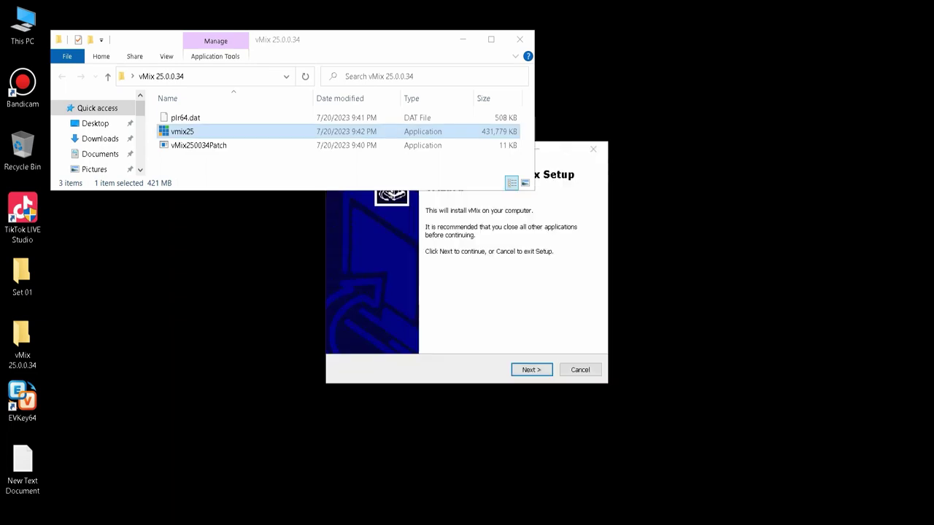
Step: Accept the licence agreement and install vMix in C:\Program Files (x86)\vMix, with a vMix Start Menu folder and a desktop icon
{"action": "left_click", "coordinate": [532, 370]}
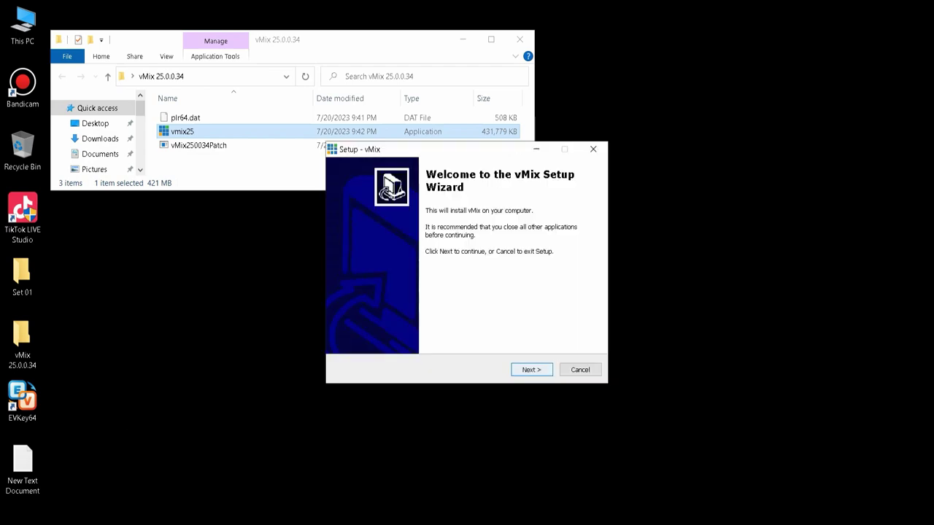
{"action": "key", "text": "Return"}
{"action": "key", "text": "alt+a"}
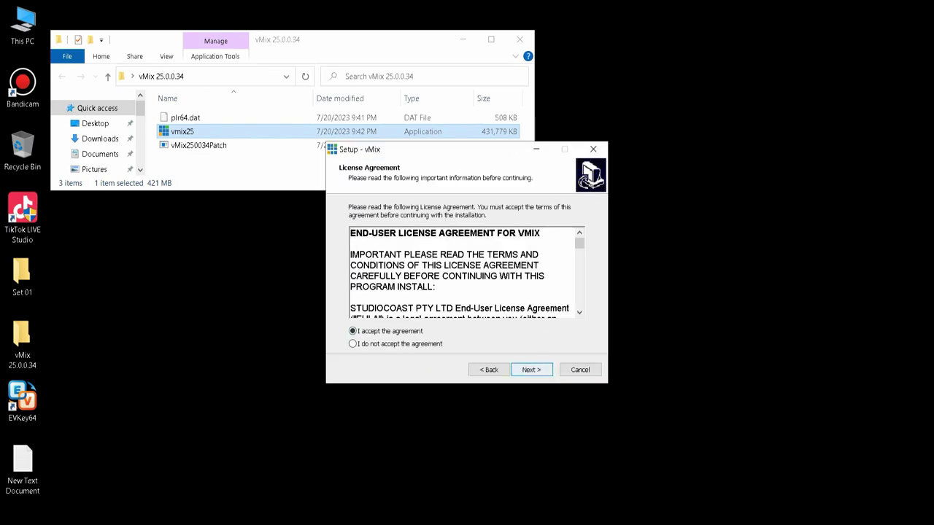
{"action": "key", "text": "Return"}
{"action": "key", "text": "Return"}
{"action": "key", "text": "Return"}
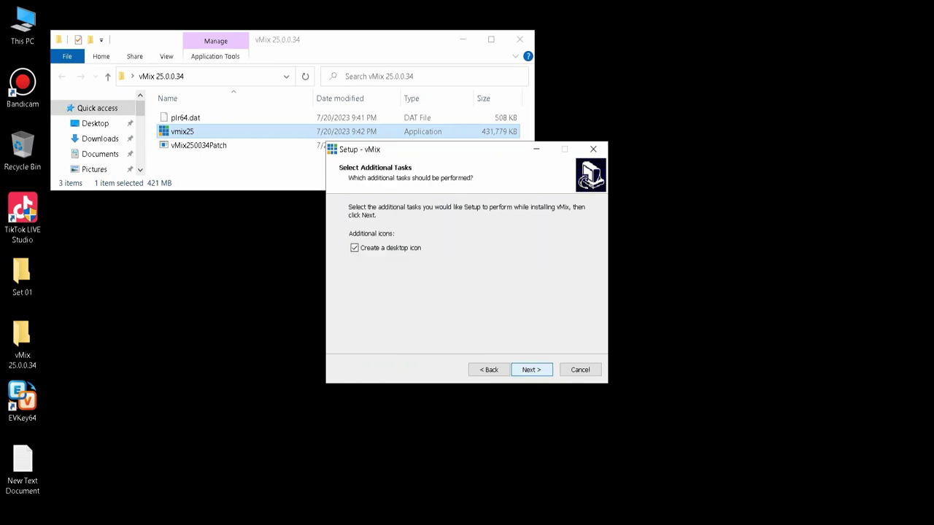
{"action": "key", "text": "Return"}
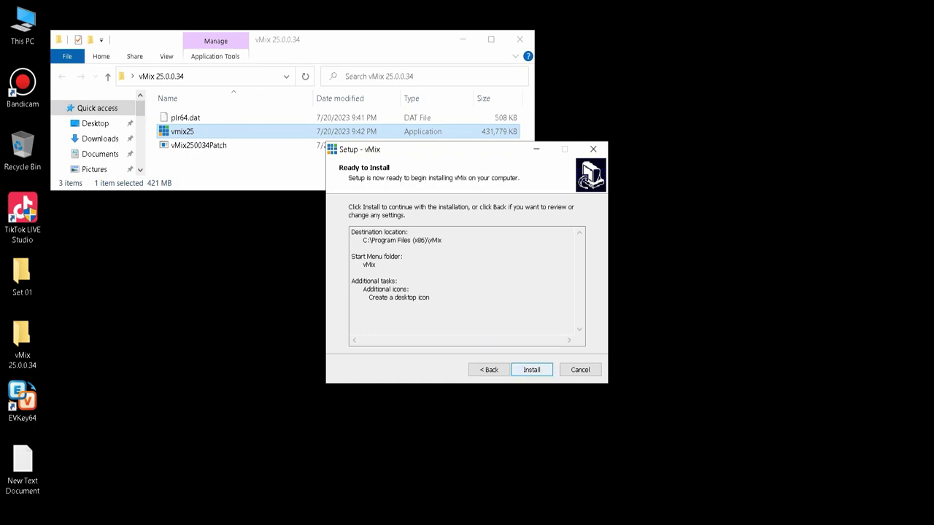
{"action": "key", "text": "Return"}
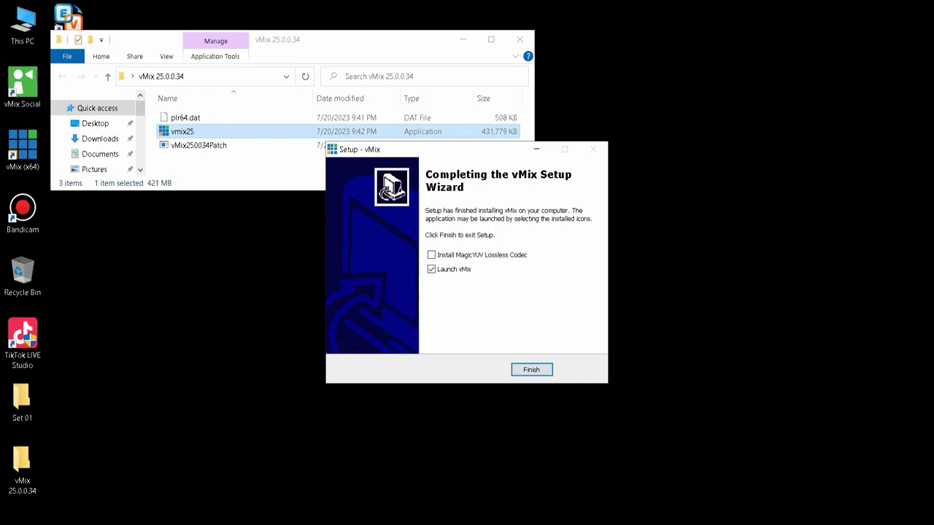
Step: Finish the vMix setup with the MagicYUV Lossless Codec installation enabled and launching vMix disabled
{"action": "left_click", "coordinate": [432, 269]}
{"action": "left_click", "coordinate": [431, 255]}
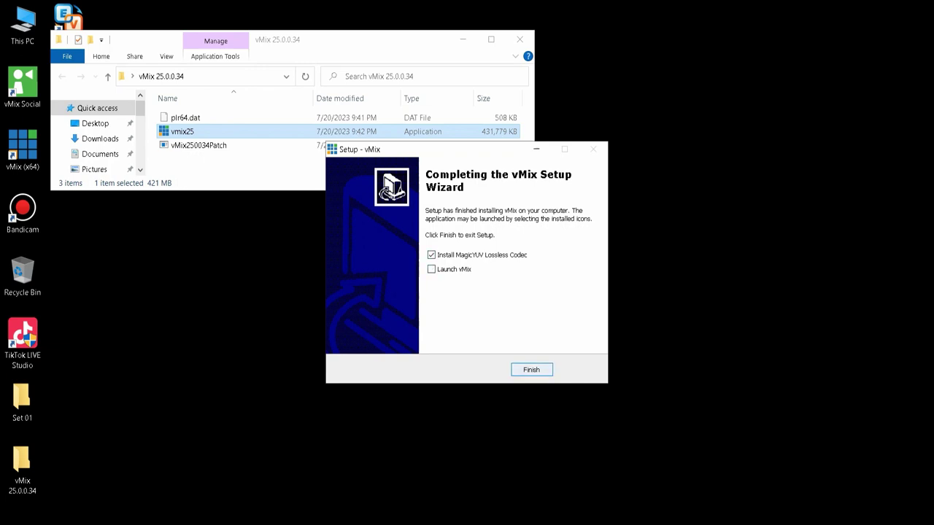
{"action": "key", "text": "Return"}
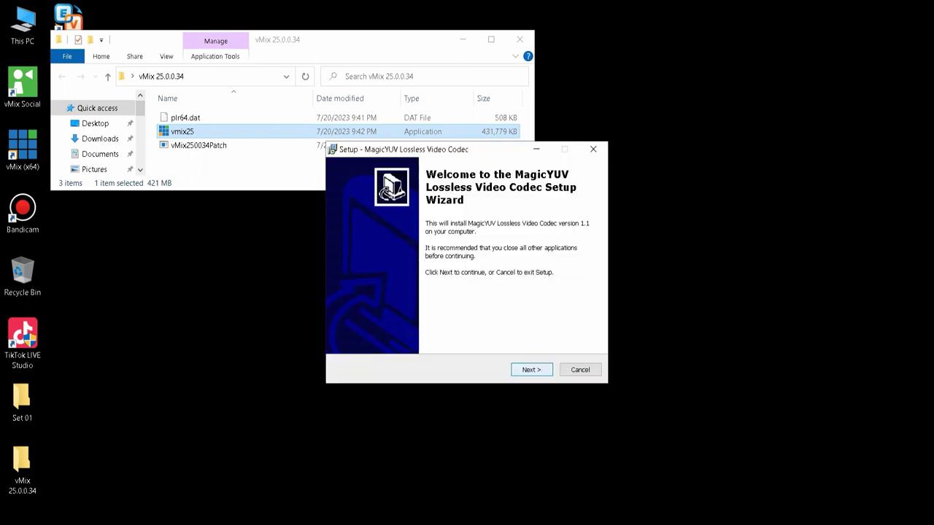
Step: Accept the licence agreement and install the MagicYUV codec in C:\Program Files (x86)\MagicYUV with the MagicYUV Start Menu folder
{"action": "key", "text": "Return"}
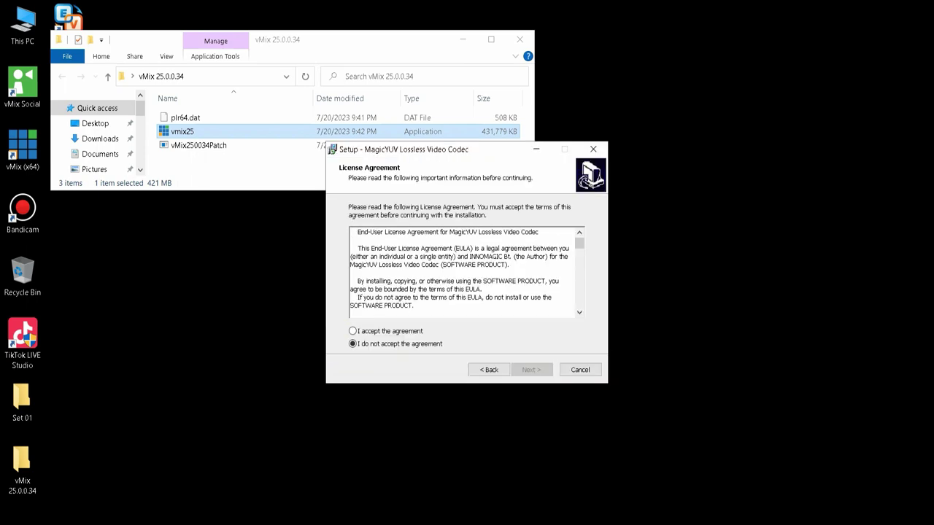
{"action": "left_click", "coordinate": [352, 330]}
{"action": "left_click", "coordinate": [532, 369]}
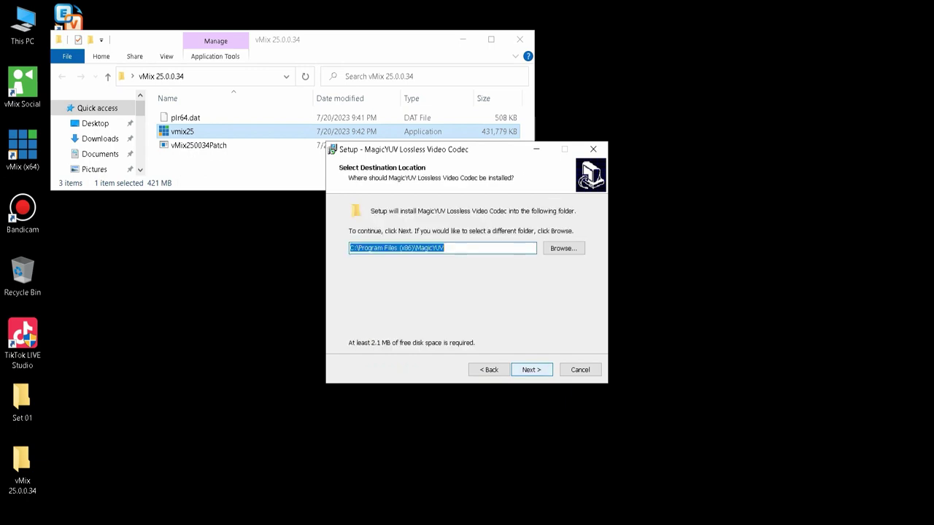
{"action": "key", "text": "Return"}
{"action": "key", "text": "Return"}
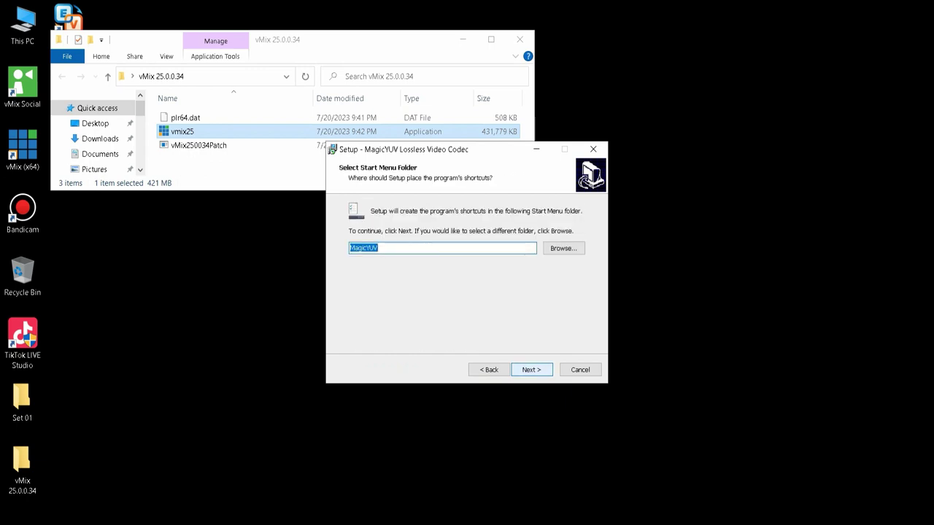
{"action": "key", "text": "Return"}
{"action": "key", "text": "Return"}
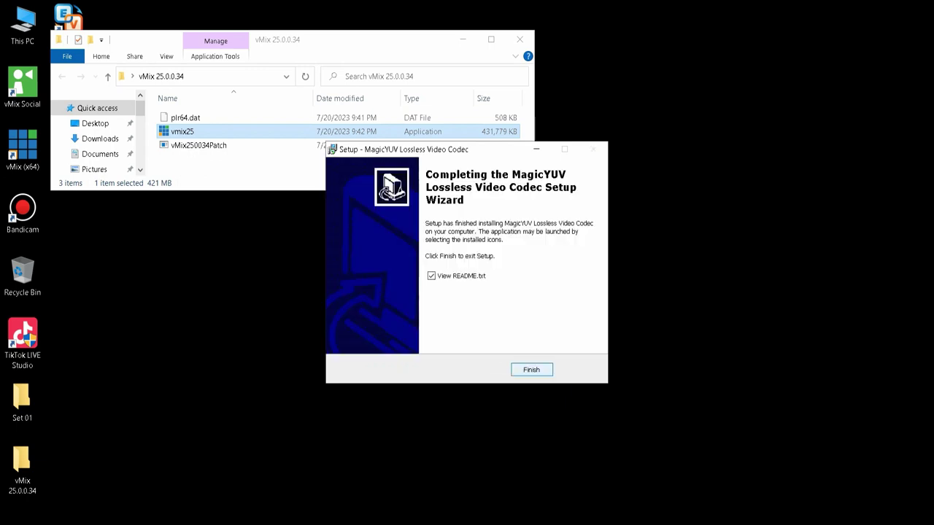
Step: Finish the MagicYUV codec setup with viewing README.txt turned off
{"action": "key", "text": "Tab"}
{"action": "key", "text": "space"}
{"action": "key", "text": "Return"}
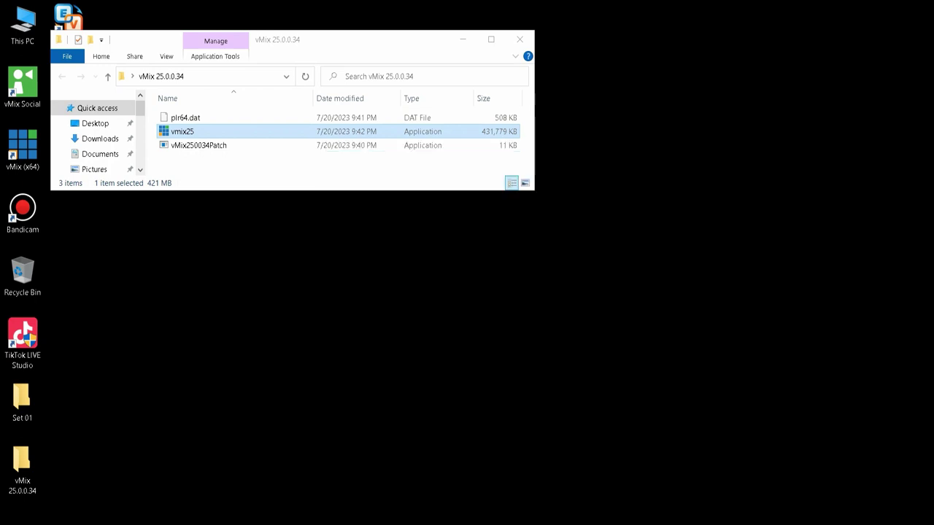
Step: Copy the files plr64.dat and vMix250034Patch from the vMix 25.0.0.34 folder
{"action": "left_click", "coordinate": [185, 118]}
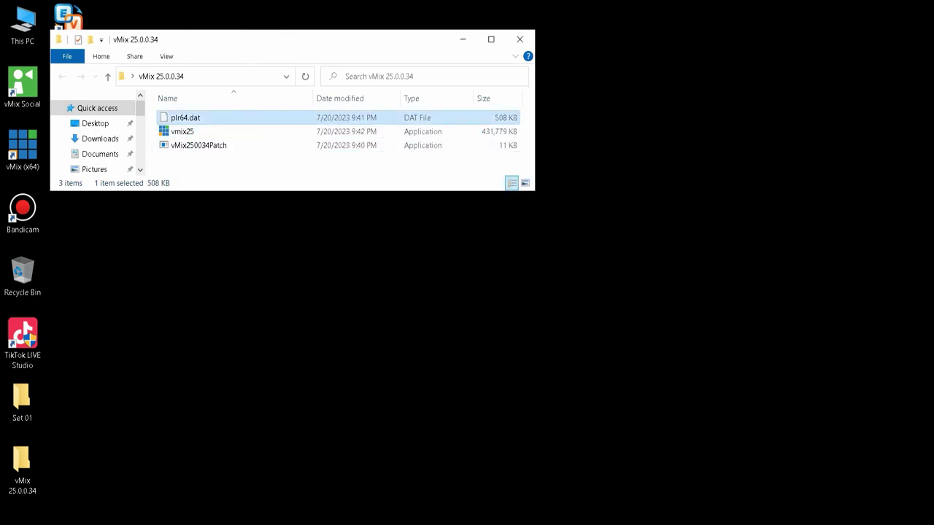
{"action": "left_click", "coordinate": [222, 145], "text": "ctrl"}
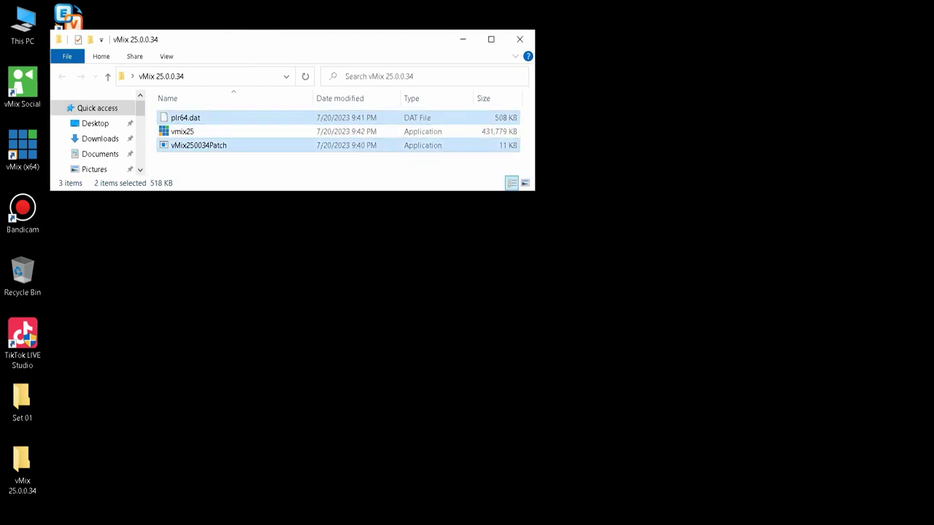
{"action": "right_click", "coordinate": [228, 146]}
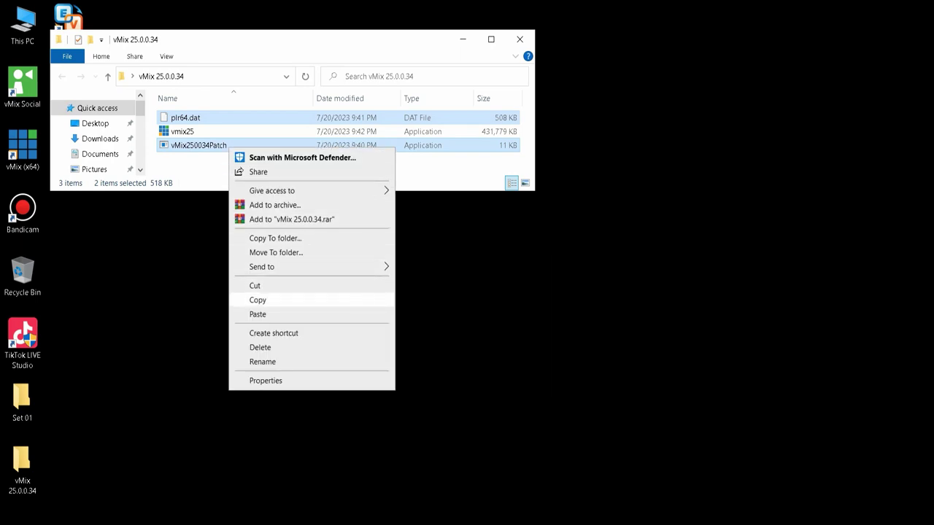
{"action": "left_click", "coordinate": [257, 300]}
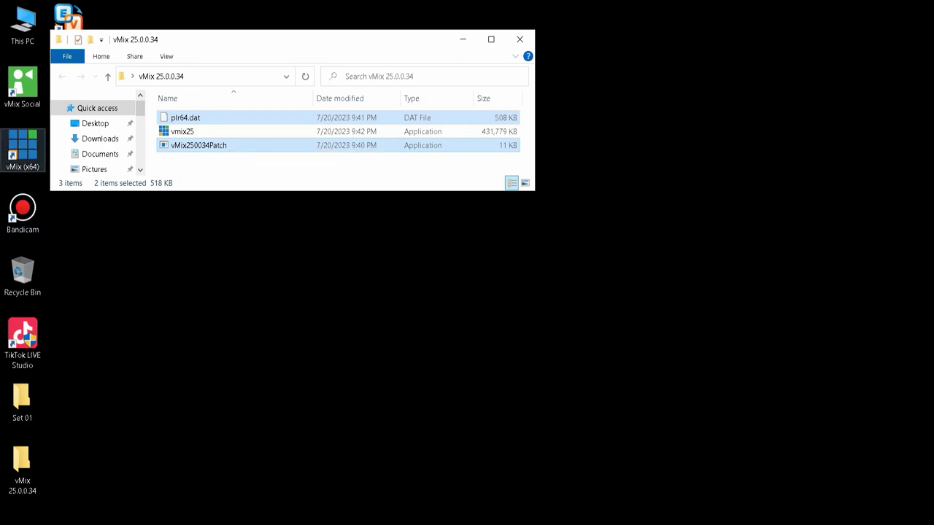
Step: Open the file location of the vMix (x64) desktop shortcut and enlarge the folder window in both directions
{"action": "right_click", "coordinate": [19, 143]}
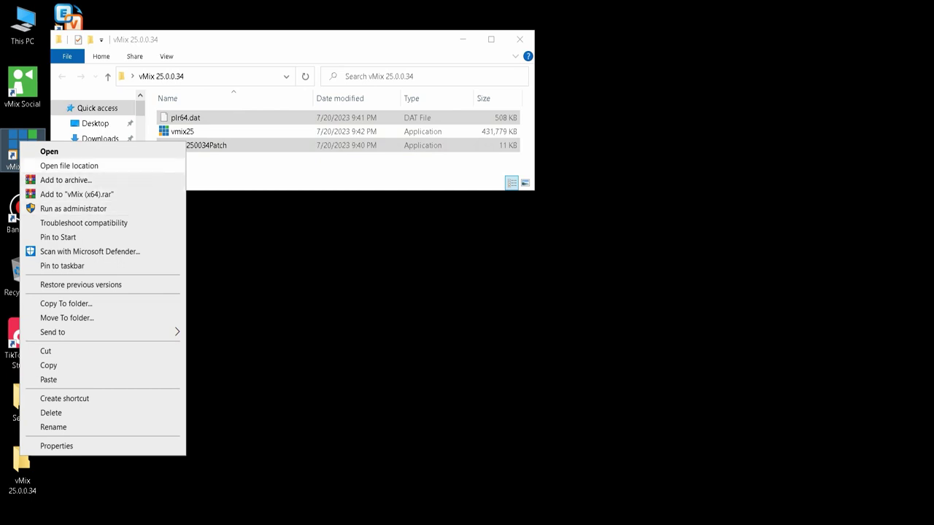
{"action": "left_click", "coordinate": [69, 165]}
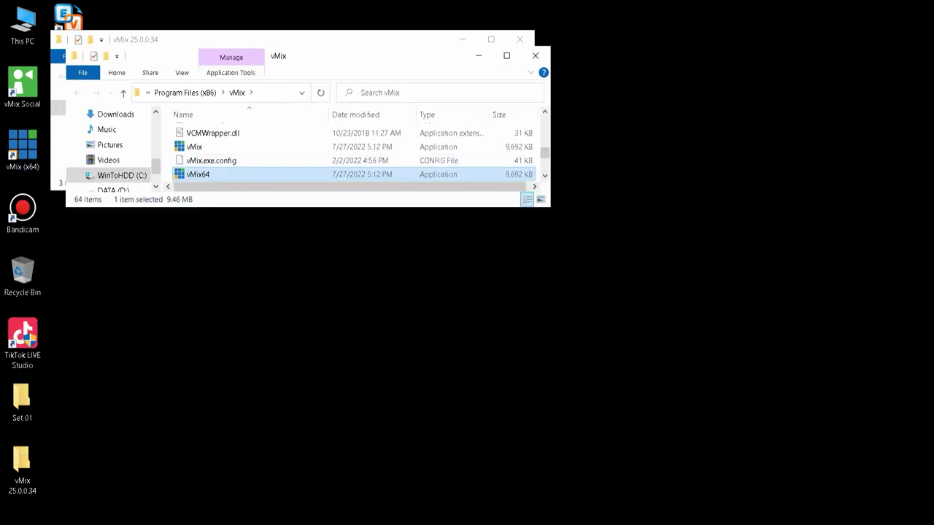
{"action": "left_click_drag", "start_coordinate": [545, 208], "coordinate": [620, 426]}
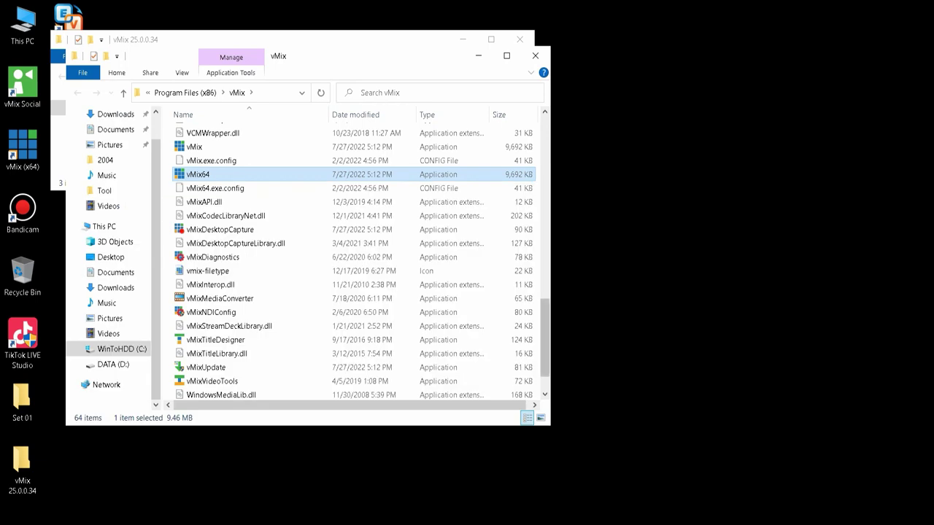
{"action": "left_click_drag", "start_coordinate": [550, 292], "coordinate": [719, 292]}
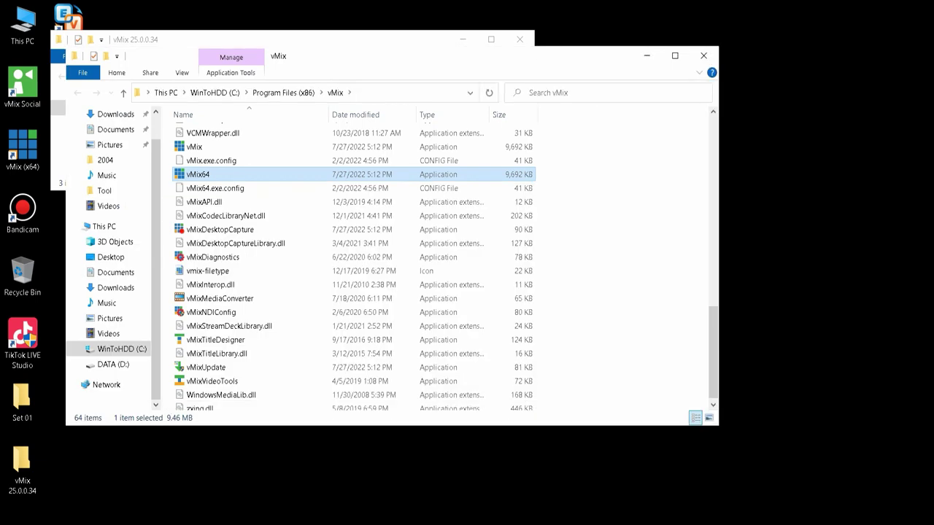
Step: Paste the two copied files into the vMix program folder, replacing plr64.dat and granting administrator permission
{"action": "right_click", "coordinate": [633, 217]}
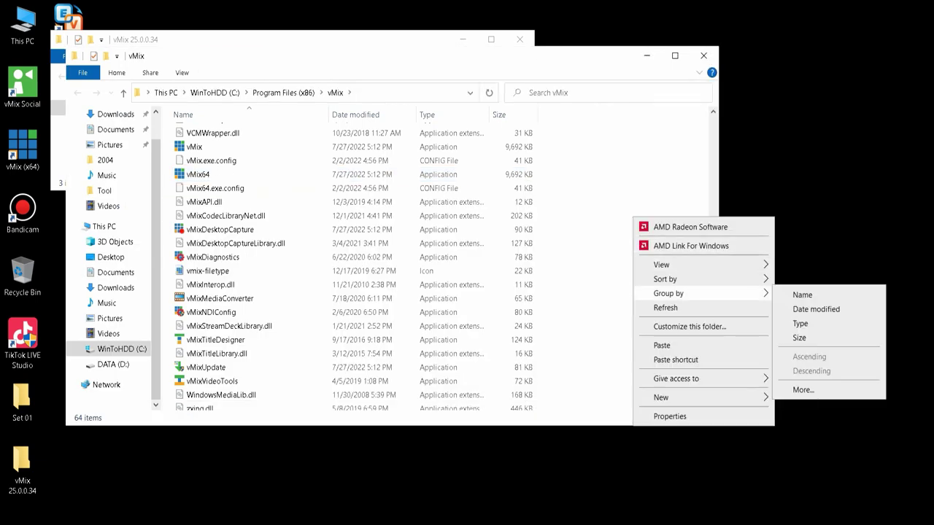
{"action": "left_click", "coordinate": [662, 346]}
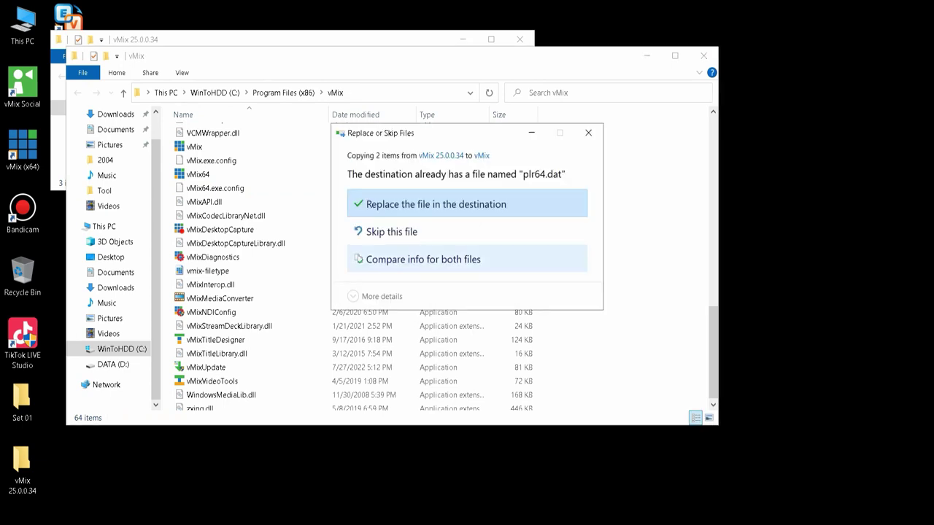
{"action": "left_click", "coordinate": [467, 203]}
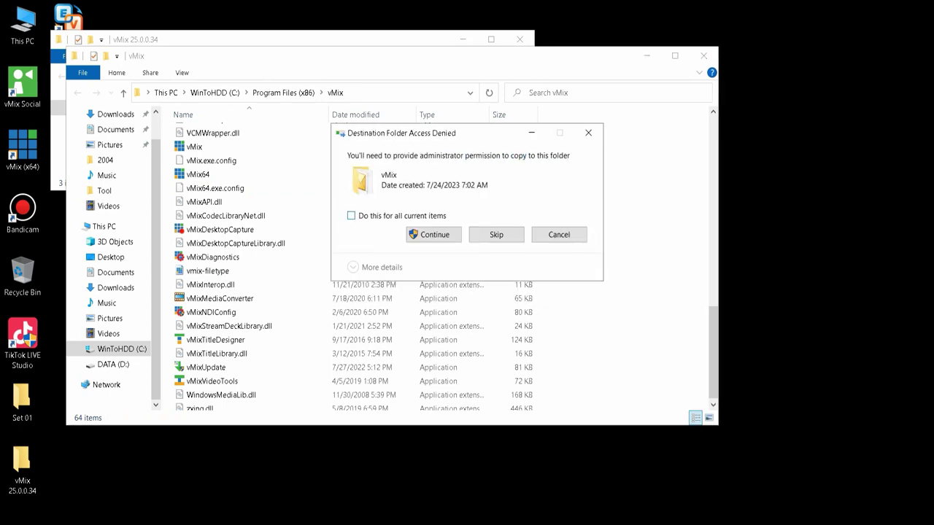
{"action": "left_click", "coordinate": [435, 234]}
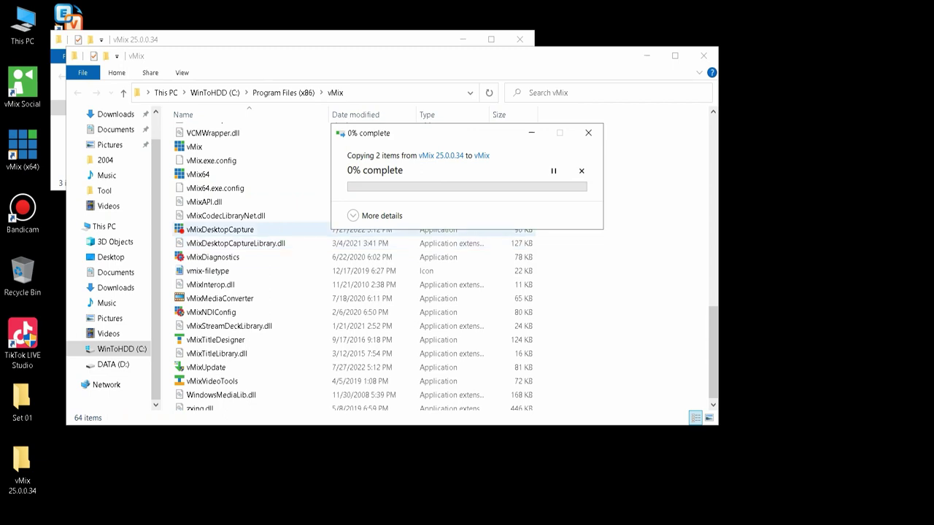
{"action": "left_click", "coordinate": [434, 234]}
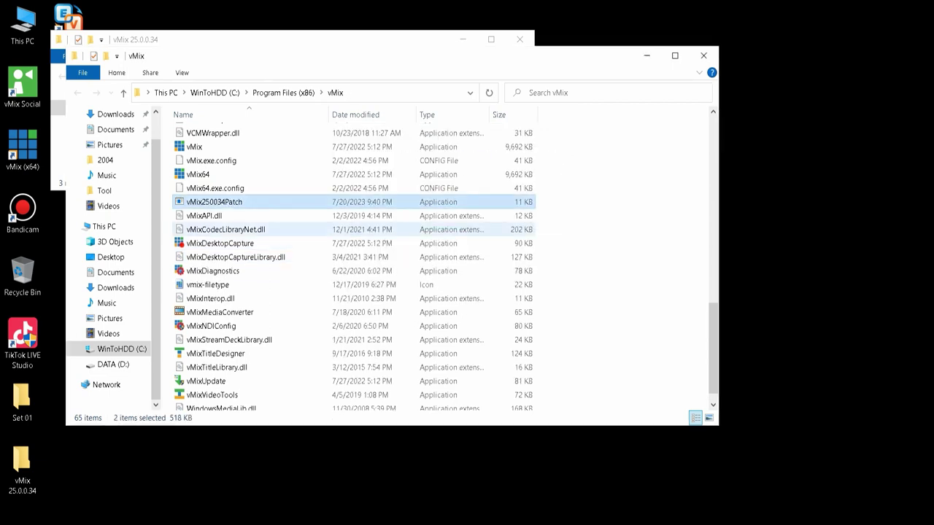
{"action": "left_click", "coordinate": [584, 202]}
{"action": "left_click", "coordinate": [214, 202]}
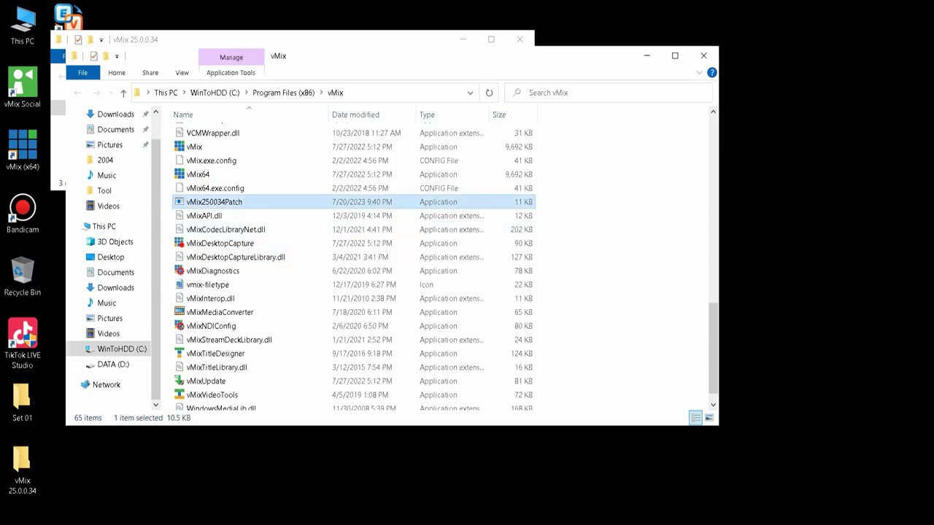
{"action": "right_click", "coordinate": [502, 203]}
{"action": "left_click", "coordinate": [521, 211]}
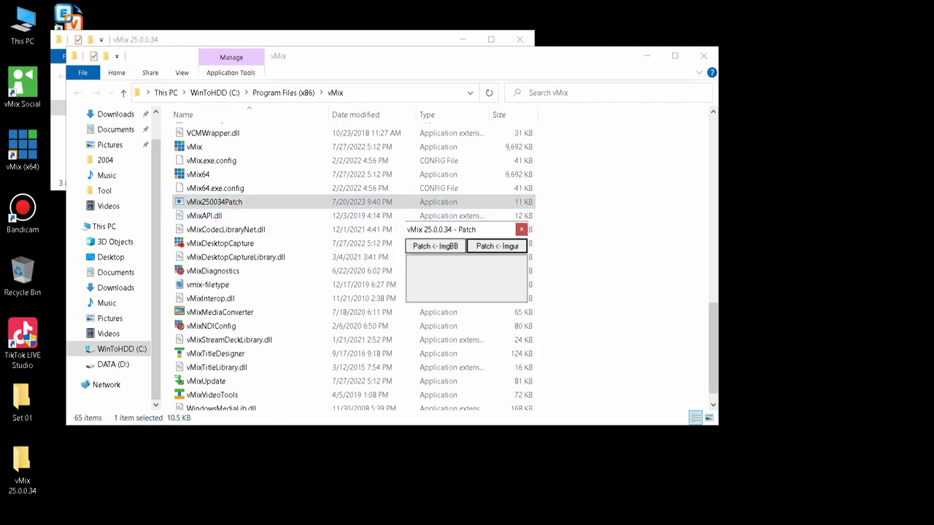
{"action": "left_click", "coordinate": [521, 229]}
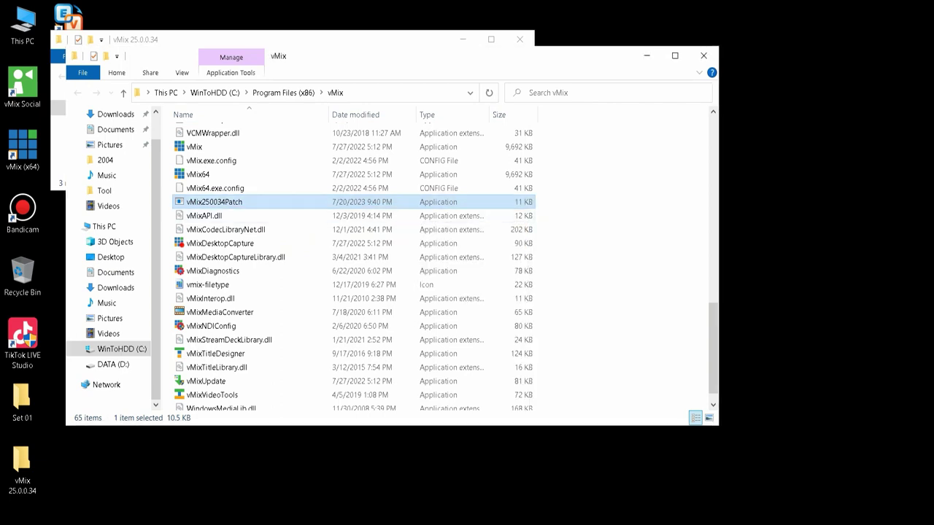
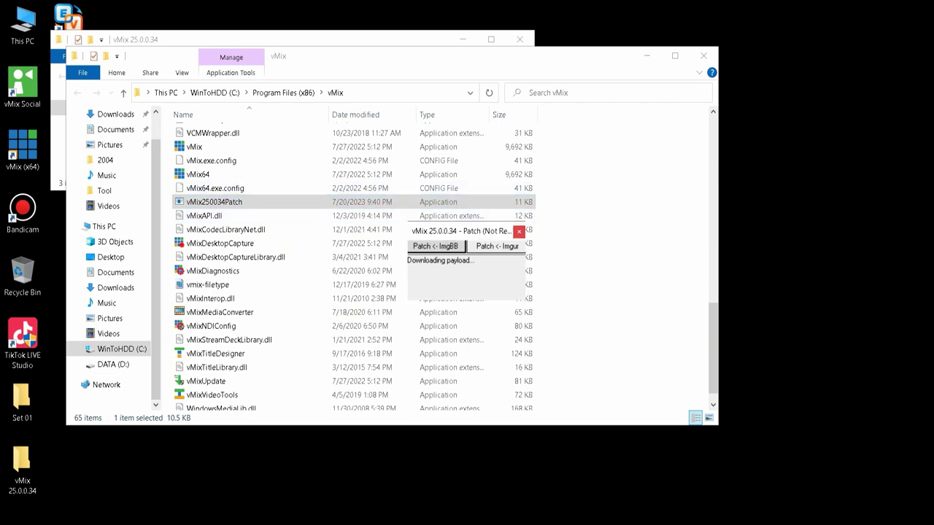
Step: Move the patch window clear of the folder windows and close both the vMix and vMix 25.0.0.34 folders
{"action": "left_click_drag", "start_coordinate": [470, 230], "coordinate": [815, 260]}
{"action": "left_click", "coordinate": [704, 56]}
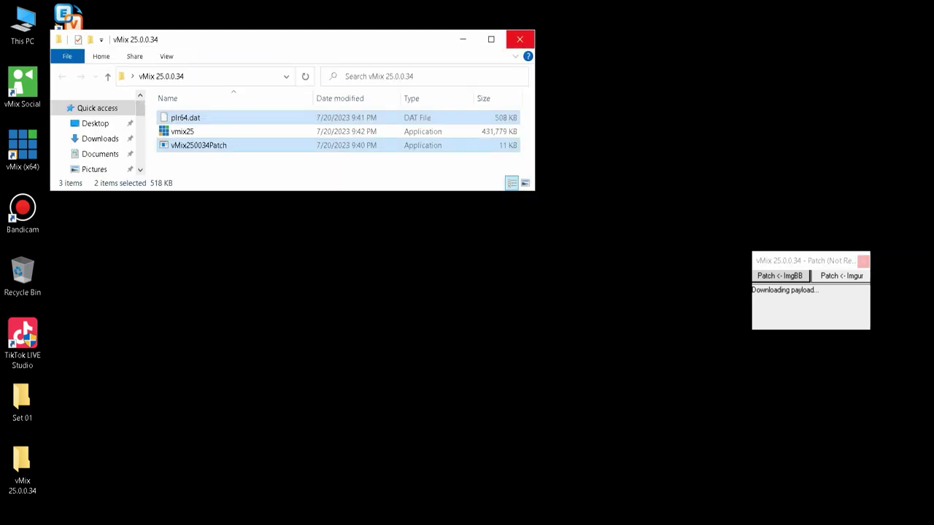
{"action": "left_click", "coordinate": [519, 39]}
{"action": "right_click", "coordinate": [479, 141]}
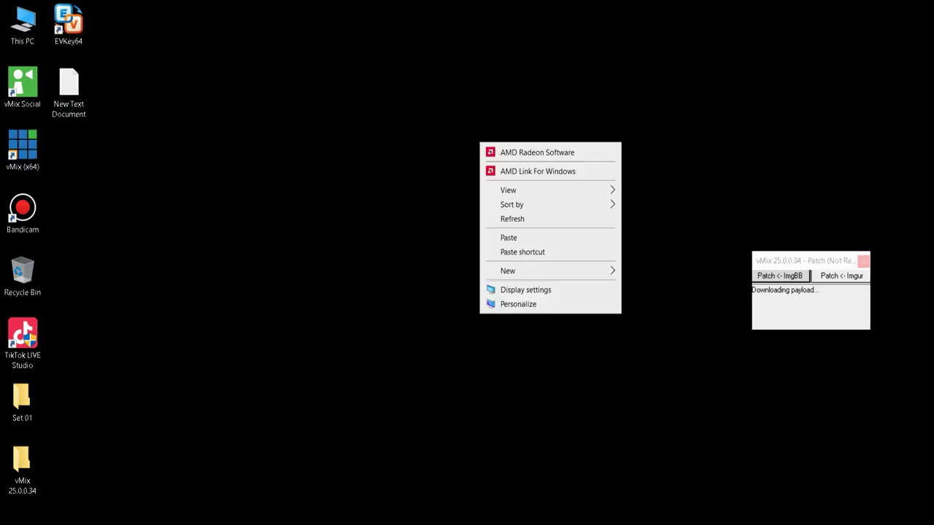
{"action": "left_click", "coordinate": [503, 219]}
{"action": "right_click", "coordinate": [427, 153]}
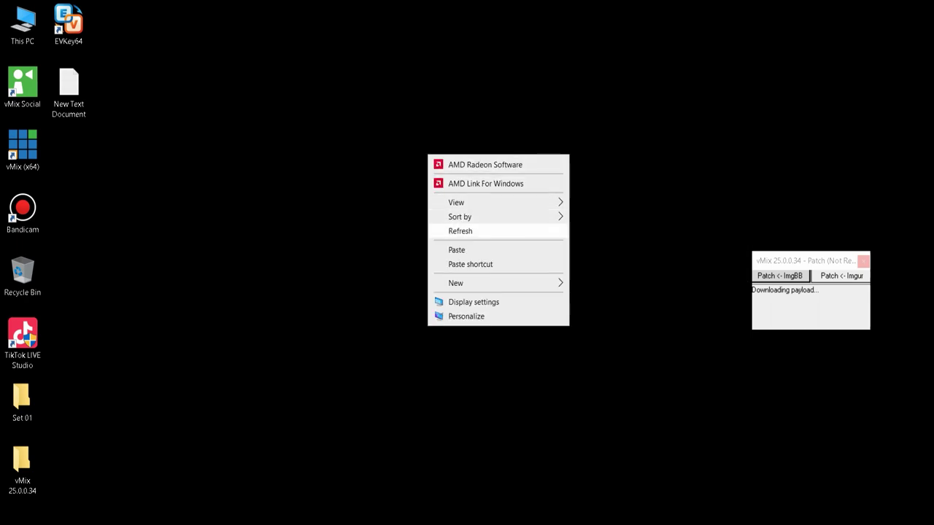
{"action": "left_click", "coordinate": [461, 231]}
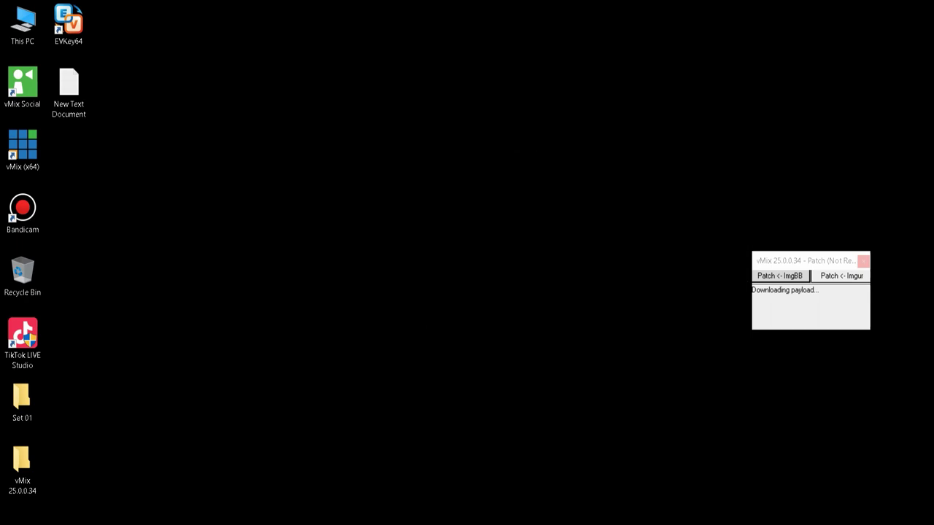
{"action": "left_click_drag", "start_coordinate": [807, 260], "coordinate": [725, 246]}
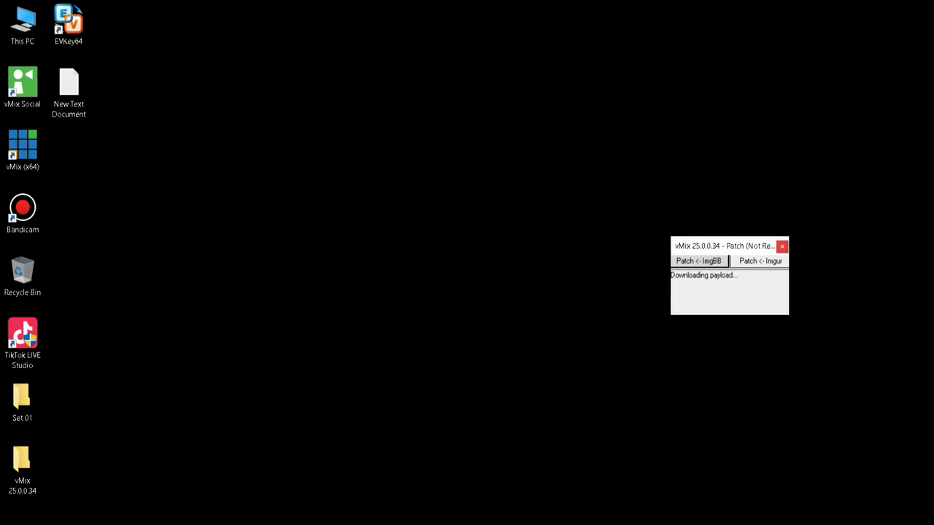
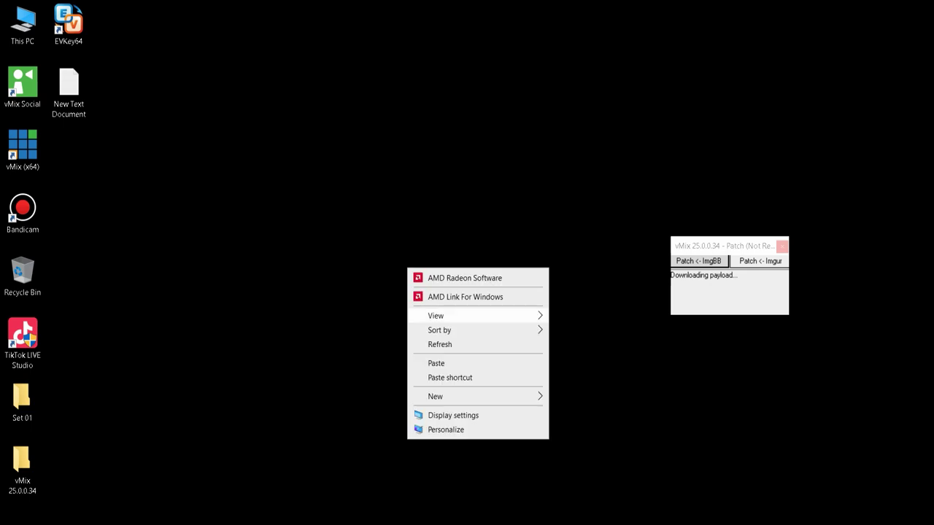
Step: Run vMix250034Patch from the vMix program folder, apply the patch from Imgur in its window, and close the folder
{"action": "left_click", "coordinate": [439, 345]}
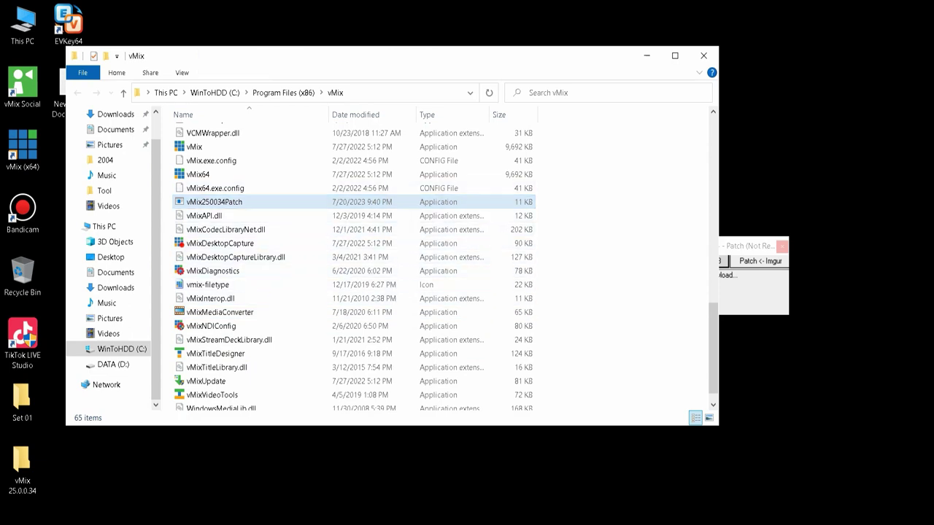
{"action": "right_click", "coordinate": [509, 202]}
{"action": "left_click", "coordinate": [552, 227]}
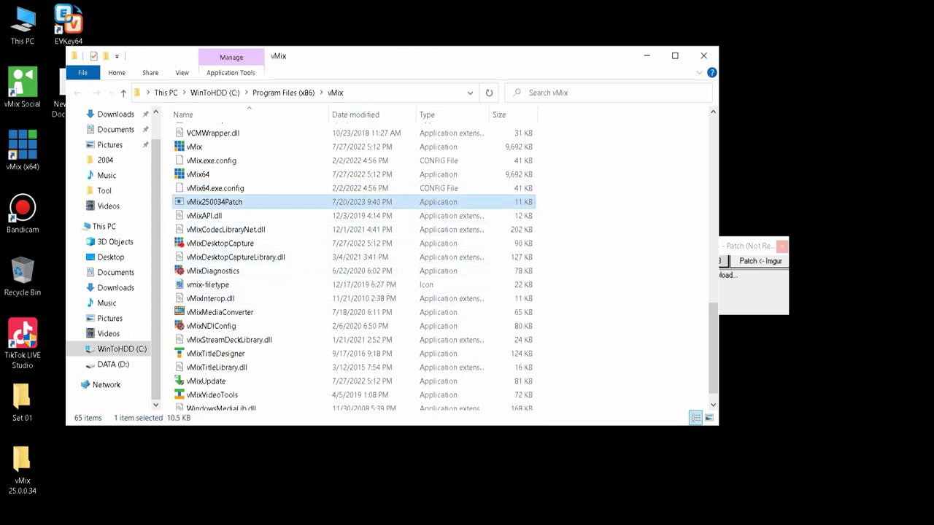
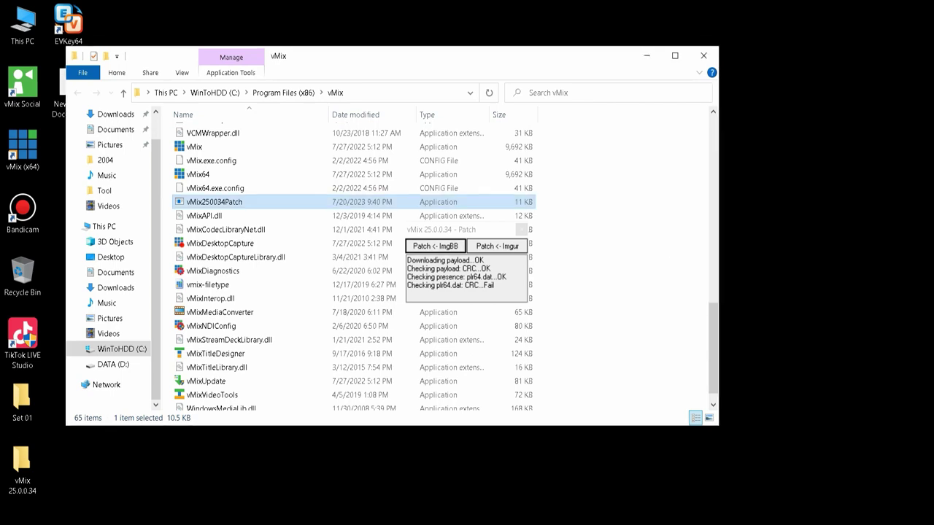
{"action": "left_click_drag", "start_coordinate": [460, 231], "coordinate": [820, 188]}
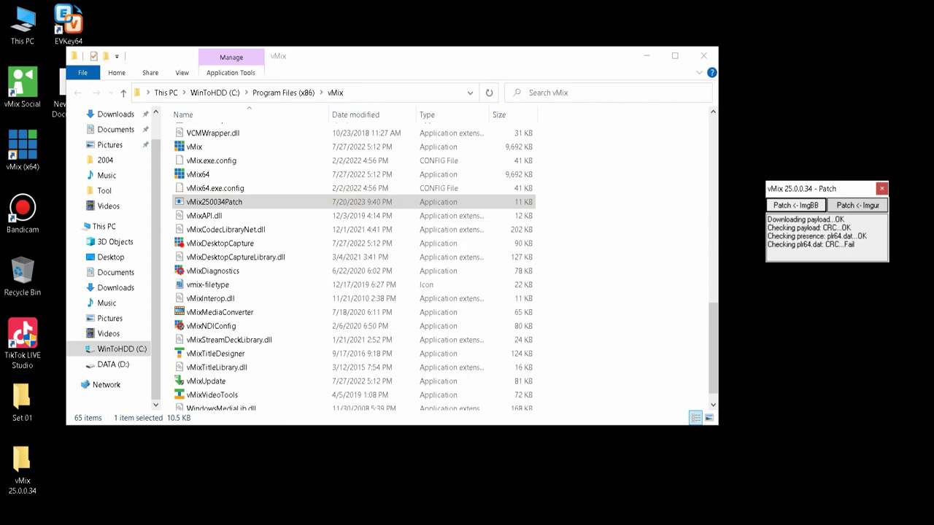
{"action": "left_click", "coordinate": [857, 205]}
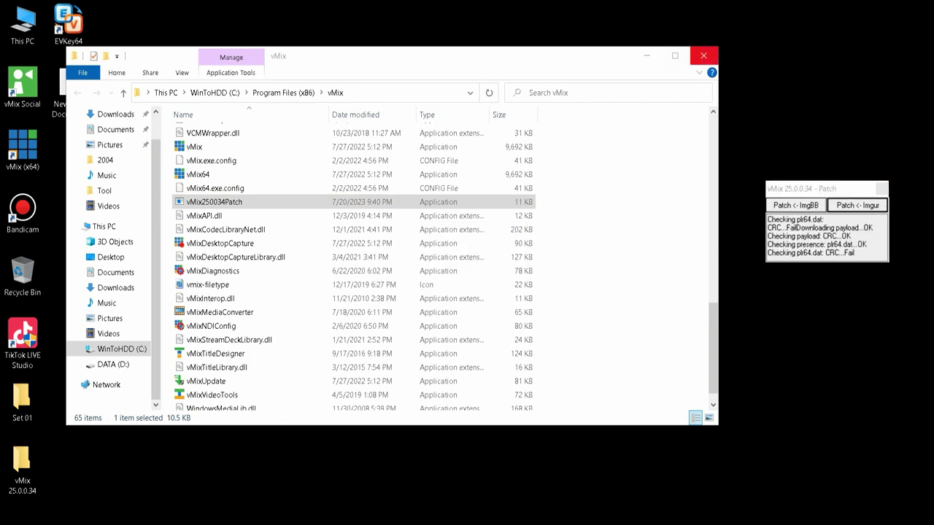
{"action": "left_click", "coordinate": [704, 55]}
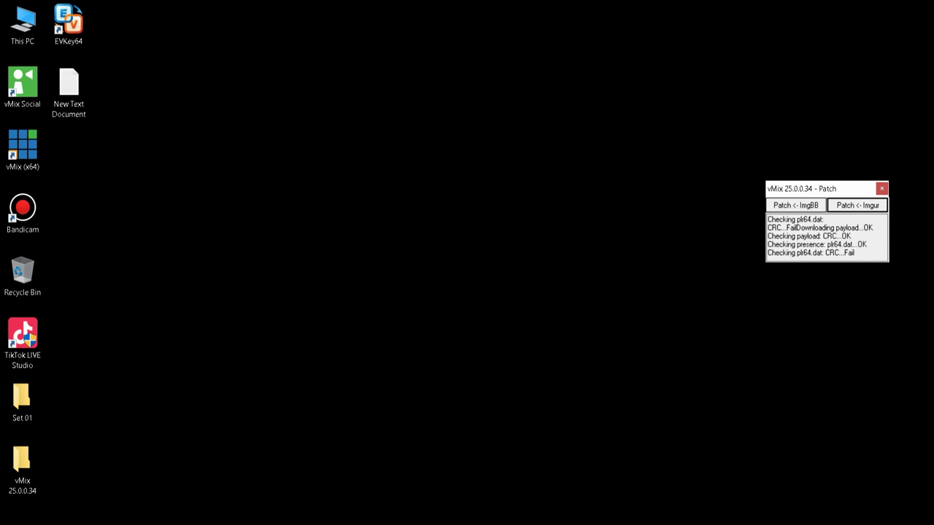
{"action": "right_click", "coordinate": [499, 162]}
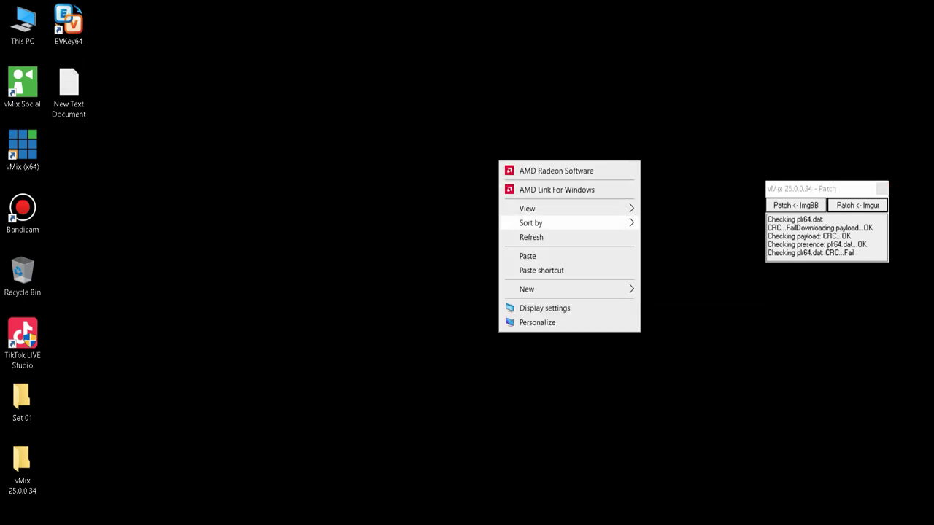
{"action": "left_click", "coordinate": [532, 237]}
{"action": "right_click", "coordinate": [491, 165]}
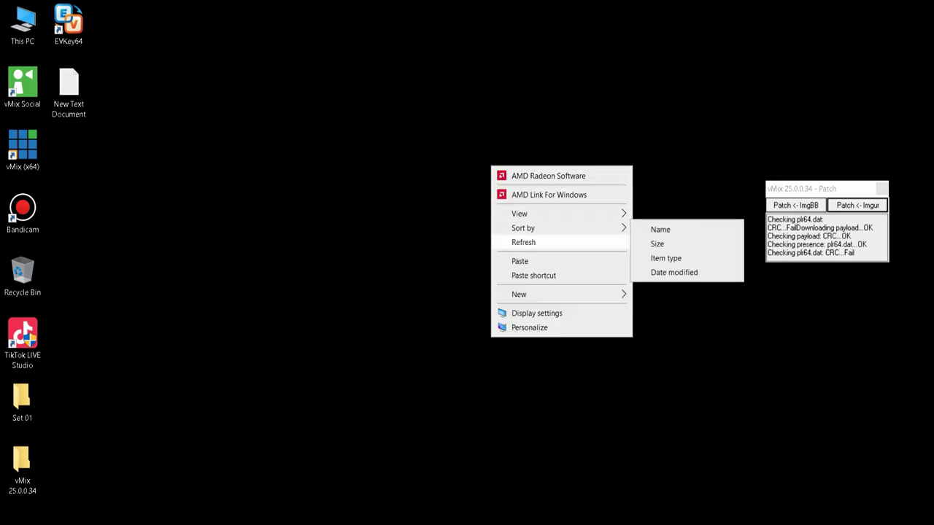
{"action": "left_click", "coordinate": [524, 242]}
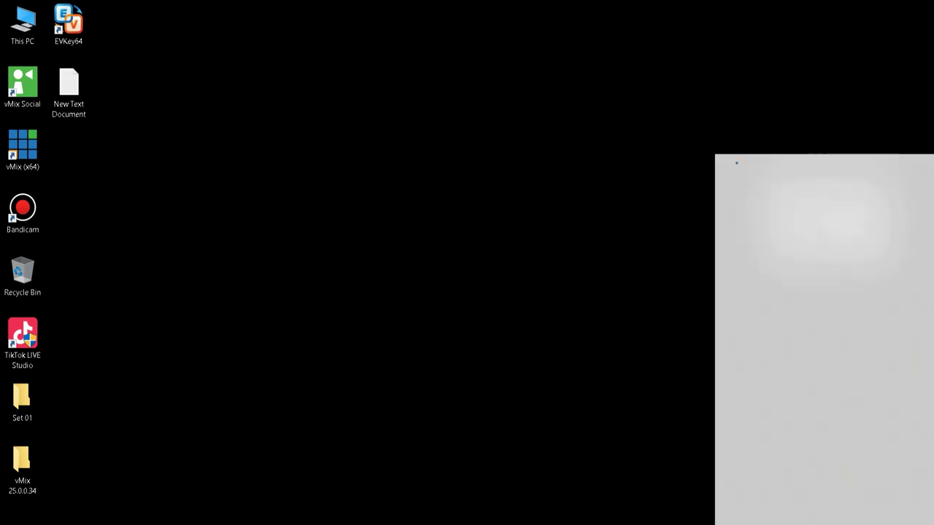
Step: Disconnect the computer from its current Wi-Fi network and close the network list
{"action": "left_click", "coordinate": [882, 234]}
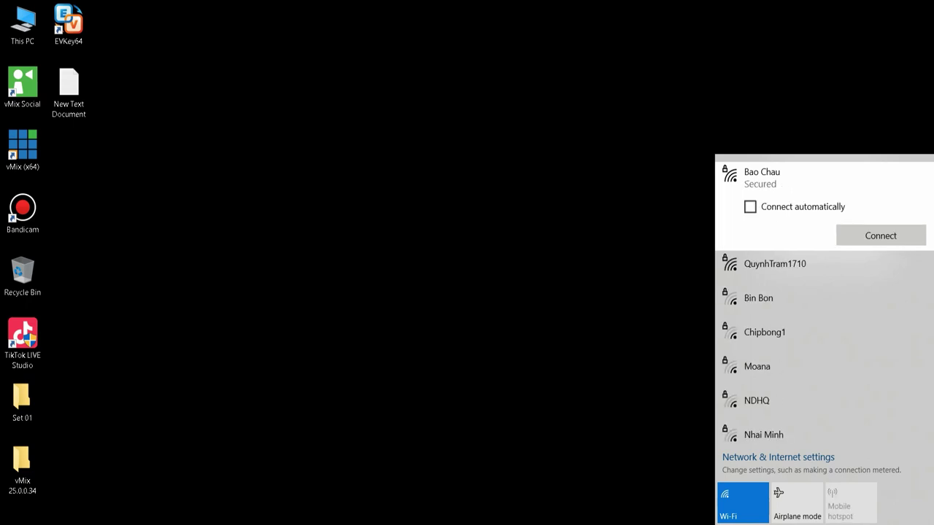
{"action": "key", "text": "Escape"}
{"action": "right_click", "coordinate": [336, 202]}
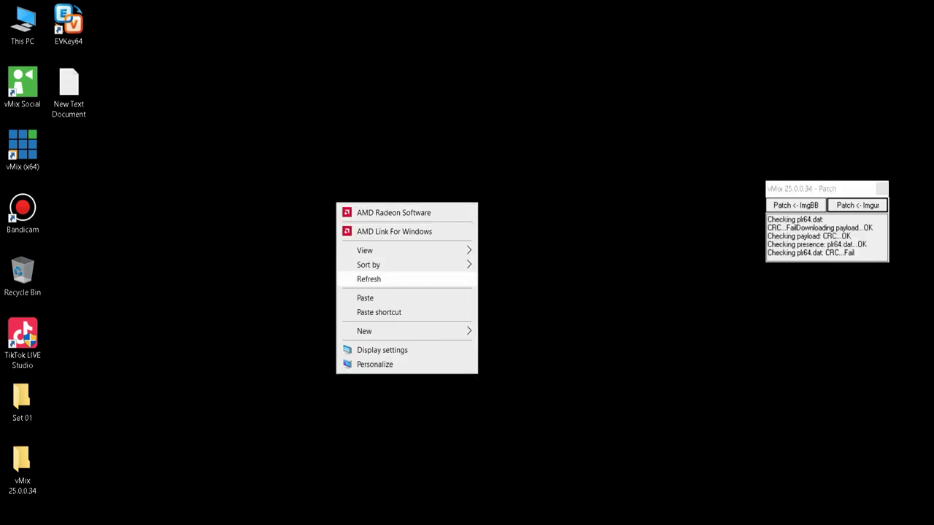
{"action": "left_click", "coordinate": [369, 279]}
{"action": "right_click", "coordinate": [360, 238]}
{"action": "left_click", "coordinate": [392, 315]}
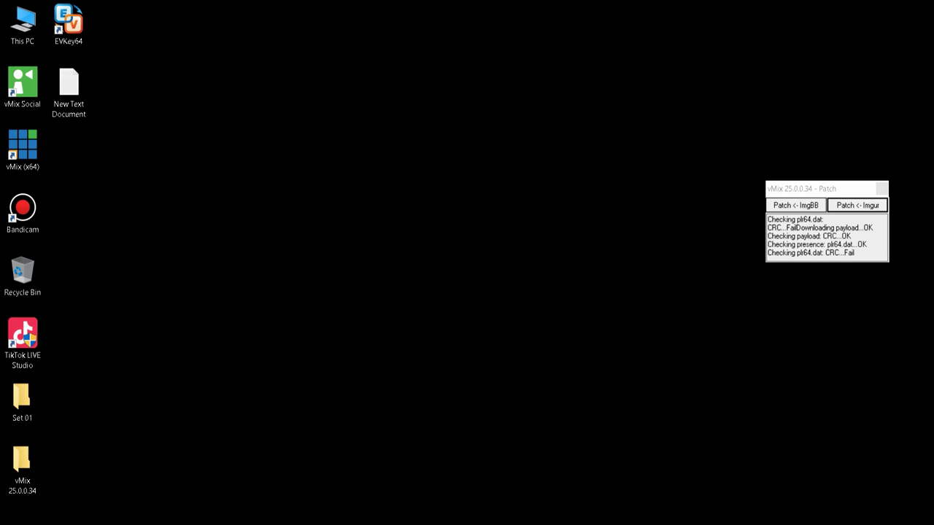
Step: Launch vMix (x64) in English with the starting configuration 4K 2160 29.97p (3840x2160, 29.97 fps)
{"action": "left_click", "coordinate": [23, 150]}
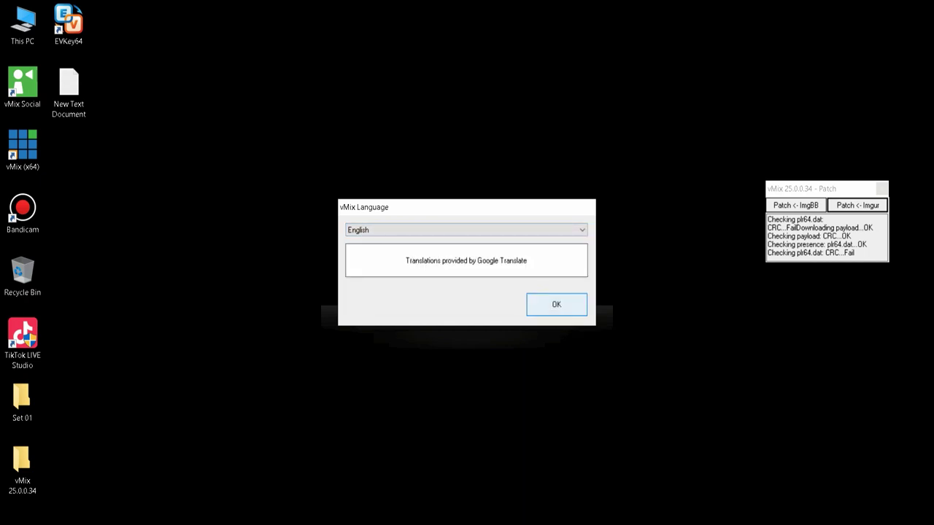
{"action": "key", "text": "Return"}
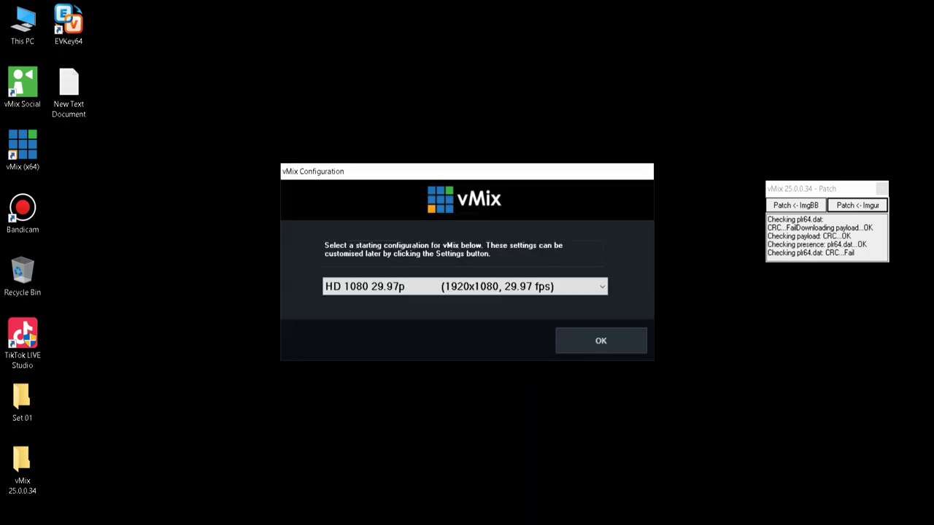
{"action": "left_click", "coordinate": [465, 286]}
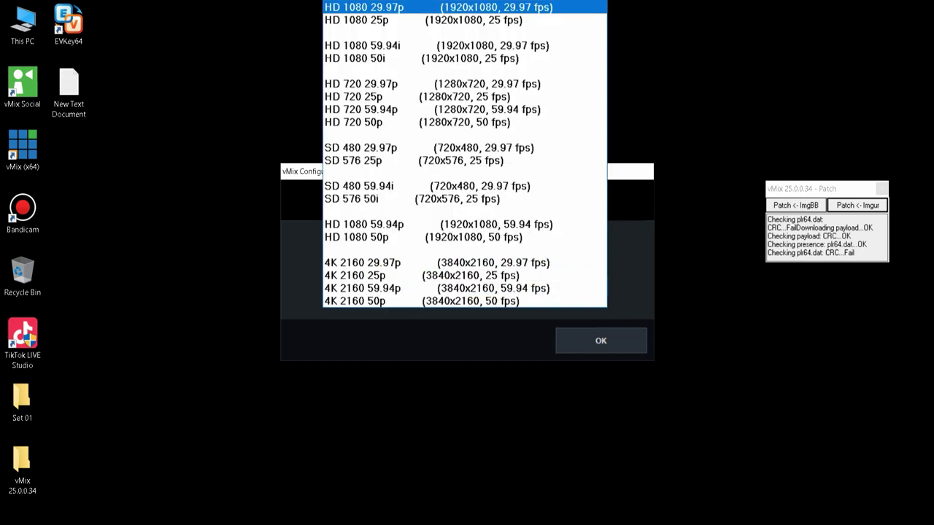
{"action": "key", "text": "Down"}
{"action": "key", "text": "Down"}
{"action": "key", "text": "Down"}
{"action": "key", "text": "Down"}
{"action": "key", "text": "Down"}
{"action": "key", "text": "Down"}
{"action": "key", "text": "Down"}
{"action": "key", "text": "Down"}
{"action": "key", "text": "Down"}
{"action": "key", "text": "Down"}
{"action": "key", "text": "Down"}
{"action": "key", "text": "Down"}
{"action": "key", "text": "Down"}
{"action": "key", "text": "Down"}
{"action": "key", "text": "Down"}
{"action": "key", "text": "Down"}
{"action": "key", "text": "Down"}
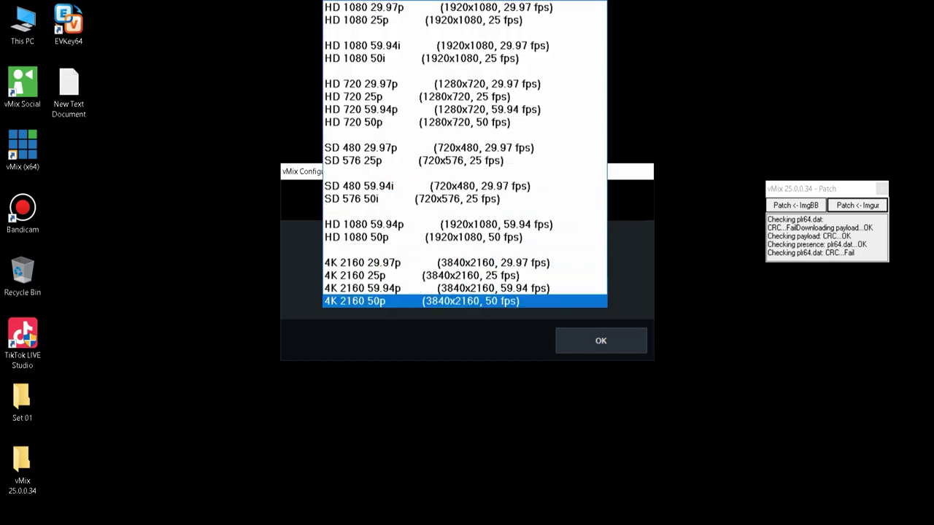
{"action": "key", "text": "Up"}
{"action": "key", "text": "Down"}
{"action": "key", "text": "Up"}
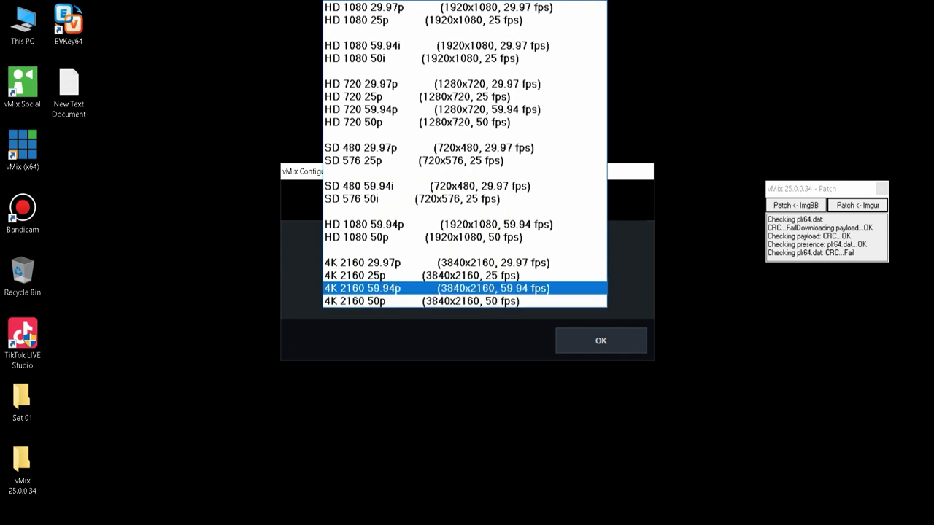
{"action": "key", "text": "Up"}
{"action": "key", "text": "Up"}
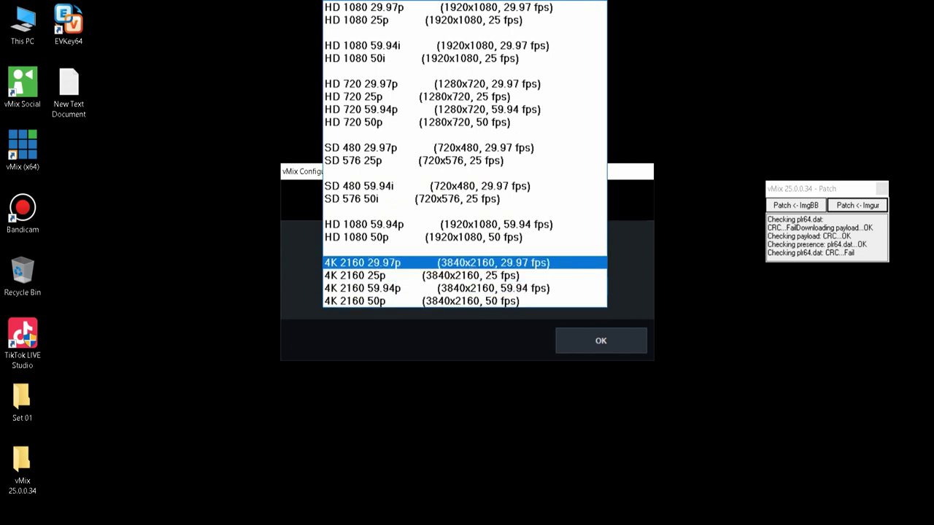
{"action": "key", "text": "Return"}
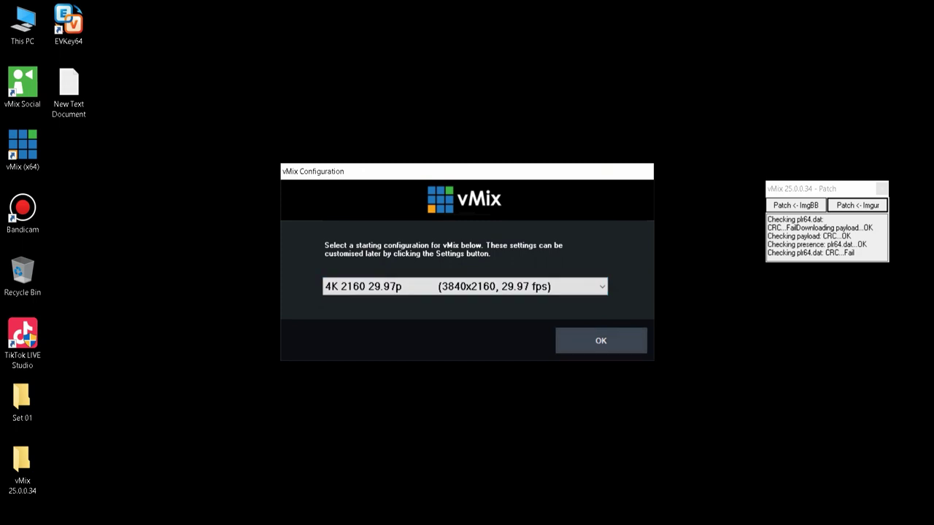
{"action": "key", "text": "Return"}
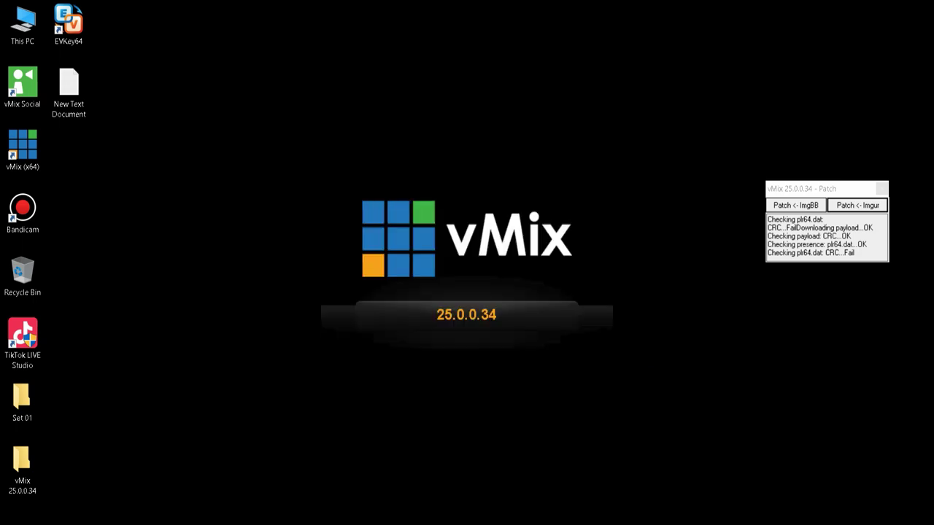
Step: Close the patch window and turn off checking for updates on startup in the About section of the vMix settings, saving the change
{"action": "left_click", "coordinate": [882, 189]}
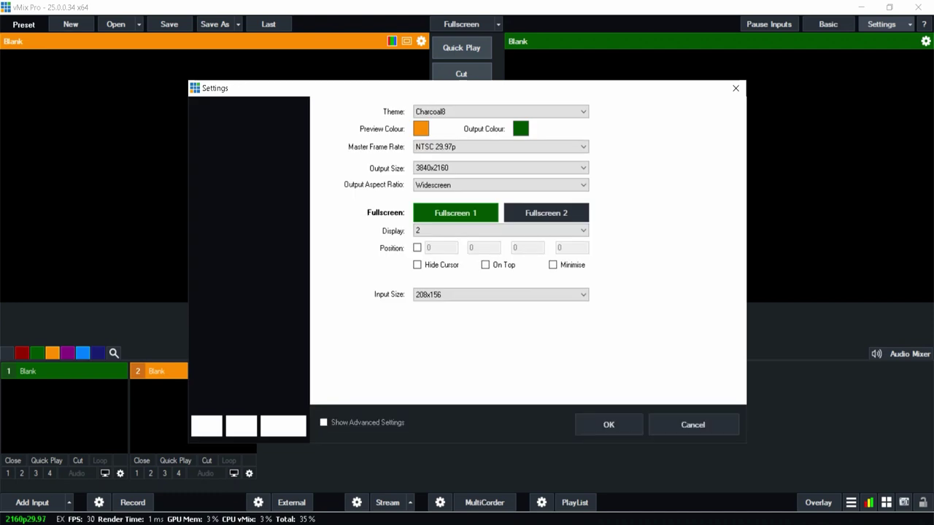
{"action": "left_click", "coordinate": [203, 393]}
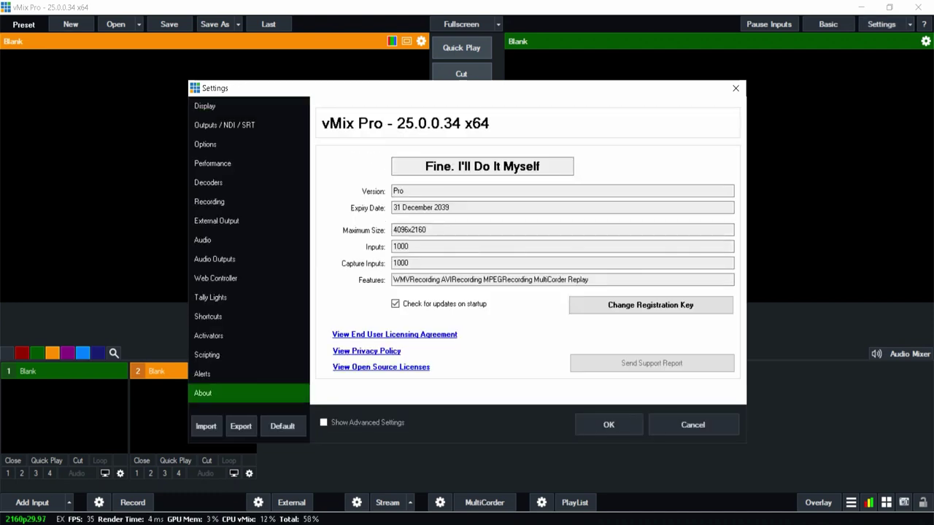
{"action": "left_click", "coordinate": [395, 304]}
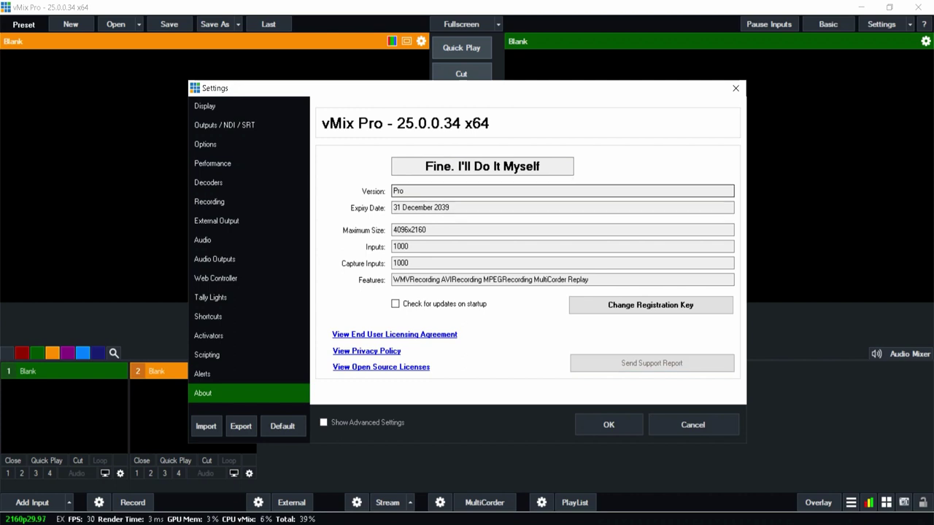
{"action": "left_click_drag", "start_coordinate": [450, 207], "coordinate": [393, 207]}
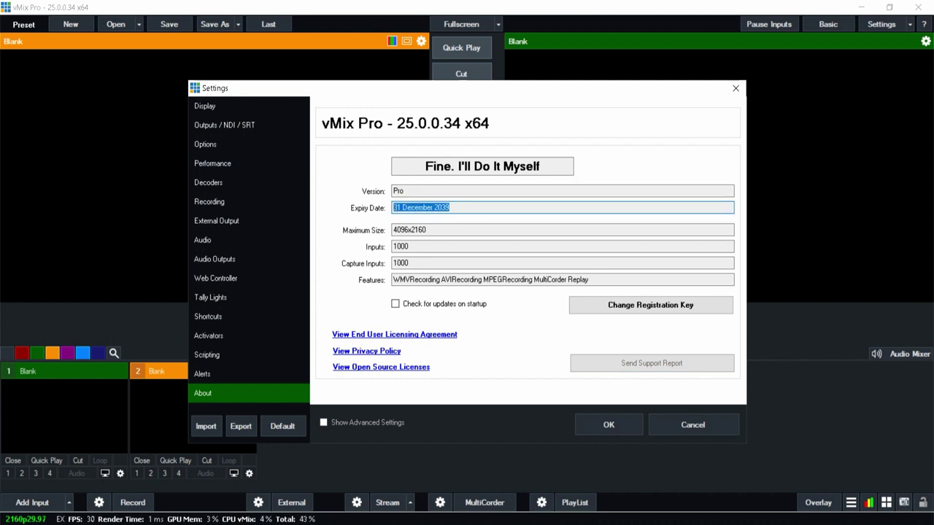
{"action": "left_click", "coordinate": [609, 425]}
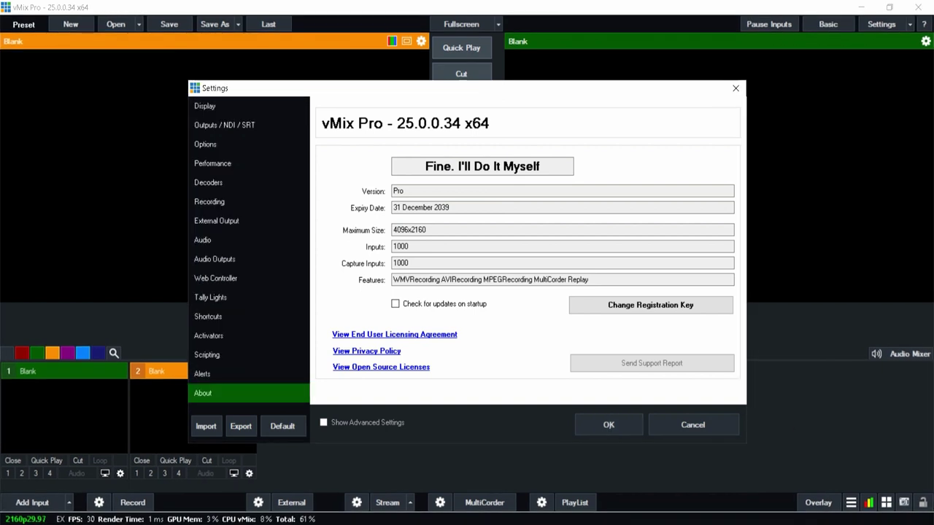
{"action": "left_click", "coordinate": [463, 312]}
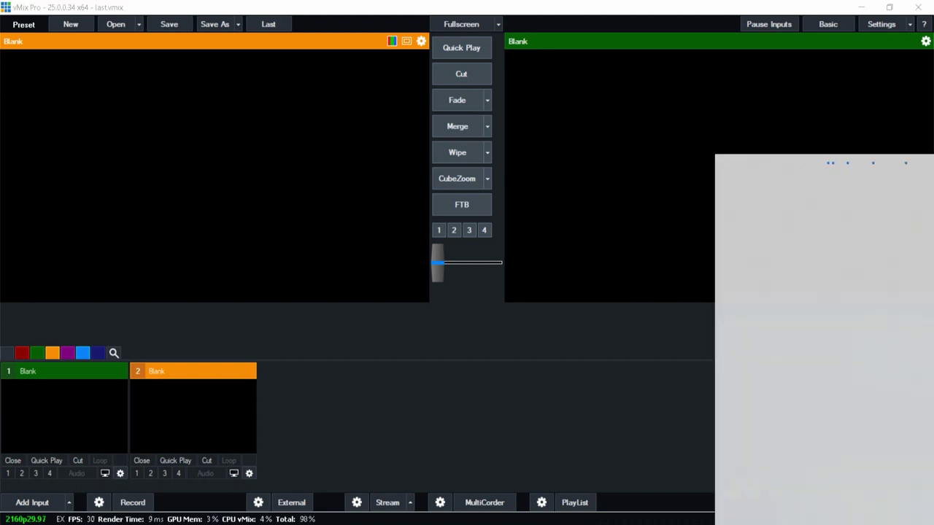
Step: Reconnect the computer to its Wi-Fi network with automatic connection enabled
{"action": "left_click", "coordinate": [823, 179]}
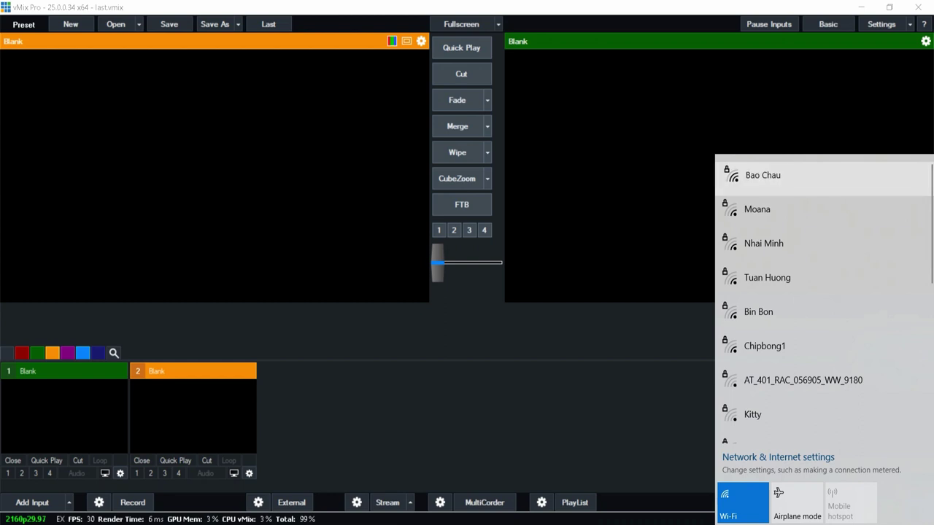
{"action": "left_click", "coordinate": [750, 206]}
{"action": "left_click", "coordinate": [881, 236]}
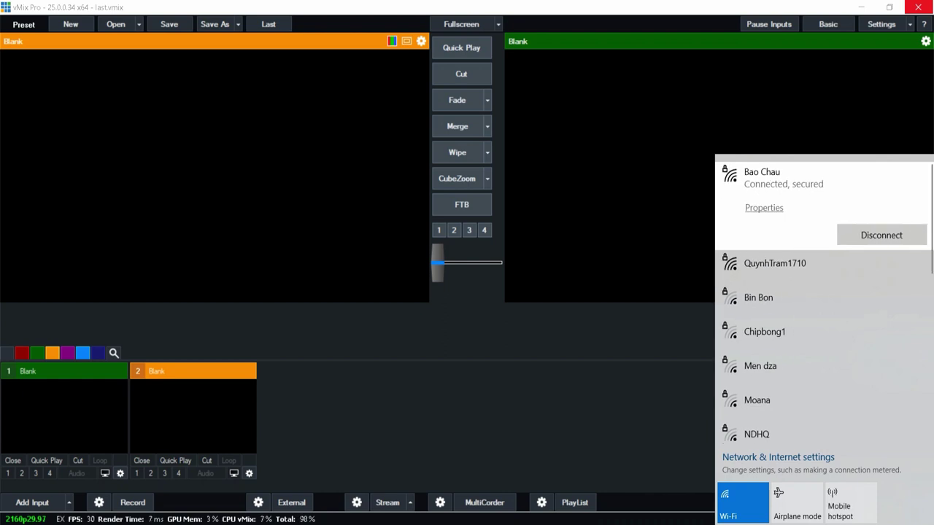
Step: Close vMix, confirming the exit, and refresh the desktop
{"action": "left_click", "coordinate": [918, 7]}
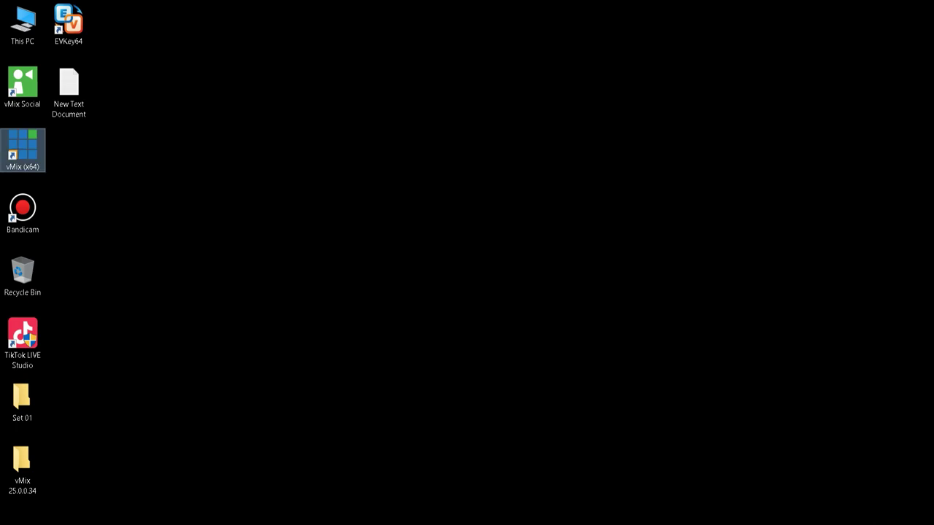
{"action": "key", "text": "Return"}
{"action": "right_click", "coordinate": [285, 160]}
{"action": "left_click", "coordinate": [321, 236]}
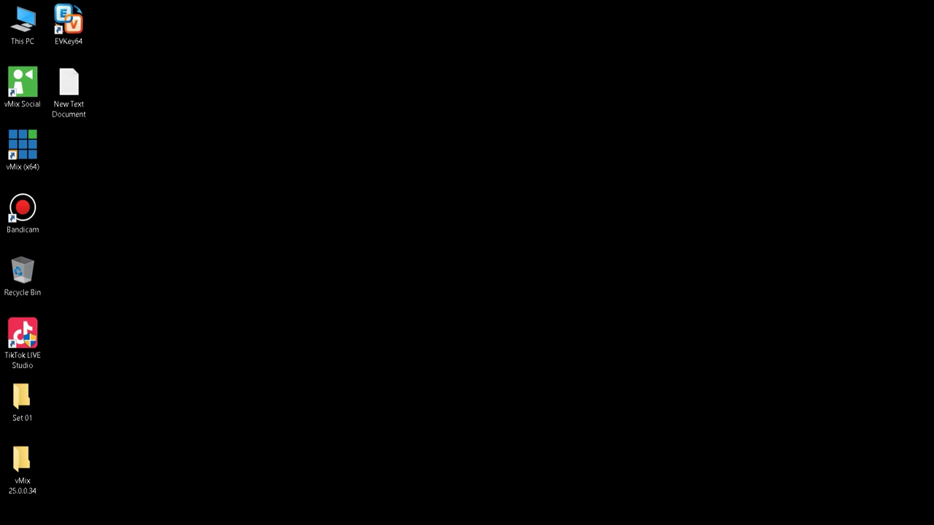
Step: Check the Wi-Fi connection status, then search Windows for "fire" and open Windows Defender Firewall
{"action": "left_click", "coordinate": [862, 523]}
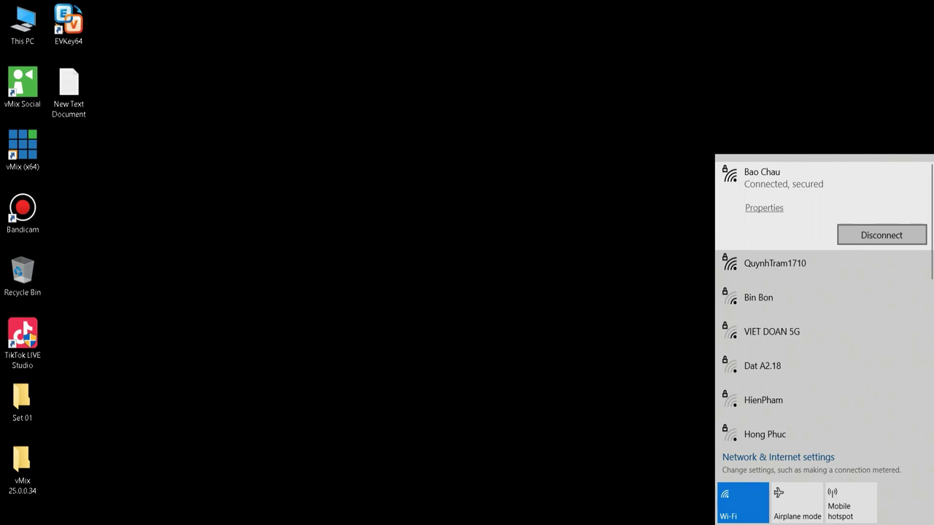
{"action": "key", "text": "Escape"}
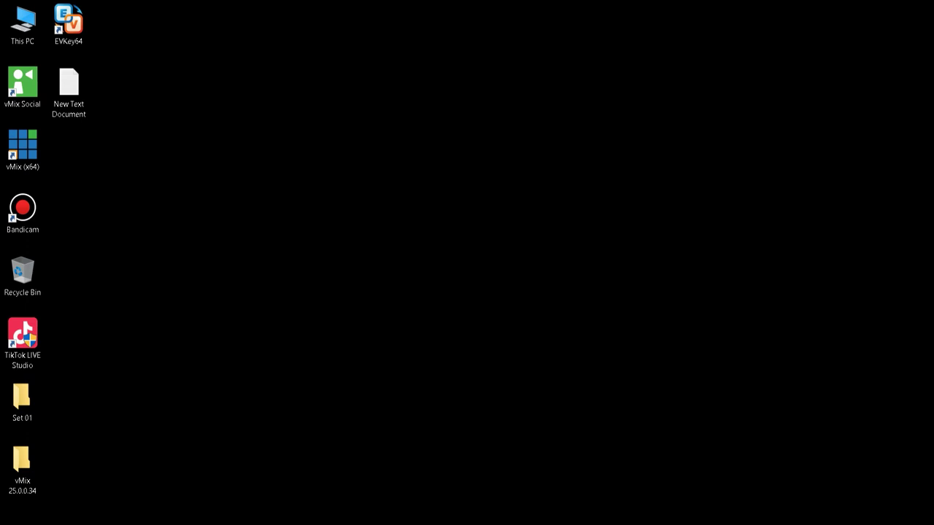
{"action": "key", "text": "super+s"}
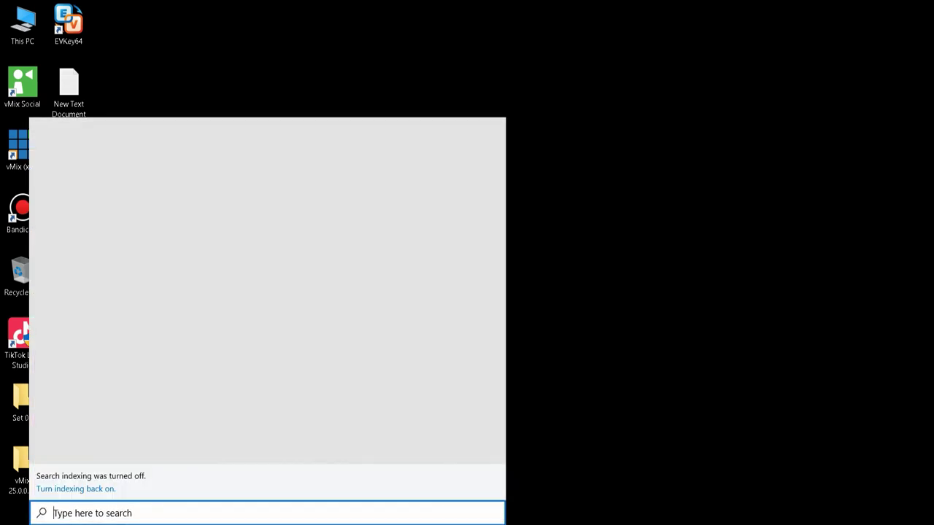
{"action": "type", "text": "fire"}
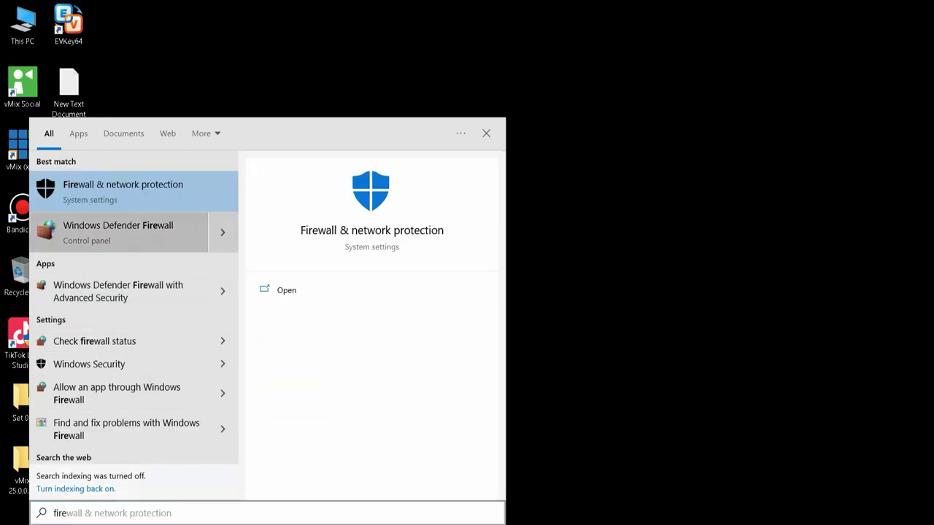
{"action": "left_click", "coordinate": [119, 232]}
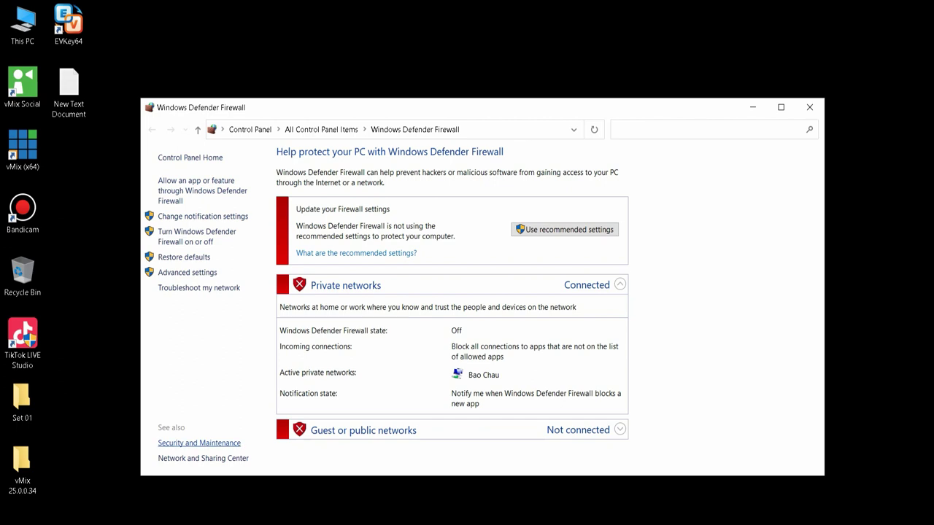
{"action": "left_click", "coordinate": [199, 443]}
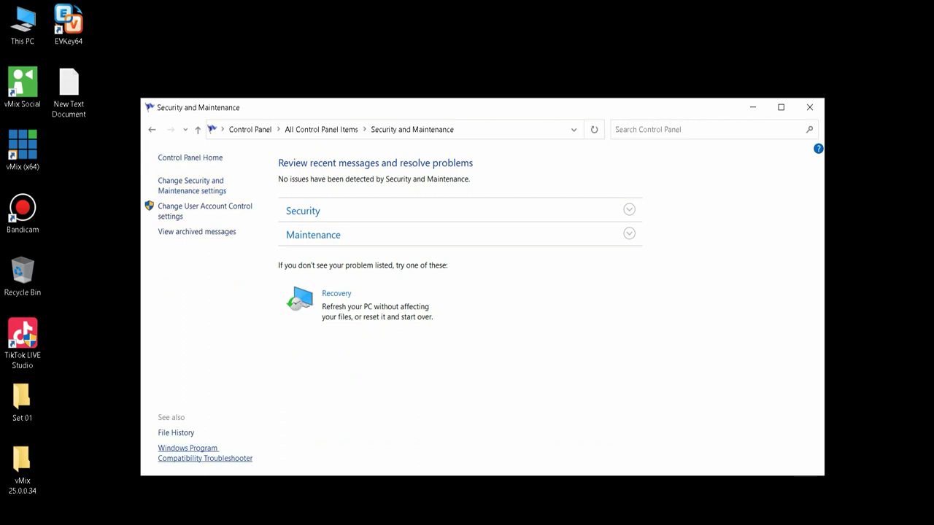
{"action": "left_click", "coordinate": [189, 453]}
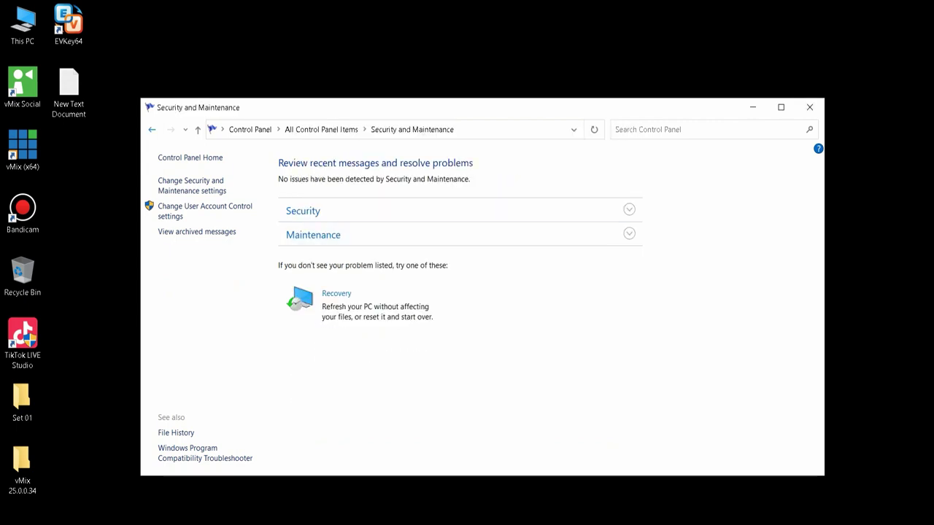
{"action": "left_click", "coordinate": [152, 129]}
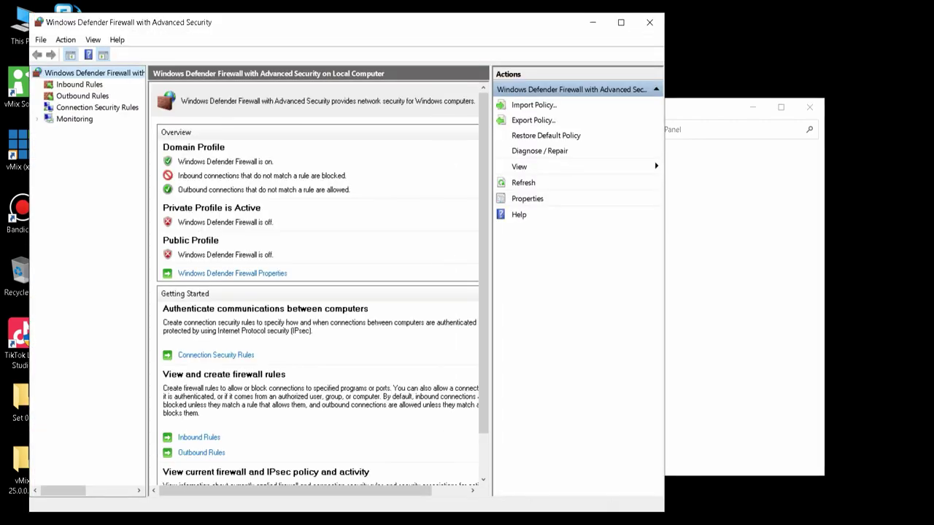
Step: Move the Windows Defender Firewall window aside and narrow it so it sits clear of the Advanced Security window
{"action": "left_click", "coordinate": [700, 110]}
{"action": "left_click_drag", "start_coordinate": [701, 110], "coordinate": [795, 67]}
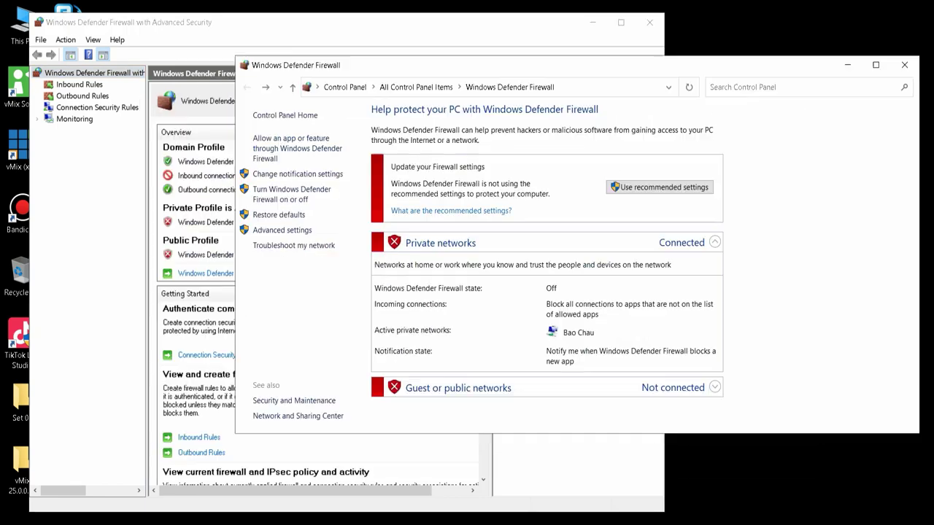
{"action": "left_click_drag", "start_coordinate": [236, 215], "coordinate": [673, 192]}
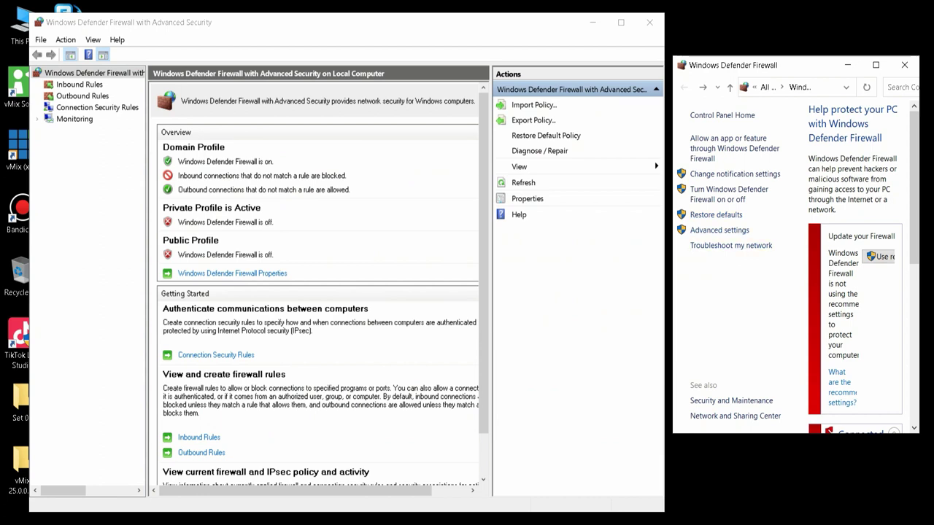
Step: Look through the firewall's Outbound Rules, then show the Inbound Rules and widen the Advanced Security window
{"action": "left_click", "coordinate": [82, 96]}
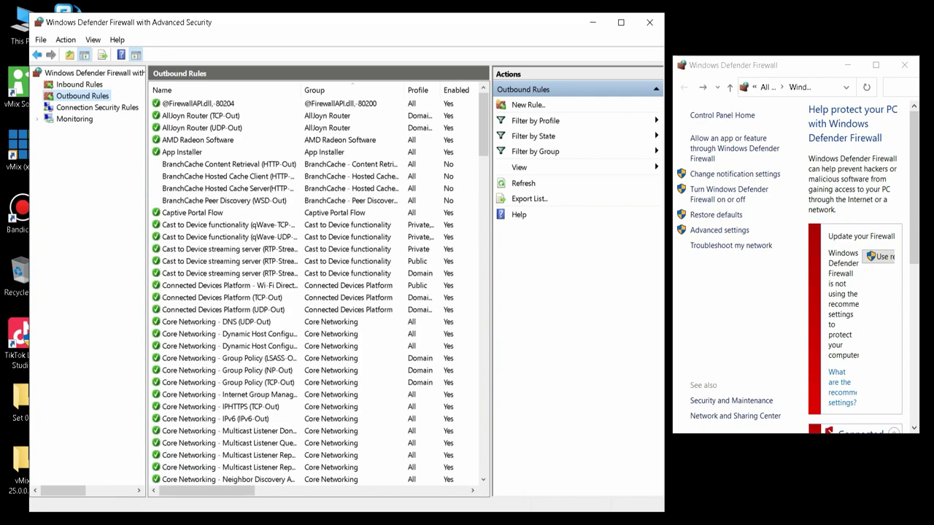
{"action": "scroll", "coordinate": [318, 285], "scroll_direction": "down", "scroll_amount": 5}
{"action": "scroll", "coordinate": [318, 285], "scroll_direction": "up", "scroll_amount": 5}
{"action": "left_click", "coordinate": [78, 84]}
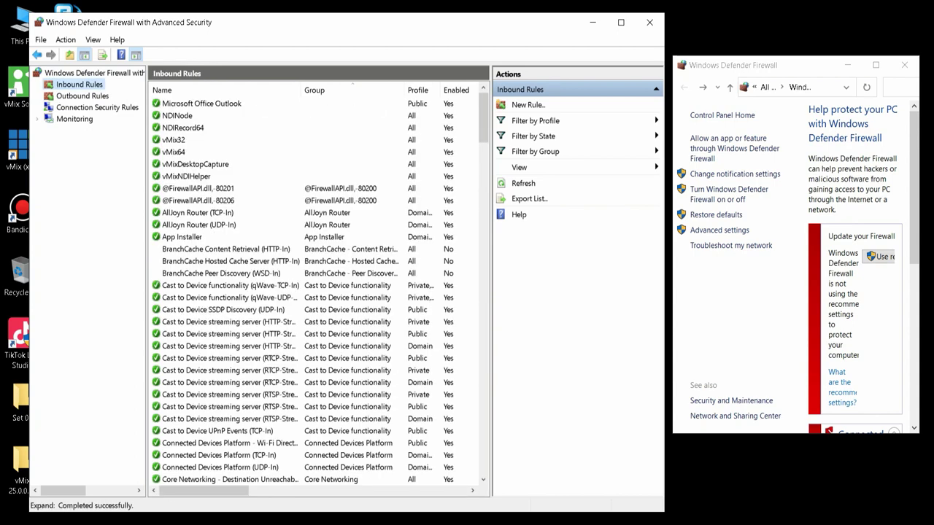
{"action": "left_click_drag", "start_coordinate": [664, 183], "coordinate": [876, 184]}
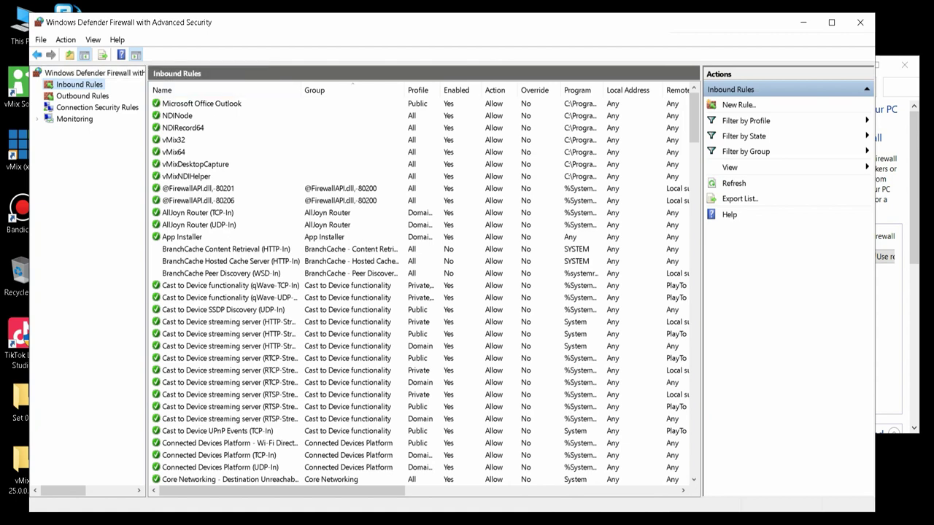
{"action": "scroll", "coordinate": [423, 291], "scroll_direction": "down", "scroll_amount": 3}
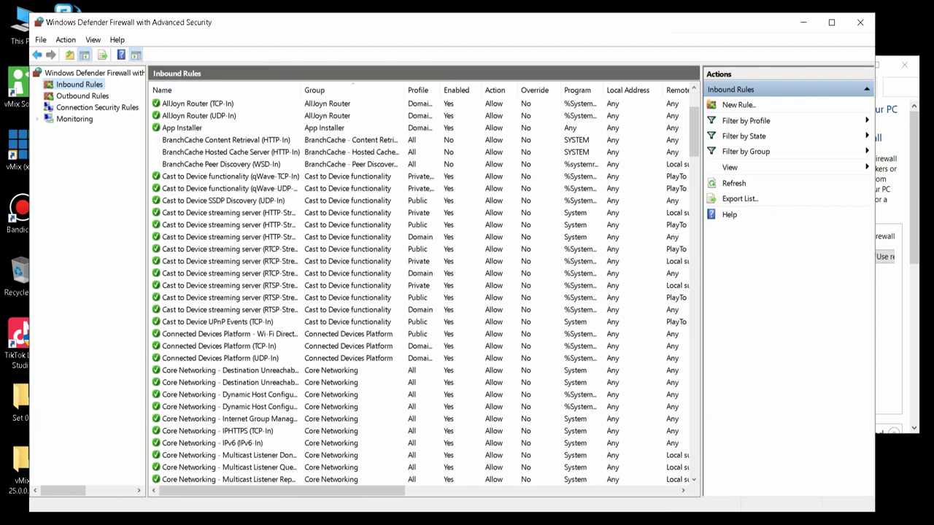
{"action": "scroll", "coordinate": [423, 291], "scroll_direction": "up", "scroll_amount": 3}
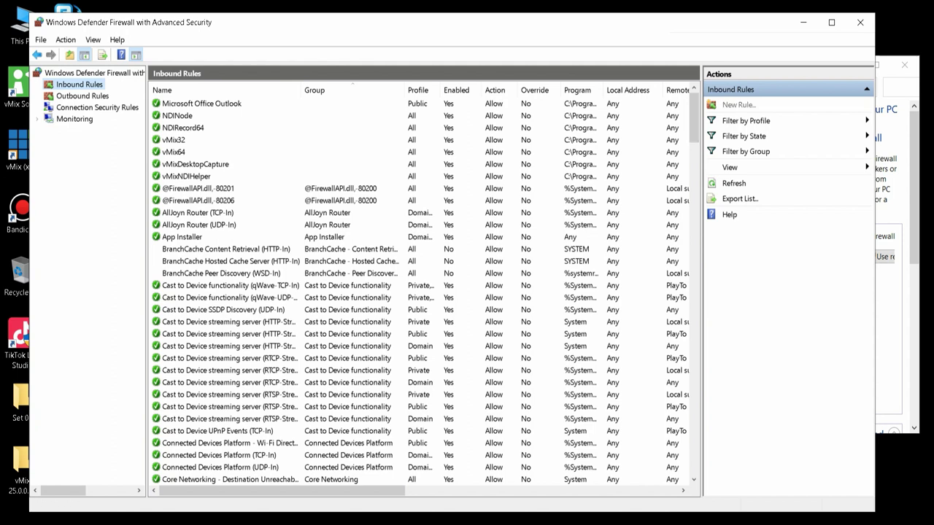
Step: Start a new inbound rule of type Program and browse for its program path
{"action": "left_click", "coordinate": [738, 104]}
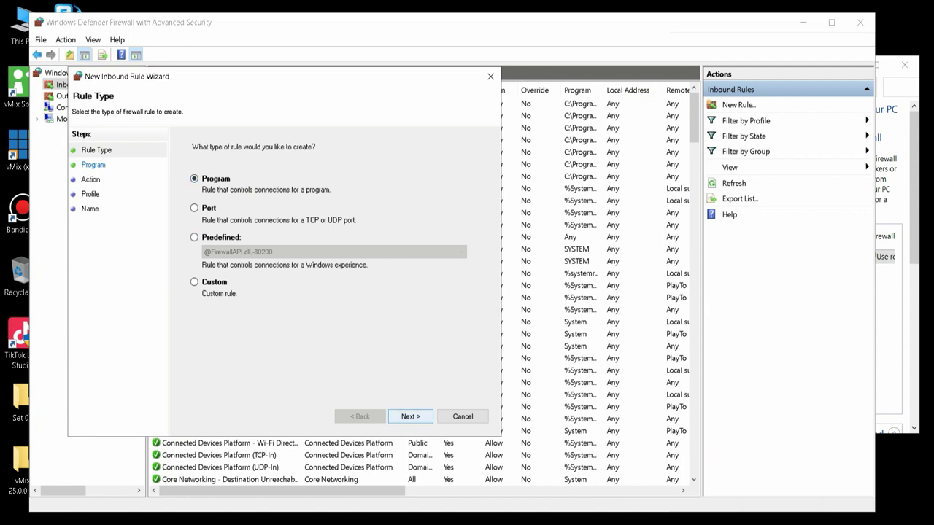
{"action": "left_click", "coordinate": [411, 416]}
{"action": "left_click", "coordinate": [447, 229]}
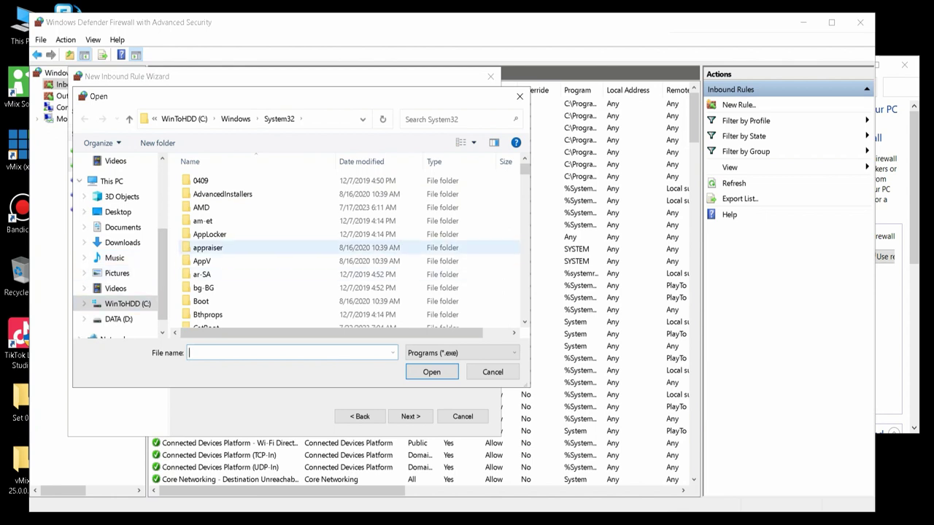
{"action": "scroll", "coordinate": [292, 281], "scroll_direction": "down", "scroll_amount": 3}
{"action": "scroll", "coordinate": [292, 281], "scroll_direction": "down", "scroll_amount": 4}
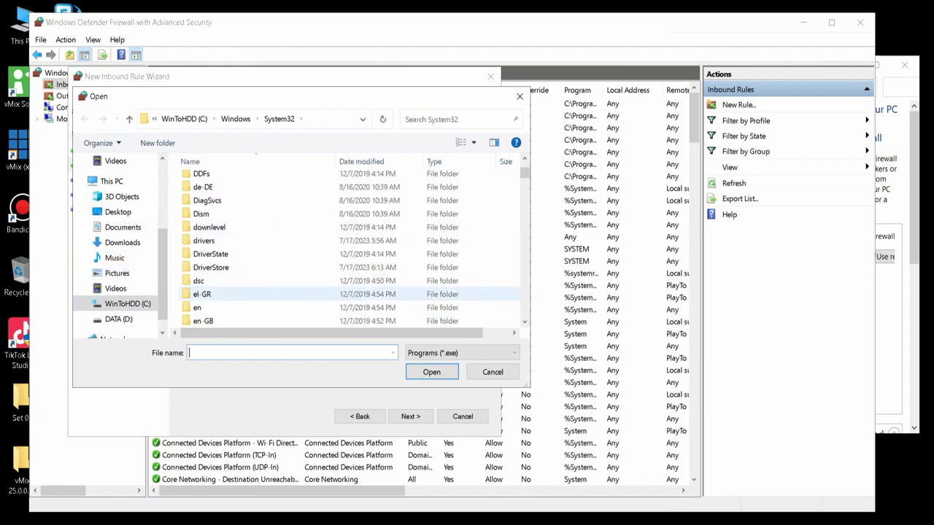
{"action": "left_click", "coordinate": [127, 303]}
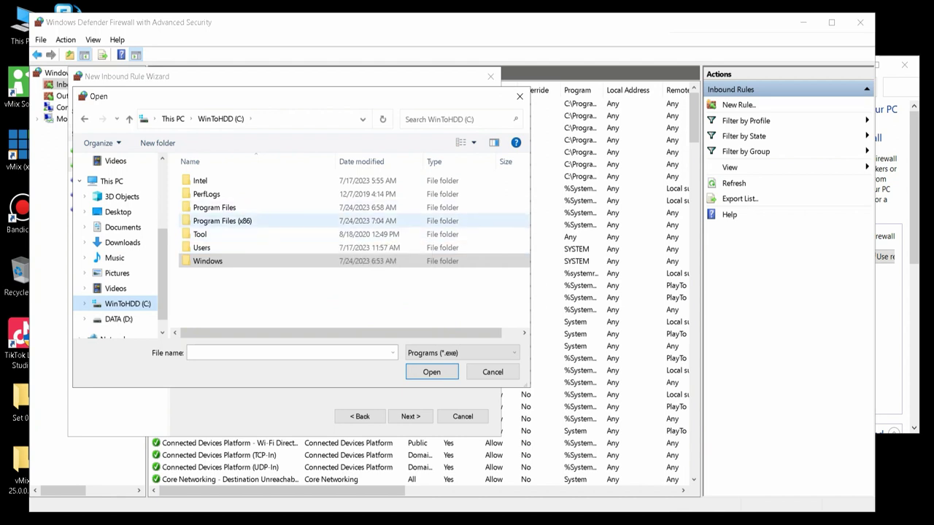
{"action": "double_click", "coordinate": [214, 207]}
{"action": "scroll", "coordinate": [292, 241], "scroll_direction": "down", "scroll_amount": 4}
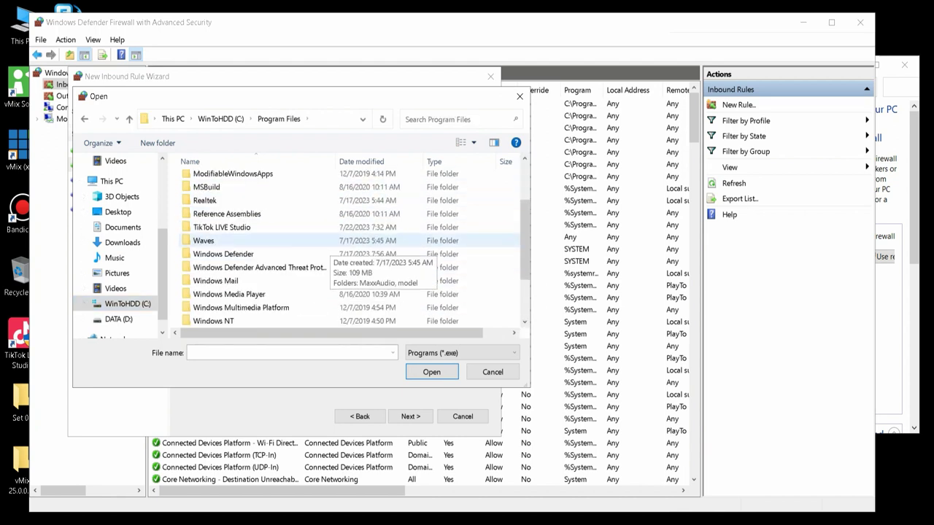
{"action": "scroll", "coordinate": [241, 242], "scroll_direction": "up", "scroll_amount": 3}
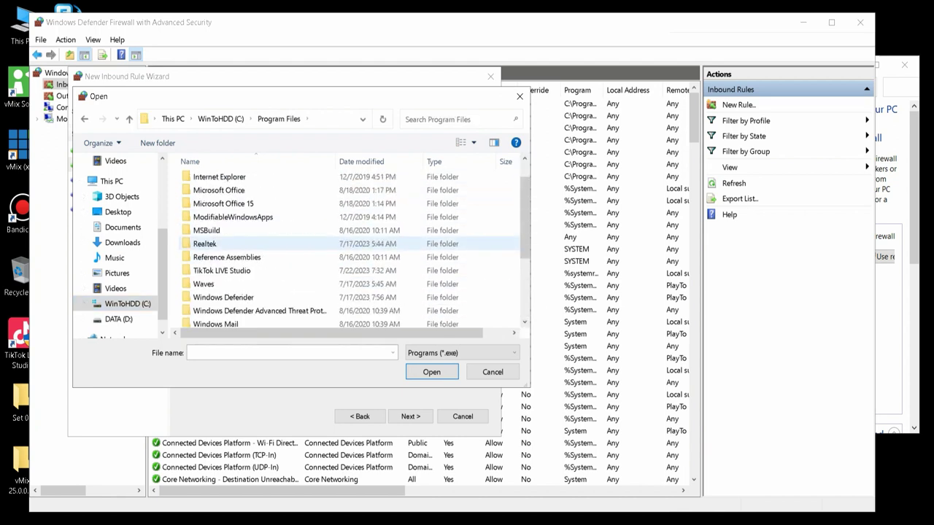
{"action": "scroll", "coordinate": [241, 245], "scroll_direction": "up", "scroll_amount": 1}
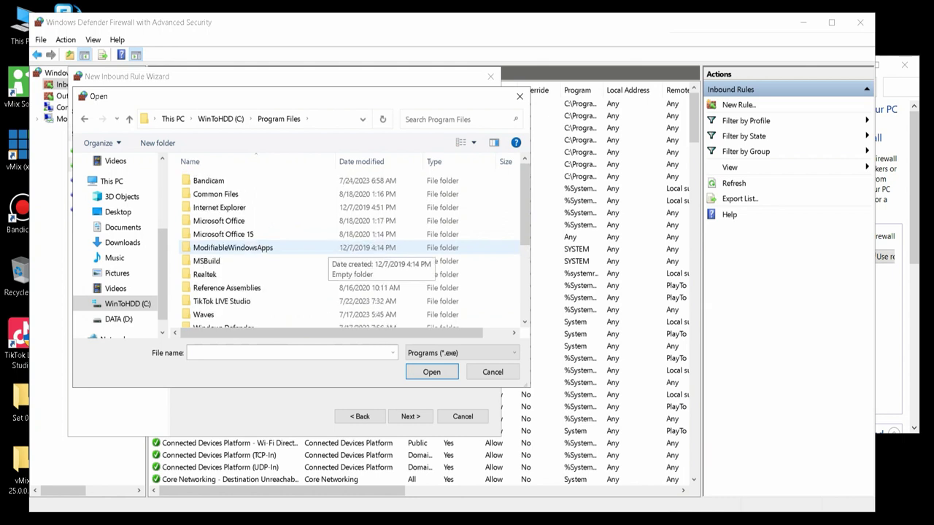
Step: Go to the Program Files (x86) folder on drive C and look inside its MagicYUV folder
{"action": "left_click", "coordinate": [221, 119]}
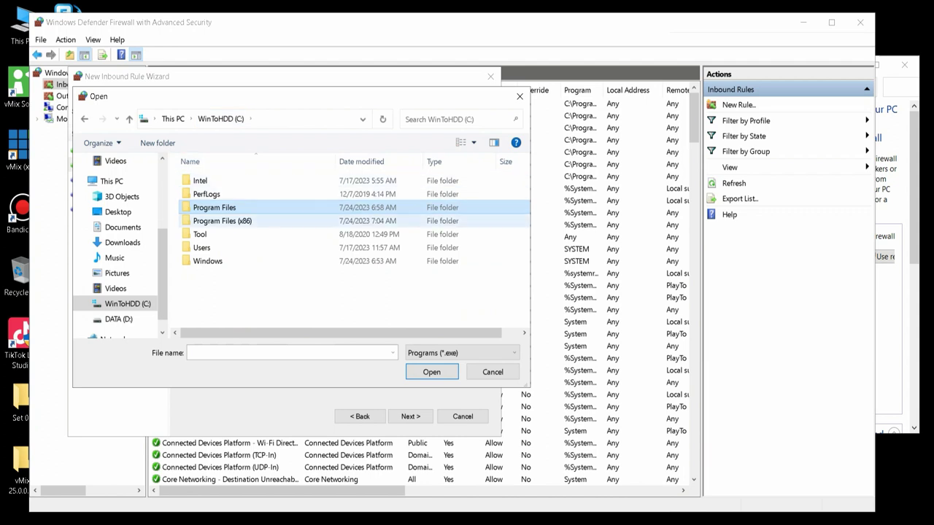
{"action": "double_click", "coordinate": [219, 220]}
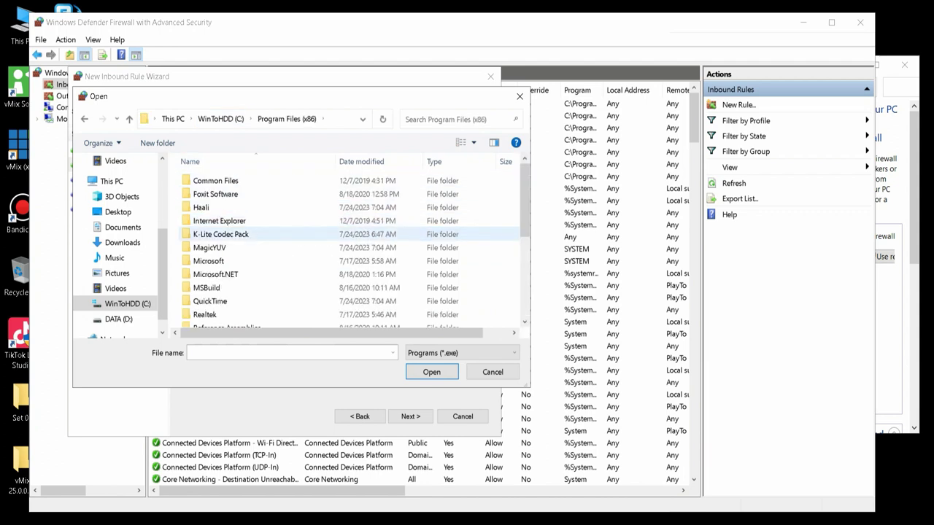
{"action": "double_click", "coordinate": [211, 248]}
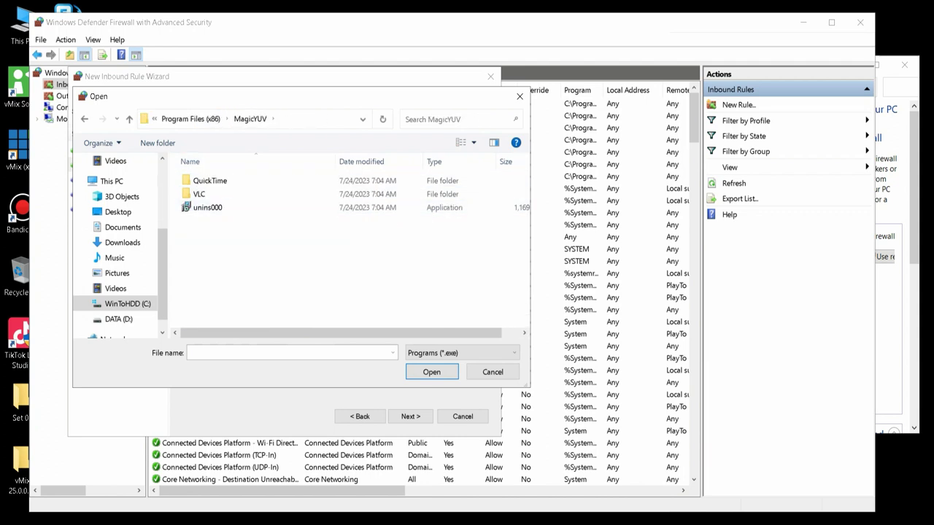
Step: Check the install folder of vMix through its desktop shortcut's file location, then close the folder window
{"action": "right_click", "coordinate": [11, 133]}
{"action": "left_click", "coordinate": [44, 157]}
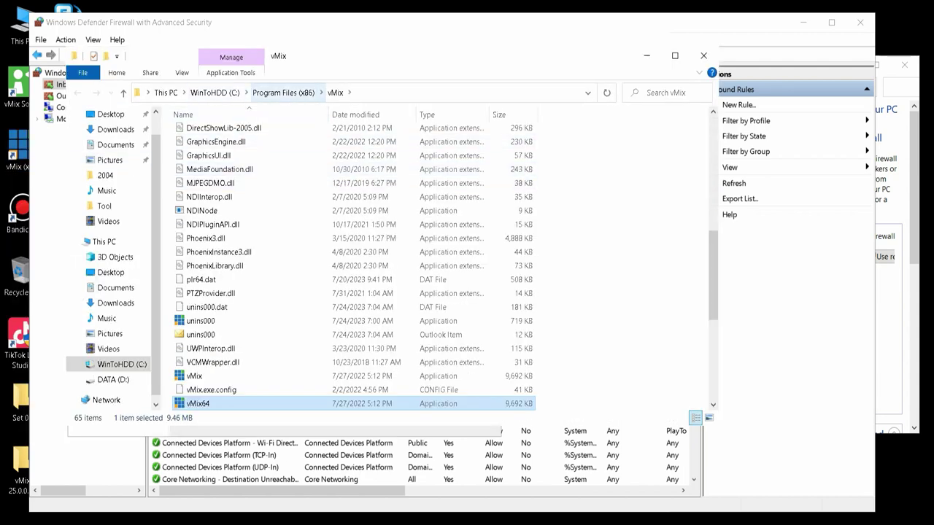
{"action": "left_click", "coordinate": [703, 56]}
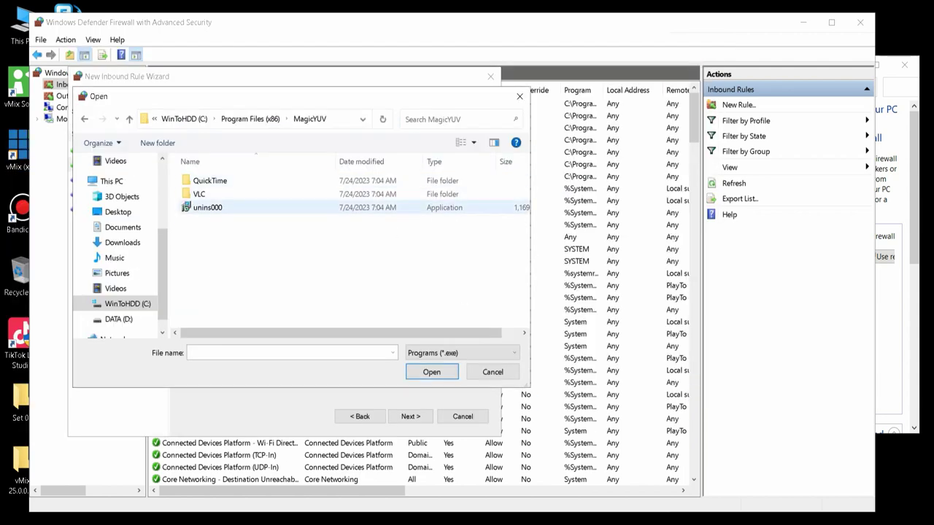
Step: Choose the vMix application in the vMix folder of Program Files (x86) as the inbound rule's program
{"action": "left_click", "coordinate": [251, 118]}
{"action": "scroll", "coordinate": [219, 241], "scroll_direction": "down", "scroll_amount": 3}
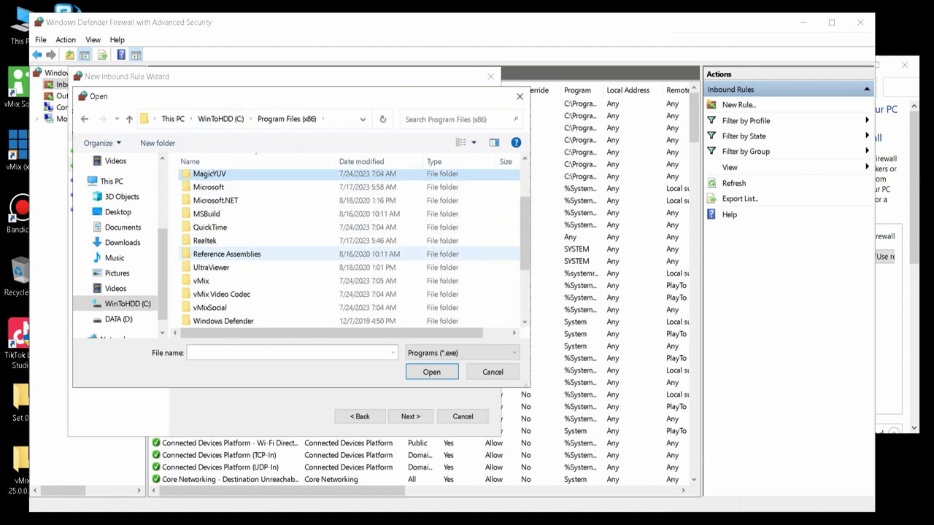
{"action": "double_click", "coordinate": [200, 240]}
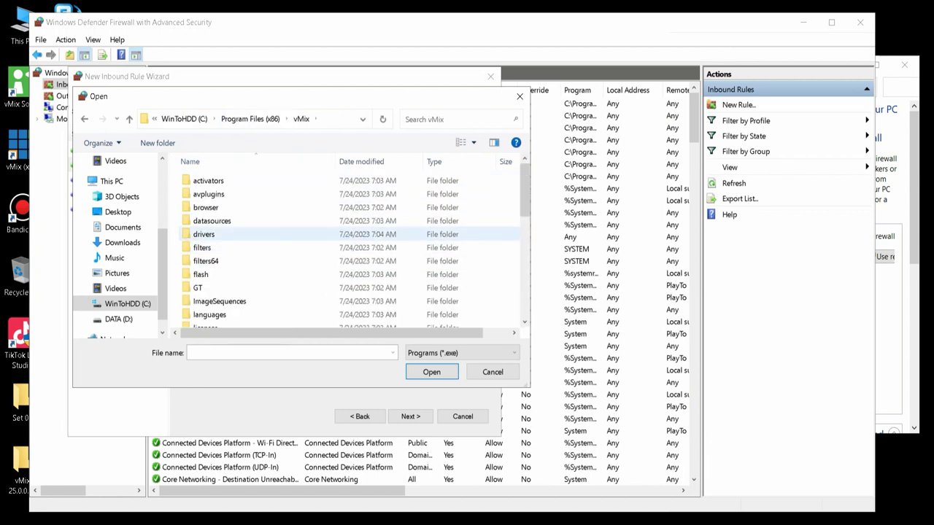
{"action": "scroll", "coordinate": [208, 240], "scroll_direction": "down", "scroll_amount": 5}
{"action": "scroll", "coordinate": [211, 244], "scroll_direction": "down", "scroll_amount": 1}
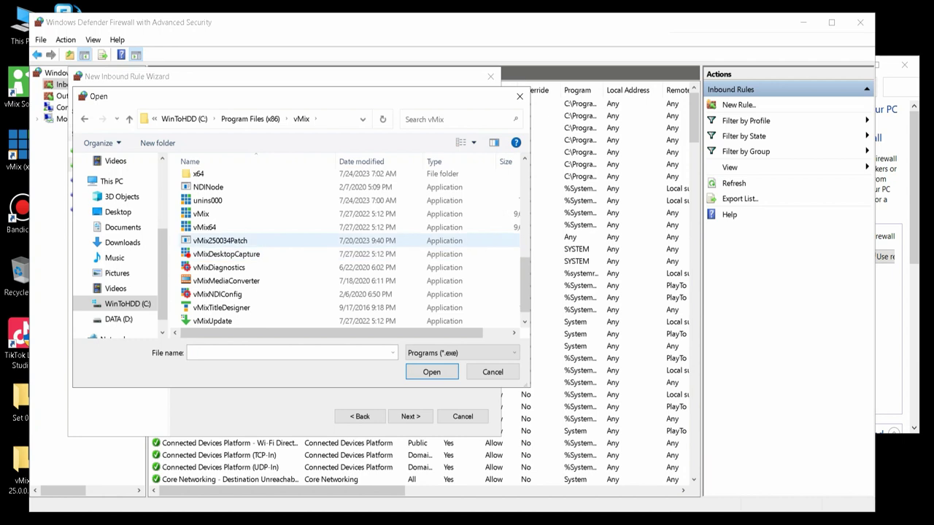
{"action": "left_click", "coordinate": [219, 214]}
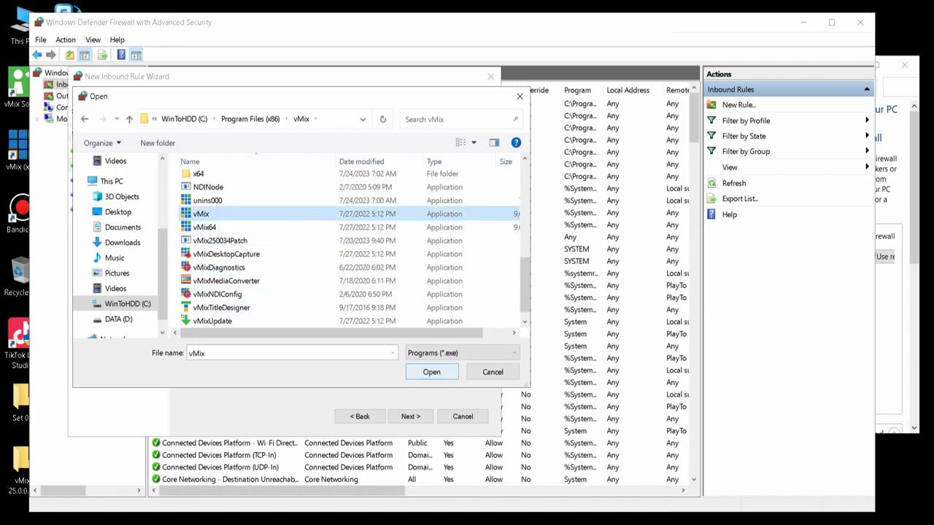
{"action": "left_click", "coordinate": [431, 372]}
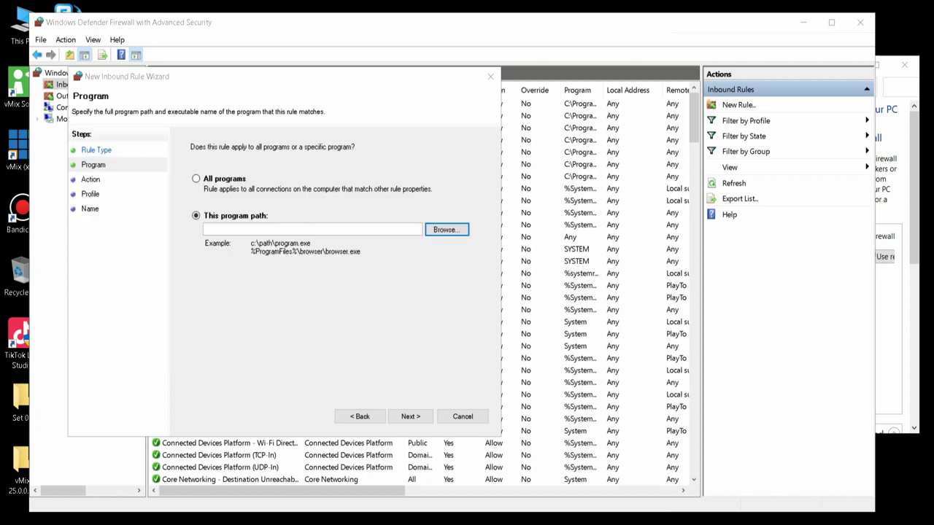
Step: Set the inbound rule to block the connection for the Domain, Private and Public profiles, and finish it with the name vMix
{"action": "left_click", "coordinate": [410, 416]}
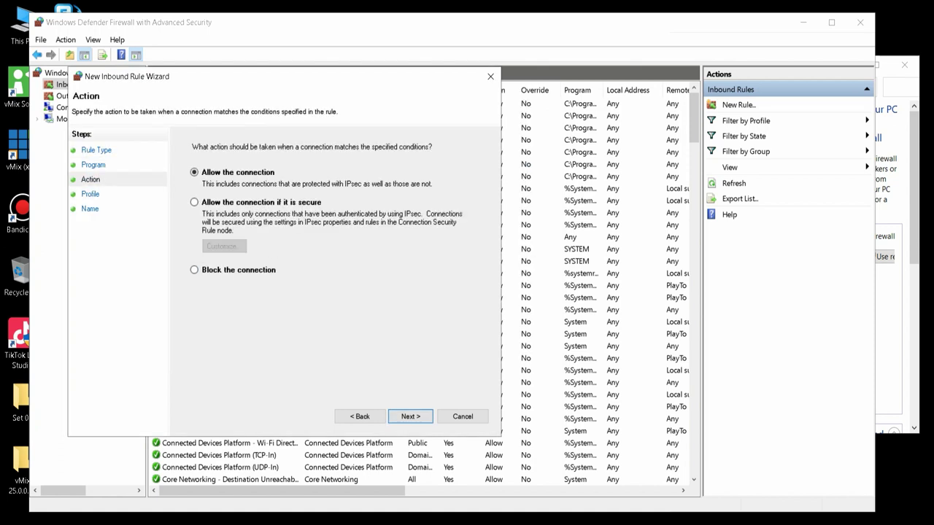
{"action": "left_click", "coordinate": [194, 270]}
{"action": "left_click", "coordinate": [410, 416]}
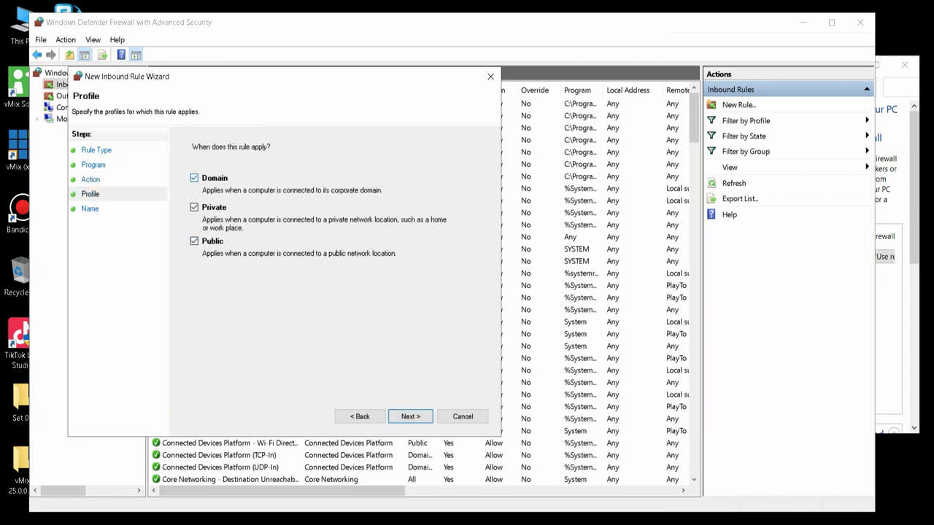
{"action": "left_click", "coordinate": [410, 416]}
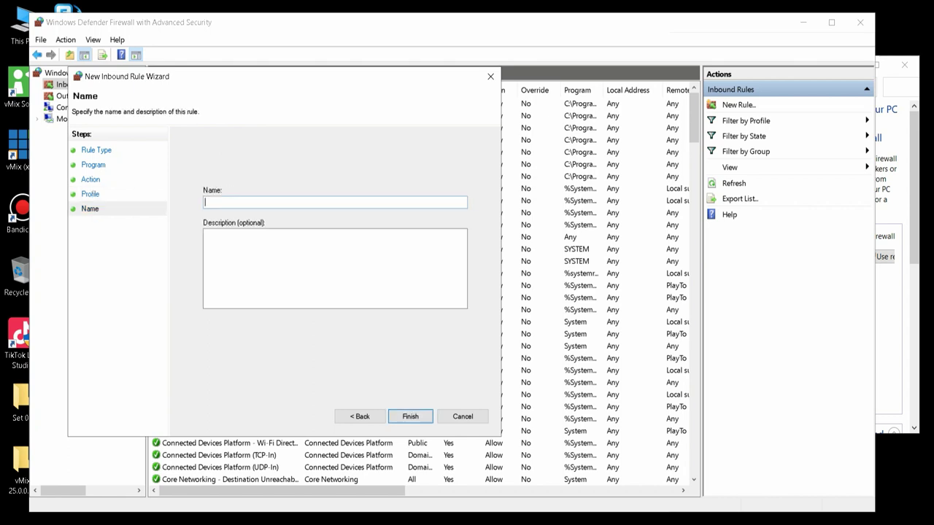
{"action": "type", "text": "vMix"}
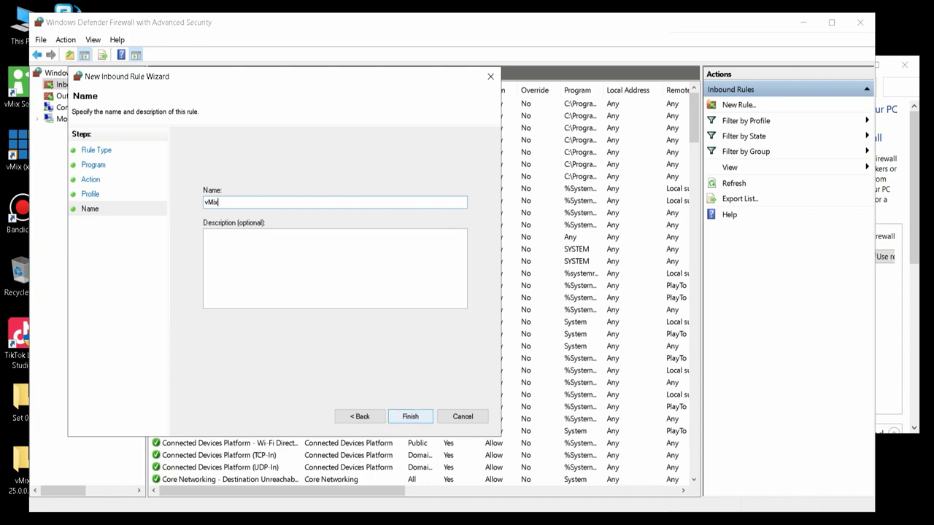
{"action": "key", "text": "Return"}
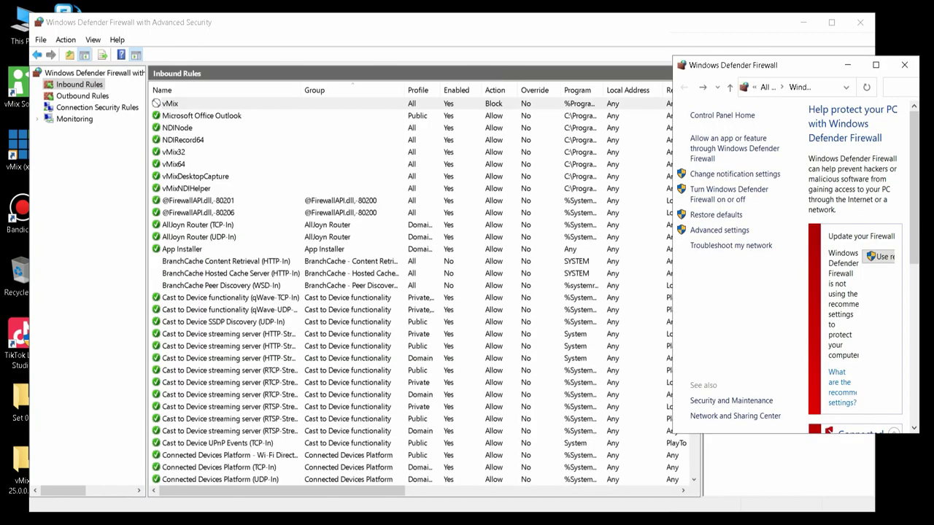
Step: Start a new inbound program rule and choose the vMix64 application in the vMix folder of Program Files (x86) as its program
{"action": "key", "text": "alt+Tab"}
{"action": "left_click", "coordinate": [739, 104]}
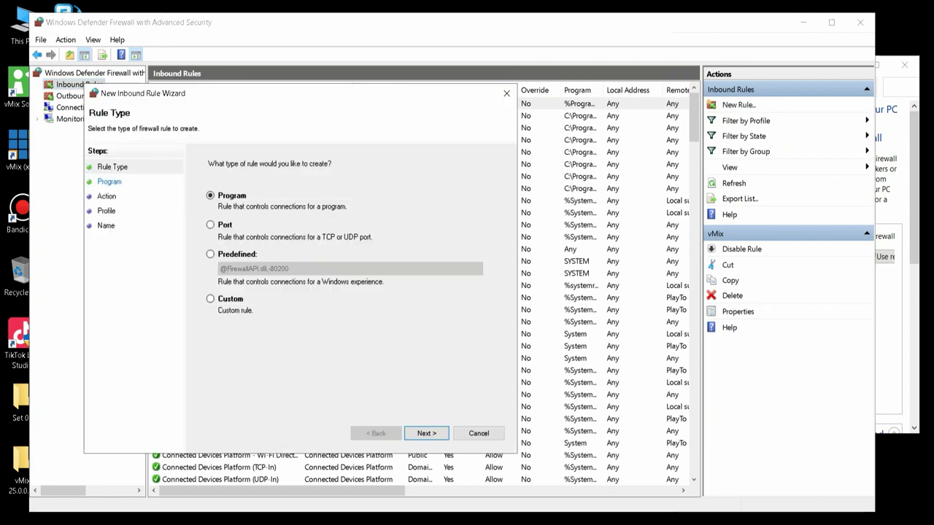
{"action": "left_click", "coordinate": [426, 433]}
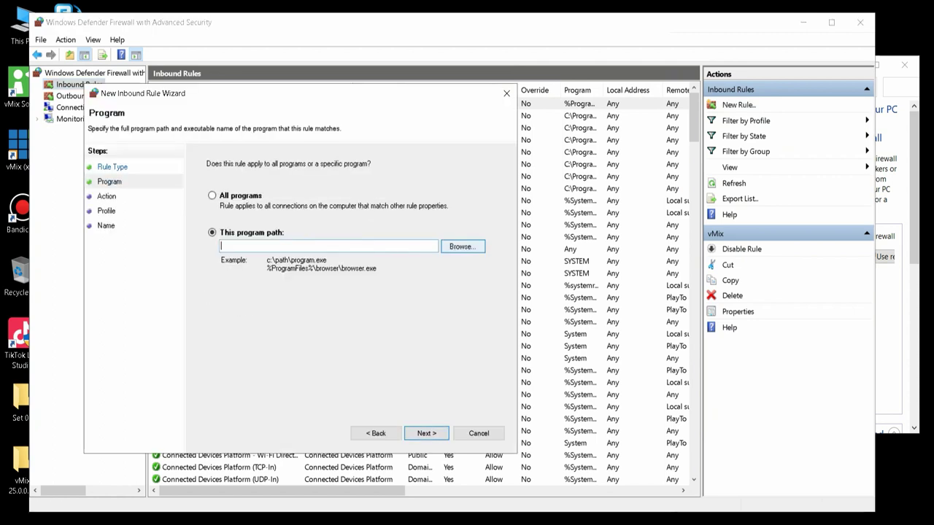
{"action": "left_click", "coordinate": [463, 247]}
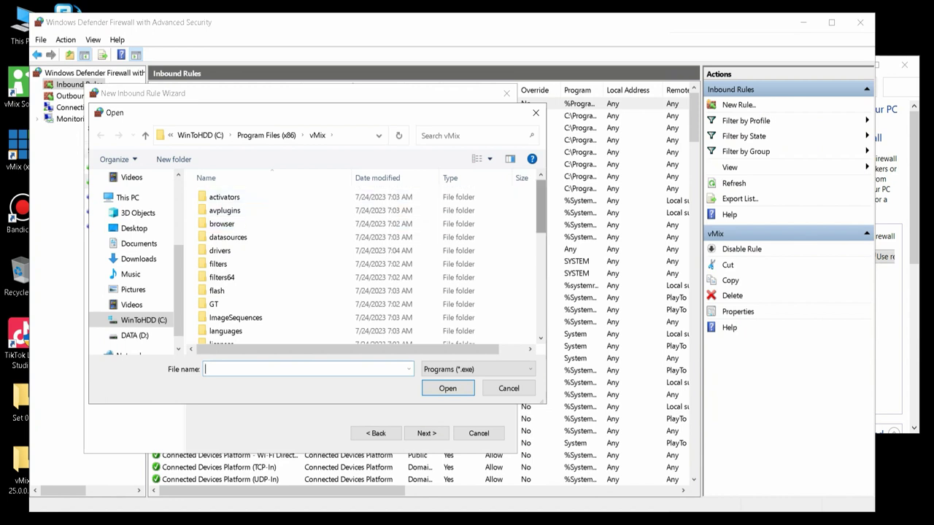
{"action": "left_click_drag", "start_coordinate": [541, 205], "coordinate": [541, 251]}
{"action": "scroll", "coordinate": [365, 262], "scroll_direction": "down", "scroll_amount": 4}
{"action": "left_click", "coordinate": [220, 253]}
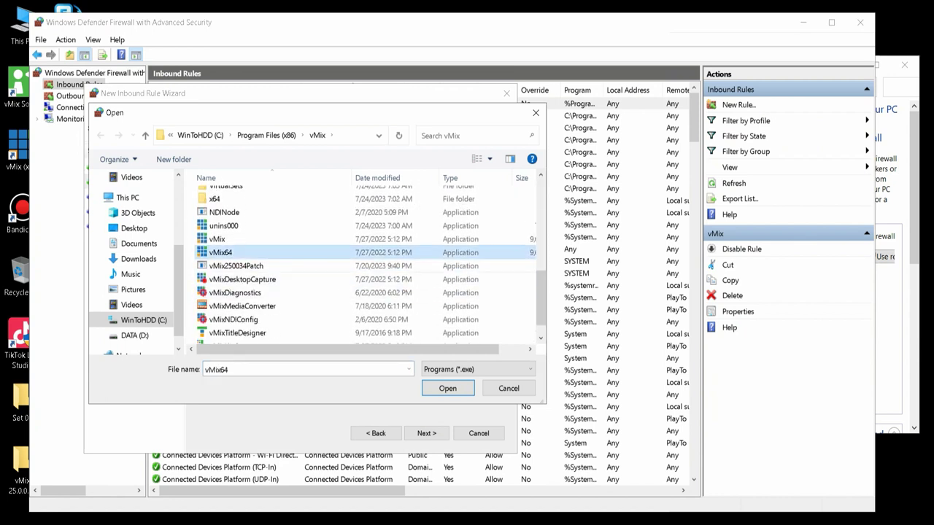
{"action": "left_click", "coordinate": [448, 388]}
{"action": "left_click", "coordinate": [427, 433]}
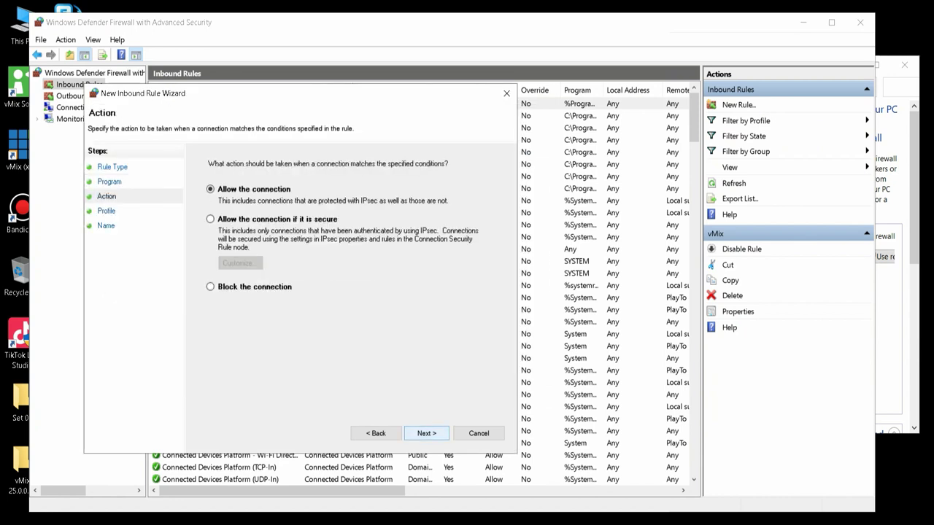
Step: Set the inbound rule to block the connection for the Domain, Private and Public profiles, and finish it with the name vMix 64
{"action": "left_click", "coordinate": [210, 286]}
{"action": "left_click", "coordinate": [426, 434]}
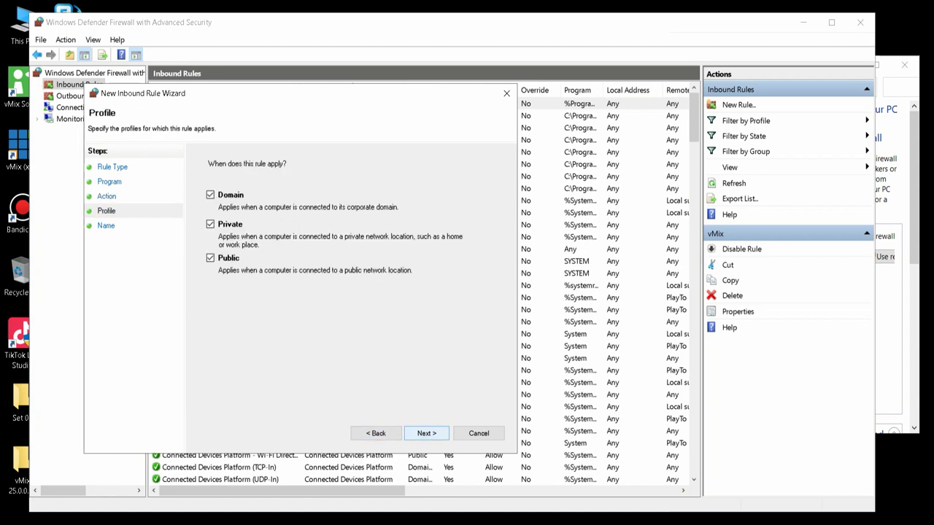
{"action": "left_click", "coordinate": [426, 434]}
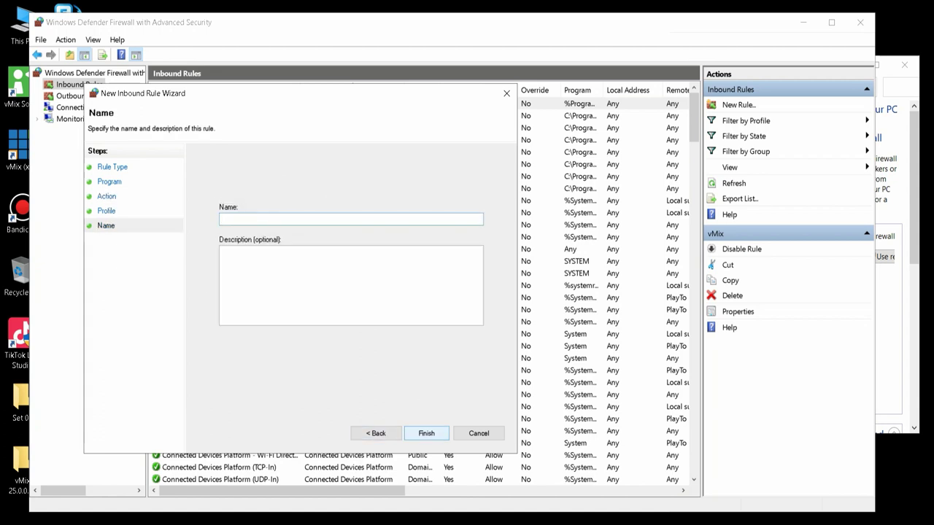
{"action": "type", "text": "vMix 64"}
{"action": "key", "text": "Return"}
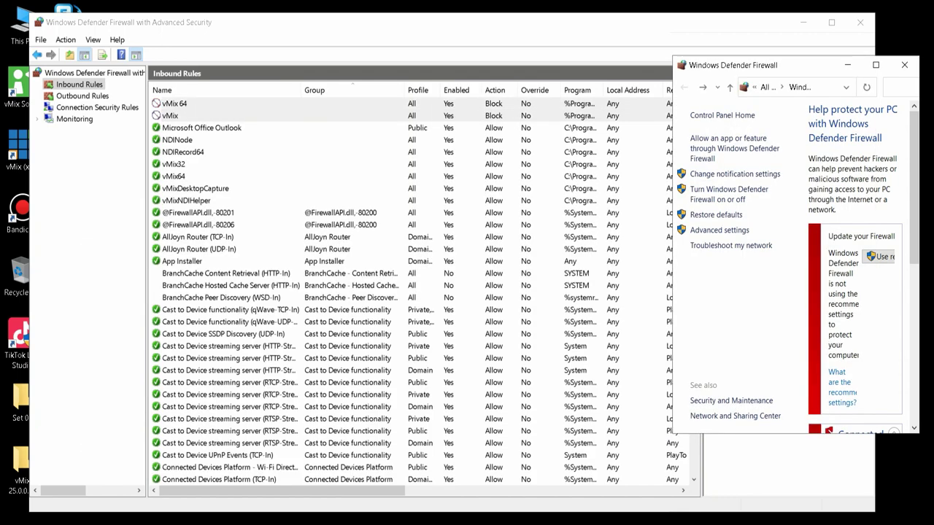
Step: Start a new outbound program rule and choose the vMix application in the vMix folder of Program Files (x86) as its program
{"action": "left_click", "coordinate": [82, 96]}
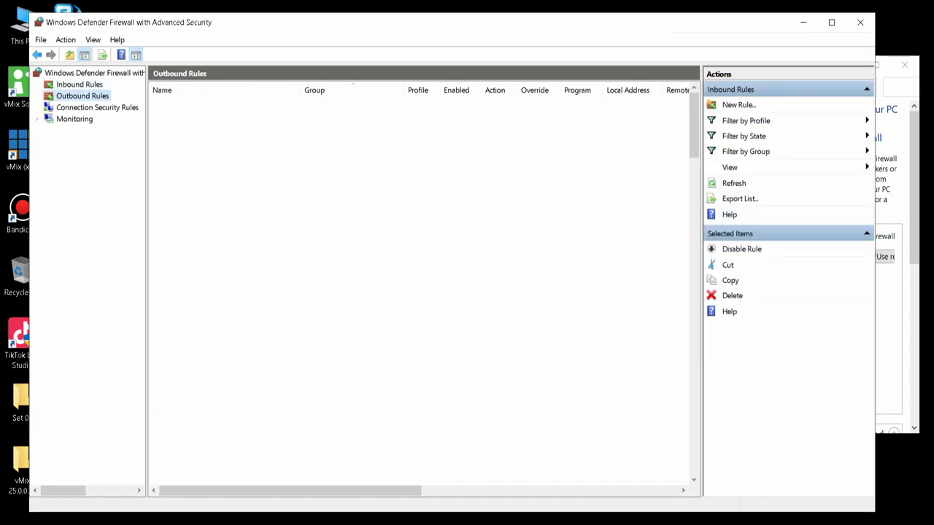
{"action": "left_click", "coordinate": [739, 105]}
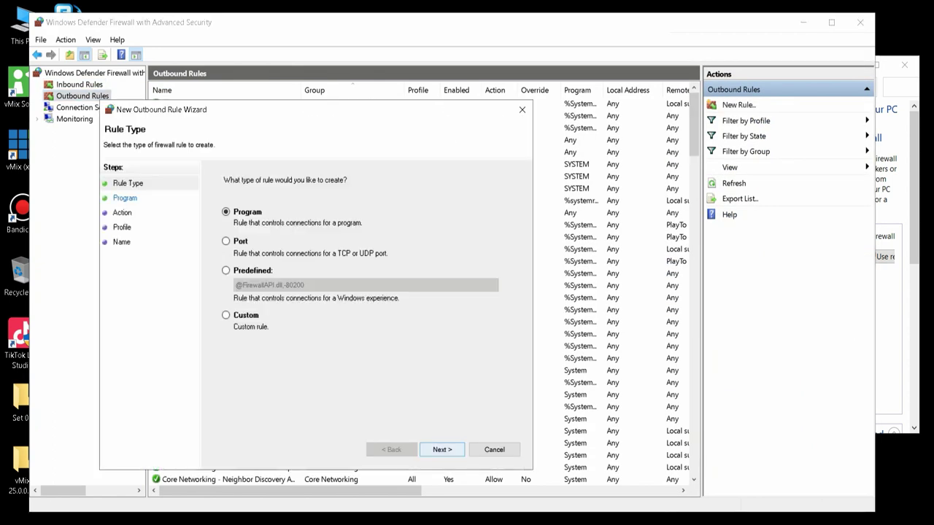
{"action": "left_click", "coordinate": [442, 449]}
{"action": "left_click", "coordinate": [480, 262]}
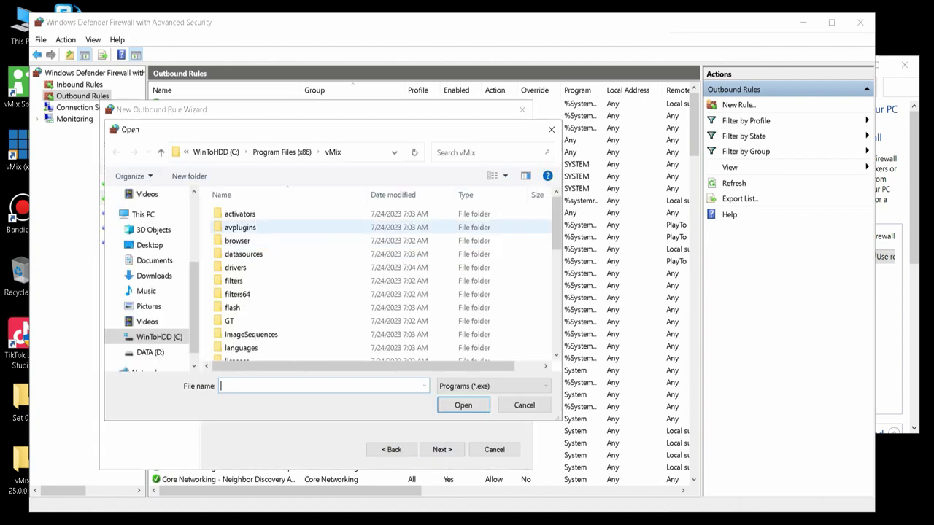
{"action": "scroll", "coordinate": [307, 277], "scroll_direction": "down", "scroll_amount": 5}
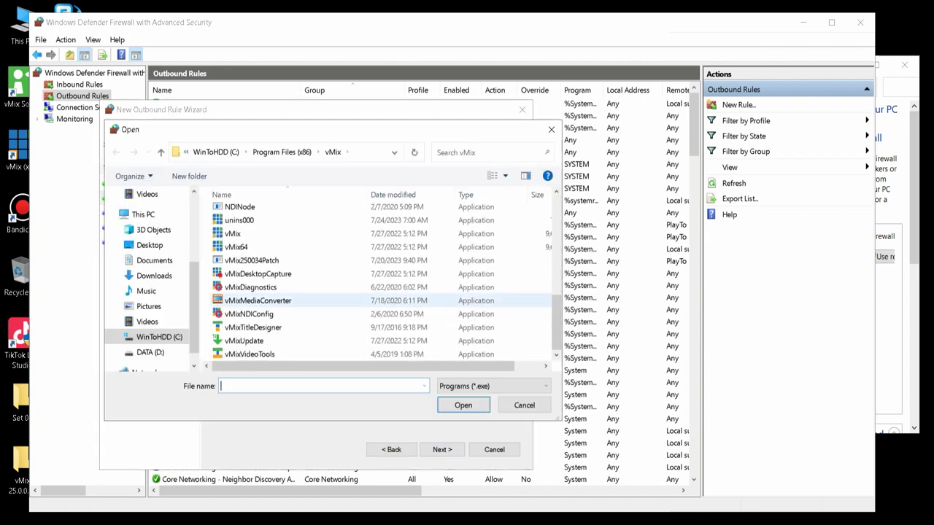
{"action": "left_click", "coordinate": [233, 234]}
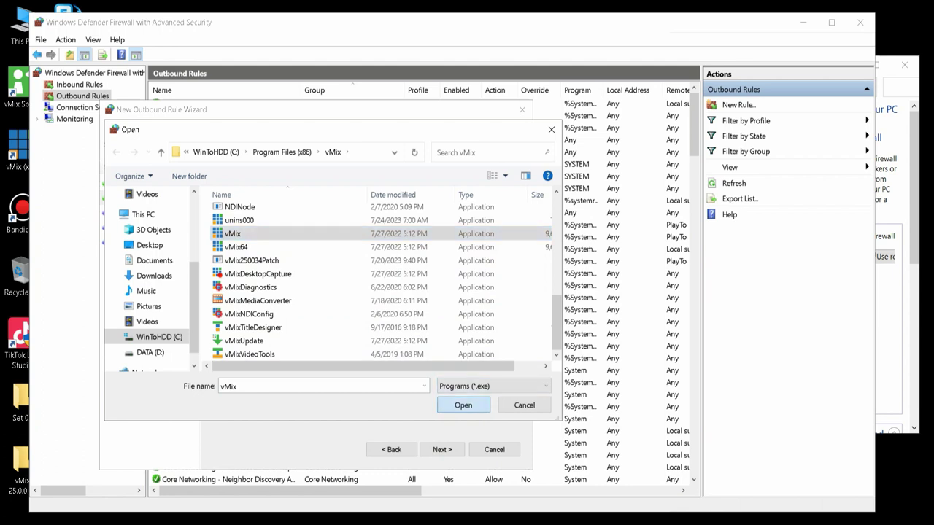
{"action": "left_click", "coordinate": [463, 405]}
{"action": "left_click", "coordinate": [442, 449]}
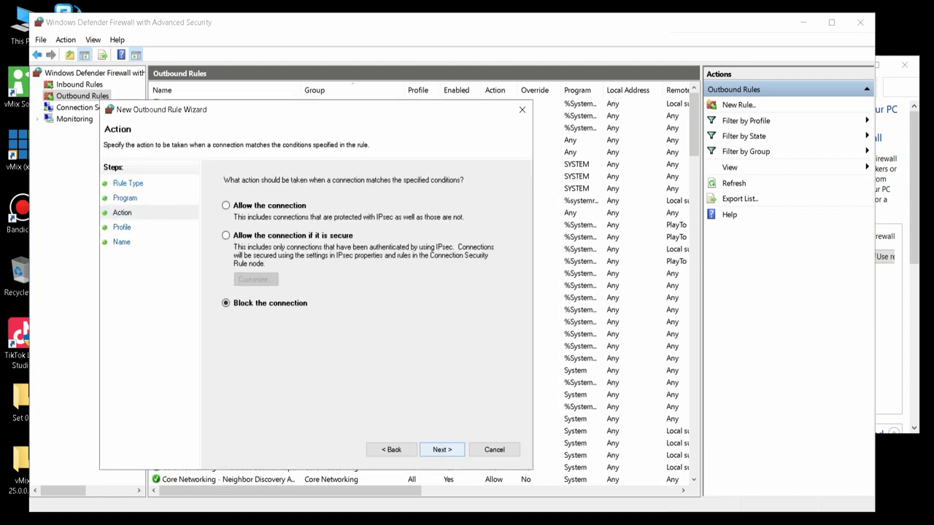
Step: Keep the outbound rule on blocking the connection for the Domain, Private and Public profiles, and finish it with the name vMix
{"action": "left_click", "coordinate": [442, 450]}
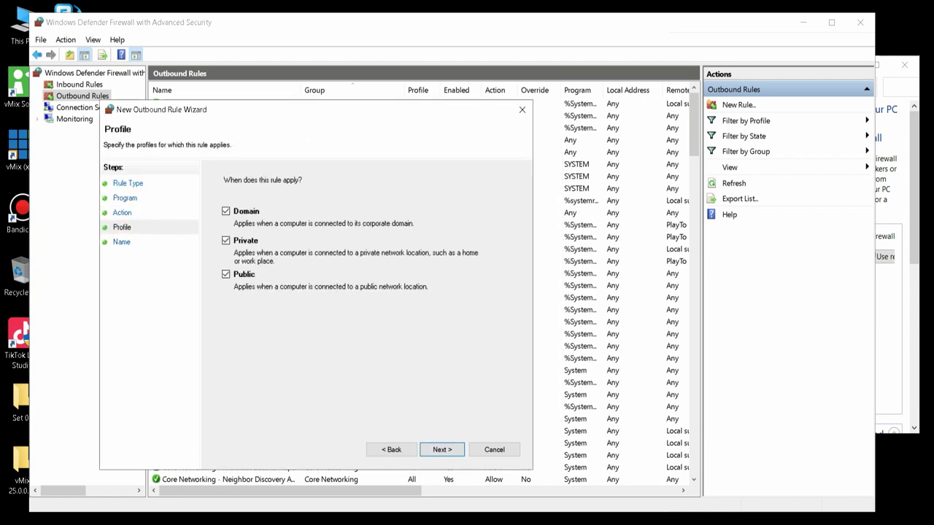
{"action": "left_click", "coordinate": [442, 450]}
{"action": "type", "text": "vMix"}
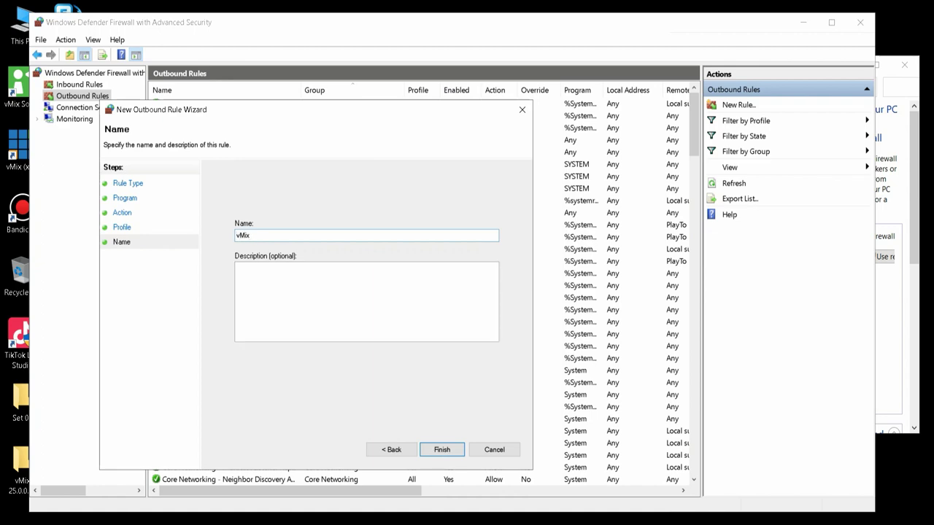
{"action": "key", "text": "Return"}
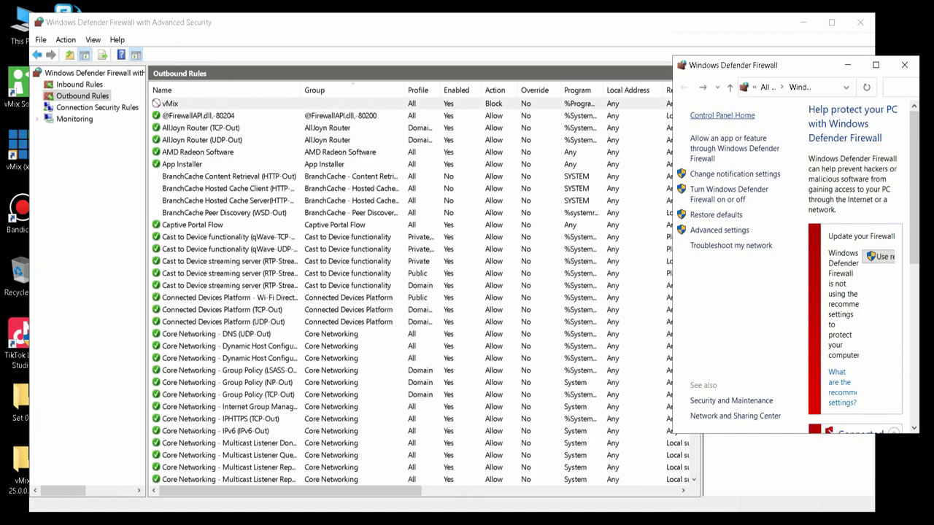
Step: Start another outbound program rule and choose the vMix64 application in the vMix folder as its program
{"action": "left_click", "coordinate": [642, 73]}
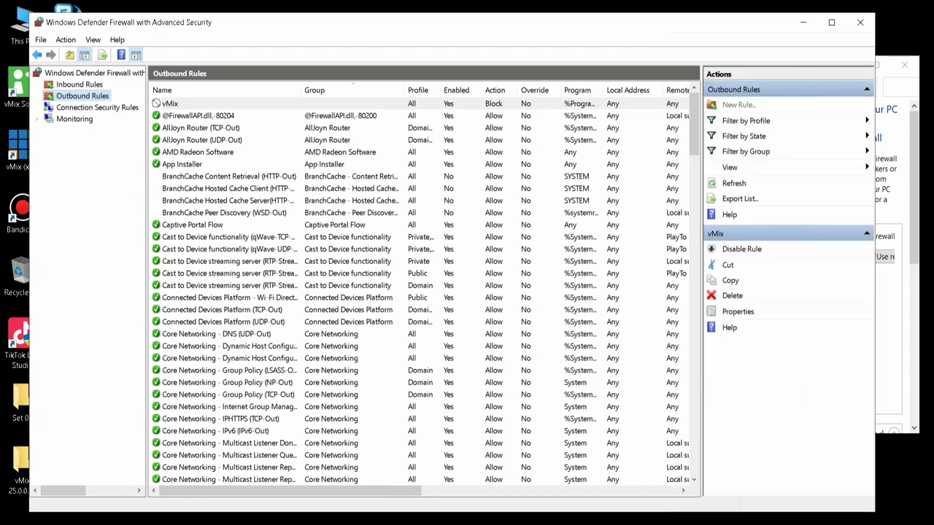
{"action": "left_click", "coordinate": [738, 105]}
{"action": "left_click", "coordinate": [458, 466]}
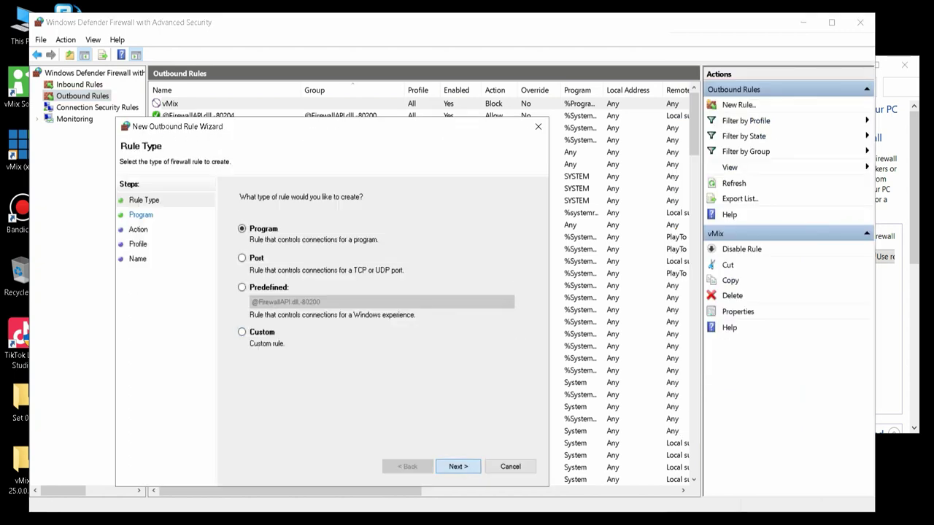
{"action": "left_click", "coordinate": [494, 279]}
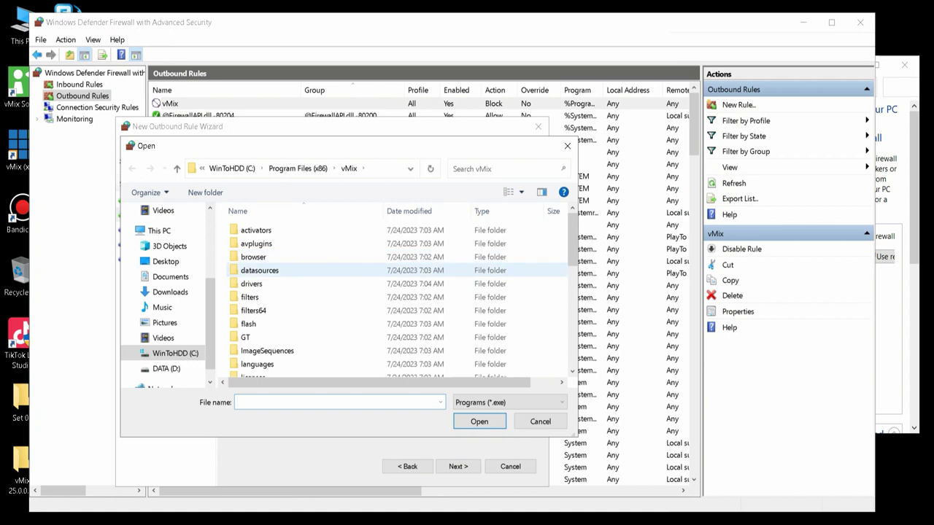
{"action": "scroll", "coordinate": [397, 299], "scroll_direction": "down", "scroll_amount": 5}
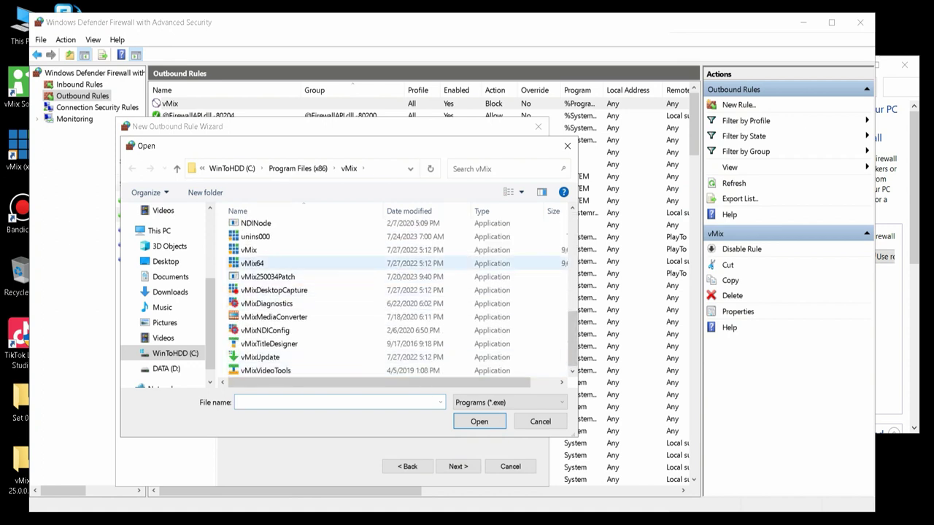
{"action": "left_click", "coordinate": [251, 263]}
{"action": "left_click", "coordinate": [479, 421]}
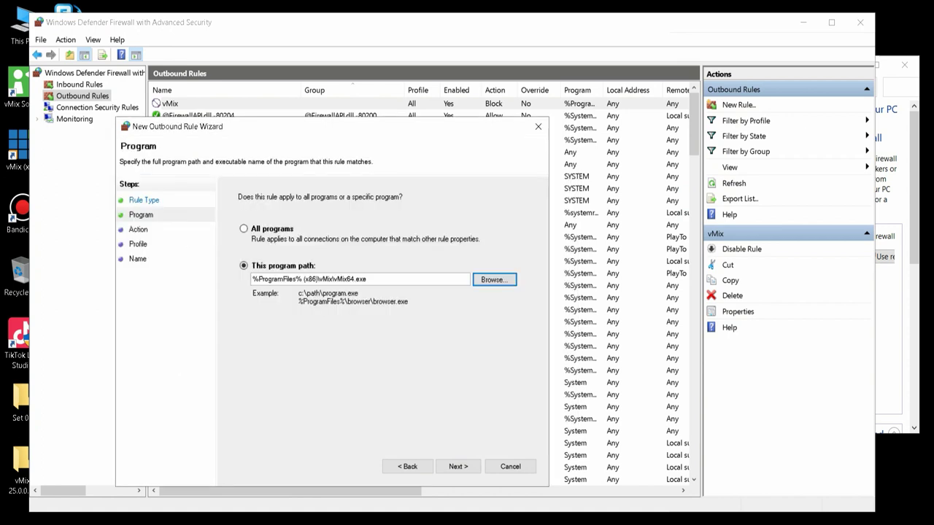
Step: Keep the second outbound rule's default profiles, recheck that its action is Block the connection, and finish it with the name vMix 64
{"action": "key", "text": "Return"}
{"action": "key", "text": "Return"}
{"action": "key", "text": "Return"}
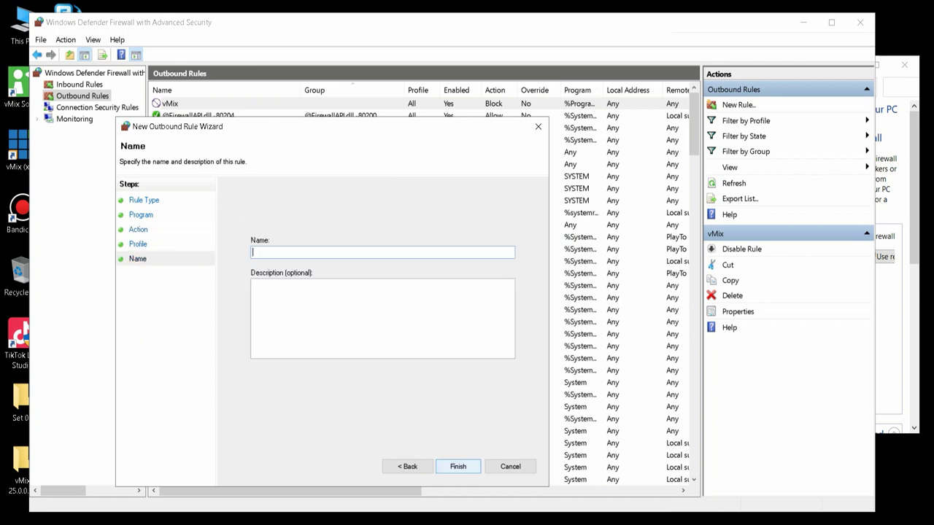
{"action": "key", "text": "alt+b"}
{"action": "key", "text": "alt+b"}
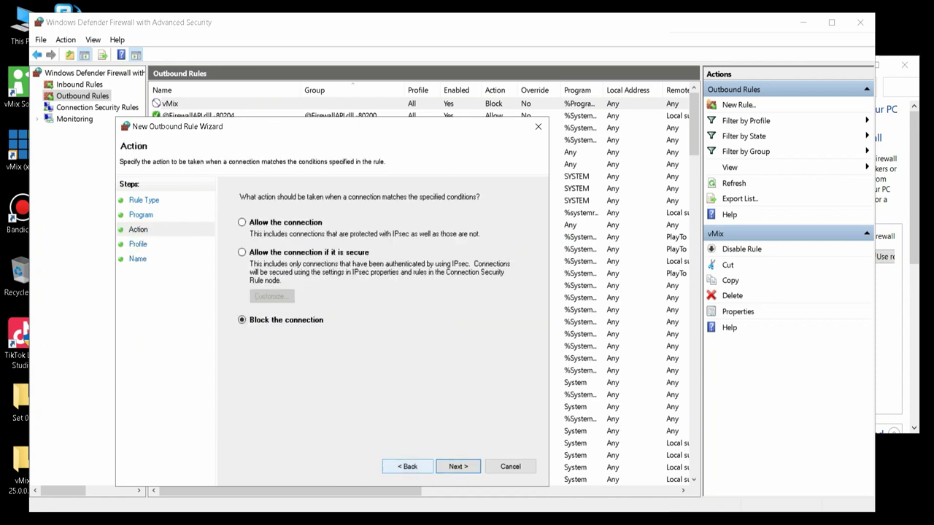
{"action": "key", "text": "Return"}
{"action": "key", "text": "Return"}
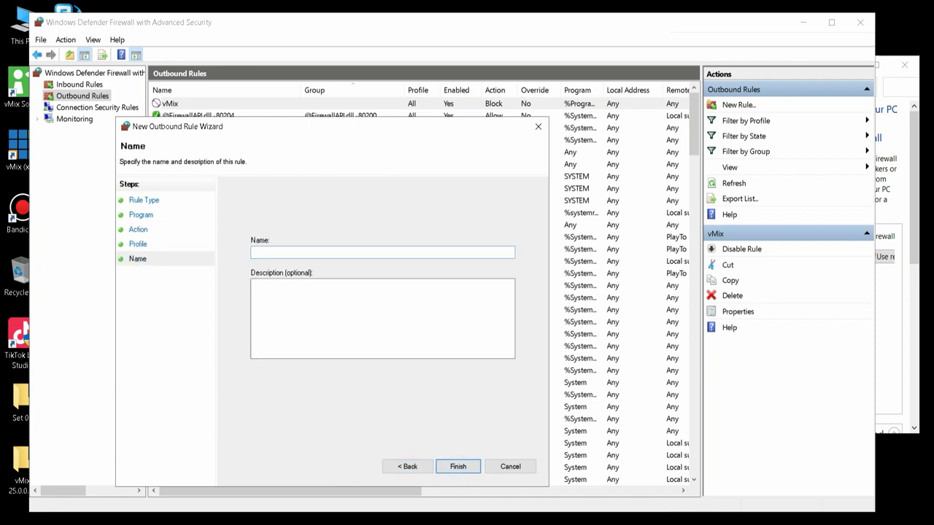
{"action": "type", "text": "vMix 64"}
{"action": "key", "text": "Return"}
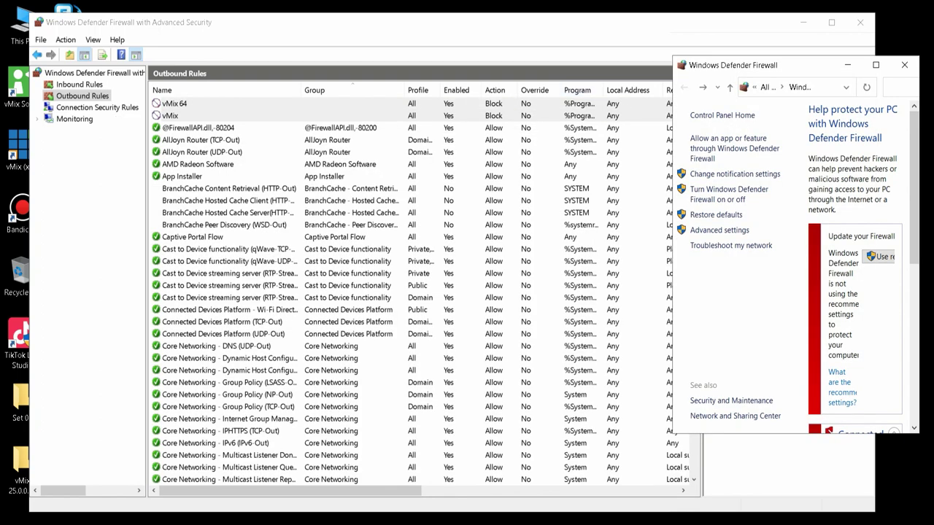
Step: Minimize both firewall windows and try to start vMix (x64) from its desktop shortcut
{"action": "left_click", "coordinate": [804, 23]}
{"action": "left_click", "coordinate": [847, 65]}
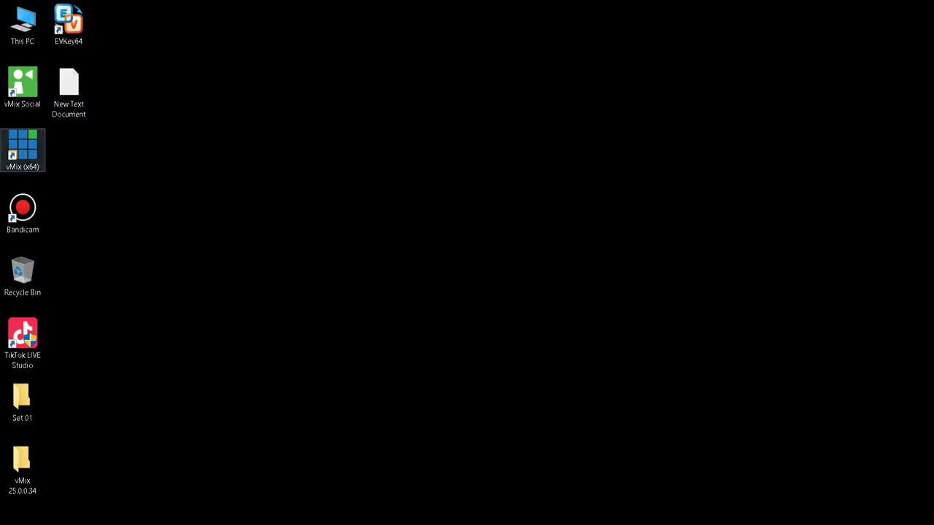
{"action": "right_click", "coordinate": [29, 143]}
{"action": "left_click", "coordinate": [58, 152]}
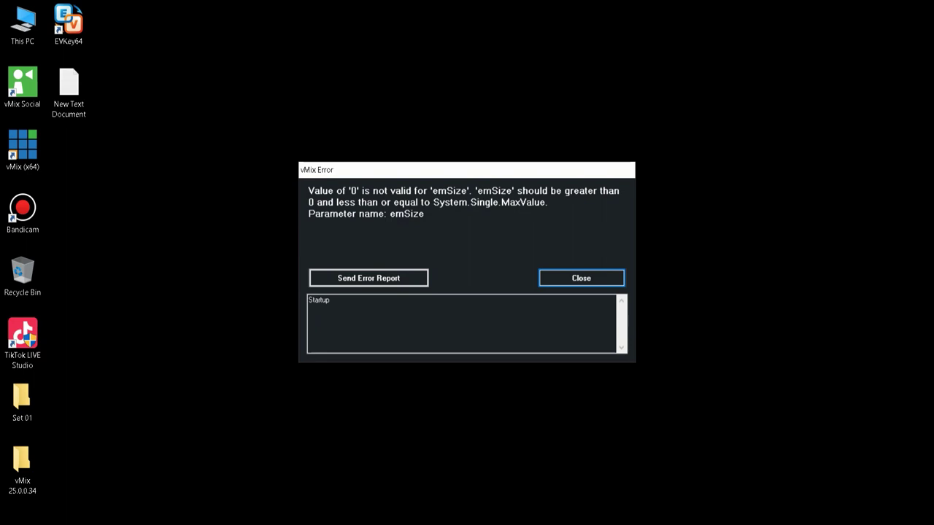
{"action": "key", "text": "Return"}
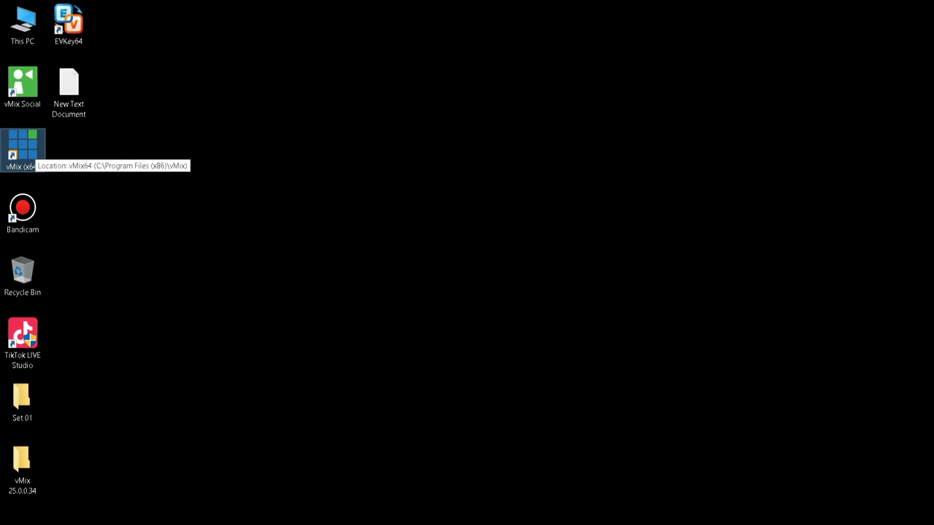
Step: Open the file location of the vMix (x64) desktop shortcut and start the vMix application there, accepting English as its language
{"action": "right_click", "coordinate": [36, 150]}
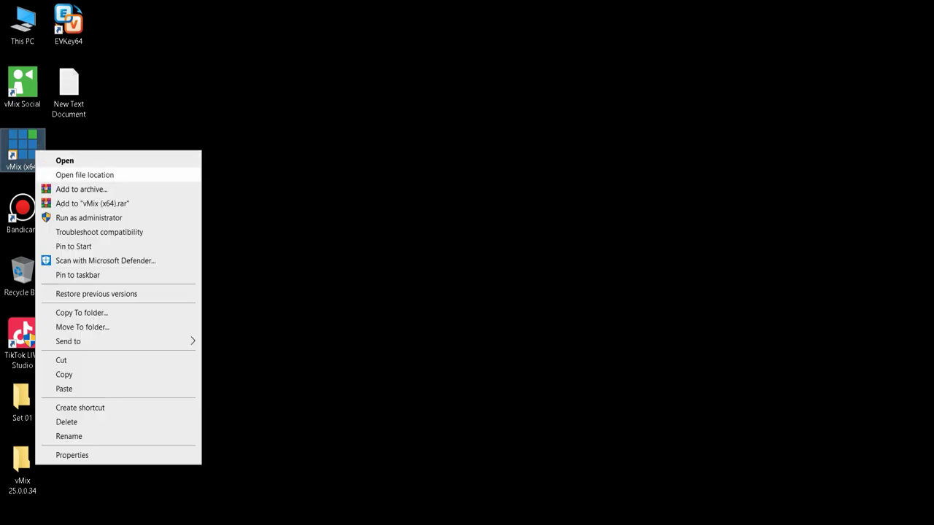
{"action": "left_click", "coordinate": [85, 175]}
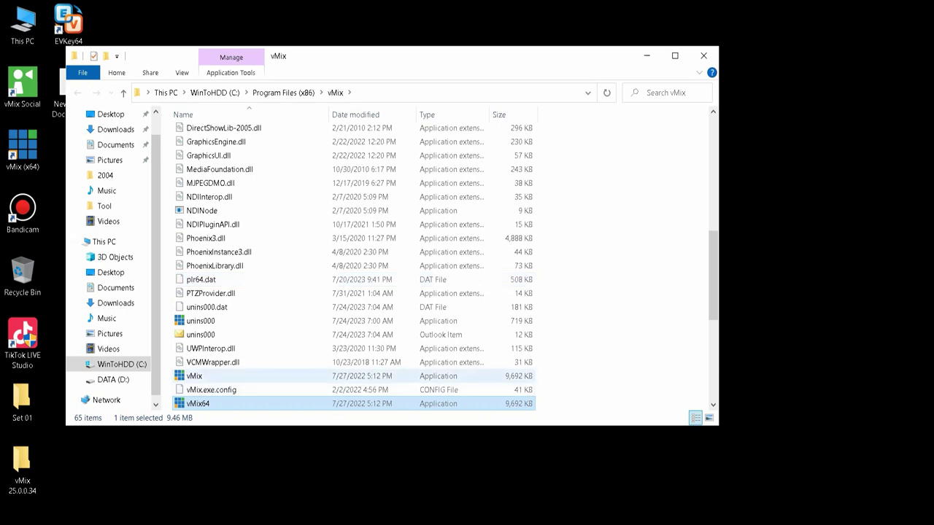
{"action": "left_click", "coordinate": [198, 376]}
{"action": "right_click", "coordinate": [284, 378]}
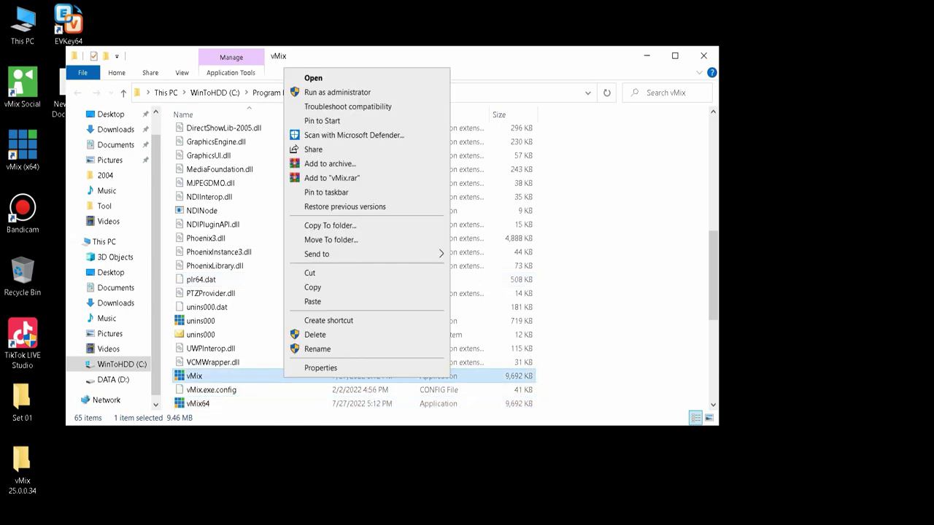
{"action": "left_click", "coordinate": [314, 77]}
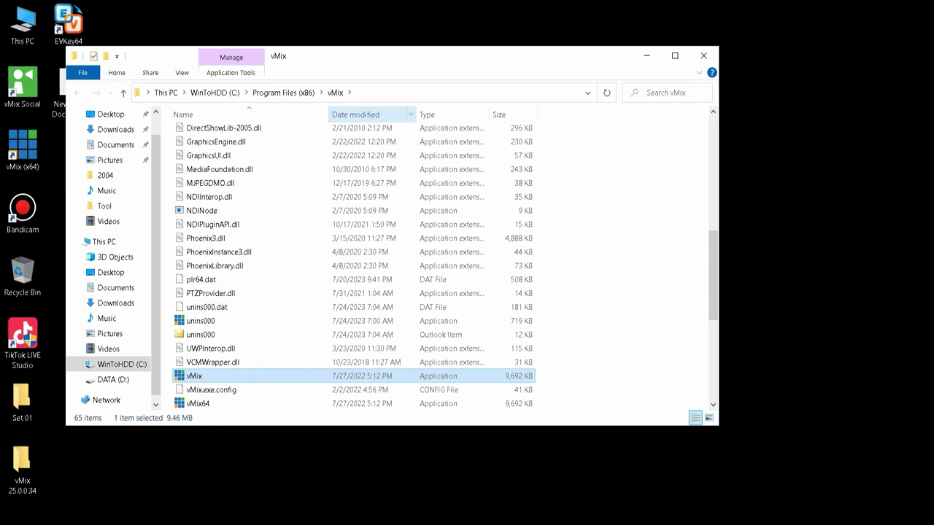
{"action": "key", "text": "Return"}
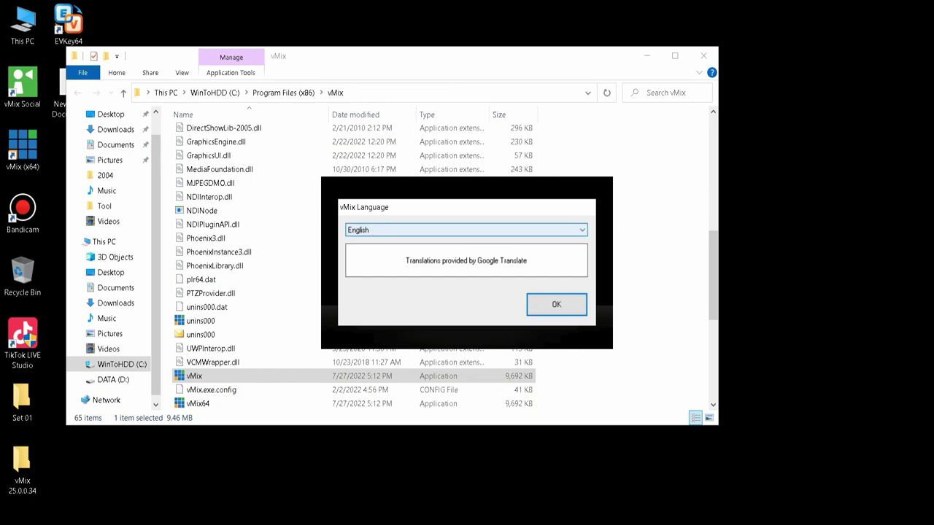
{"action": "key", "text": "Return"}
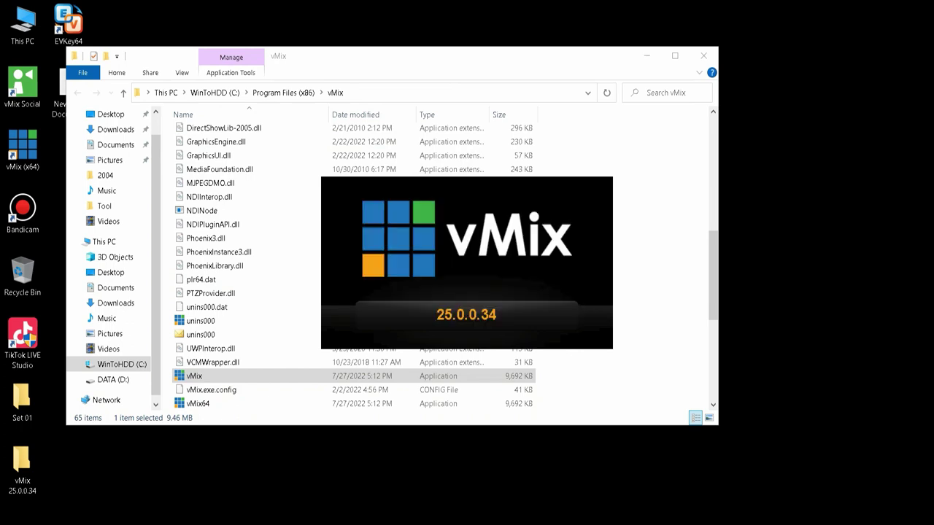
Step: Choose 4K 2160 29.97p as vMix's starting configuration, accept it, and try starting the vMix application again from its program folder
{"action": "left_click", "coordinate": [538, 287]}
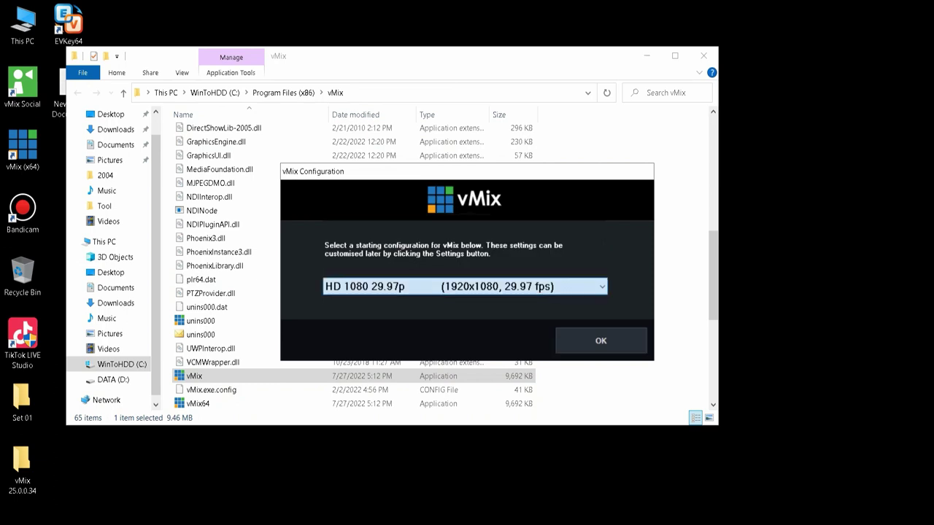
{"action": "key", "text": "Up"}
{"action": "key", "text": "Up"}
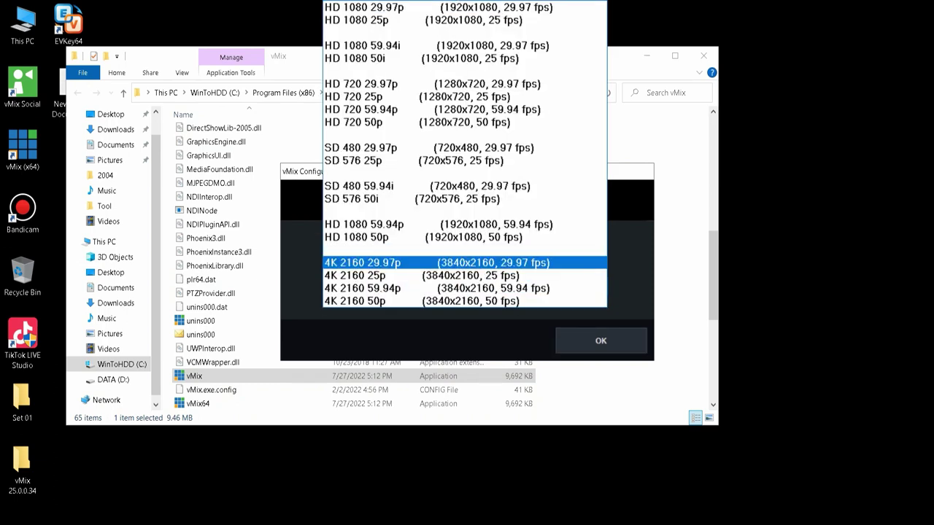
{"action": "key", "text": "Return"}
{"action": "key", "text": "Return"}
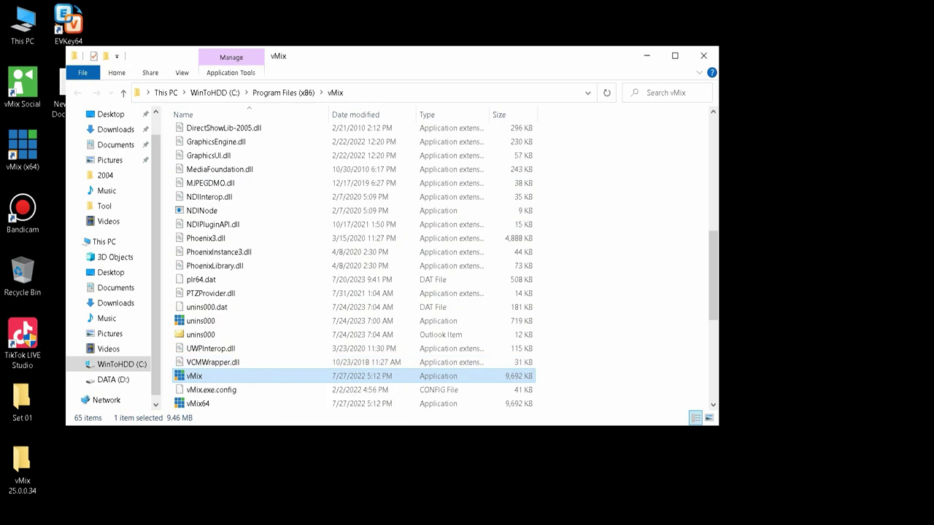
{"action": "key", "text": "Return"}
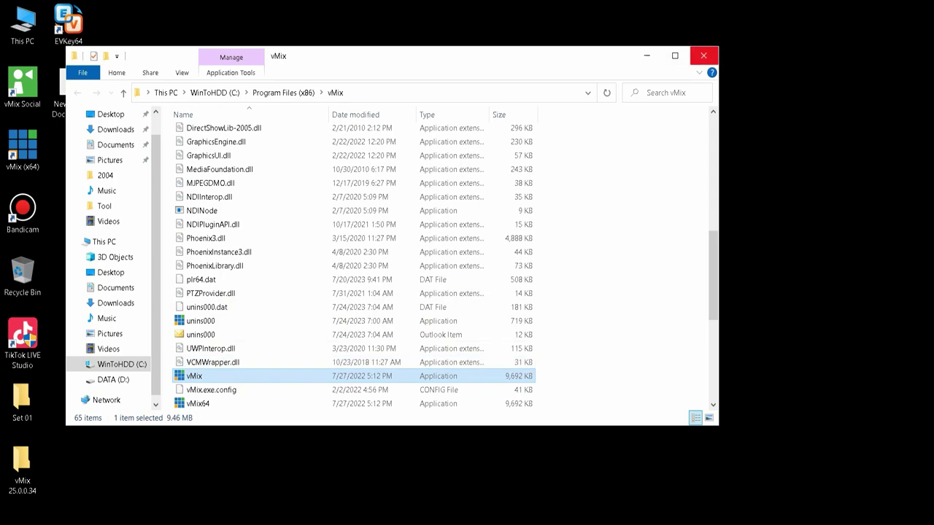
Step: Close the vMix folder and the Windows Defender Firewall with Advanced Security window, and refresh the desktop
{"action": "left_click", "coordinate": [703, 56]}
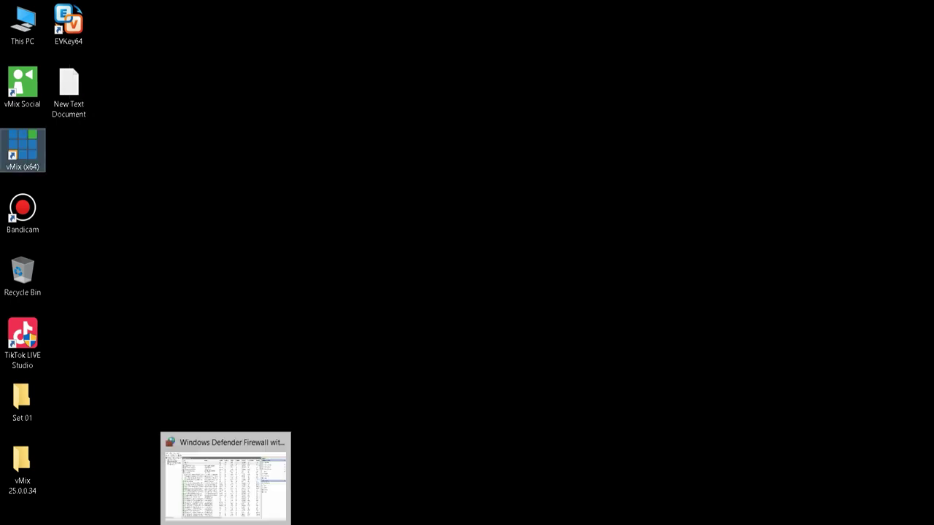
{"action": "left_click", "coordinate": [225, 521]}
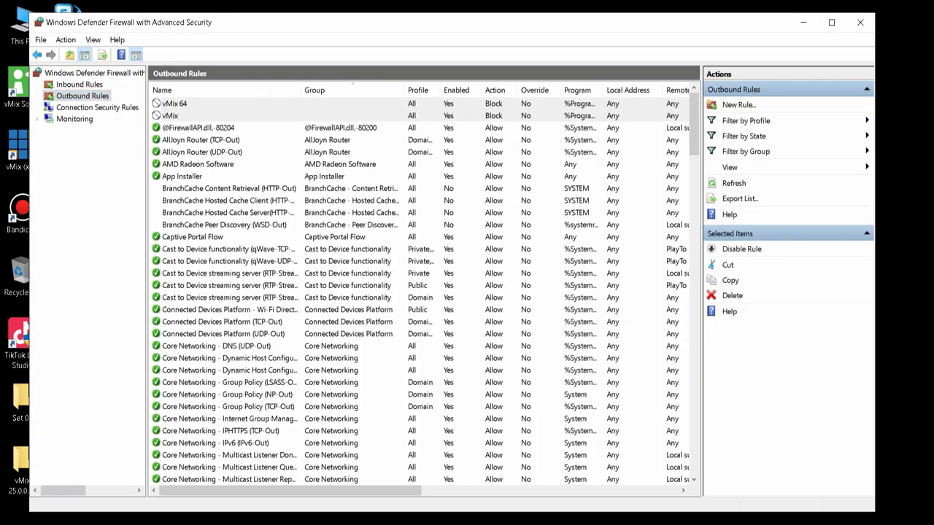
{"action": "left_click", "coordinate": [860, 22]}
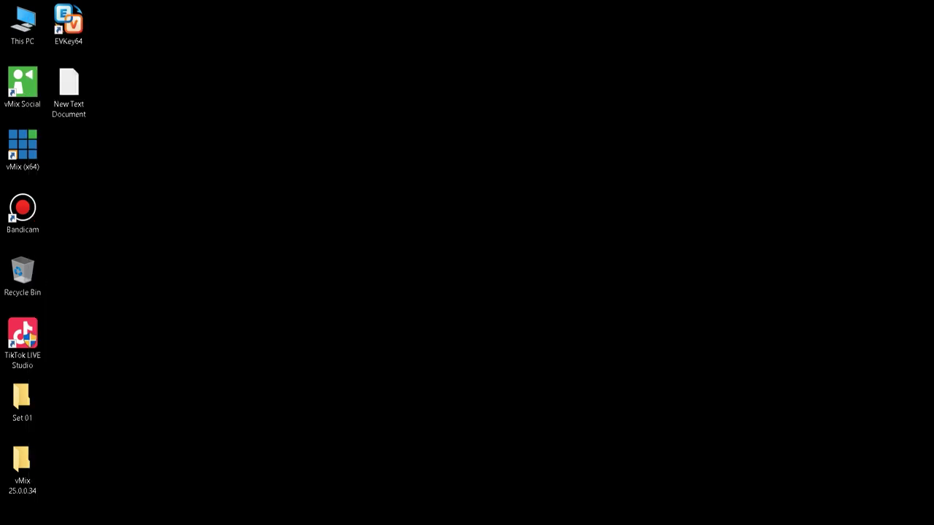
{"action": "right_click", "coordinate": [194, 159]}
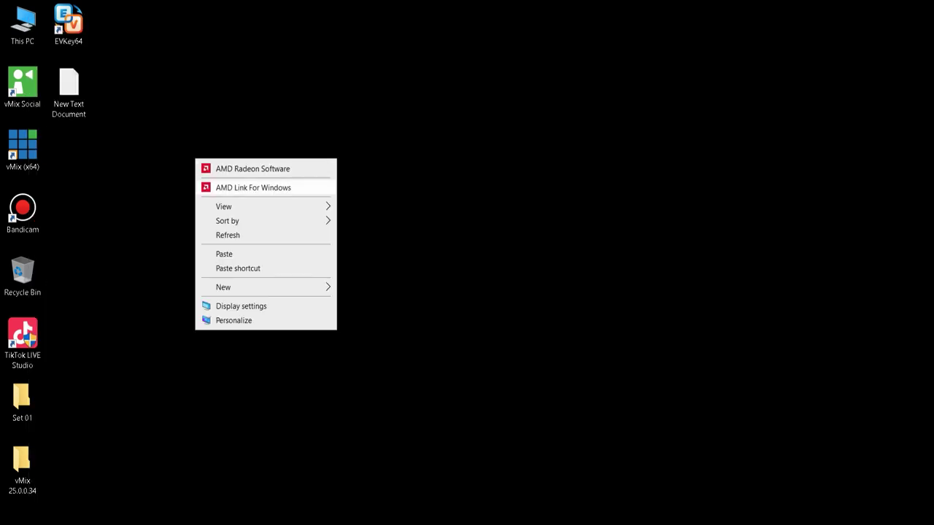
{"action": "left_click", "coordinate": [228, 235]}
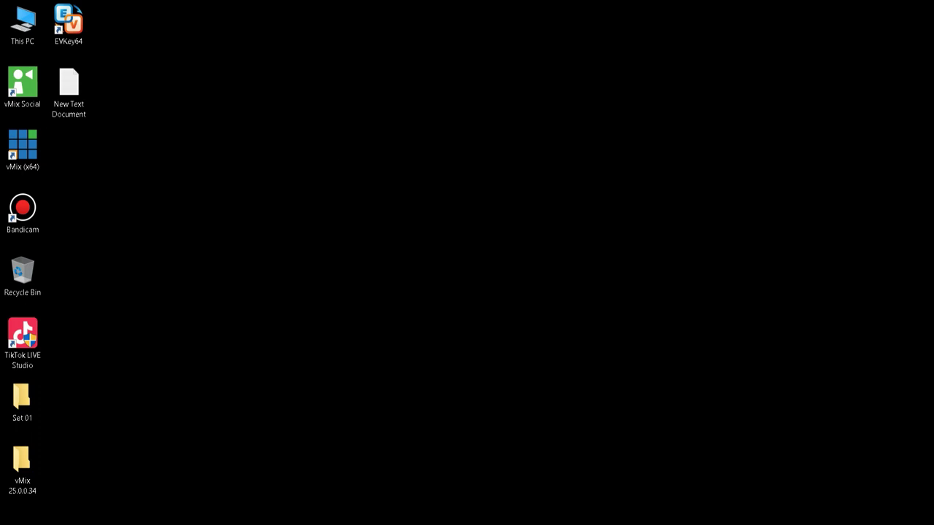
Step: Open and widen Programs and Features, open a This PC window, and shrink and move Programs and Features clear of the desktop shortcuts
{"action": "key", "text": "super+r"}
{"action": "key", "text": "Escape"}
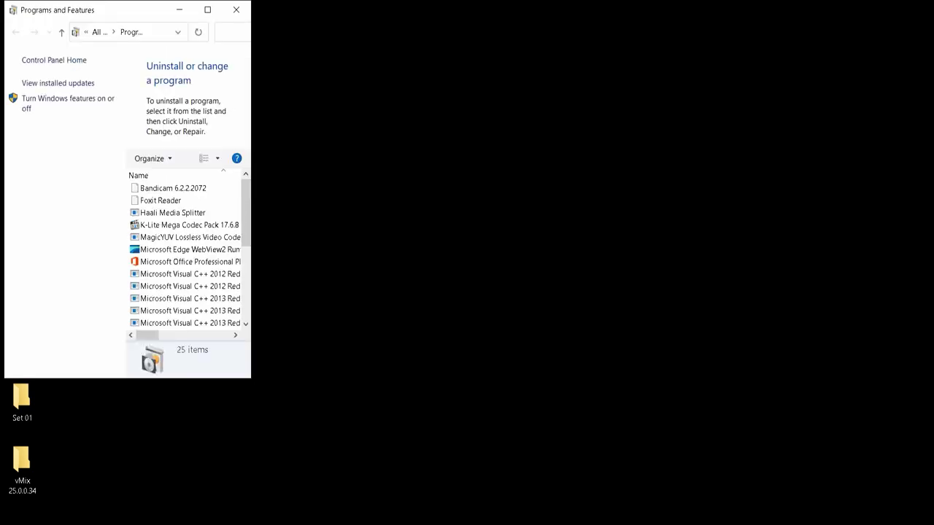
{"action": "left_click_drag", "start_coordinate": [251, 169], "coordinate": [849, 168]}
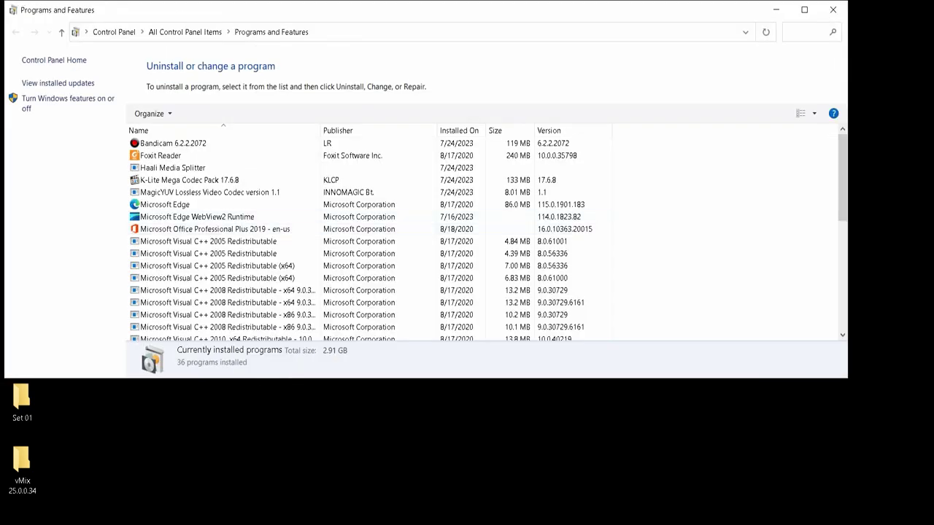
{"action": "key", "text": "super+e"}
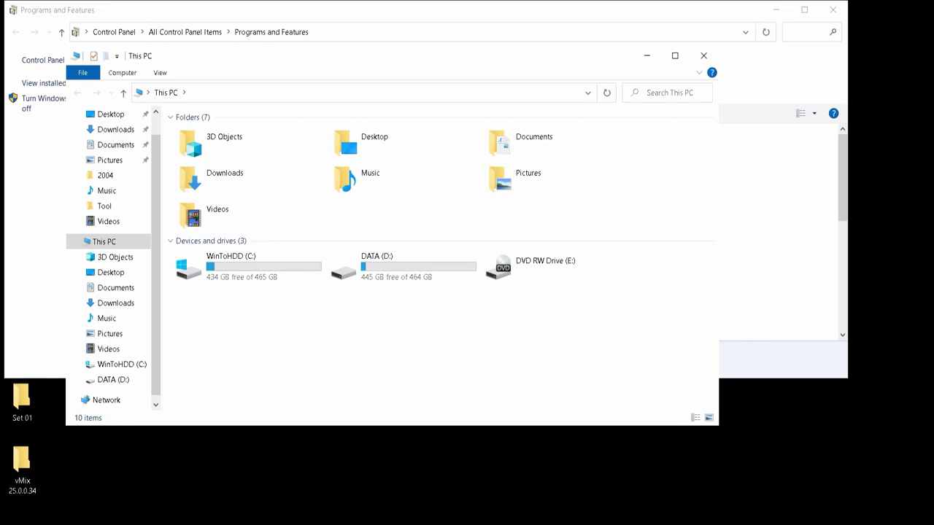
{"action": "left_click_drag", "start_coordinate": [848, 378], "coordinate": [805, 170]}
{"action": "left_click_drag", "start_coordinate": [422, 14], "coordinate": [566, 14]}
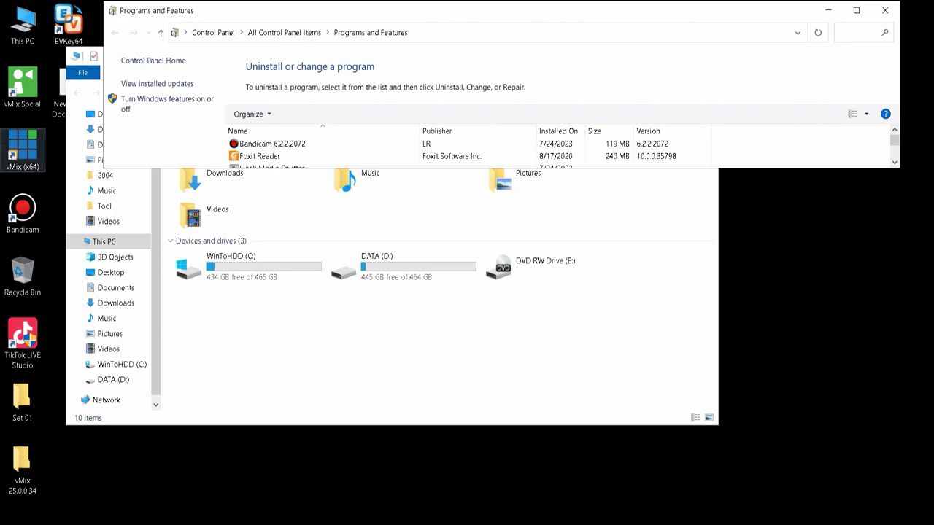
Step: Open the file location of the vMix (x64) desktop shortcut and look through the installed program files and folders
{"action": "right_click", "coordinate": [25, 151]}
{"action": "left_click", "coordinate": [76, 176]}
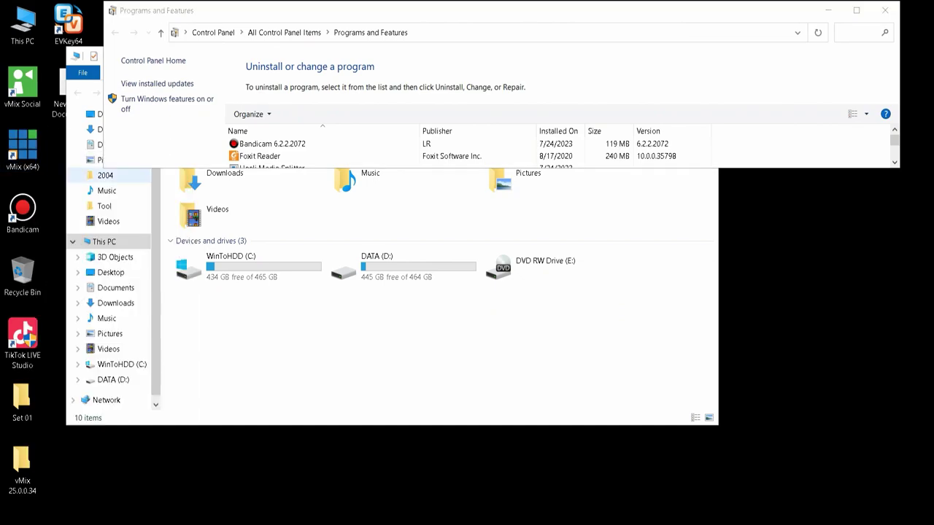
{"action": "scroll", "coordinate": [292, 351], "scroll_direction": "down", "scroll_amount": 4}
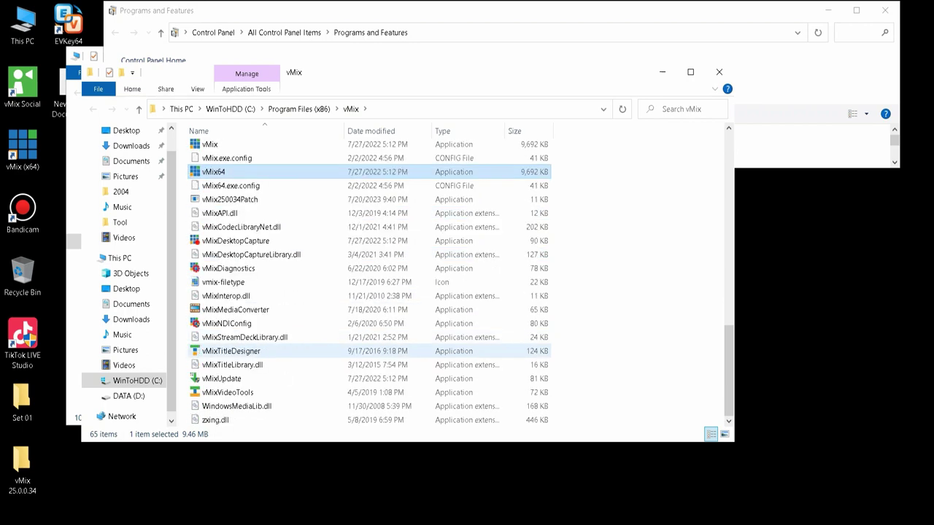
{"action": "scroll", "coordinate": [292, 338], "scroll_direction": "up", "scroll_amount": 4}
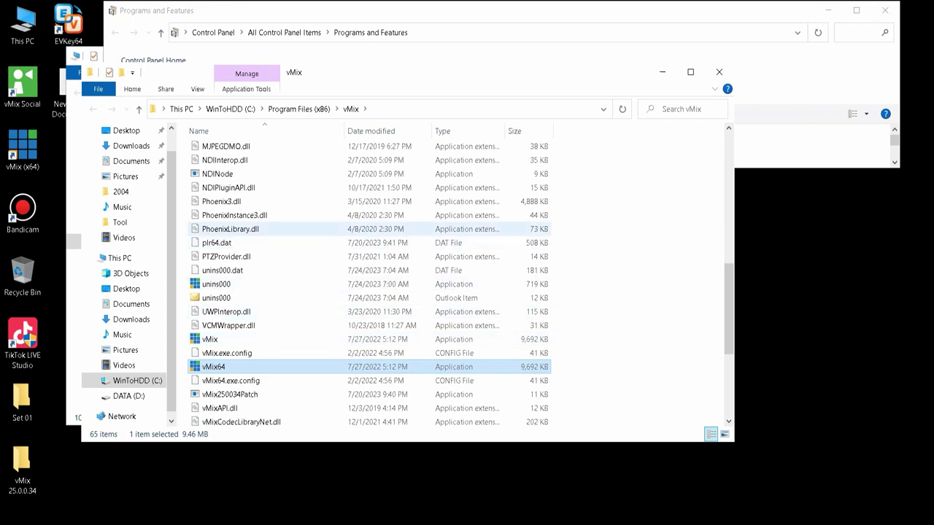
{"action": "scroll", "coordinate": [306, 300], "scroll_direction": "up", "scroll_amount": 2}
{"action": "scroll", "coordinate": [369, 277], "scroll_direction": "down", "scroll_amount": 6}
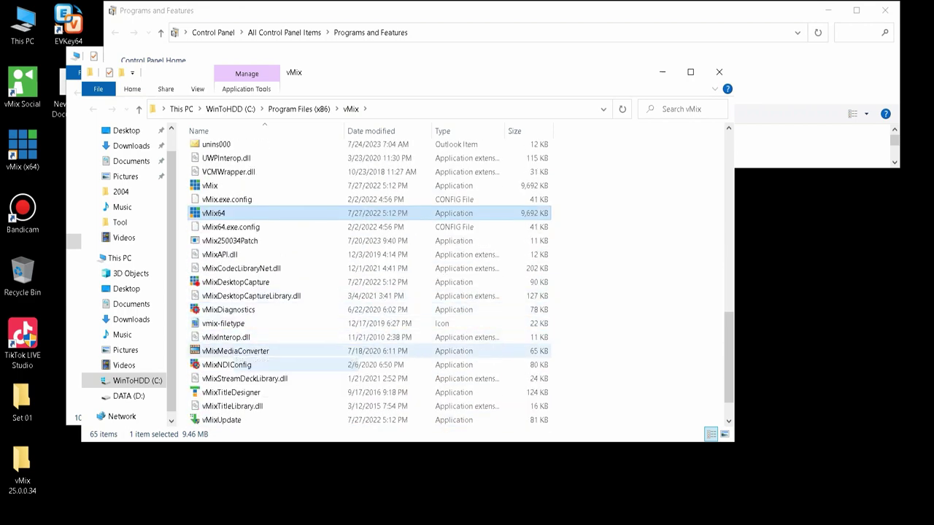
{"action": "left_click", "coordinate": [635, 350]}
{"action": "key", "text": "p"}
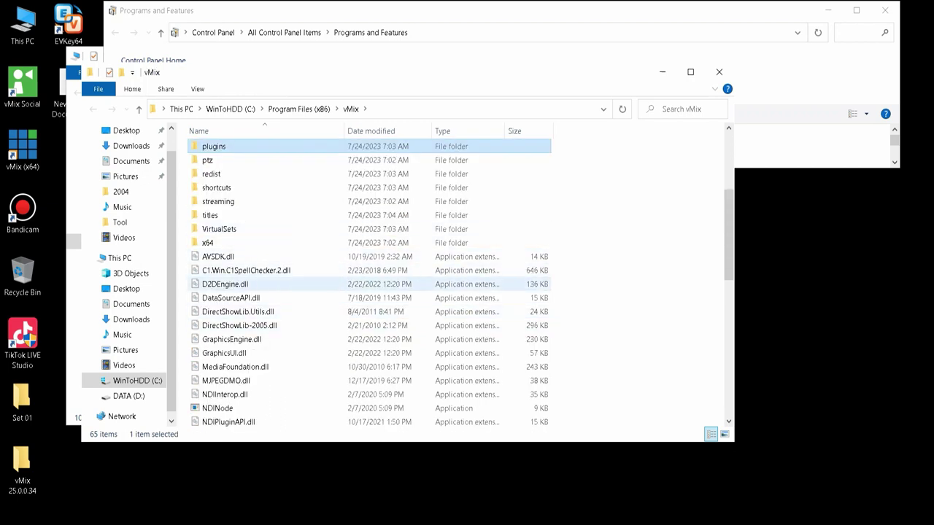
Step: Copy vMix250034Patch from the desktop's vMix 25.0.0.34 folder into the vMix program folder, replacing the existing file with administrator permission
{"action": "left_click_drag", "start_coordinate": [551, 82], "coordinate": [548, 150]}
{"action": "double_click", "coordinate": [22, 467]}
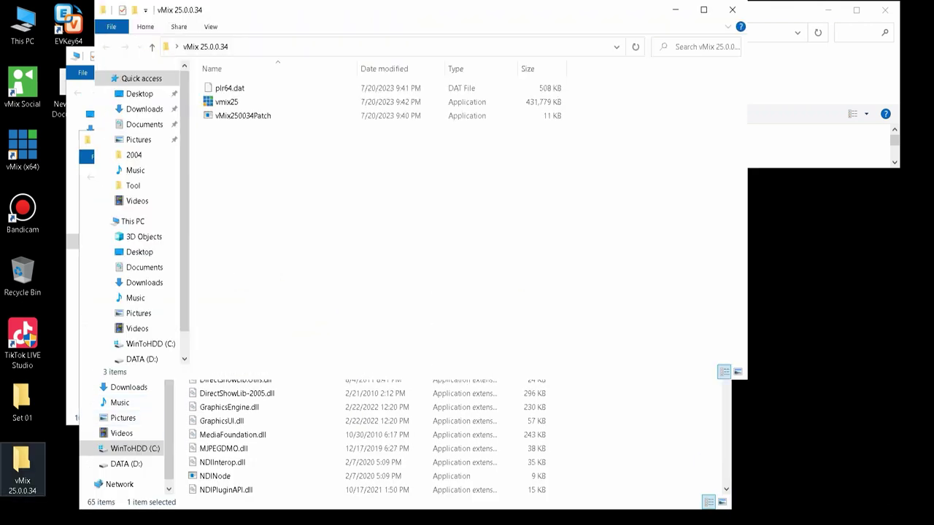
{"action": "left_click", "coordinate": [245, 116]}
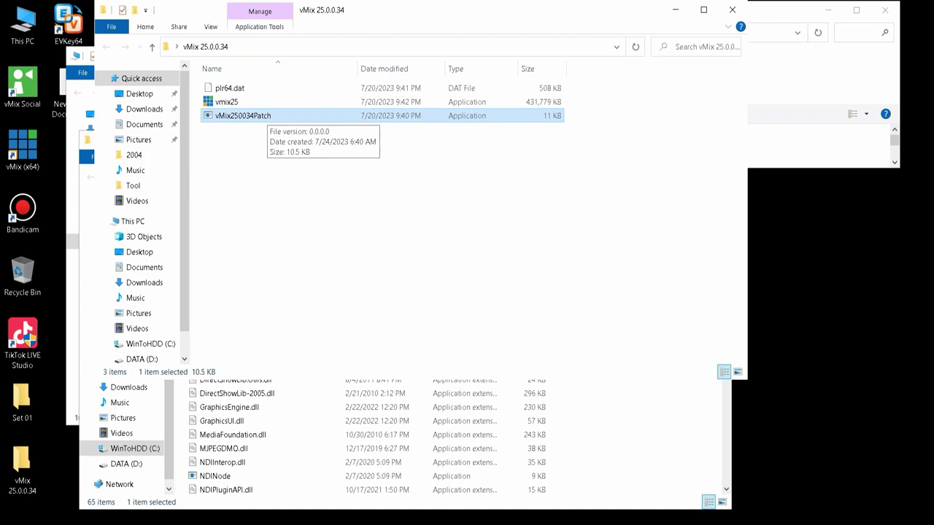
{"action": "left_click", "coordinate": [633, 434]}
{"action": "key", "text": "ctrl+v"}
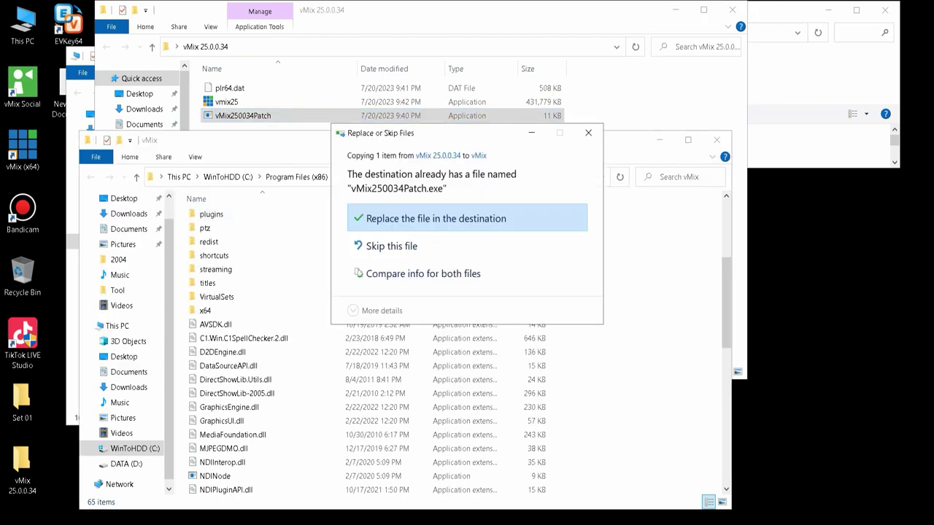
{"action": "key", "text": "Return"}
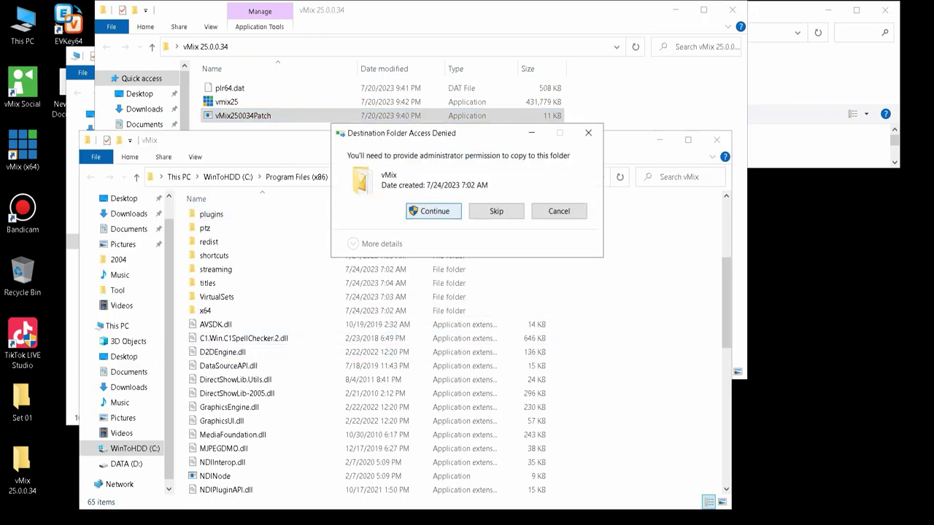
{"action": "key", "text": "Return"}
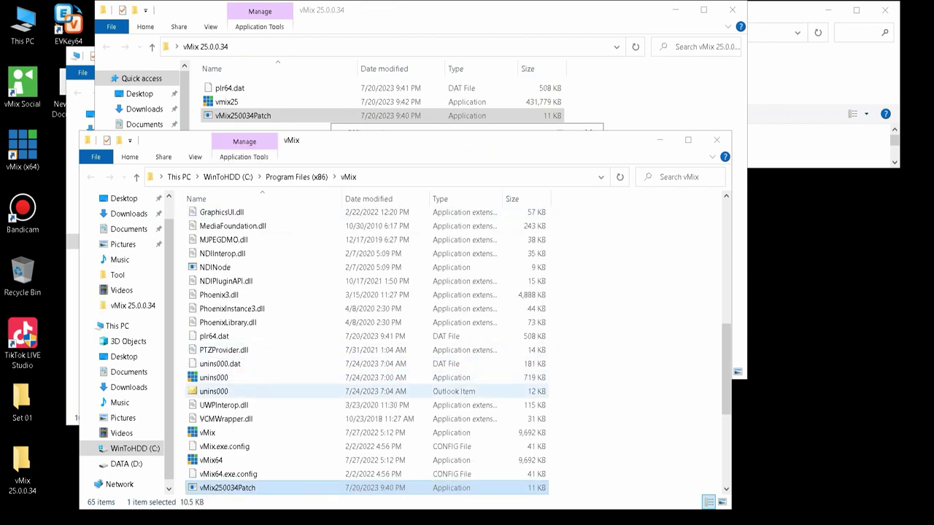
Step: Run vMix250034Patch as administrator, close the source folder, and try patching from ImgBB and from Imgur
{"action": "right_click", "coordinate": [293, 446]}
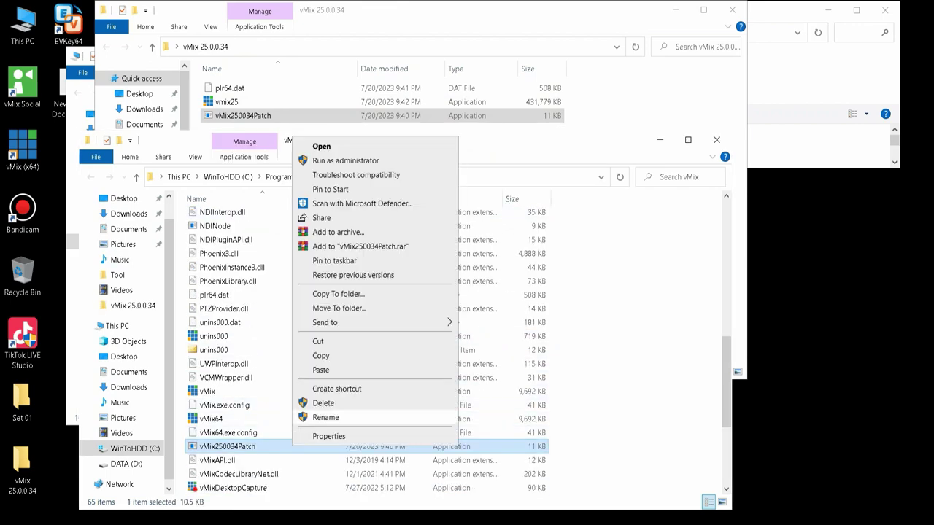
{"action": "left_click", "coordinate": [345, 160]}
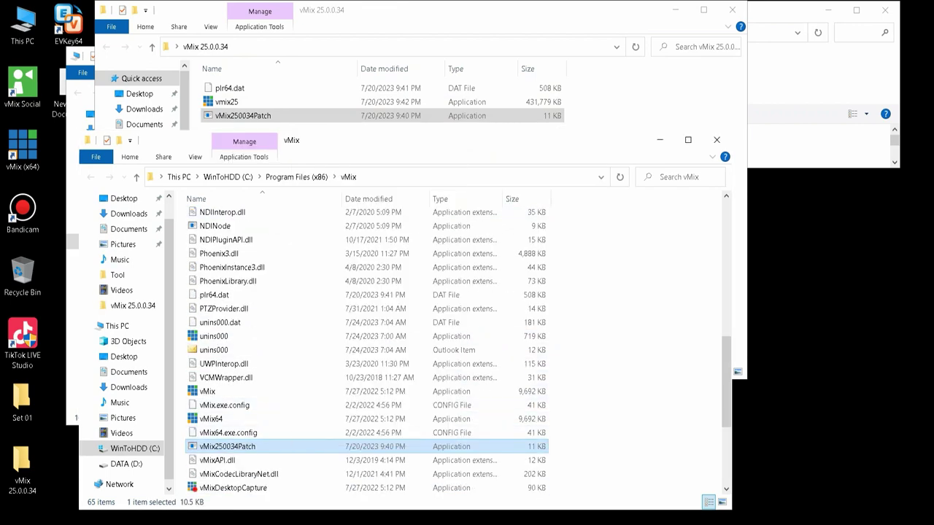
{"action": "left_click", "coordinate": [732, 10]}
{"action": "left_click", "coordinate": [434, 246]}
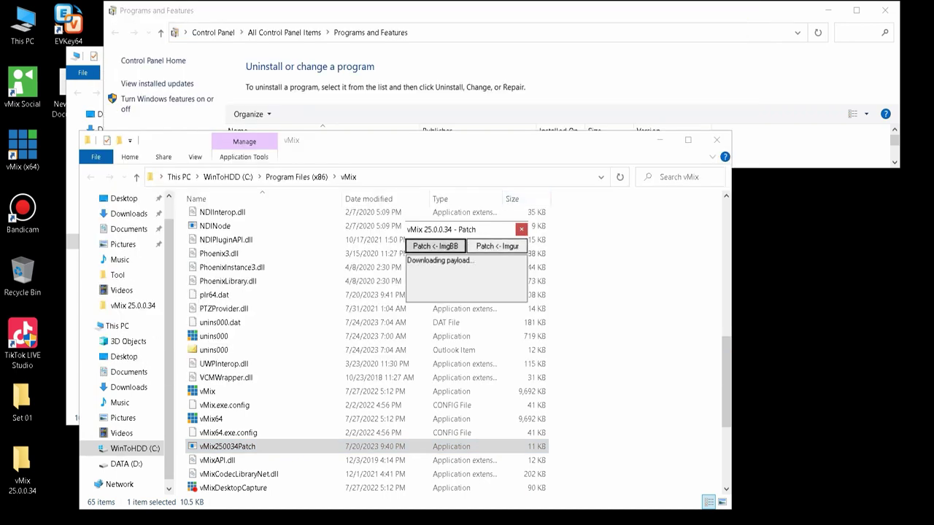
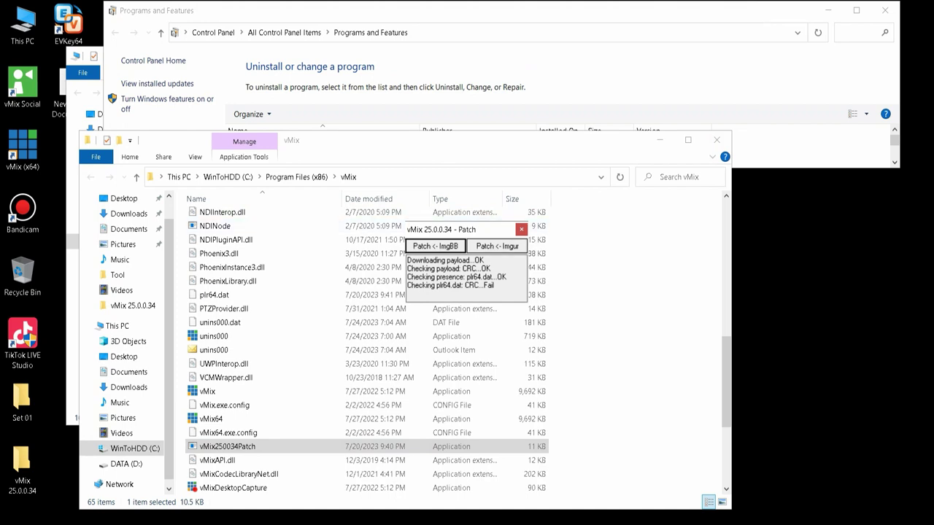
{"action": "left_click", "coordinate": [497, 245]}
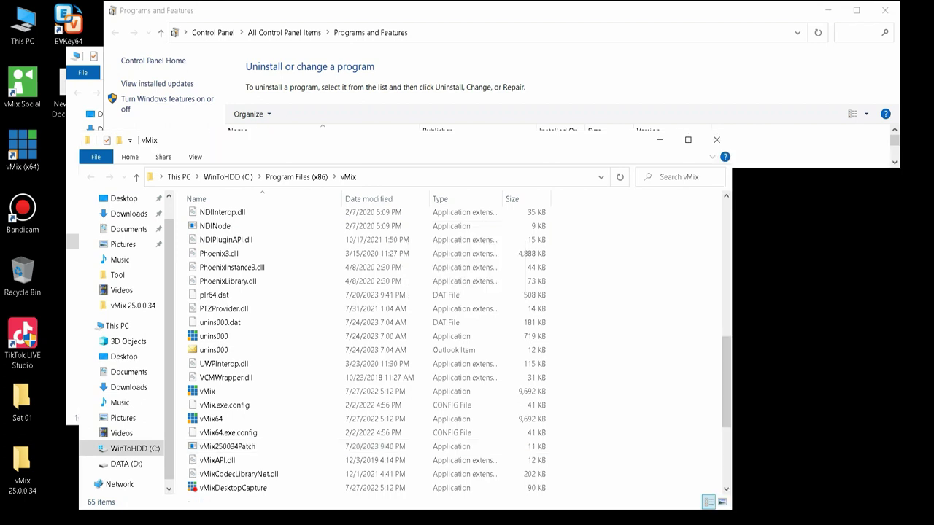
Step: Close Programs and Features, the vMix folder, the This PC window and the vMix 25.0.0.34 patch window
{"action": "left_click", "coordinate": [885, 11]}
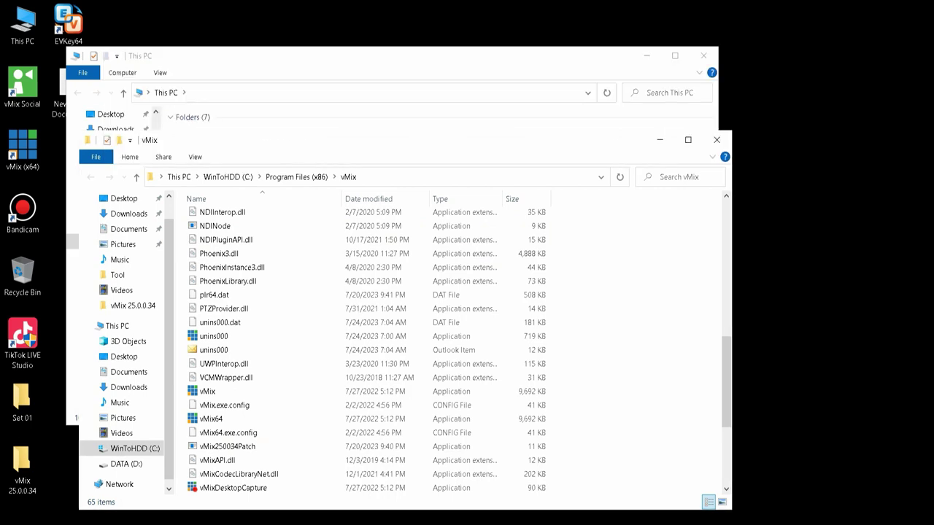
{"action": "left_click", "coordinate": [717, 139]}
{"action": "left_click", "coordinate": [704, 55]}
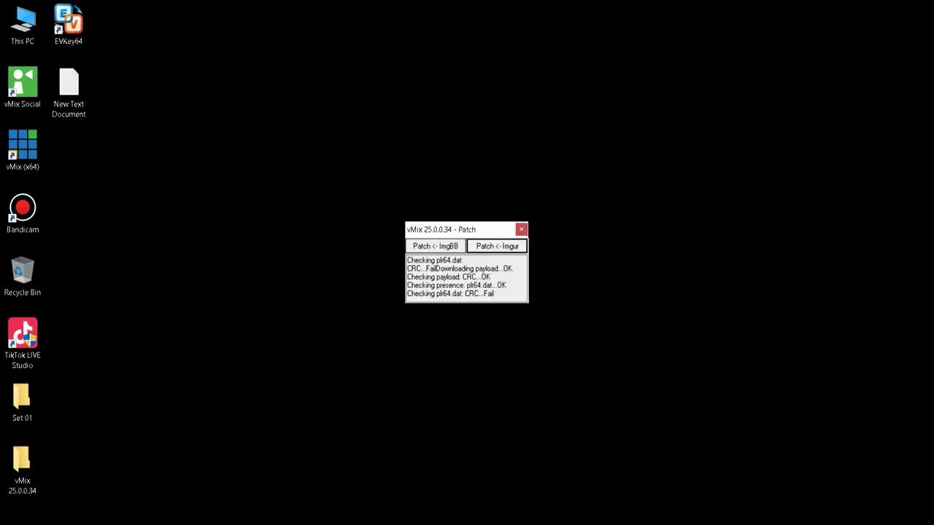
{"action": "left_click", "coordinate": [522, 229]}
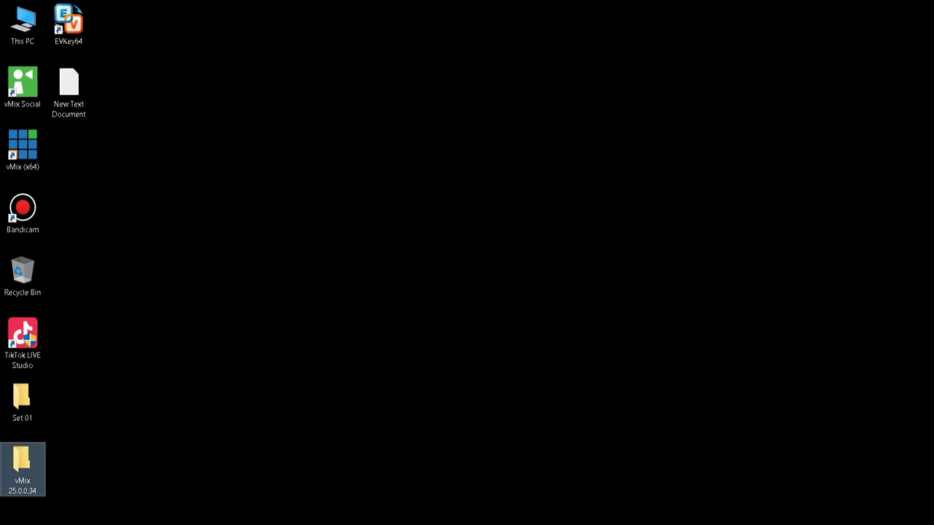
Step: Refresh the desktop, try to start vMix (x64) from its desktop shortcut, and close the vMix Error dialog
{"action": "right_click", "coordinate": [445, 185]}
{"action": "left_click", "coordinate": [476, 262]}
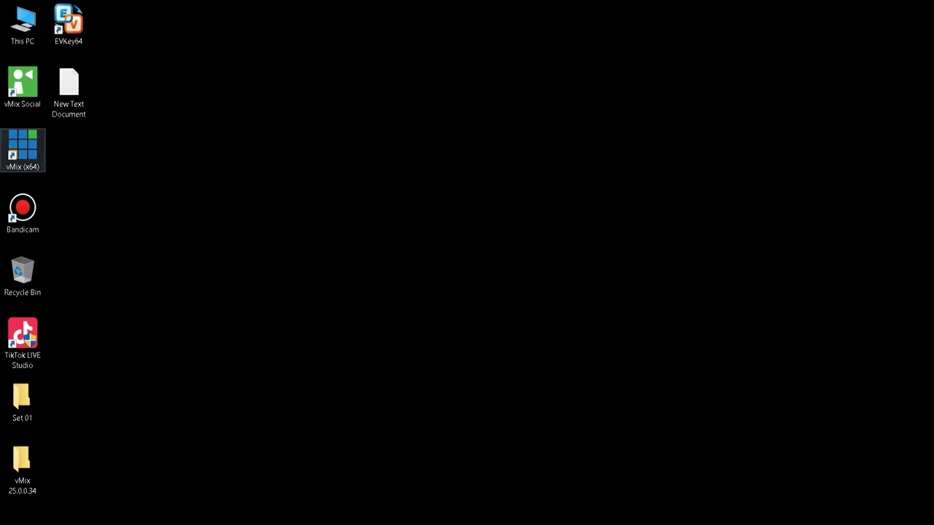
{"action": "left_click", "coordinate": [23, 150]}
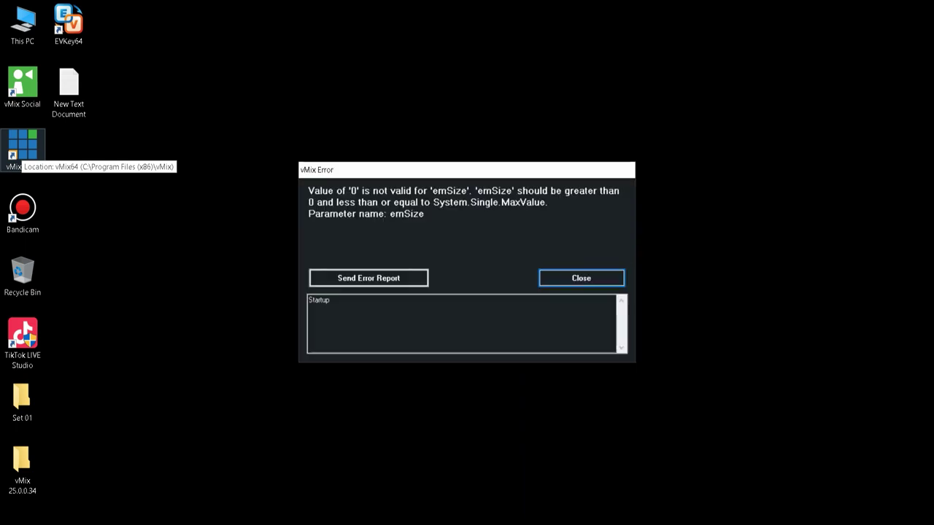
{"action": "key", "text": "Return"}
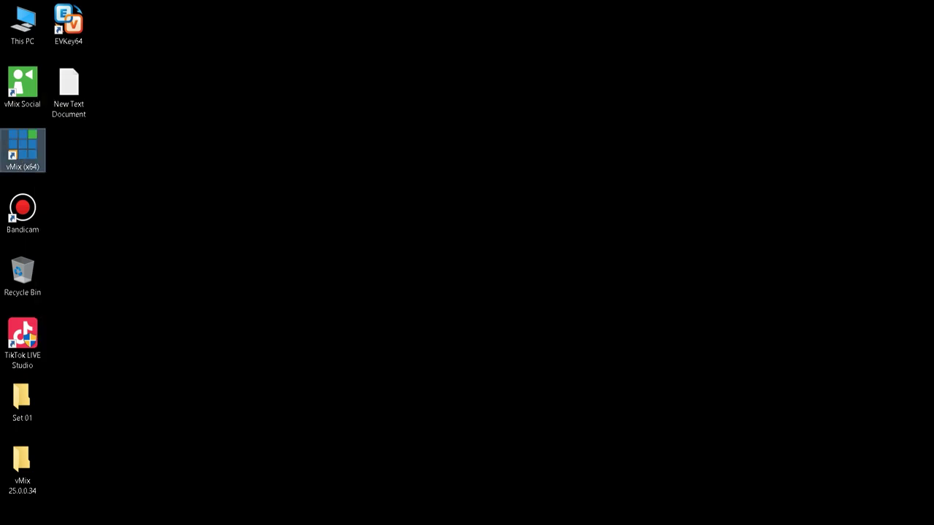
Step: Switch to Windows Defender Firewall and delete the blocking vMix and vMix 64 inbound rules in its advanced settings
{"action": "mouse_move", "coordinate": [196, 522]}
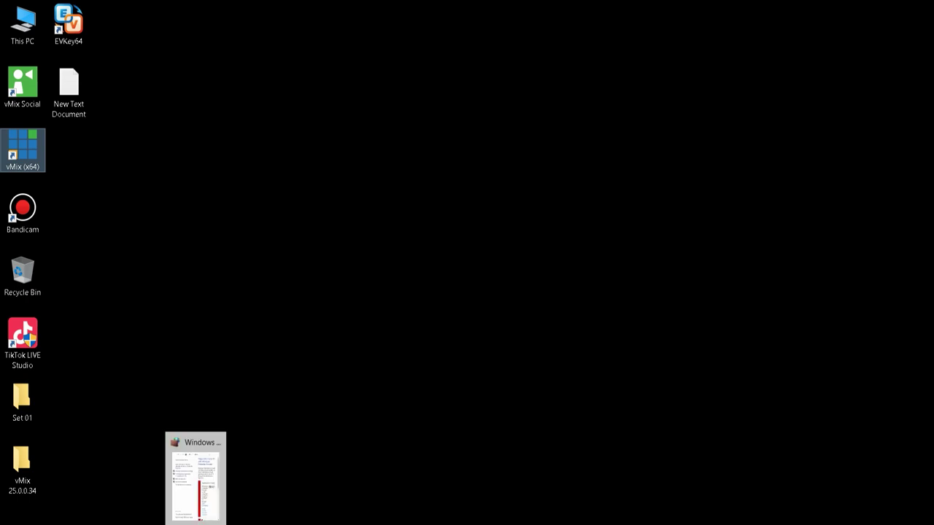
{"action": "left_click", "coordinate": [197, 482]}
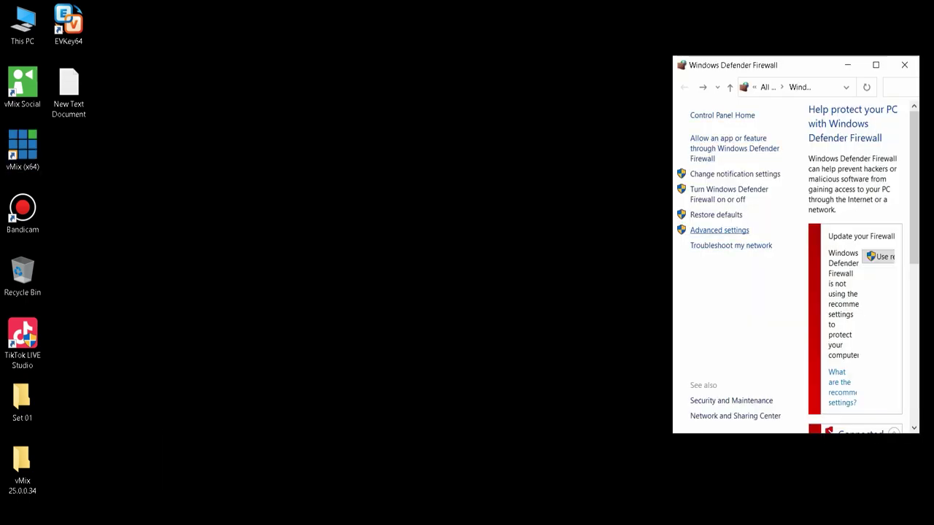
{"action": "left_click", "coordinate": [720, 230]}
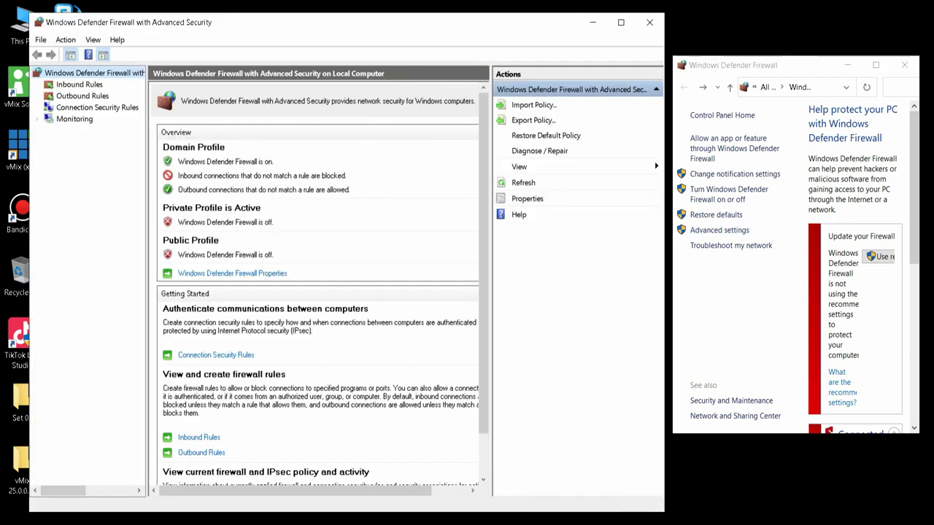
{"action": "left_click", "coordinate": [79, 84]}
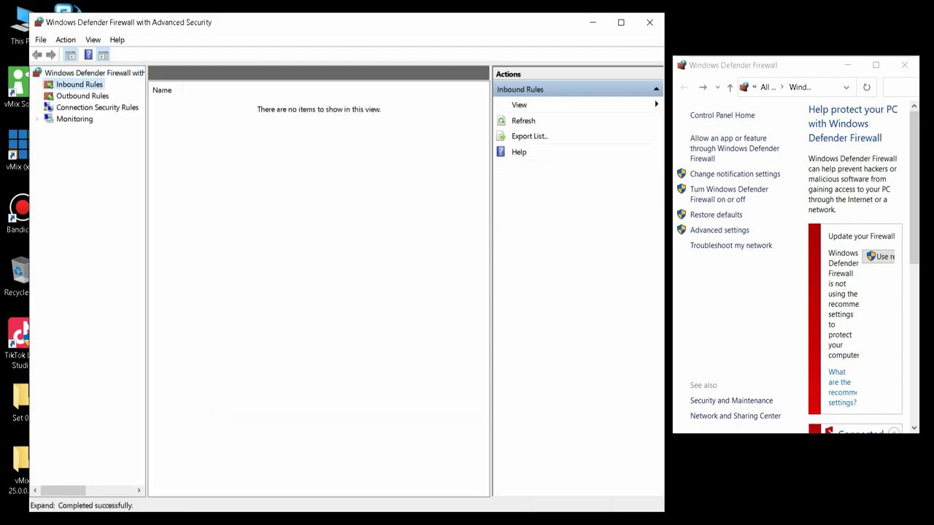
{"action": "left_click", "coordinate": [170, 139]}
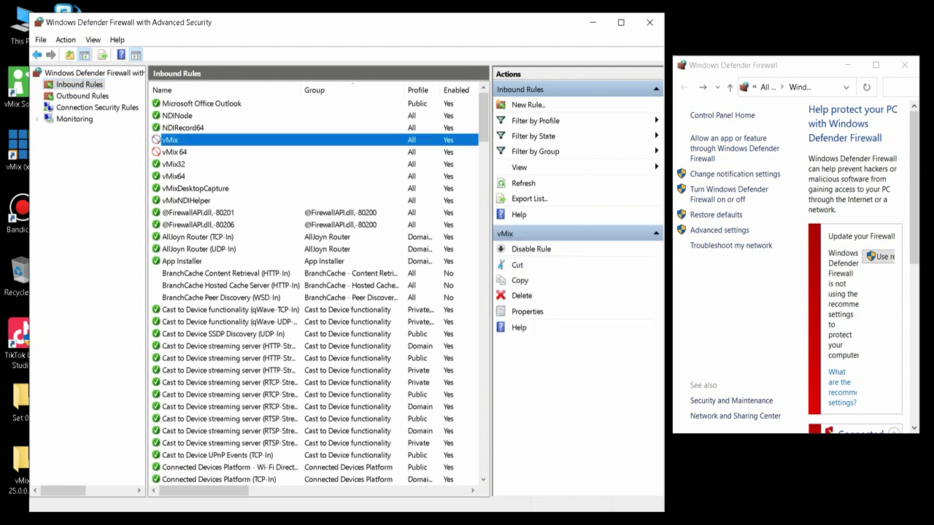
{"action": "left_click", "coordinate": [174, 152]}
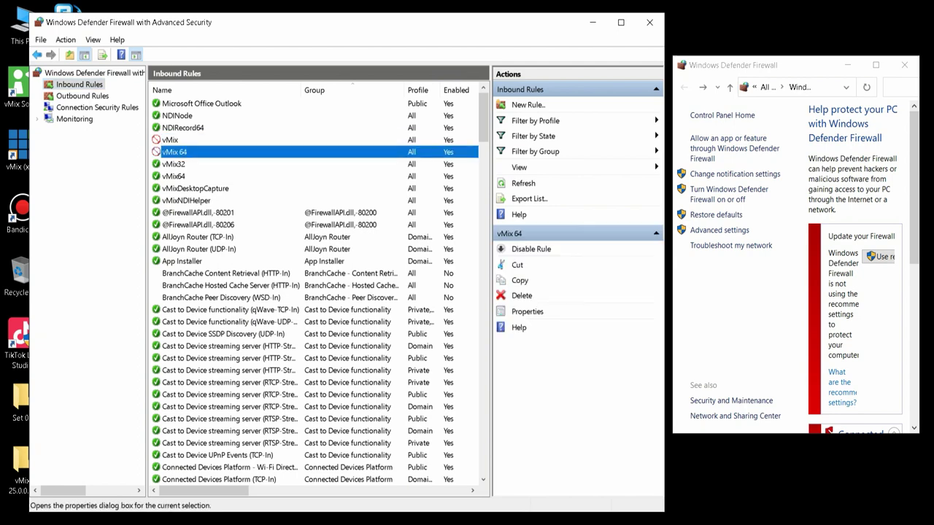
{"action": "left_click", "coordinate": [522, 295]}
{"action": "left_click", "coordinate": [487, 360]}
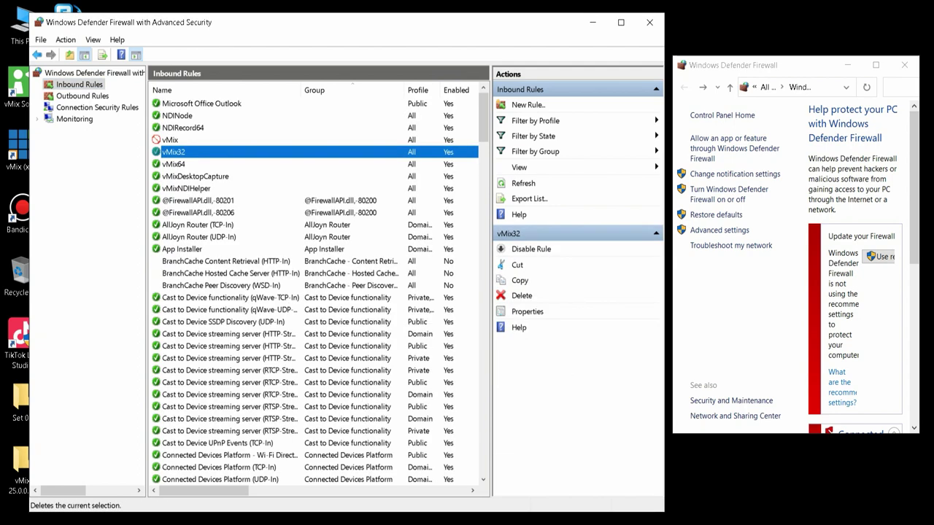
{"action": "left_click", "coordinate": [522, 295]}
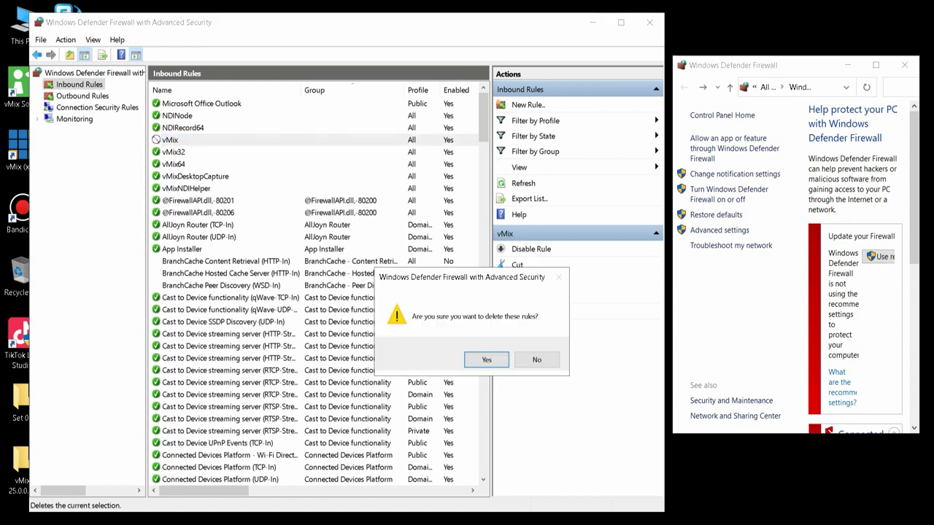
{"action": "left_click", "coordinate": [485, 360]}
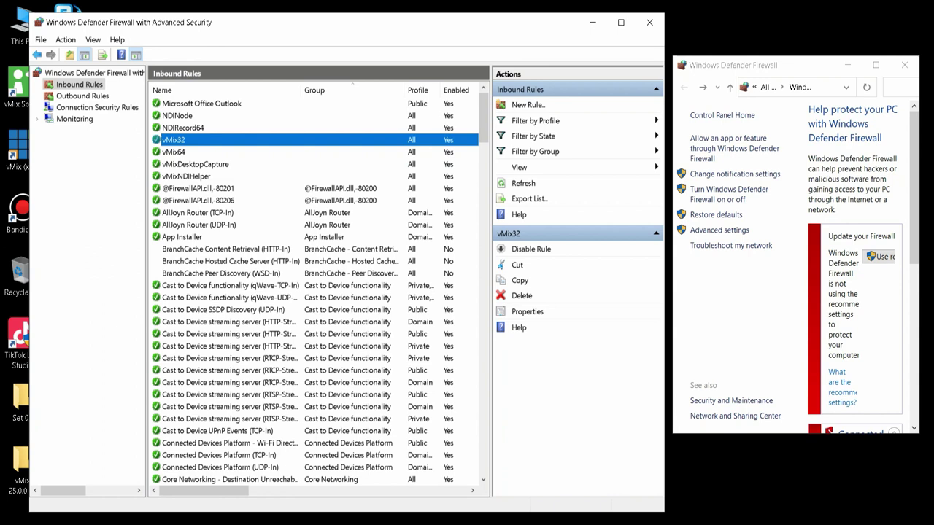
Step: Set the vMix32 inbound rule to allow the connection if it is secure, requiring it to be authenticated and integrity-protected
{"action": "key", "text": "Return"}
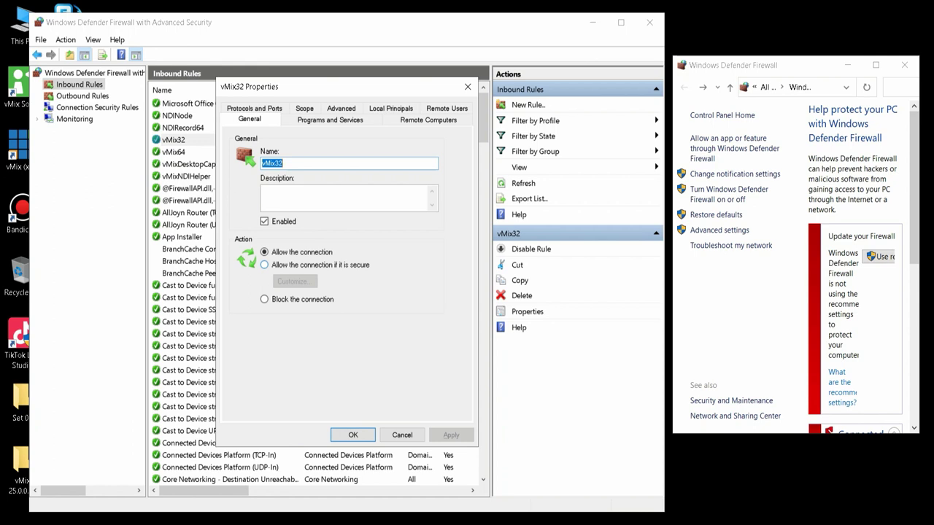
{"action": "left_click", "coordinate": [264, 265]}
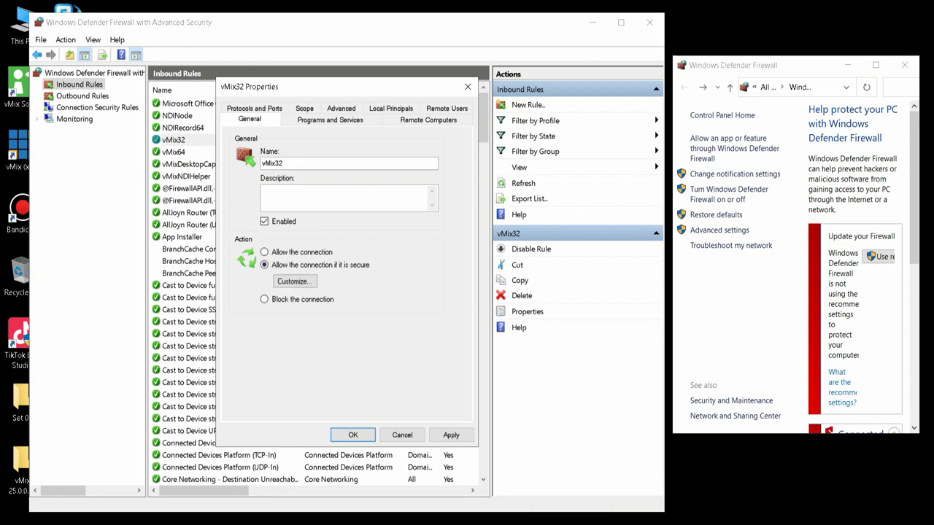
{"action": "left_click", "coordinate": [294, 281]}
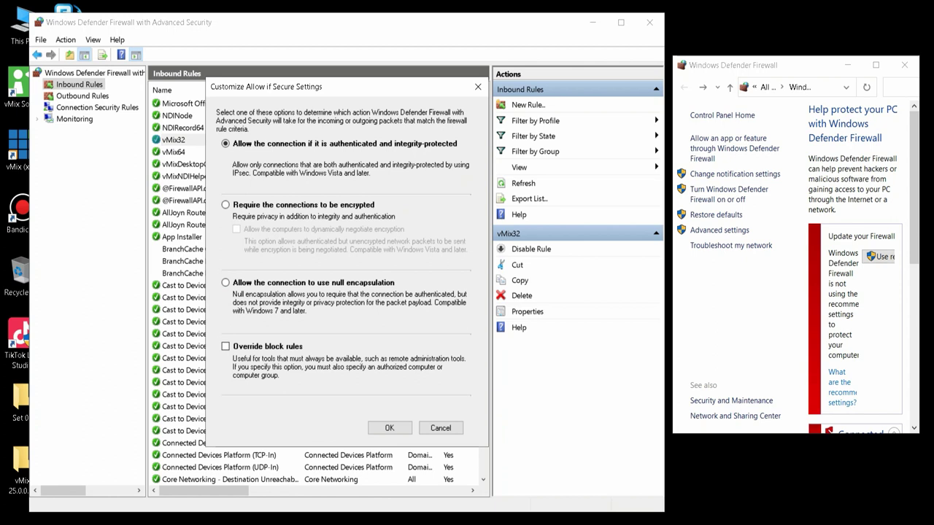
{"action": "left_click", "coordinate": [389, 427]}
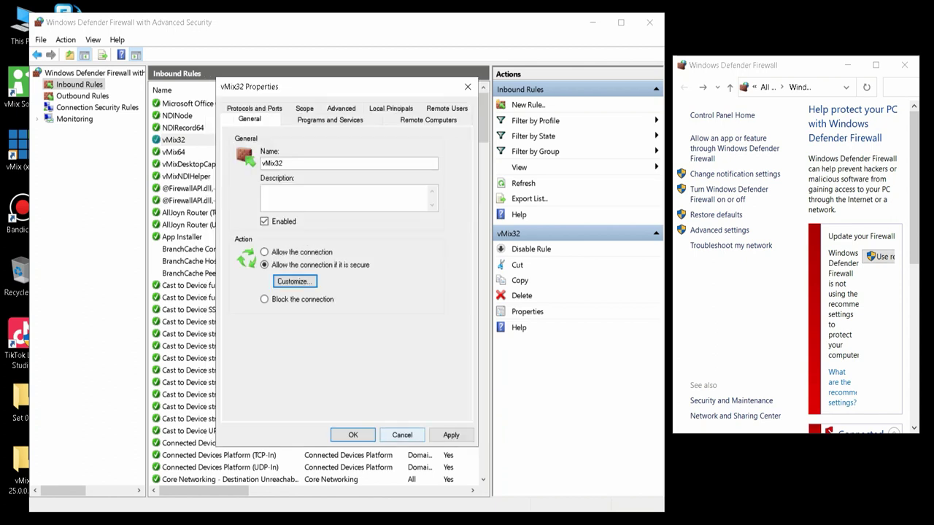
{"action": "left_click", "coordinate": [451, 435]}
{"action": "left_click", "coordinate": [353, 435]}
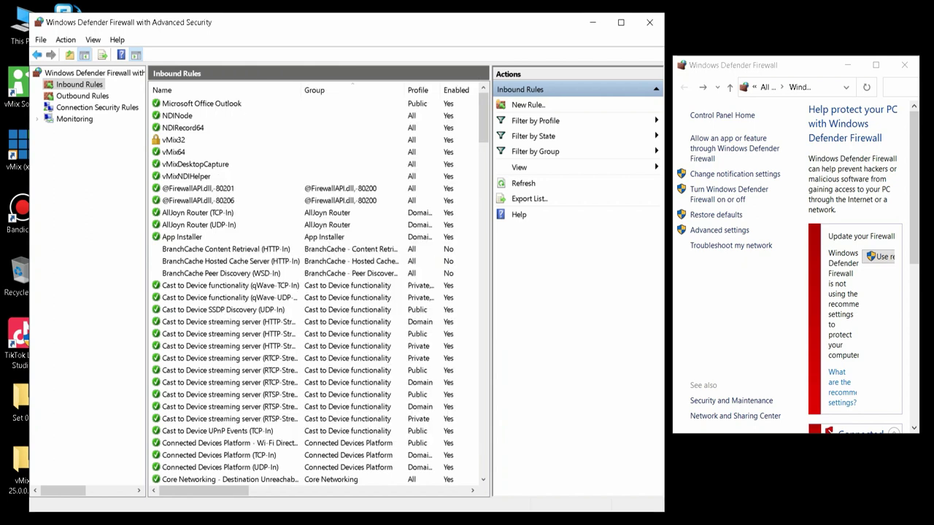
Step: Set the vMix64 inbound rule to allow the connection if it is secure
{"action": "double_click", "coordinate": [173, 151]}
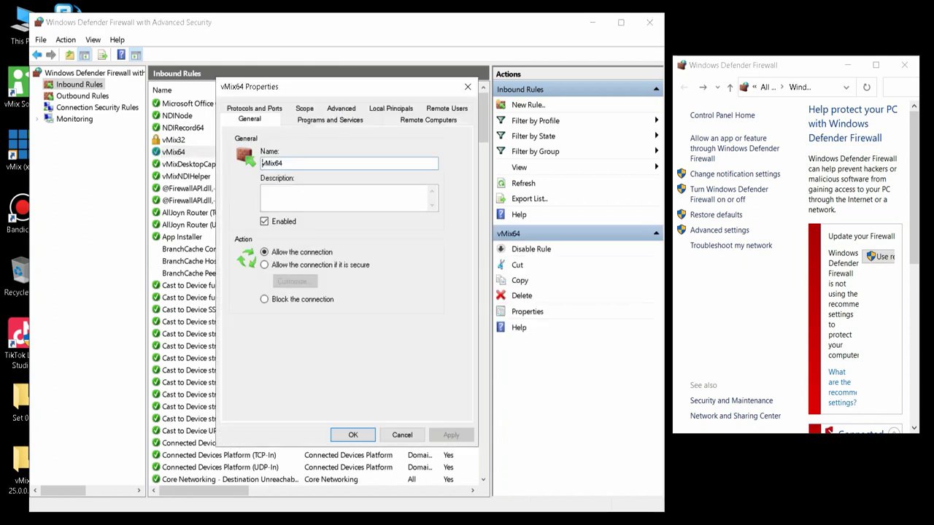
{"action": "left_click", "coordinate": [264, 265]}
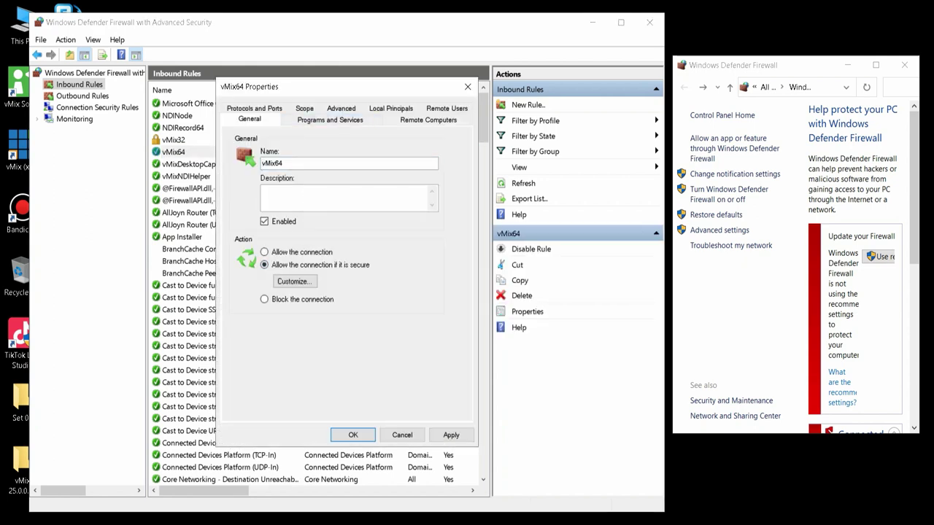
{"action": "left_click", "coordinate": [451, 435]}
{"action": "left_click", "coordinate": [353, 435]}
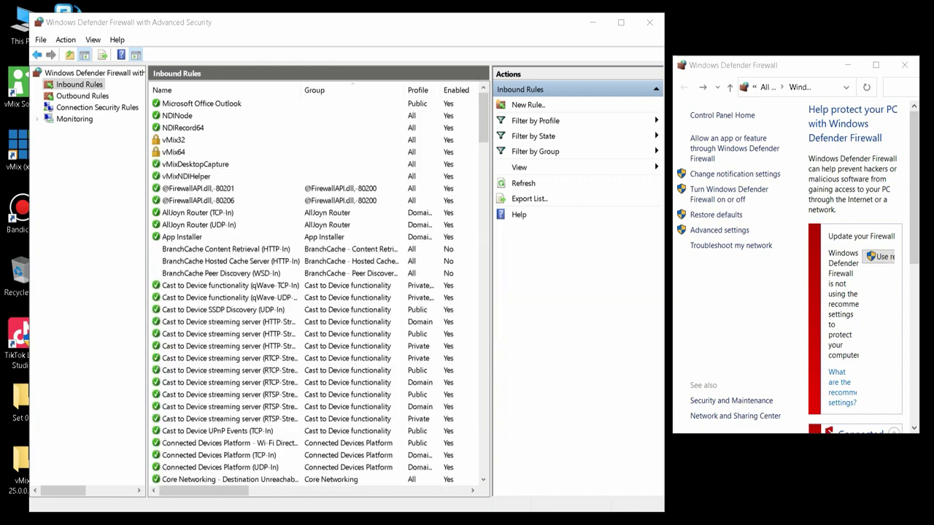
Step: Delete the vMix and vMix 64 outbound rules and close the Windows Defender Firewall with Advanced Security window
{"action": "left_click", "coordinate": [82, 95]}
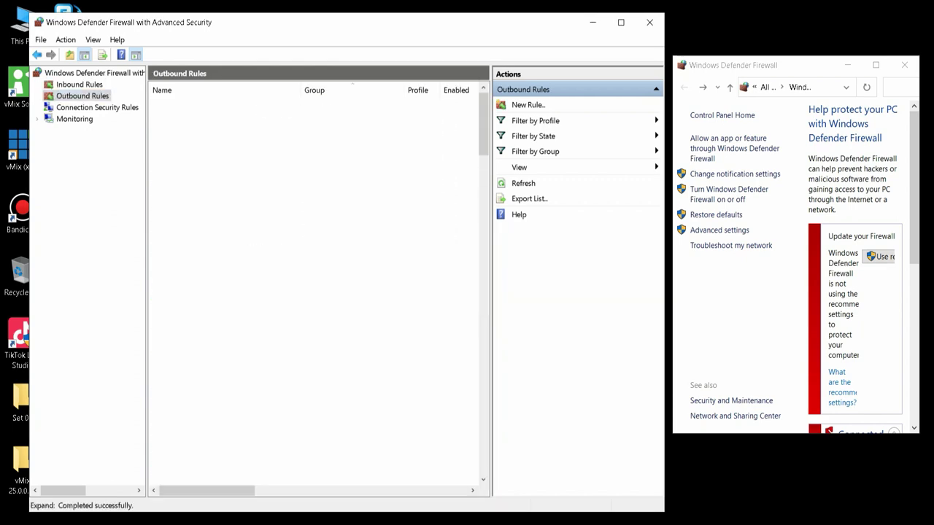
{"action": "left_click", "coordinate": [170, 103]}
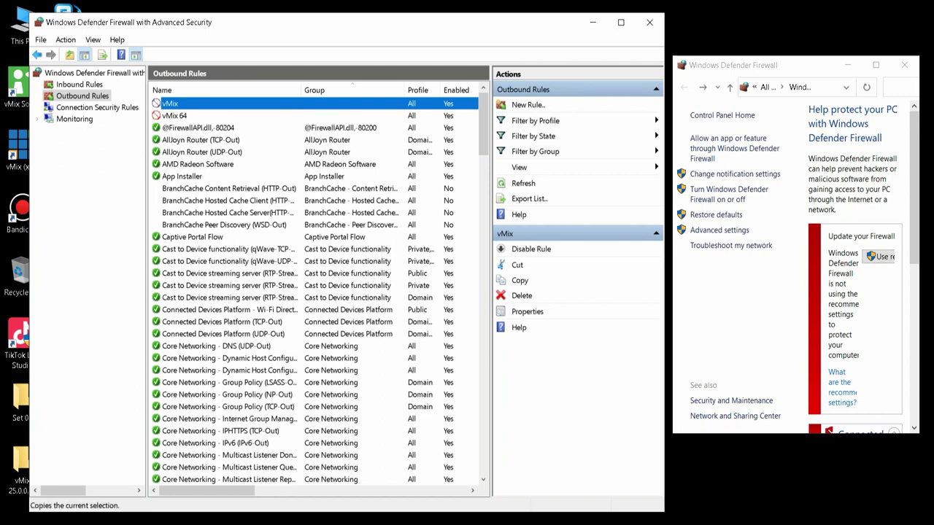
{"action": "left_click", "coordinate": [525, 295]}
{"action": "left_click", "coordinate": [487, 360]}
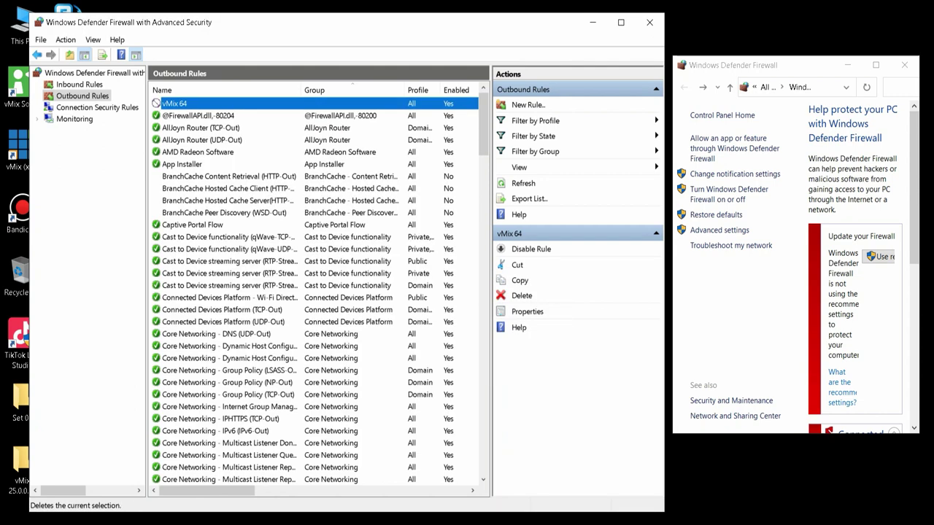
{"action": "left_click", "coordinate": [521, 295]}
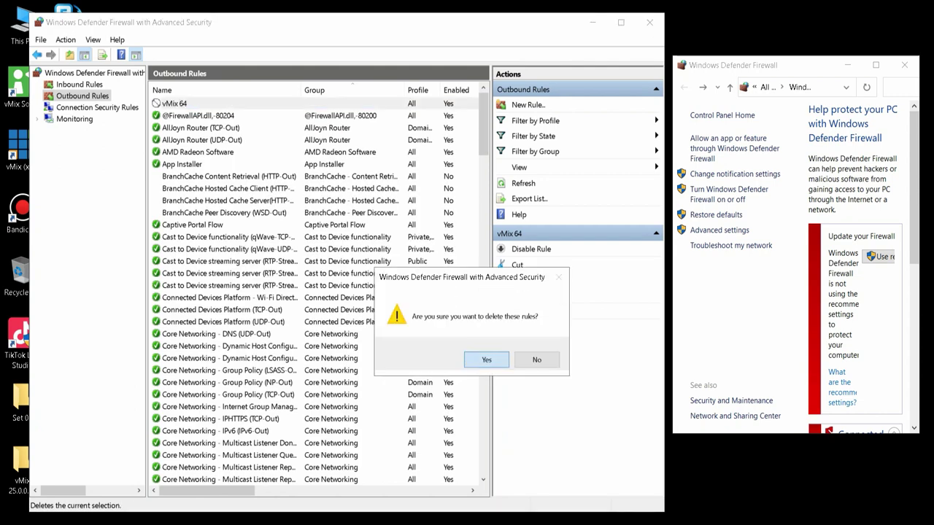
{"action": "left_click", "coordinate": [485, 358]}
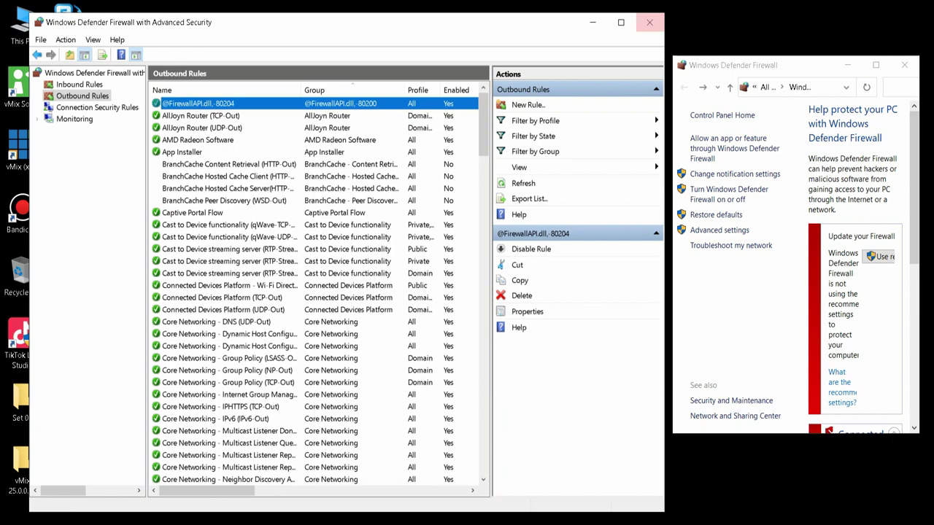
{"action": "scroll", "coordinate": [318, 291], "scroll_direction": "down", "scroll_amount": 4}
{"action": "scroll", "coordinate": [317, 292], "scroll_direction": "down", "scroll_amount": 15}
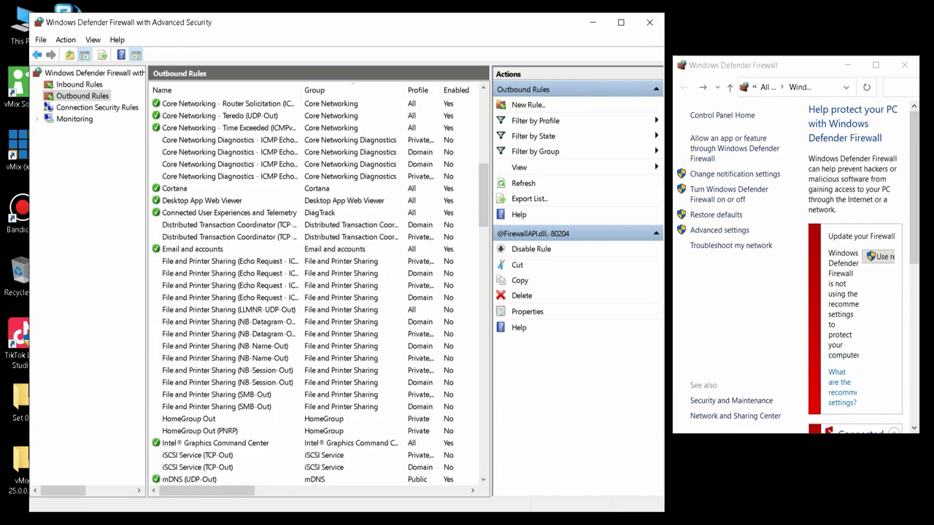
{"action": "scroll", "coordinate": [317, 291], "scroll_direction": "down", "scroll_amount": 12}
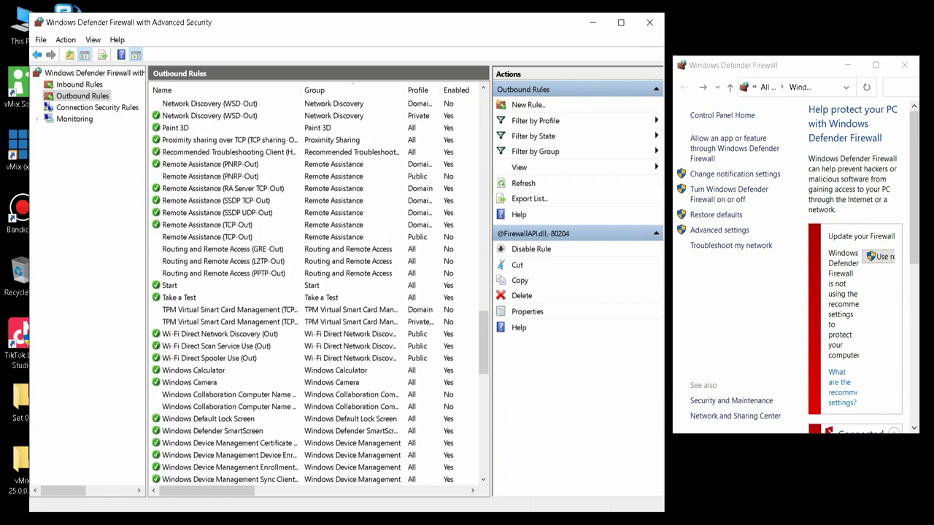
{"action": "scroll", "coordinate": [318, 292], "scroll_direction": "down", "scroll_amount": 9}
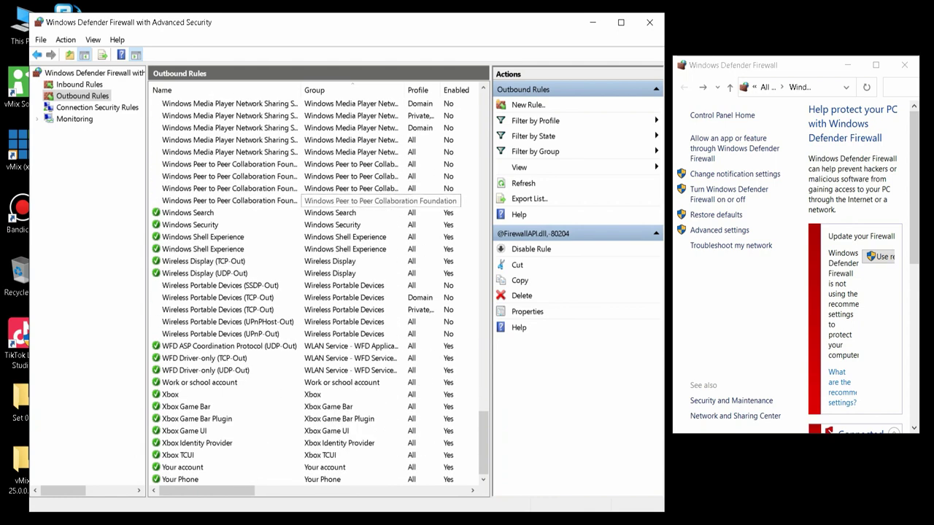
{"action": "left_click", "coordinate": [649, 22]}
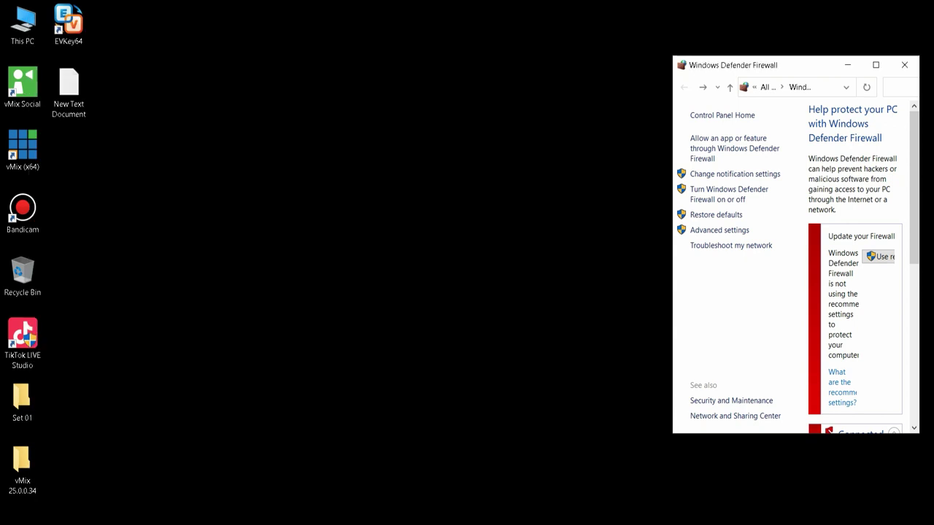
{"action": "right_click", "coordinate": [321, 165]}
{"action": "key", "text": "Escape"}
{"action": "key", "text": "Escape"}
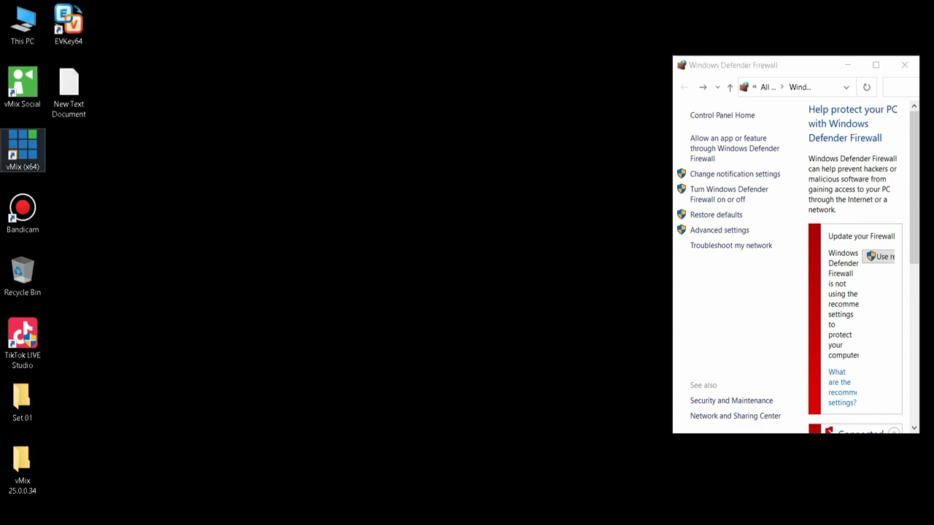
{"action": "right_click", "coordinate": [28, 149]}
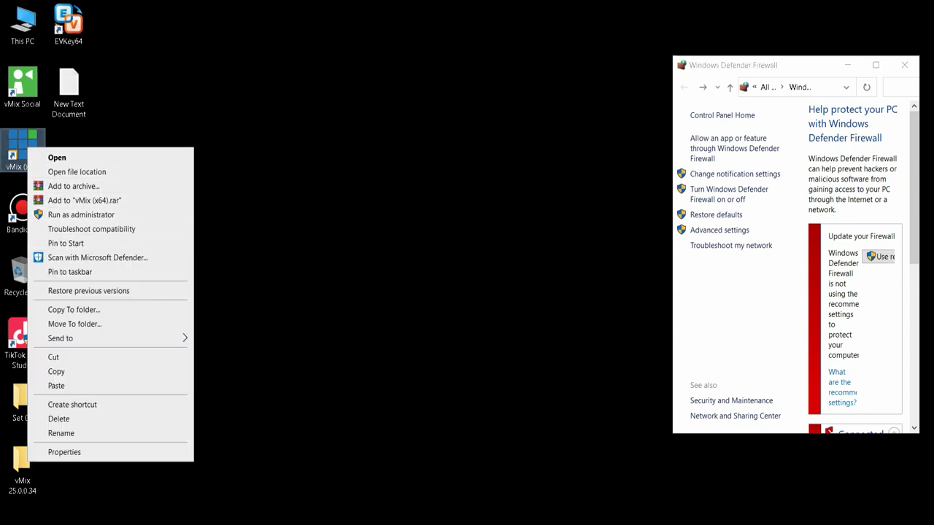
{"action": "key", "text": "Escape"}
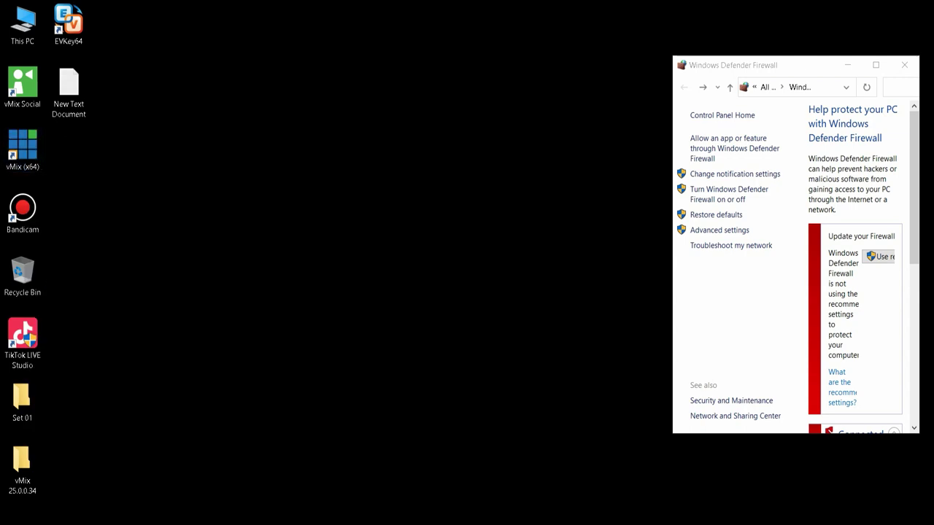
Step: Open the installed programs list by running appwiz.cpl and enlarge its window to show more entries
{"action": "key", "text": "super+e"}
{"action": "key", "text": "alt+F4"}
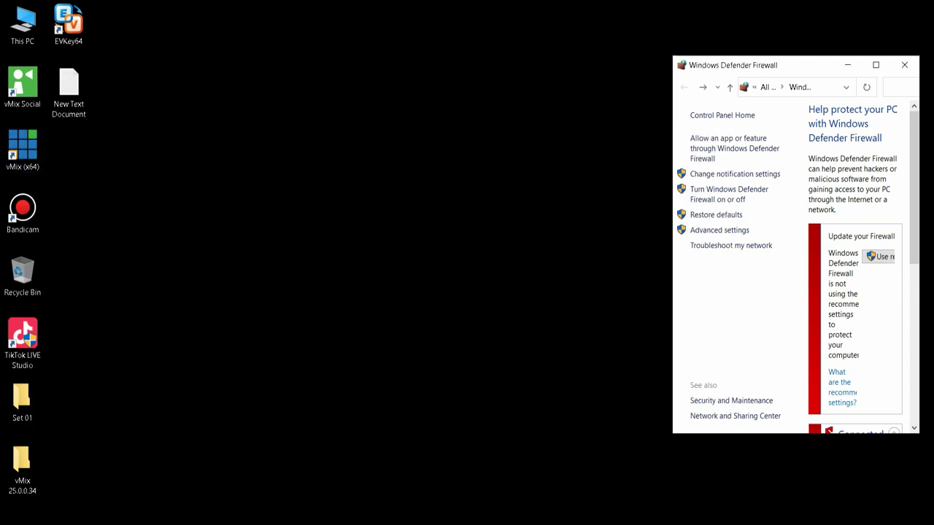
{"action": "key", "text": "super+r"}
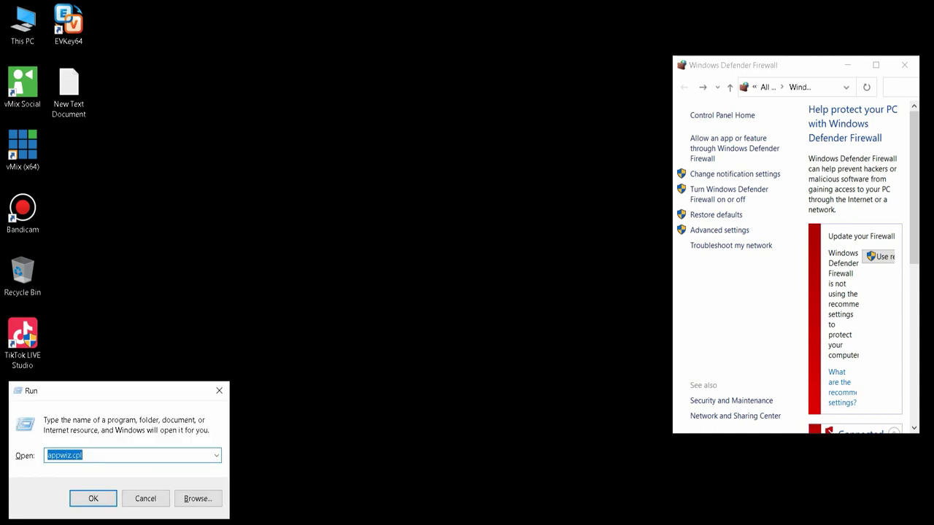
{"action": "key", "text": "Return"}
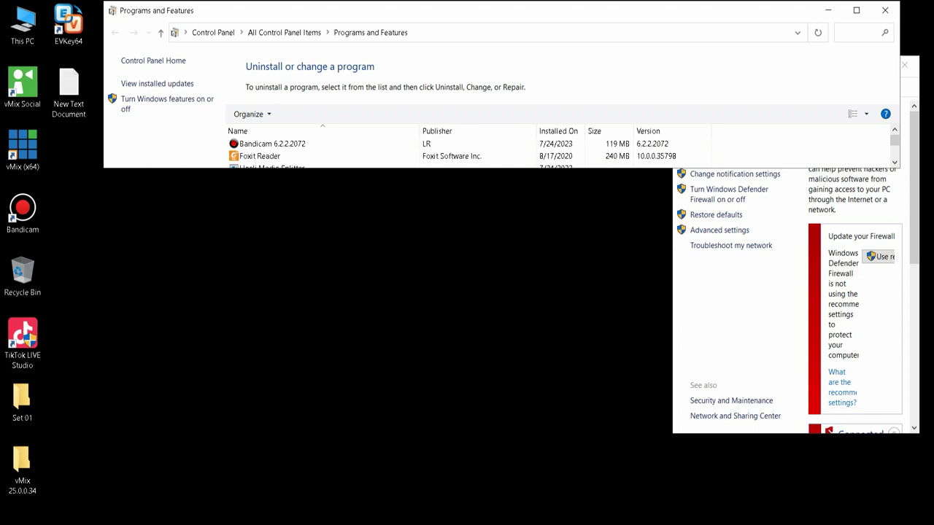
{"action": "left_click_drag", "start_coordinate": [880, 168], "coordinate": [880, 346]}
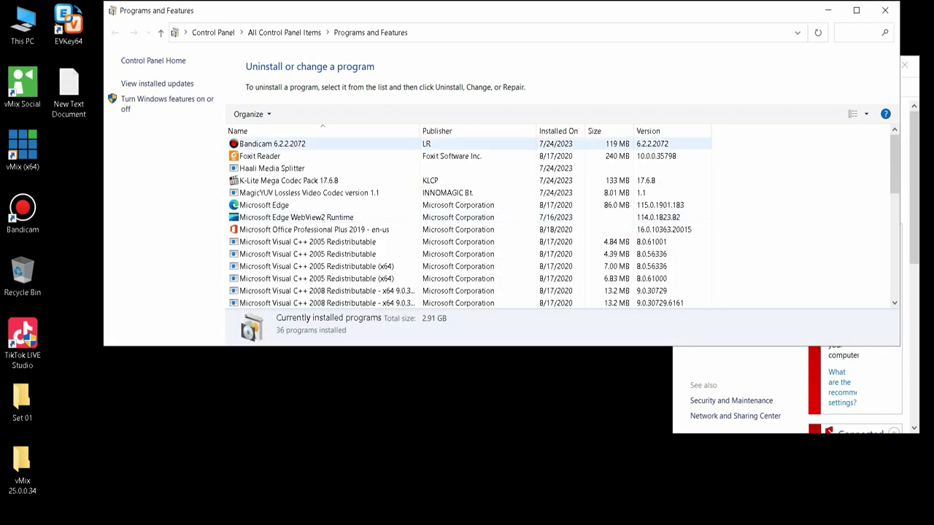
Step: Uninstall vMix by StudioCoast along with all of its components
{"action": "scroll", "coordinate": [328, 175], "scroll_direction": "down", "scroll_amount": 5}
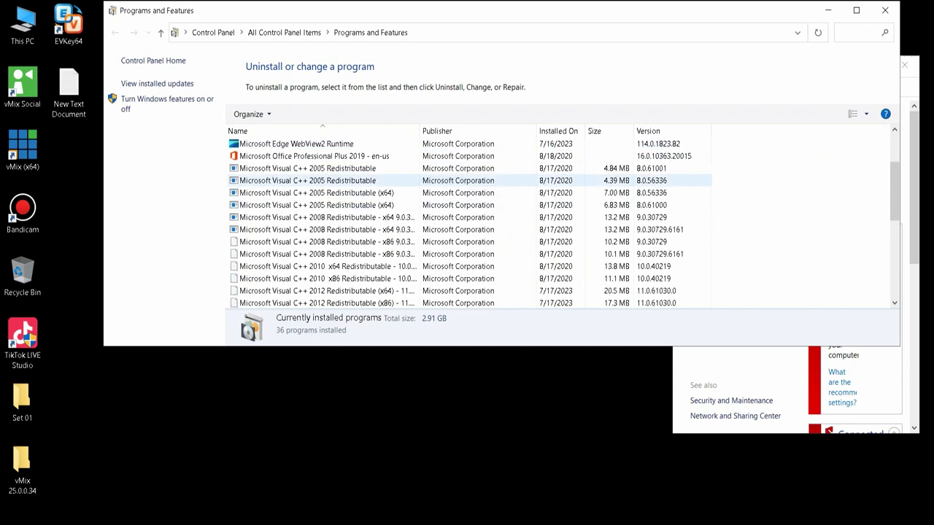
{"action": "scroll", "coordinate": [329, 219], "scroll_direction": "down", "scroll_amount": 2}
{"action": "right_click", "coordinate": [321, 257]}
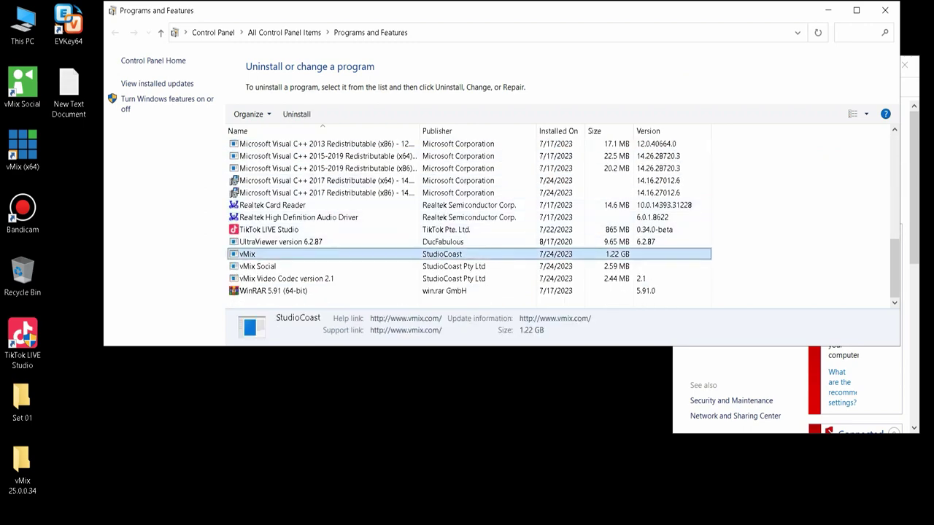
{"action": "left_click", "coordinate": [357, 268]}
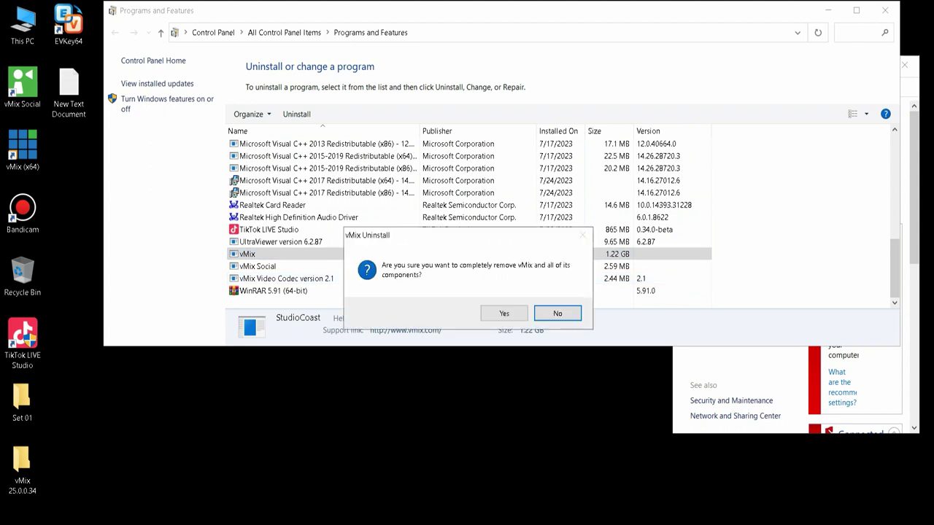
{"action": "left_click", "coordinate": [503, 313]}
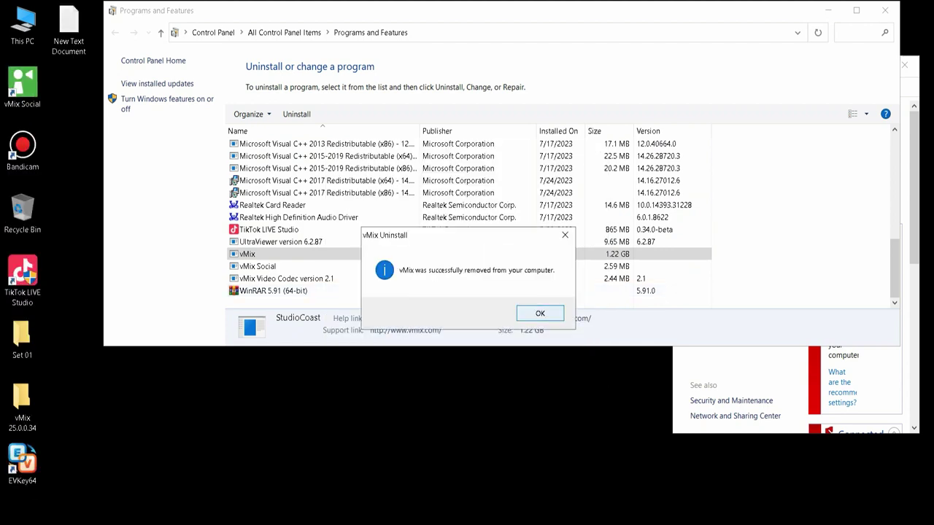
{"action": "left_click", "coordinate": [540, 313]}
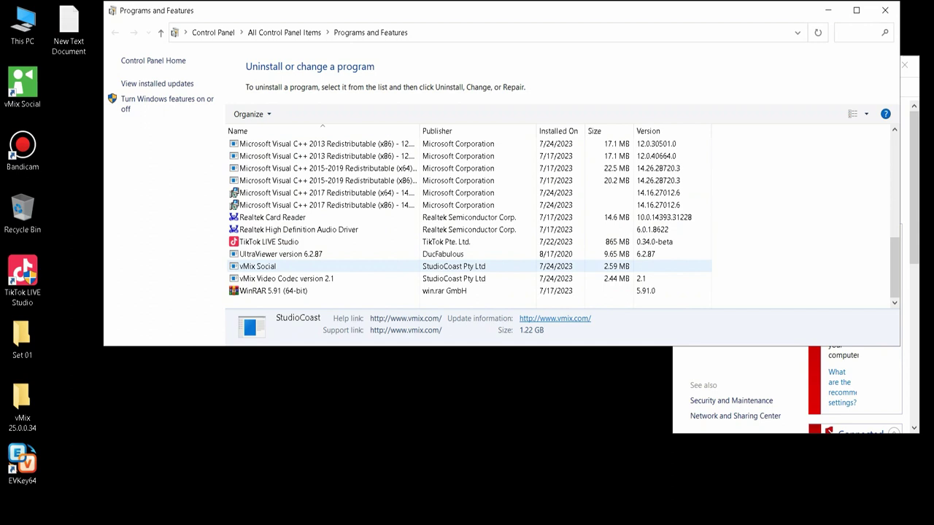
{"action": "left_click", "coordinate": [321, 266]}
{"action": "left_click", "coordinate": [321, 279]}
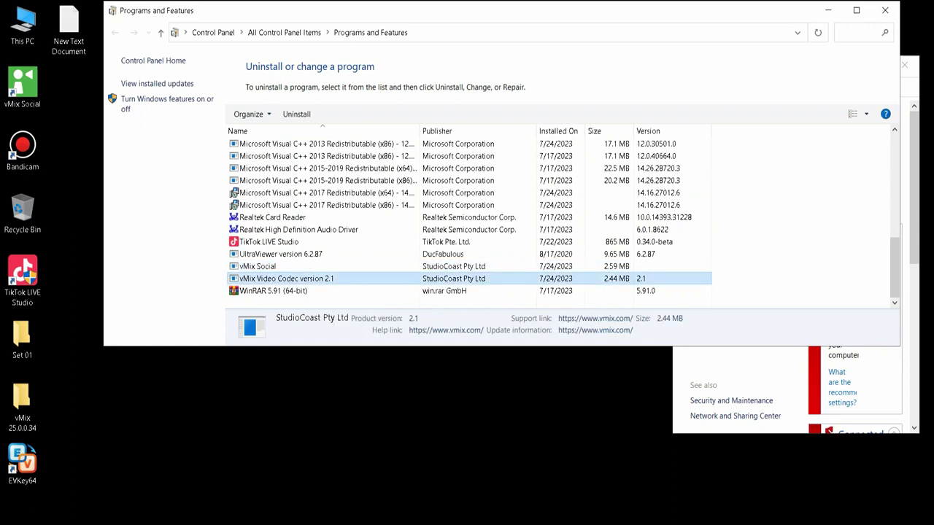
{"action": "double_click", "coordinate": [321, 267]}
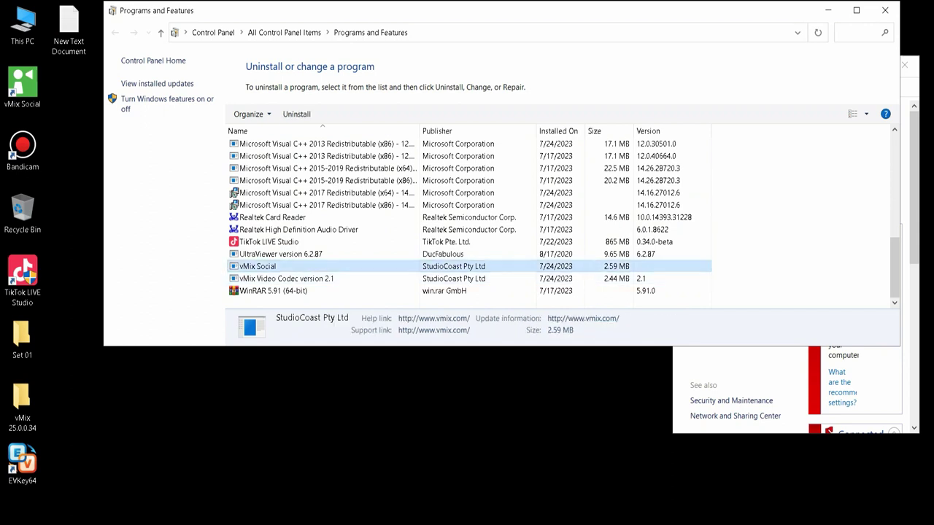
Step: Delete the vMixStorage folder from the Documents folder
{"action": "double_click", "coordinate": [22, 25]}
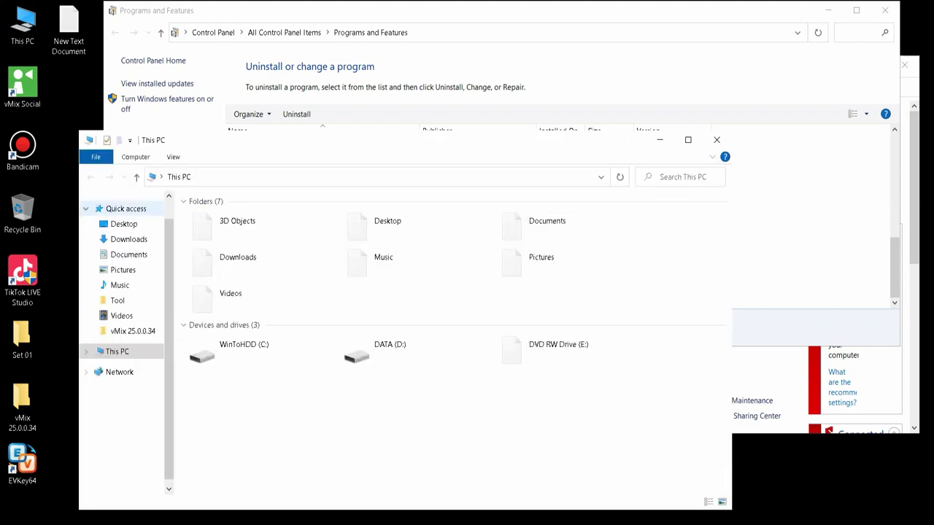
{"action": "left_click", "coordinate": [128, 229]}
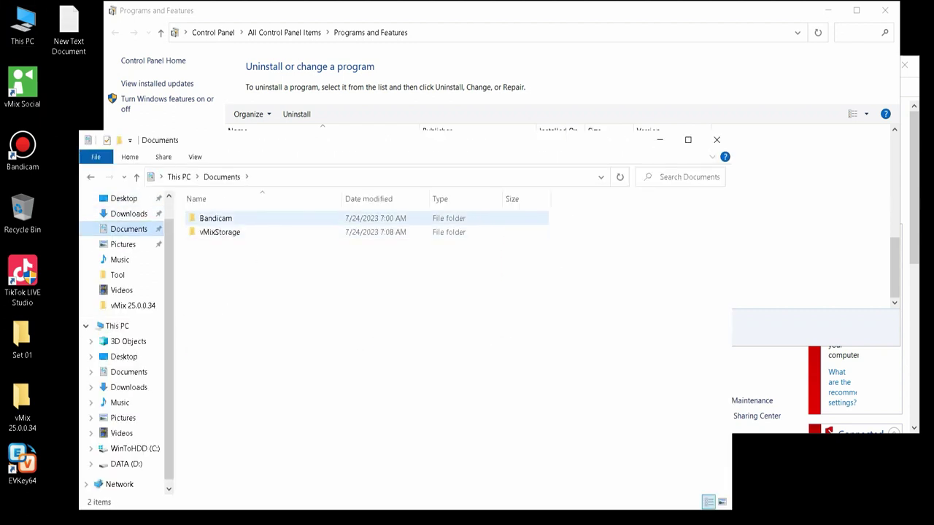
{"action": "double_click", "coordinate": [220, 233]}
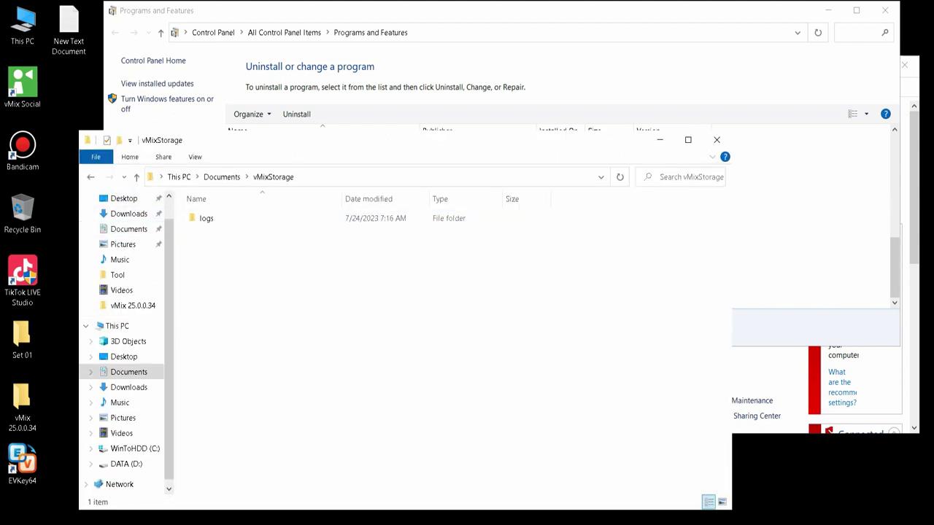
{"action": "left_click", "coordinate": [222, 176]}
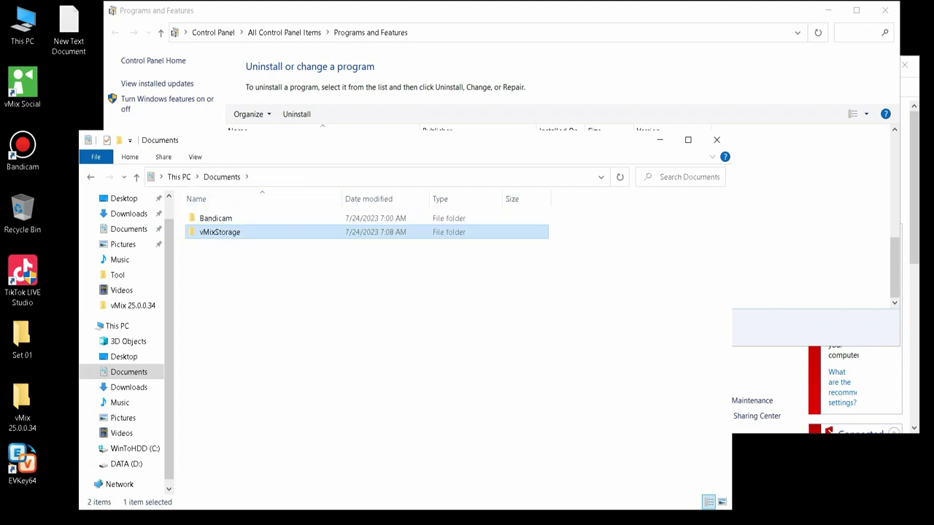
{"action": "right_click", "coordinate": [249, 232]}
{"action": "left_click", "coordinate": [281, 483]}
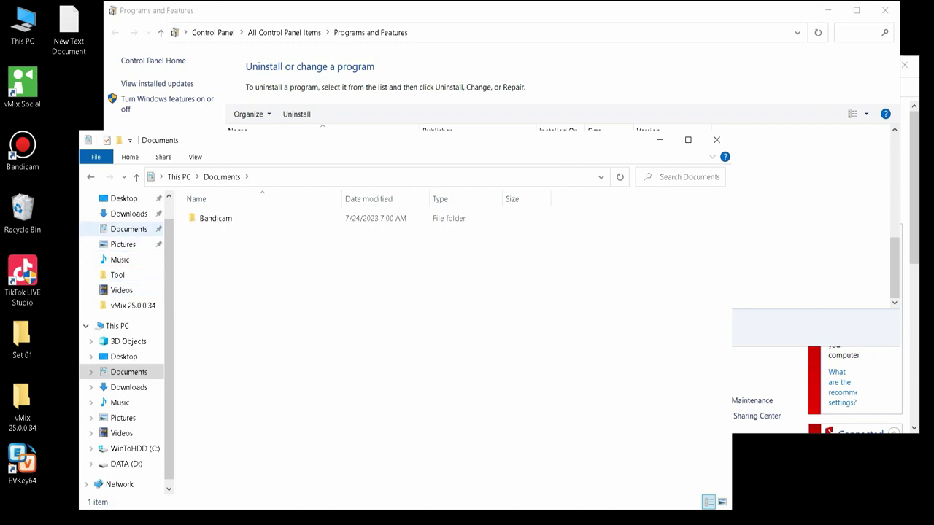
Step: Check Downloads and the Program Files folder on drive WinToHDD (C:) for leftover vMix files
{"action": "left_click", "coordinate": [129, 213]}
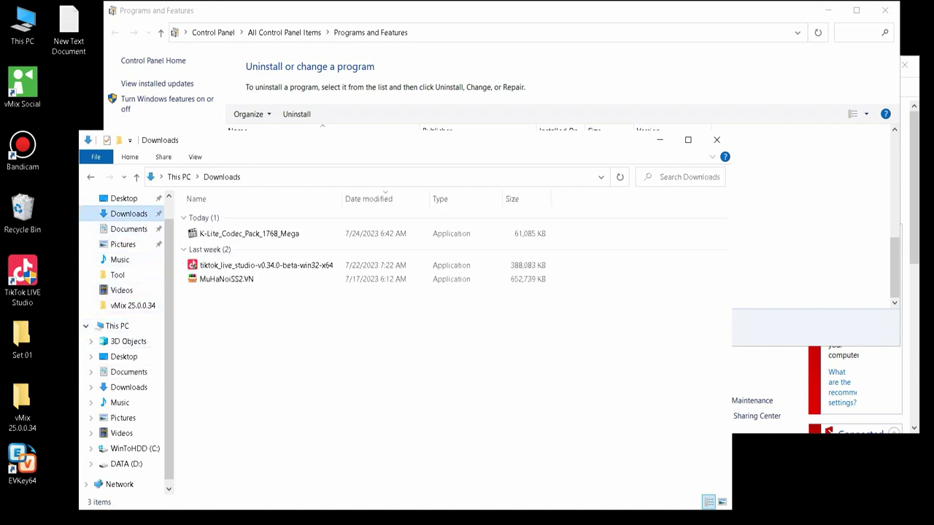
{"action": "left_click", "coordinate": [135, 448]}
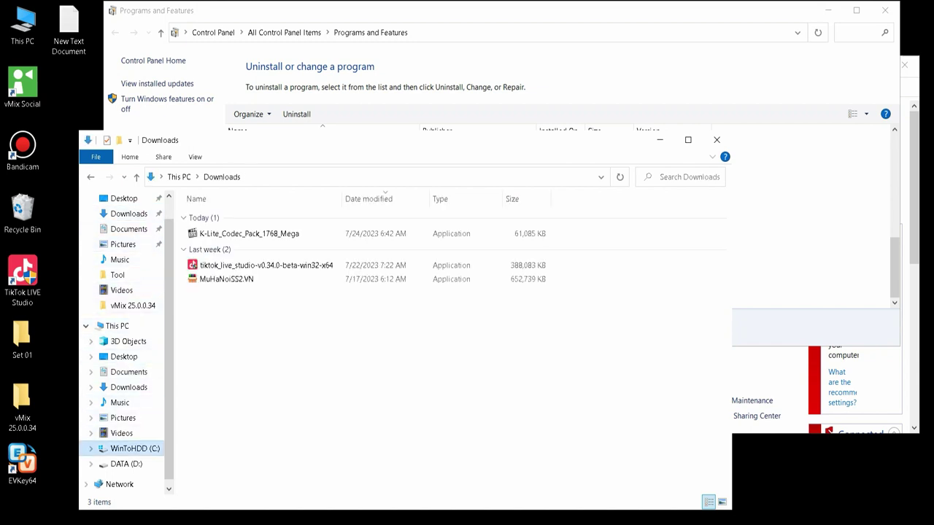
{"action": "double_click", "coordinate": [222, 246]}
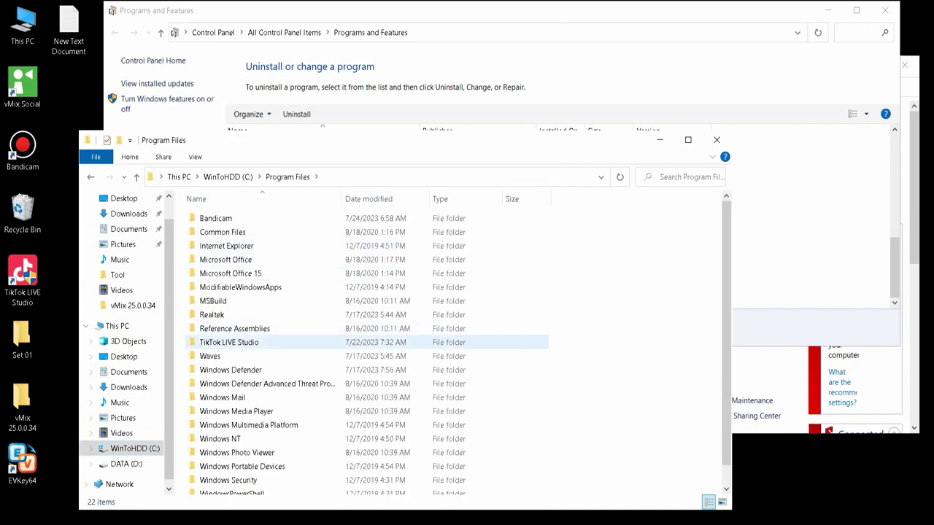
{"action": "scroll", "coordinate": [262, 364], "scroll_direction": "down", "scroll_amount": 1}
{"action": "scroll", "coordinate": [263, 364], "scroll_direction": "up", "scroll_amount": 1}
{"action": "left_click", "coordinate": [227, 177]}
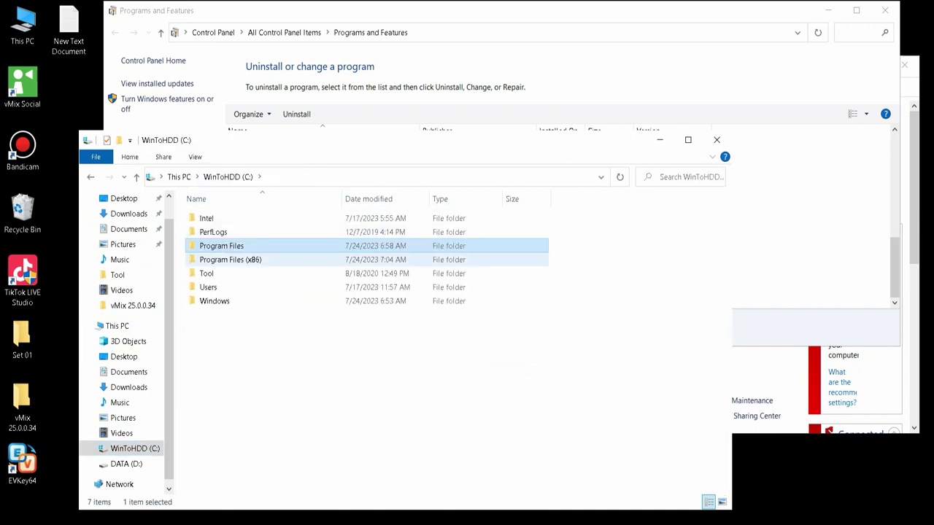
Step: Delete the drivers and titles folders from the vMix folder in Program Files (x86)
{"action": "double_click", "coordinate": [223, 259]}
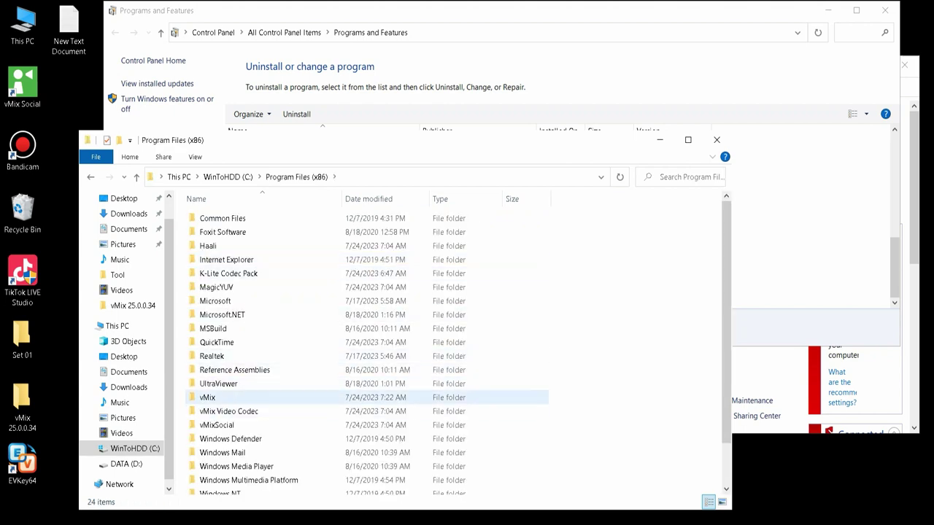
{"action": "left_click", "coordinate": [208, 398]}
{"action": "double_click", "coordinate": [208, 398]}
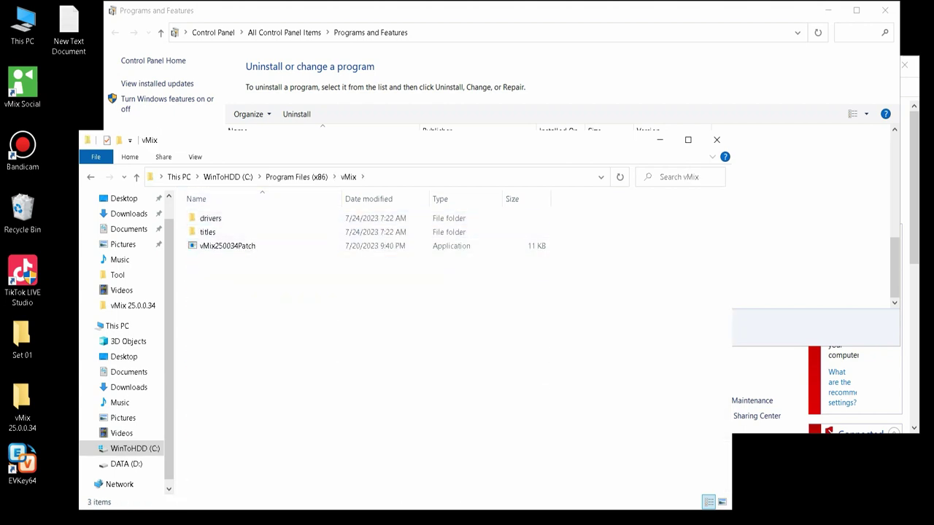
{"action": "double_click", "coordinate": [210, 218]}
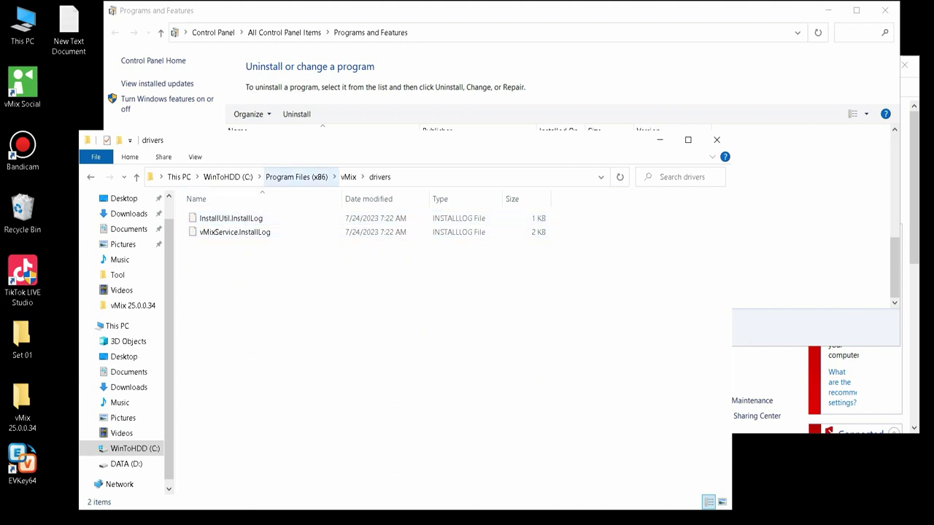
{"action": "left_click", "coordinate": [349, 176]}
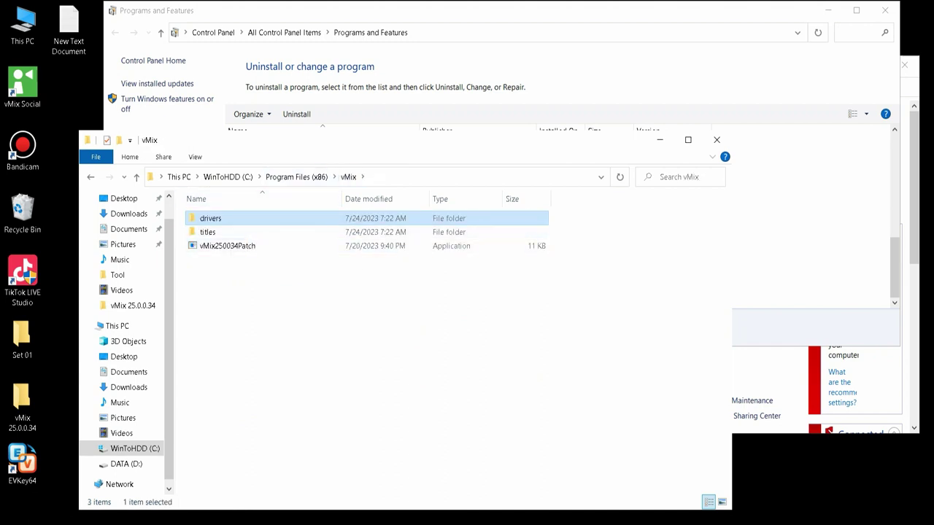
{"action": "left_click_drag", "start_coordinate": [575, 216], "coordinate": [491, 228]}
{"action": "right_click", "coordinate": [491, 228]}
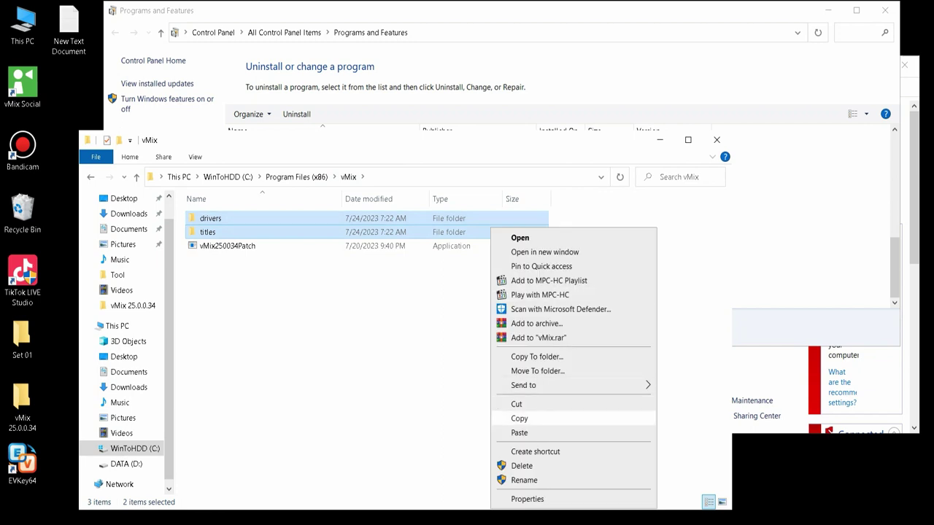
{"action": "left_click", "coordinate": [521, 466]}
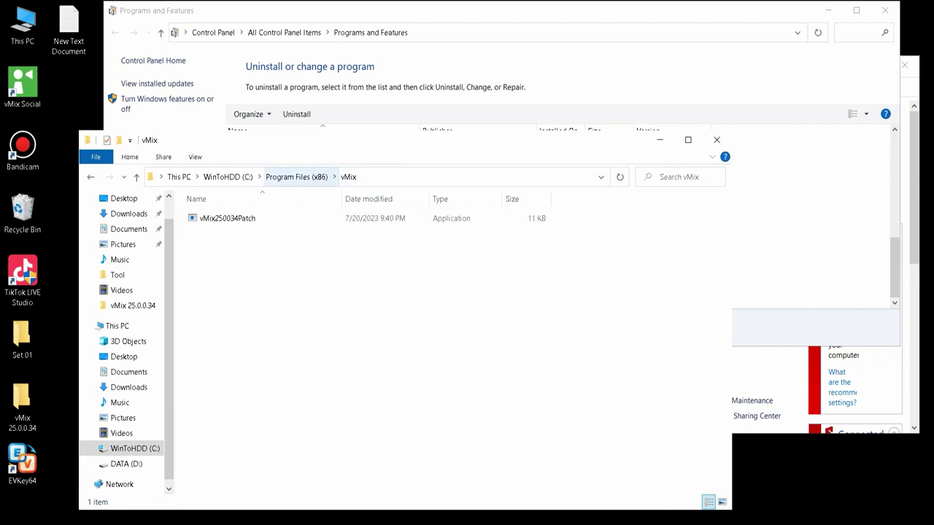
Step: Delete the leftover vMix folder from Program Files (x86)
{"action": "left_click", "coordinate": [296, 177]}
{"action": "right_click", "coordinate": [261, 394]}
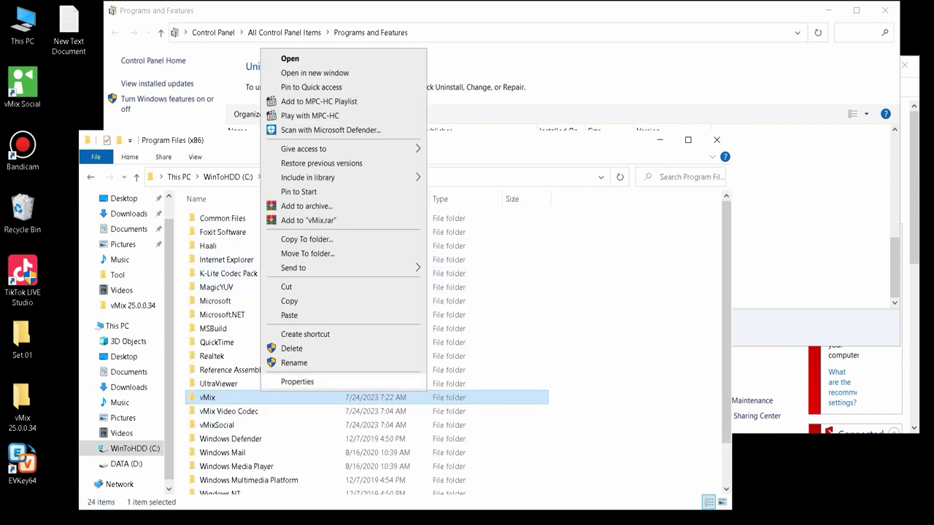
{"action": "left_click", "coordinate": [292, 348]}
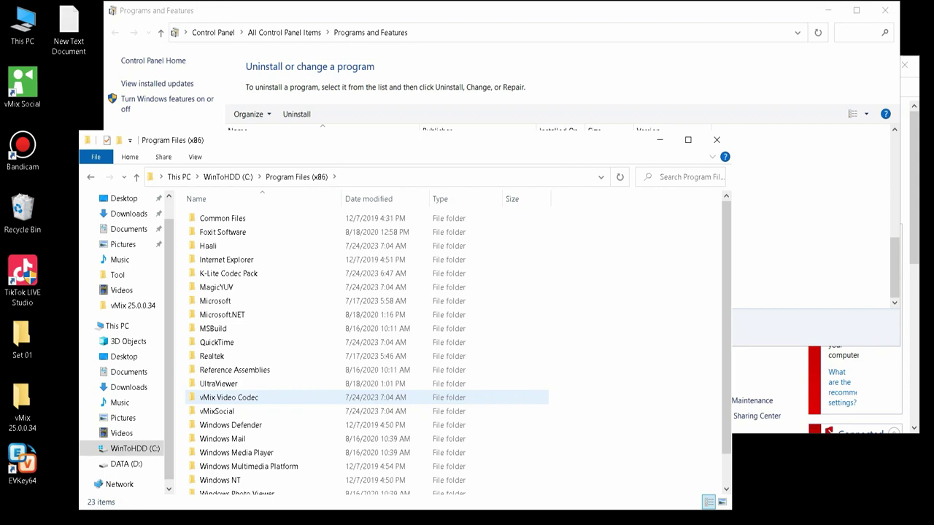
Step: Look over the rest of Program Files (x86) and return to the root of drive WinToHDD (C:)
{"action": "scroll", "coordinate": [292, 397], "scroll_direction": "down", "scroll_amount": 1}
{"action": "scroll", "coordinate": [292, 398], "scroll_direction": "up", "scroll_amount": 1}
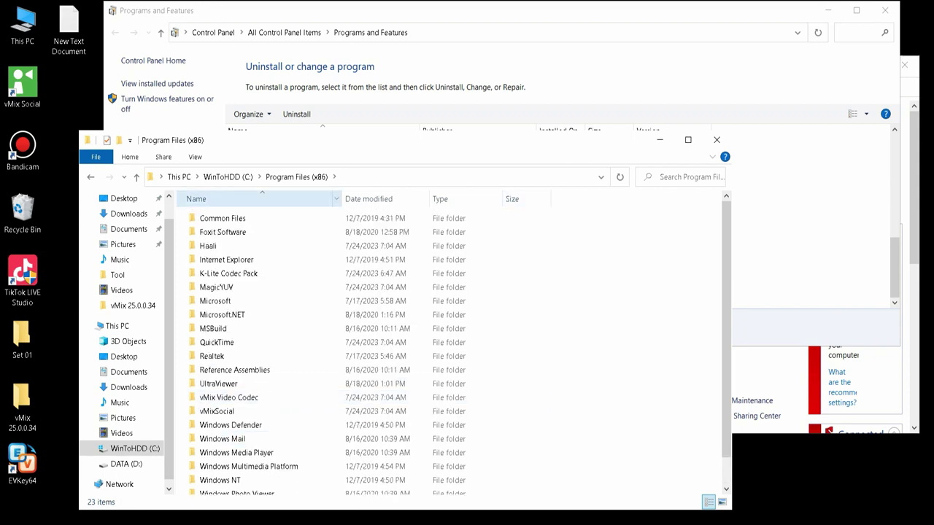
{"action": "left_click", "coordinate": [128, 214]}
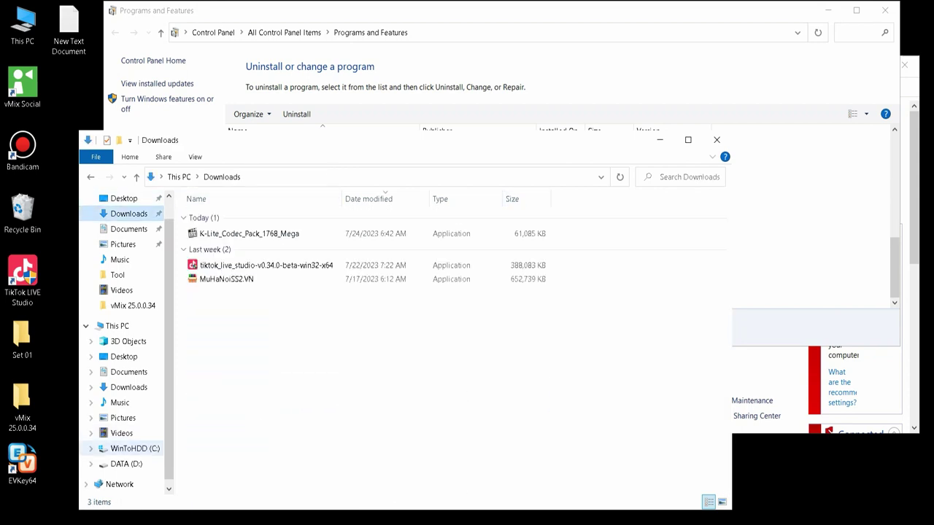
{"action": "left_click", "coordinate": [134, 448]}
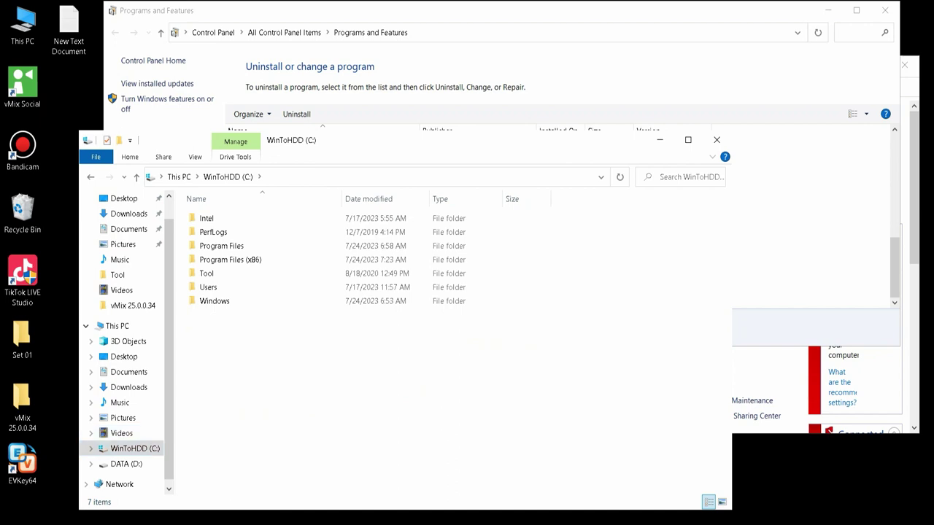
{"action": "right_click", "coordinate": [264, 351]}
{"action": "left_click", "coordinate": [300, 340]}
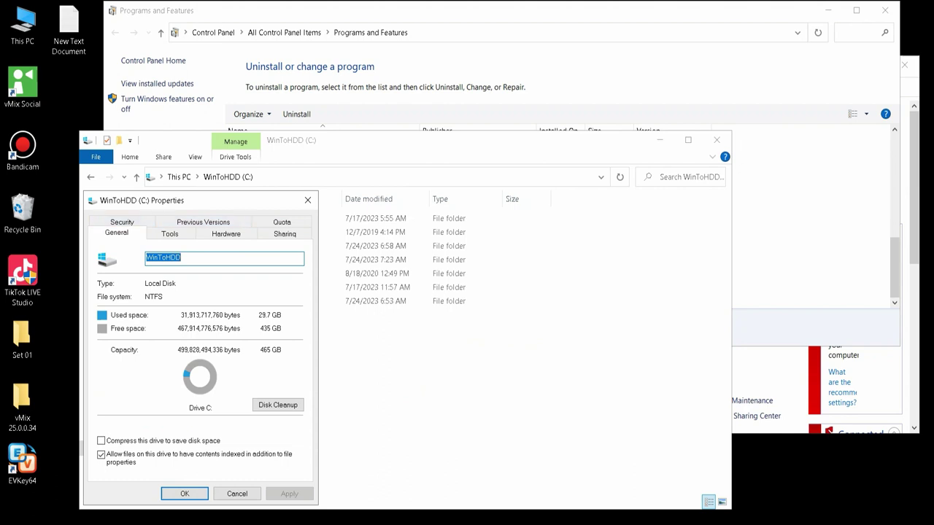
{"action": "left_click", "coordinate": [308, 200]}
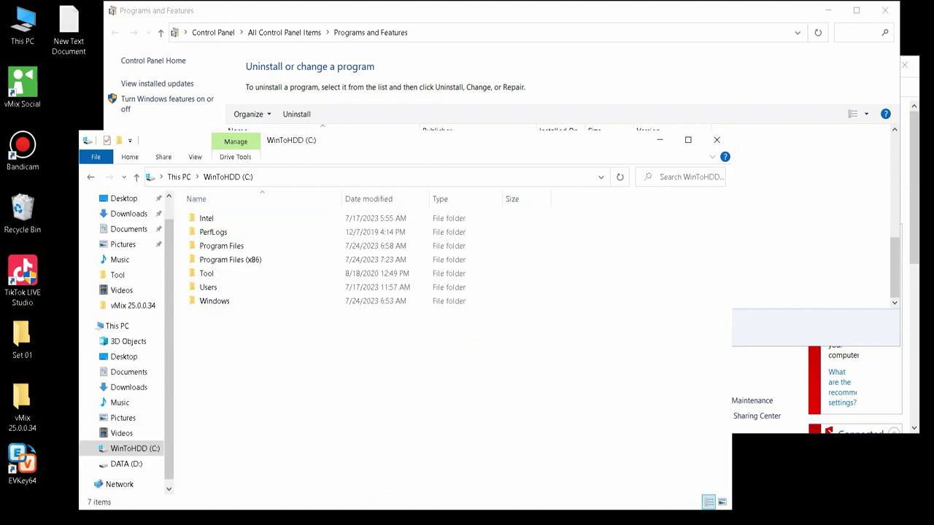
Step: In Folder Options, turn off file size information in folder tips and the file icon on thumbnails
{"action": "left_click", "coordinate": [195, 156]}
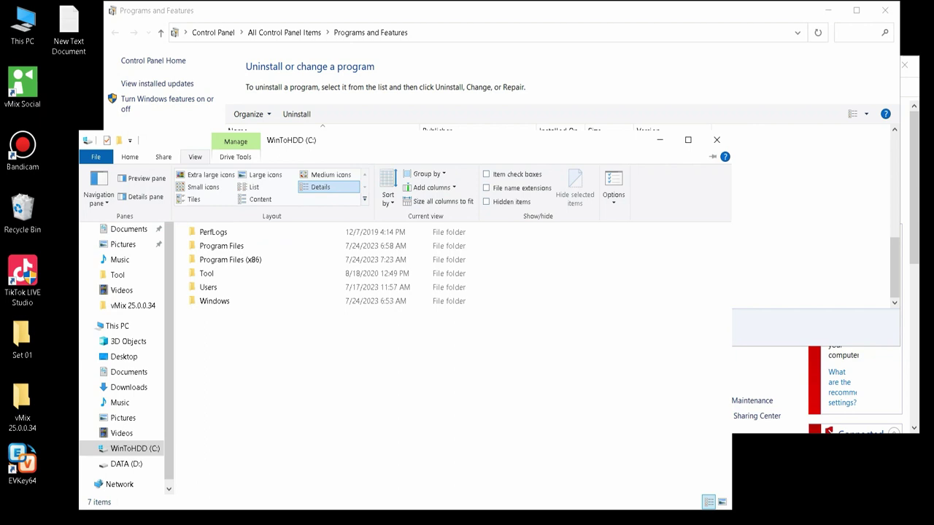
{"action": "left_click", "coordinate": [614, 187]}
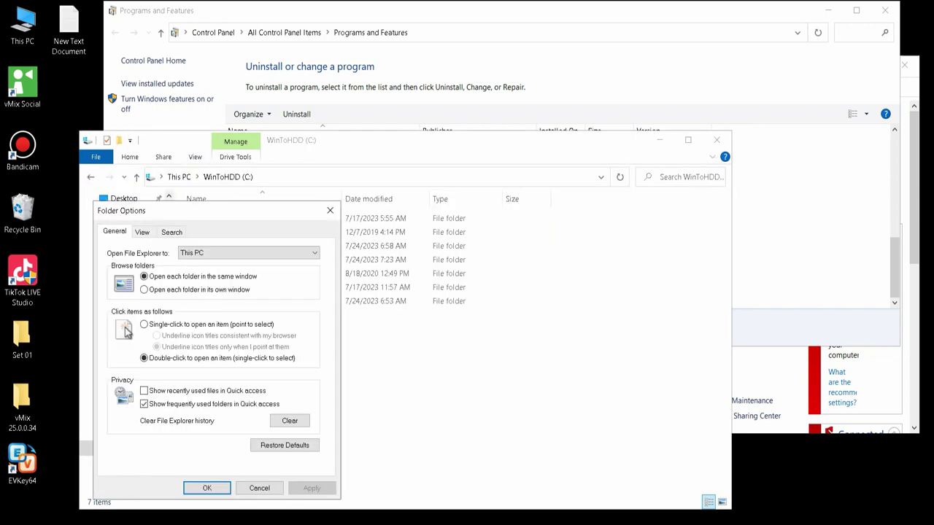
{"action": "left_click_drag", "start_coordinate": [206, 210], "coordinate": [773, 23]}
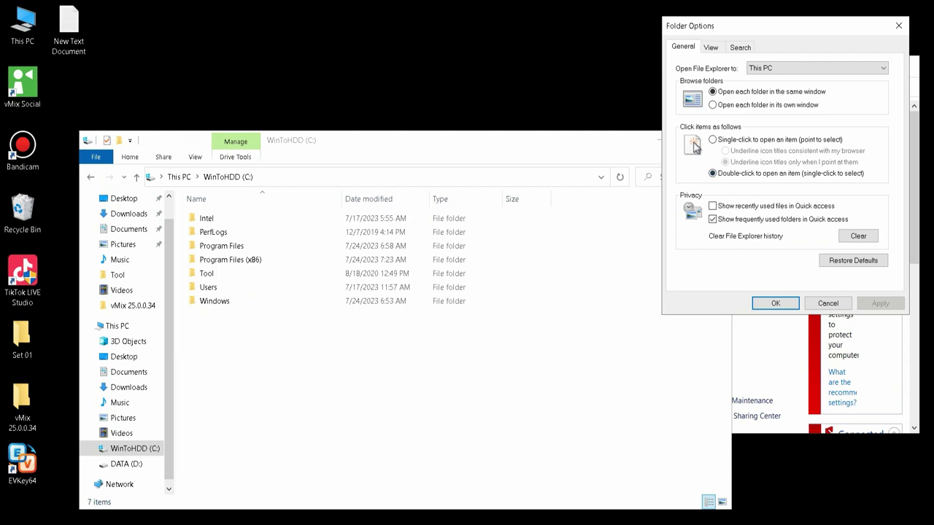
{"action": "left_click", "coordinate": [711, 48]}
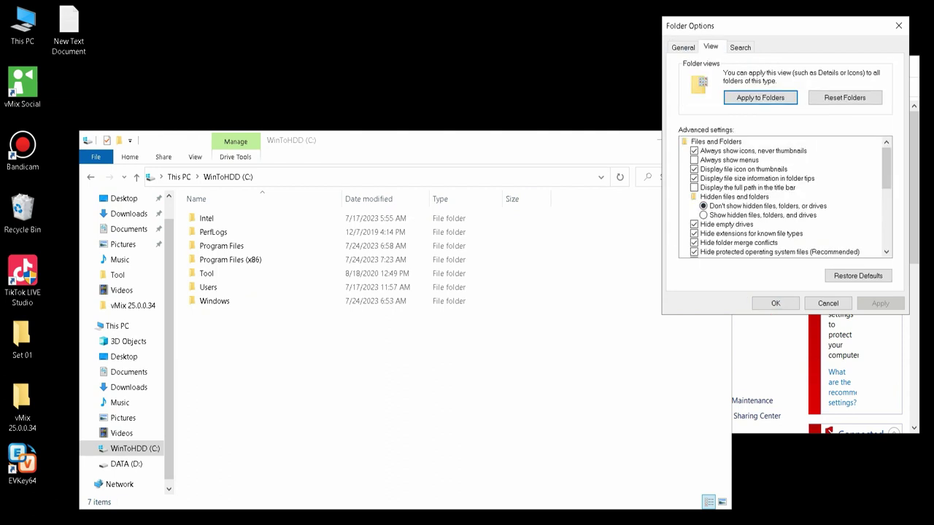
{"action": "left_click", "coordinate": [694, 178]}
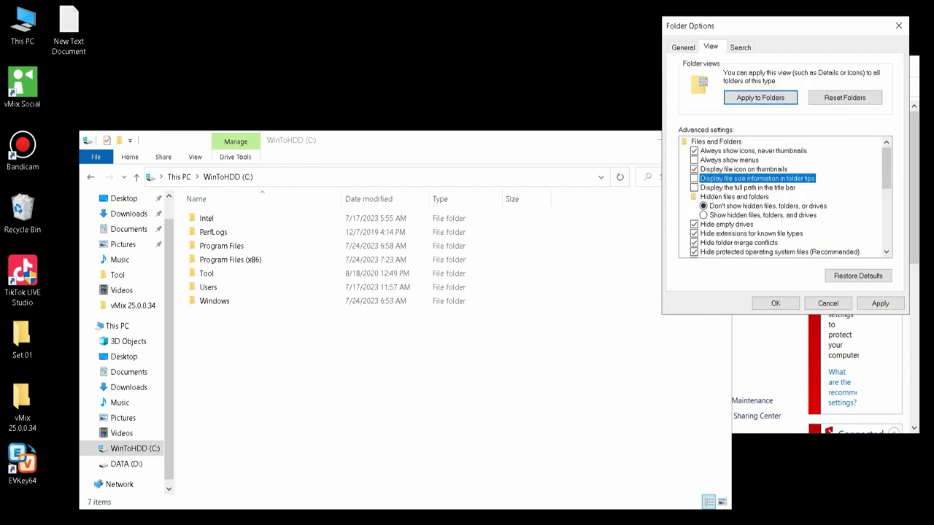
{"action": "left_click", "coordinate": [694, 169]}
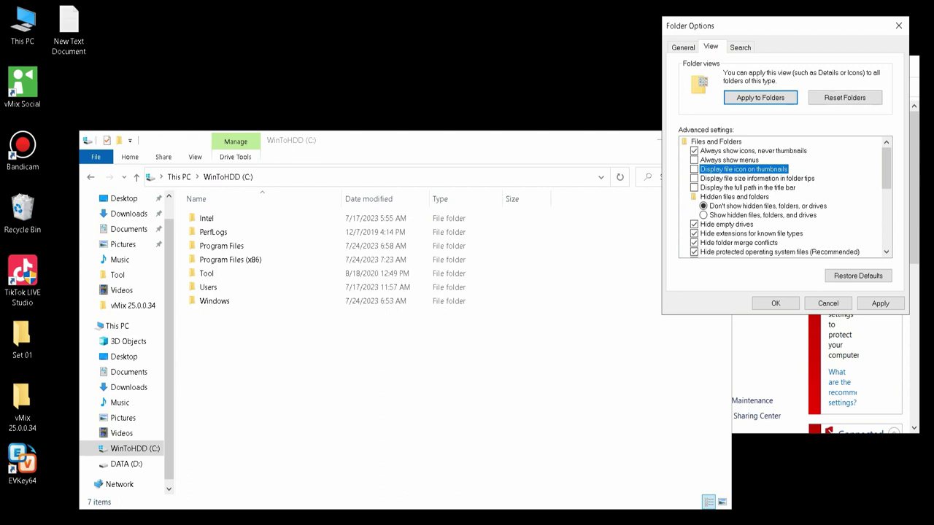
Step: Show hidden files, folders and drives, stop hiding empty drives, known extensions, folder merge conflicts and protected operating system files, and apply the settings
{"action": "left_click", "coordinate": [703, 216]}
{"action": "left_click", "coordinate": [694, 224]}
{"action": "left_click", "coordinate": [694, 233]}
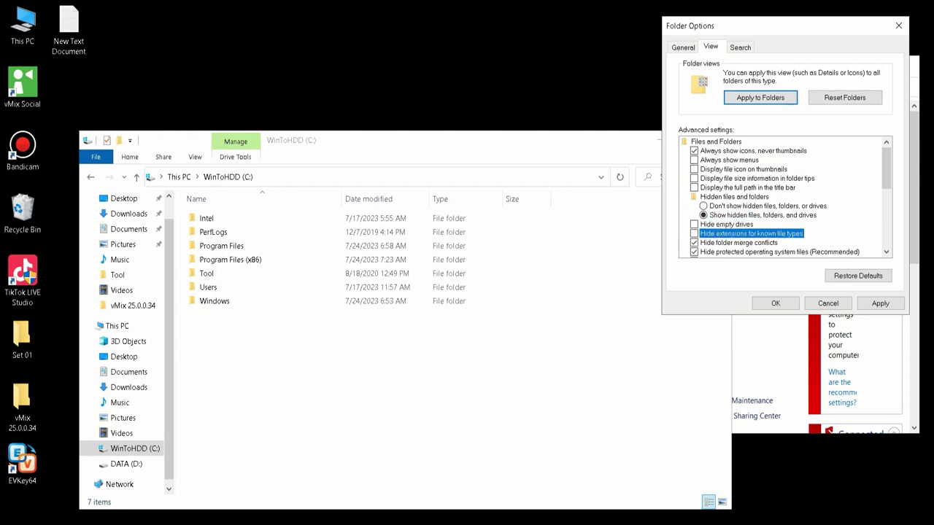
{"action": "left_click", "coordinate": [694, 242]}
{"action": "left_click", "coordinate": [694, 252]}
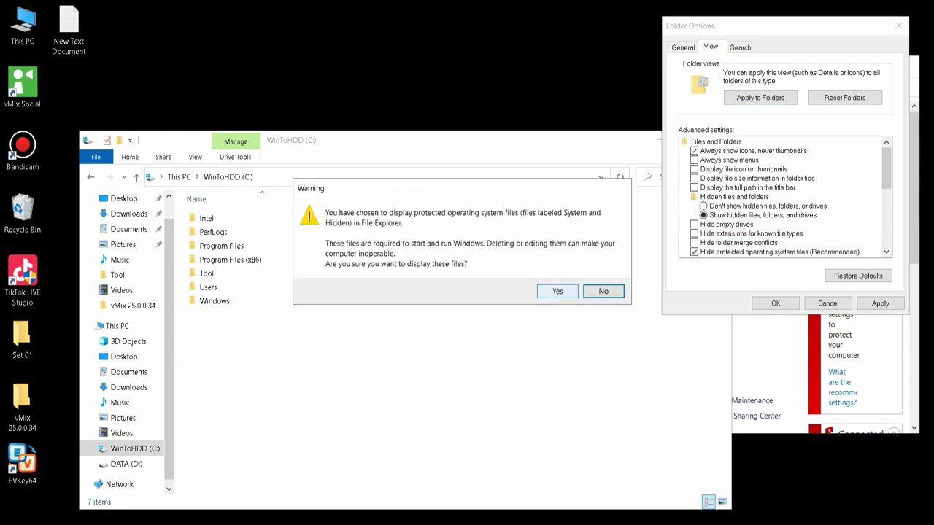
{"action": "left_click", "coordinate": [557, 291]}
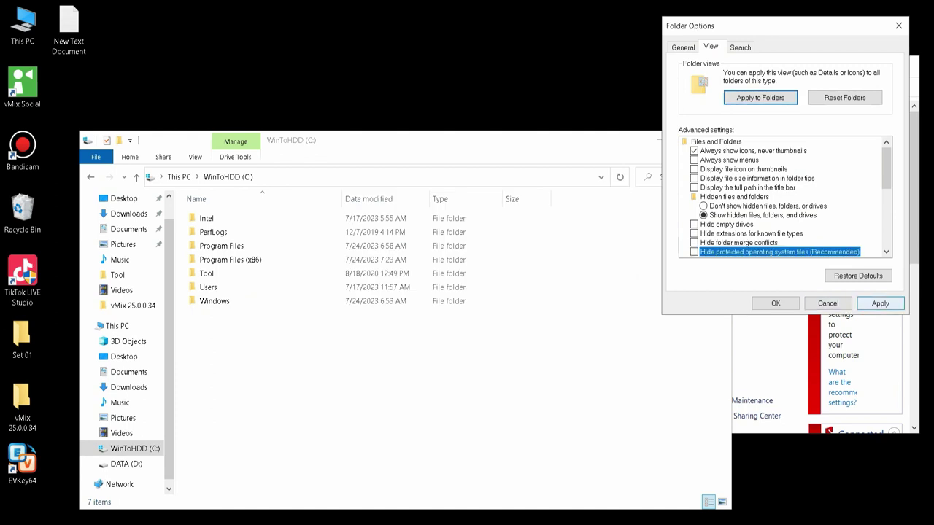
{"action": "left_click", "coordinate": [880, 304]}
{"action": "left_click", "coordinate": [775, 304]}
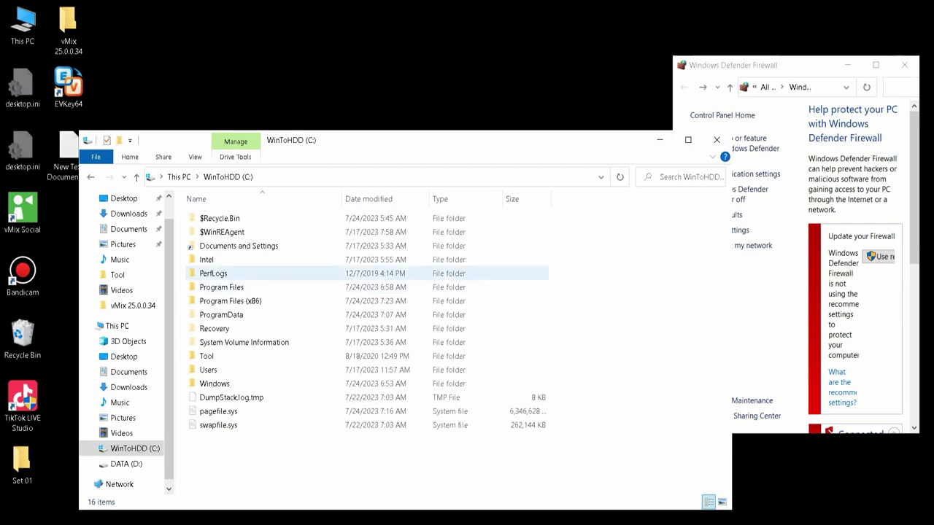
Step: Delete the $Recycle.Bin and $WinREAgent folders from drive C:, including all their system files
{"action": "left_click", "coordinate": [233, 218]}
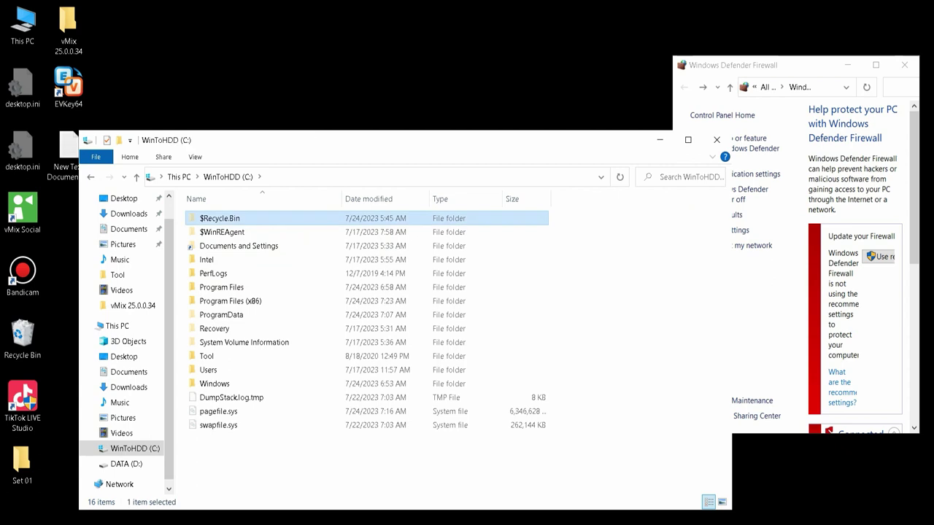
{"action": "left_click", "coordinate": [438, 232], "text": "ctrl"}
{"action": "right_click", "coordinate": [475, 233]}
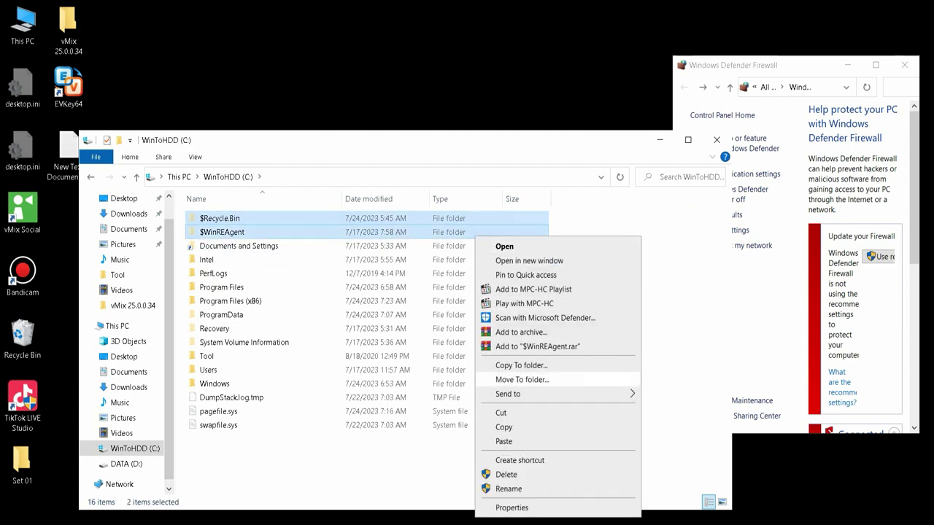
{"action": "left_click", "coordinate": [506, 475]}
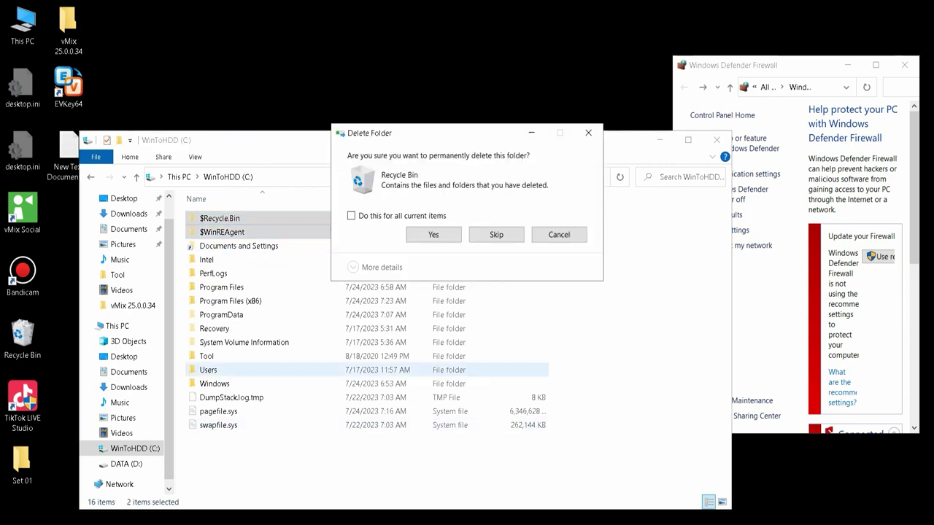
{"action": "left_click", "coordinate": [431, 233]}
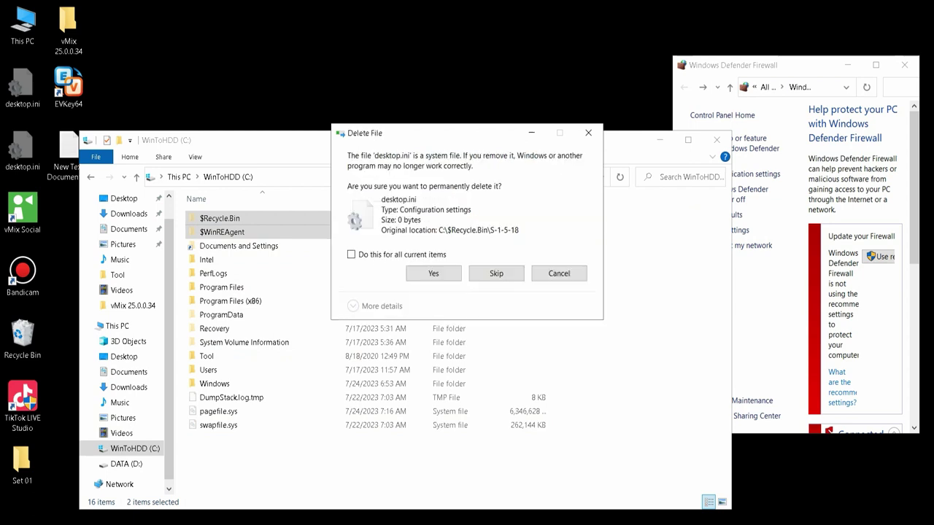
{"action": "left_click", "coordinate": [351, 255]}
{"action": "left_click", "coordinate": [433, 273]}
{"action": "key", "text": "Return"}
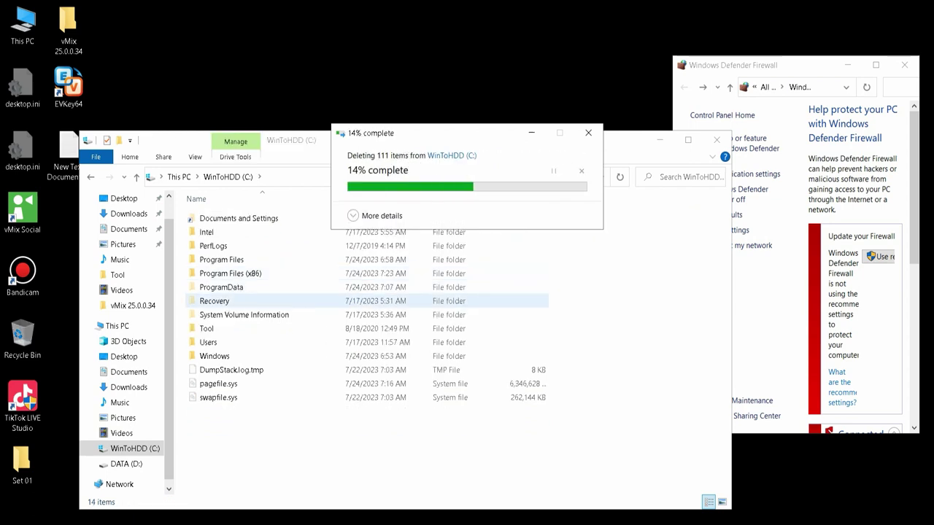
Step: Delete the vMix folder from ProgramData on drive C: and return to the drive's root
{"action": "double_click", "coordinate": [221, 287]}
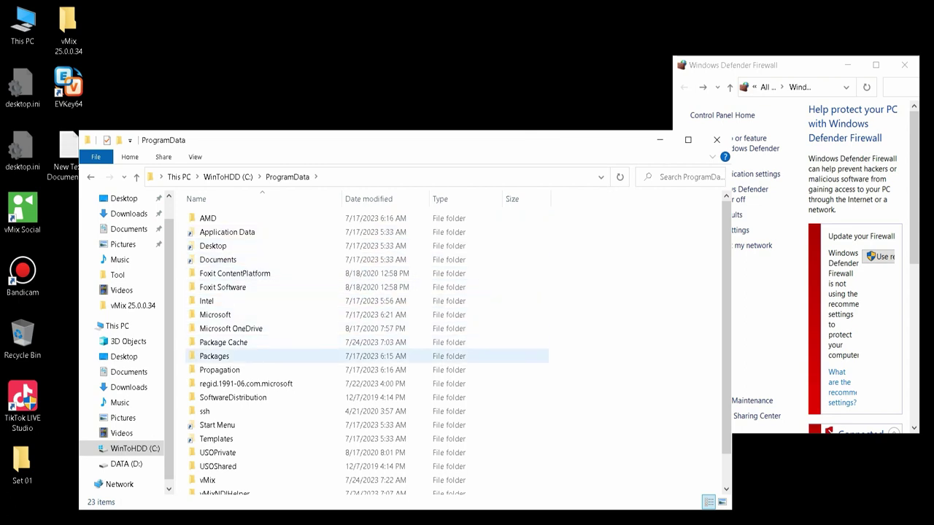
{"action": "scroll", "coordinate": [365, 356], "scroll_direction": "down", "scroll_amount": 1}
{"action": "left_click", "coordinate": [207, 446]}
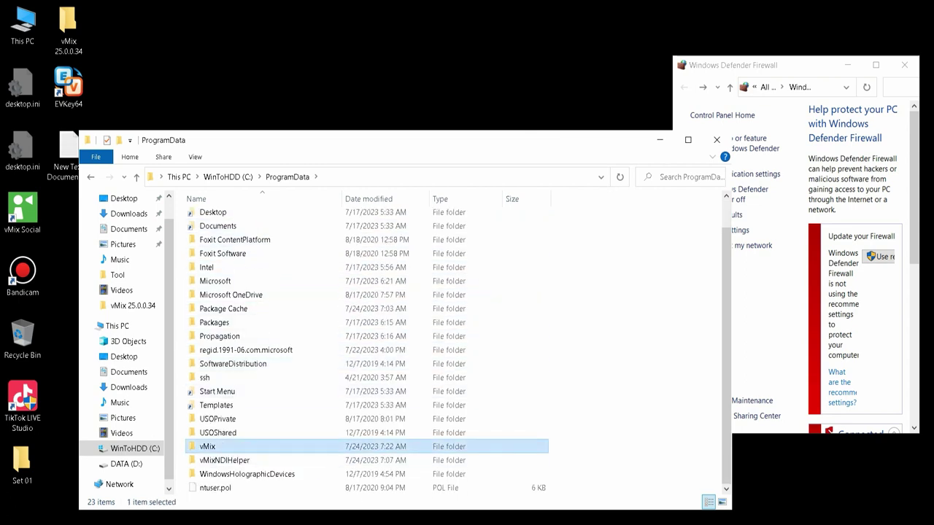
{"action": "key", "text": "Return"}
{"action": "left_click", "coordinate": [287, 177]}
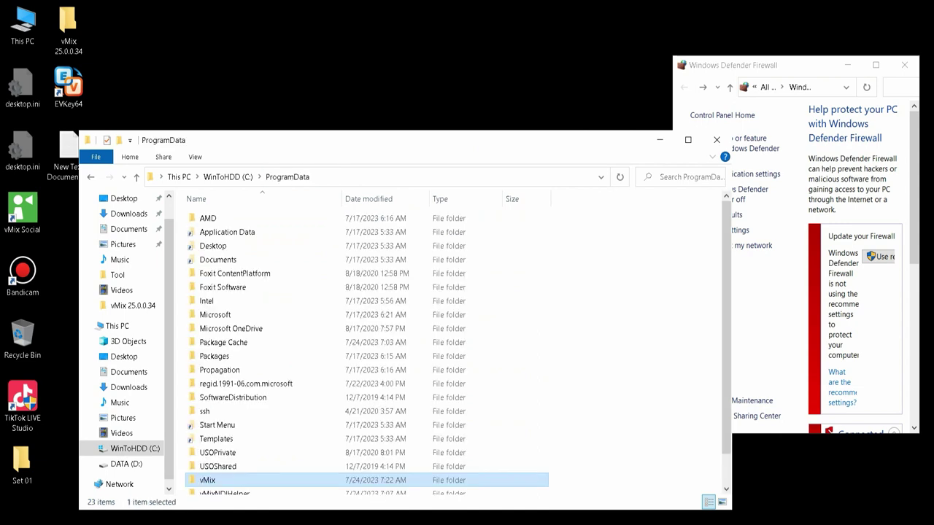
{"action": "scroll", "coordinate": [292, 466], "scroll_direction": "down", "scroll_amount": 1}
{"action": "right_click", "coordinate": [260, 446]}
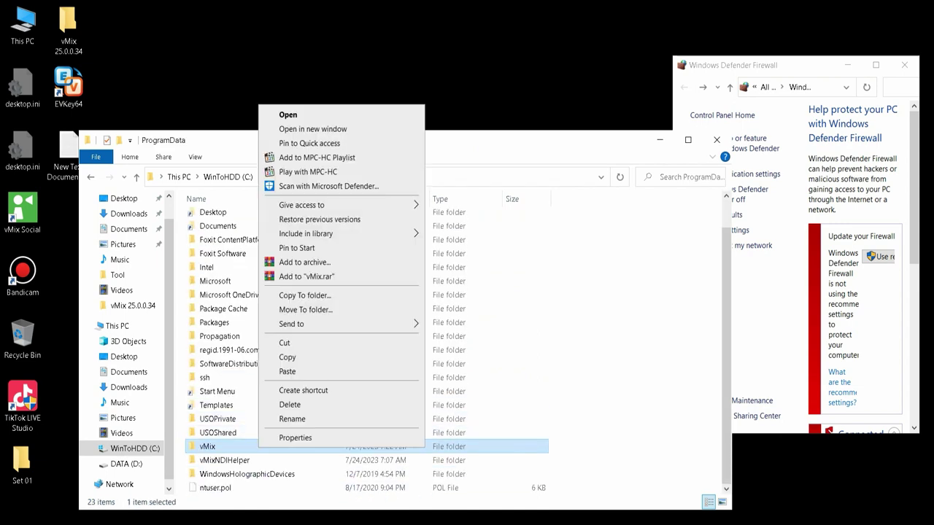
{"action": "left_click", "coordinate": [289, 405]}
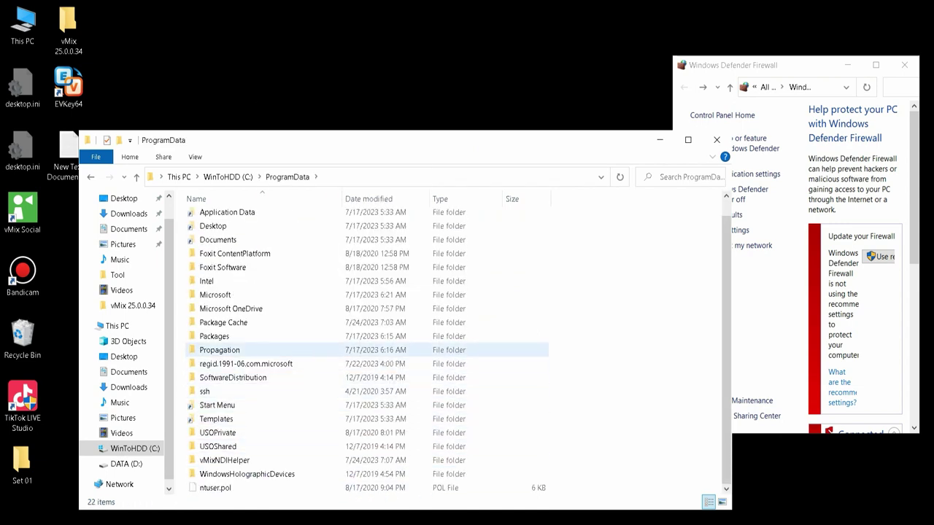
{"action": "left_click", "coordinate": [227, 177]}
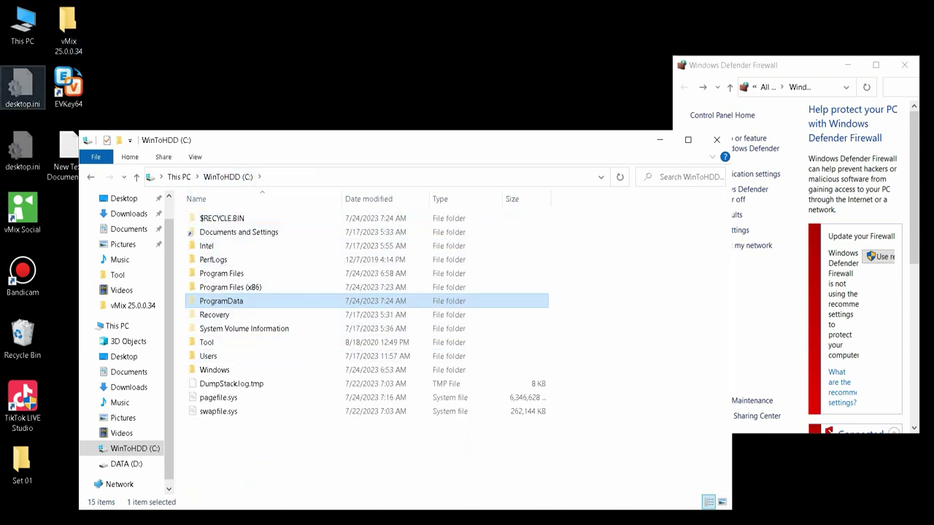
Step: Empty the Recycle Bin from the desktop and confirm the permanent deletion
{"action": "left_click", "coordinate": [22, 87]}
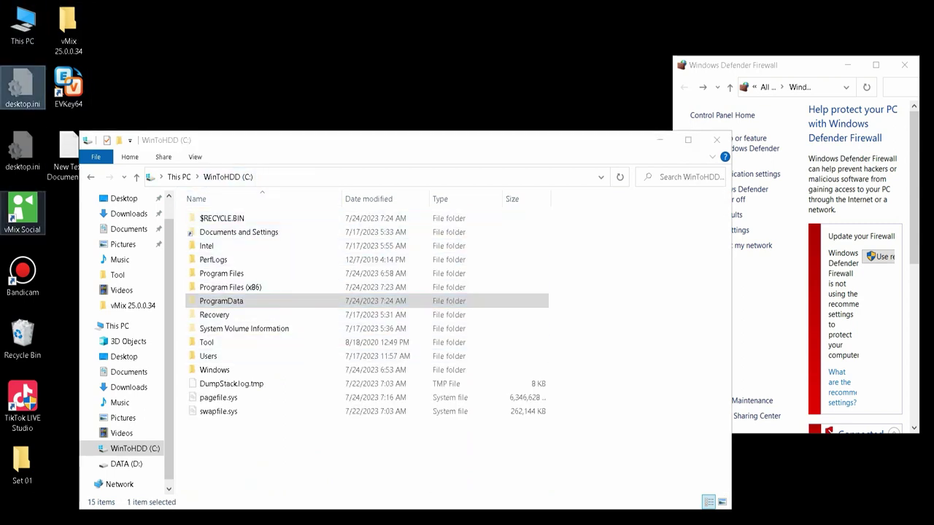
{"action": "right_click", "coordinate": [21, 340]}
{"action": "left_click", "coordinate": [58, 365]}
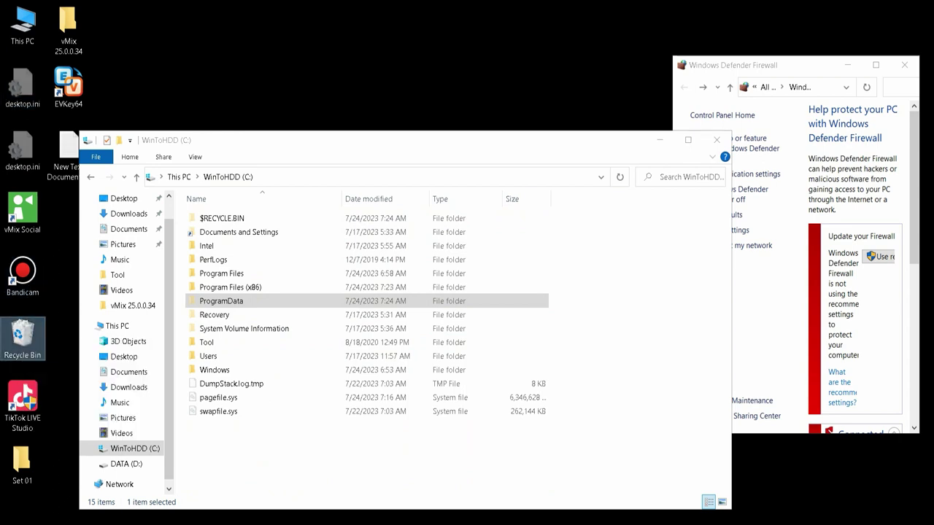
{"action": "left_click", "coordinate": [511, 315]}
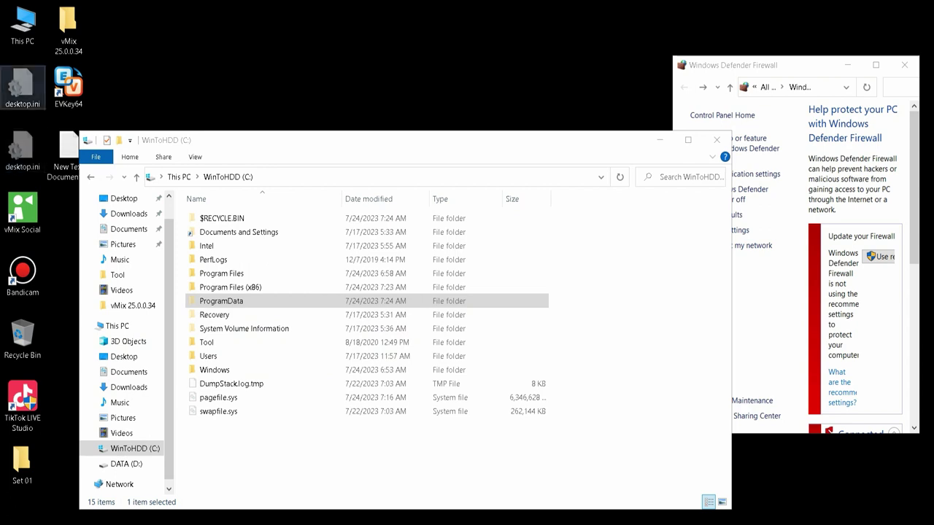
Step: Open the vMix 25.0.0.34 folder on the desktop and launch the vmix25.exe installer
{"action": "double_click", "coordinate": [69, 29]}
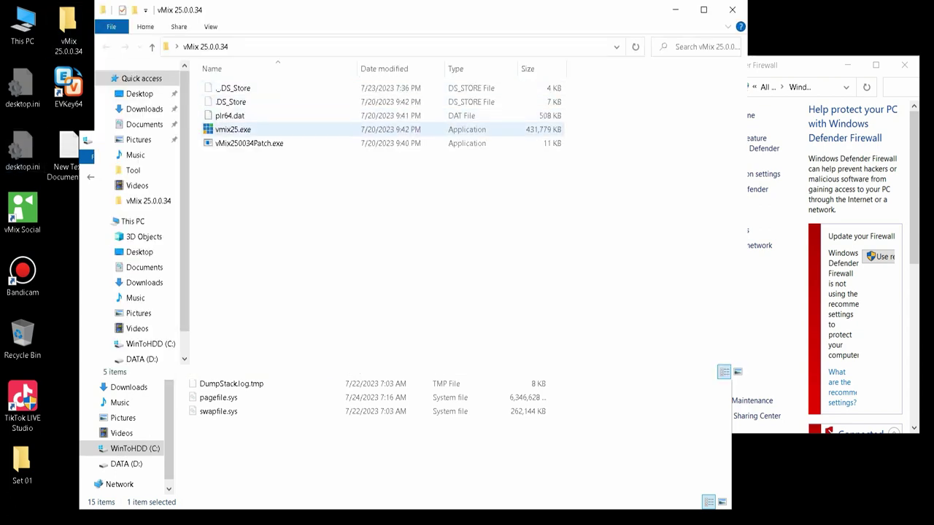
{"action": "double_click", "coordinate": [233, 130]}
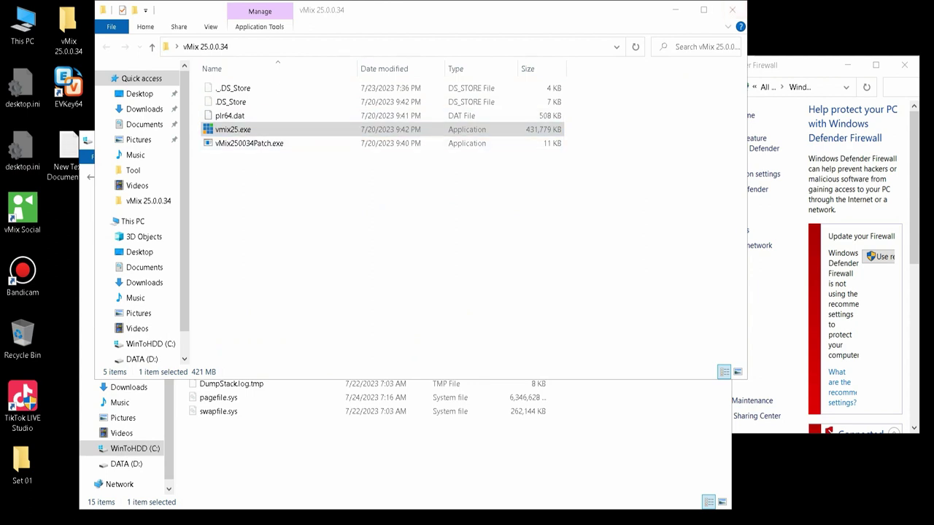
Step: Close the Windows Defender Firewall window and the WinToHDD (C:) folder window
{"action": "left_click", "coordinate": [818, 65]}
{"action": "left_click", "coordinate": [904, 65]}
{"action": "left_click", "coordinate": [569, 438]}
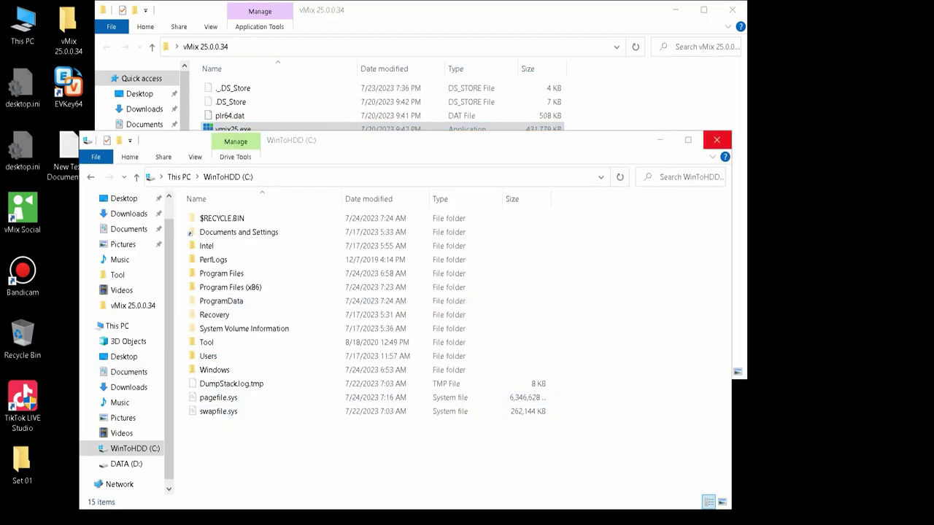
{"action": "left_click", "coordinate": [717, 139]}
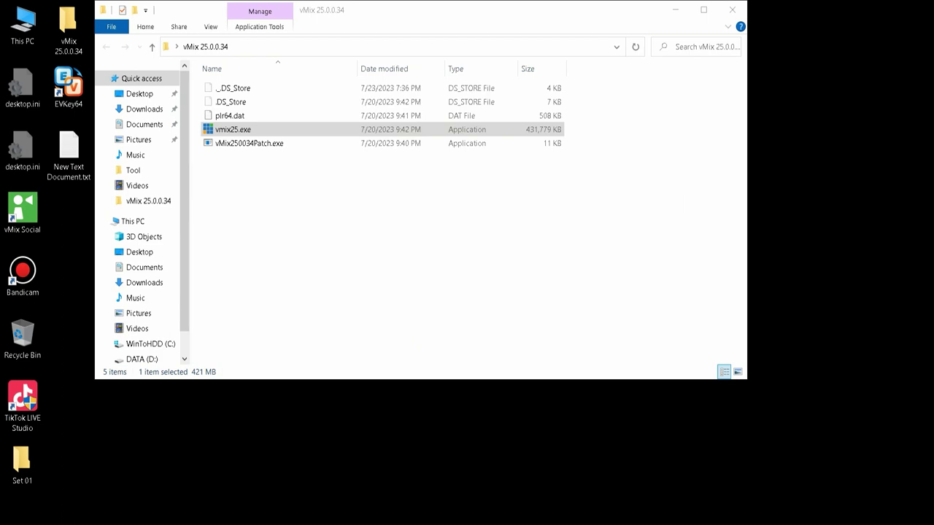
{"action": "right_click", "coordinate": [792, 107]}
{"action": "left_click", "coordinate": [825, 183]}
{"action": "right_click", "coordinate": [793, 136]}
{"action": "left_click", "coordinate": [825, 213]}
{"action": "right_click", "coordinate": [792, 146]}
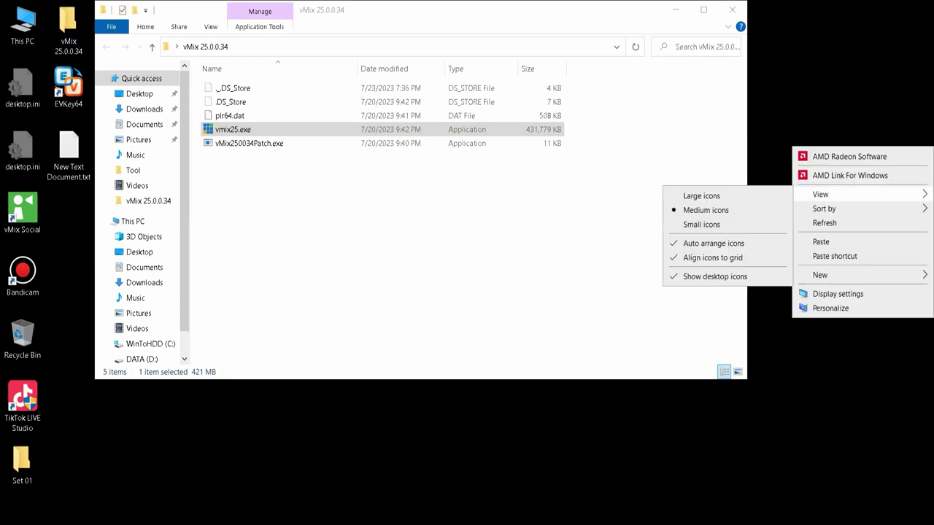
{"action": "left_click", "coordinate": [825, 222]}
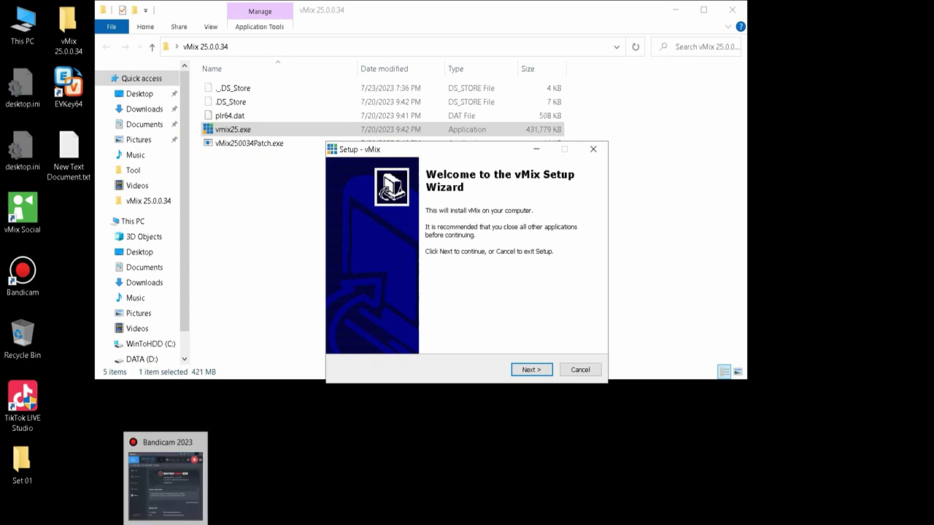
Step: Bring up the vMix Setup wizard, go past its welcome page and accept the license agreement
{"action": "mouse_move", "coordinate": [195, 524]}
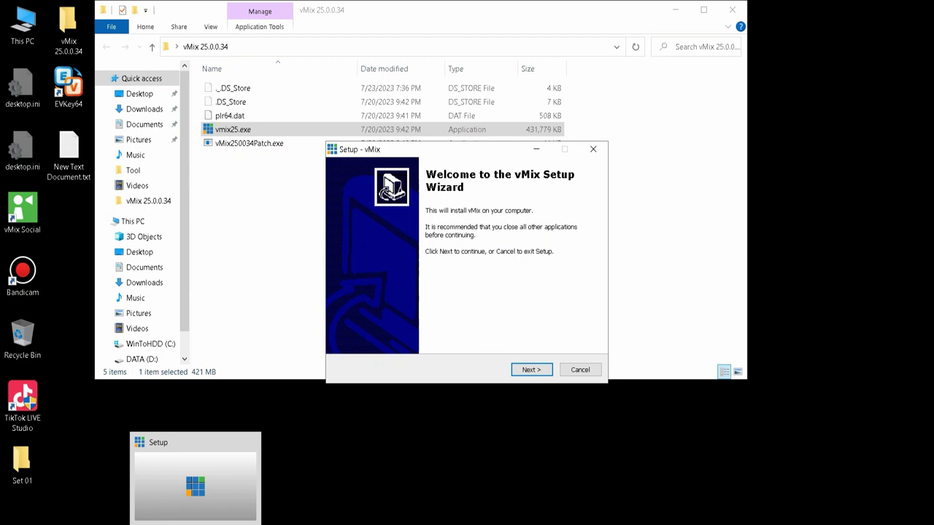
{"action": "key", "text": "Return"}
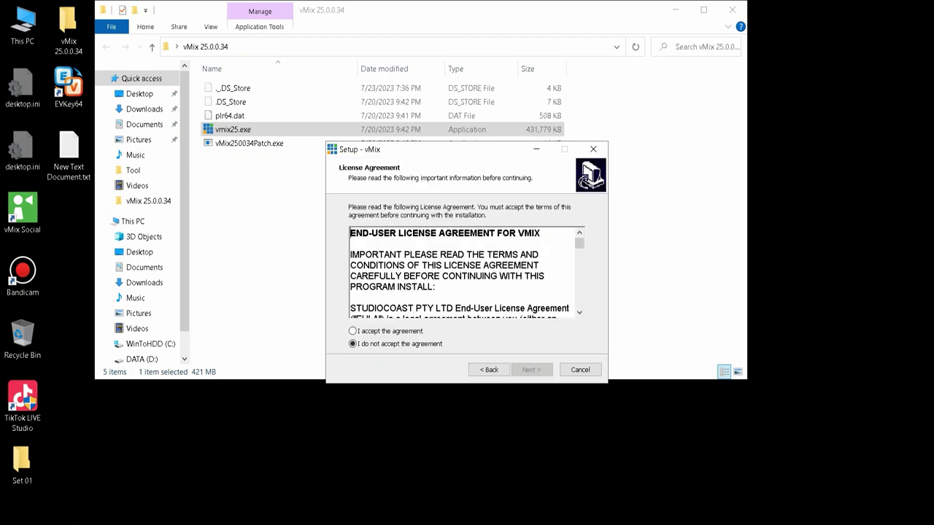
{"action": "key", "text": "Up"}
{"action": "key", "text": "Return"}
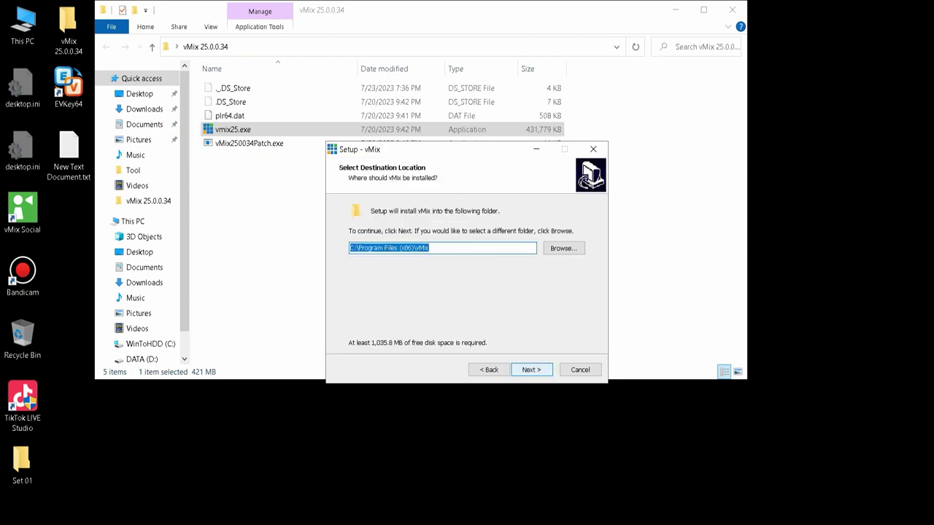
Step: Keep the destination C:\Program Files (x86)\vMix and the remaining default setup options, and start the installation
{"action": "key", "text": "Return"}
{"action": "key", "text": "Return"}
{"action": "key", "text": "Return"}
{"action": "key", "text": "Return"}
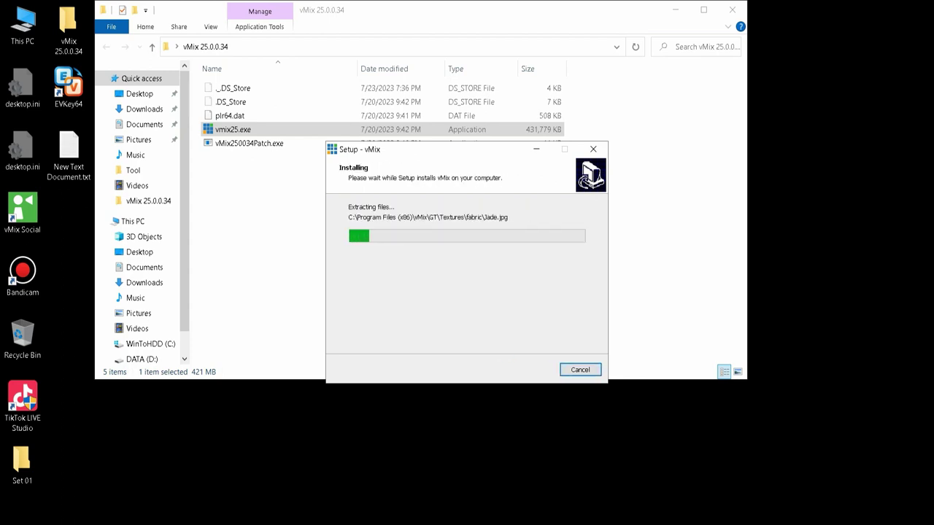
{"action": "mouse_move", "coordinate": [76, 522]}
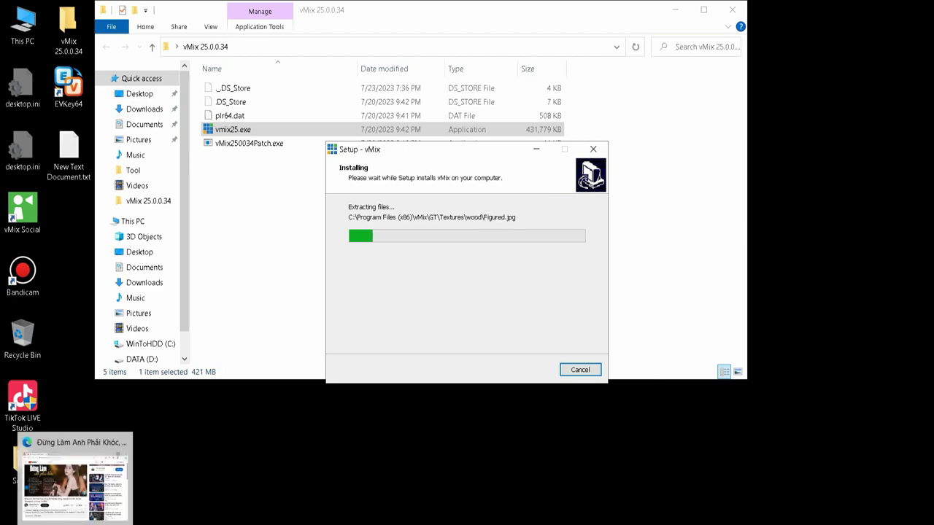
Step: Switch to the browser, play the YouTube video "HOA BẰNG LĂNG - SÓNG GIÓ", and minimize the browser window
{"action": "left_click", "coordinate": [75, 482]}
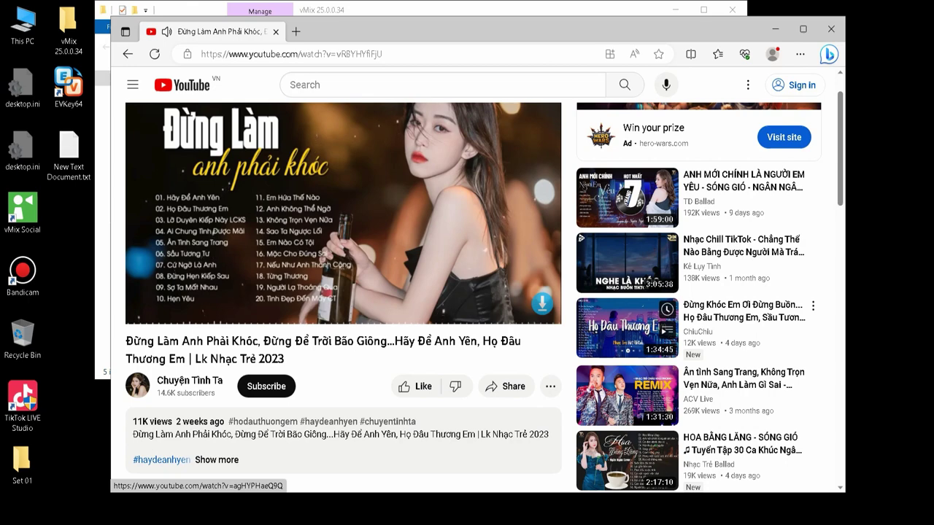
{"action": "scroll", "coordinate": [642, 329], "scroll_direction": "down", "scroll_amount": 2}
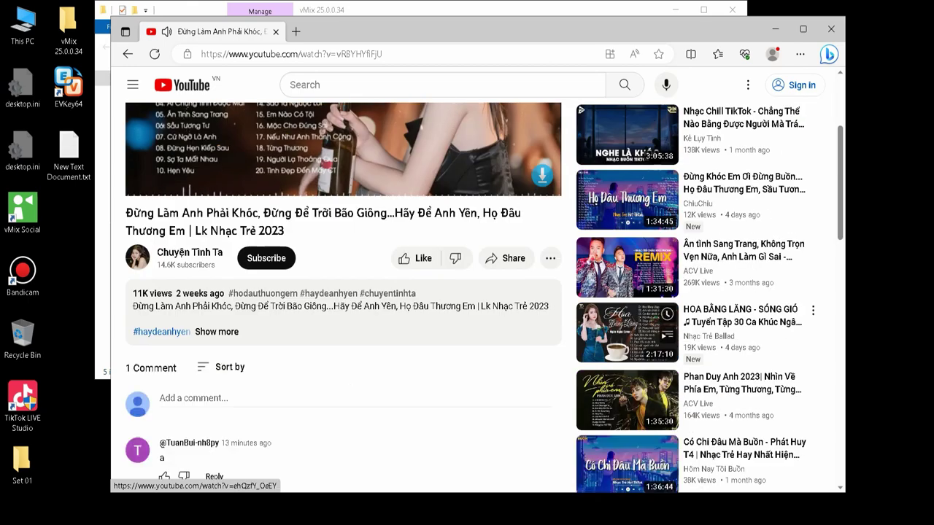
{"action": "left_click", "coordinate": [627, 332]}
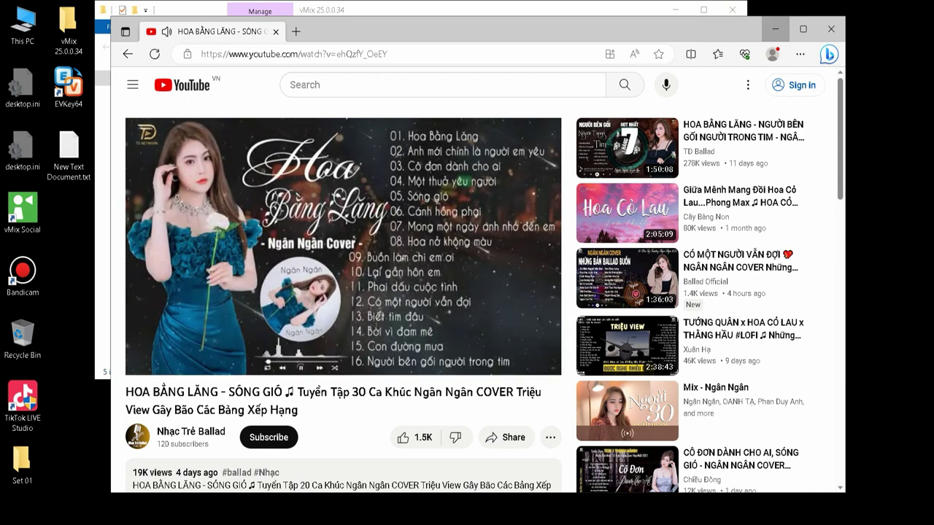
{"action": "left_click", "coordinate": [775, 29]}
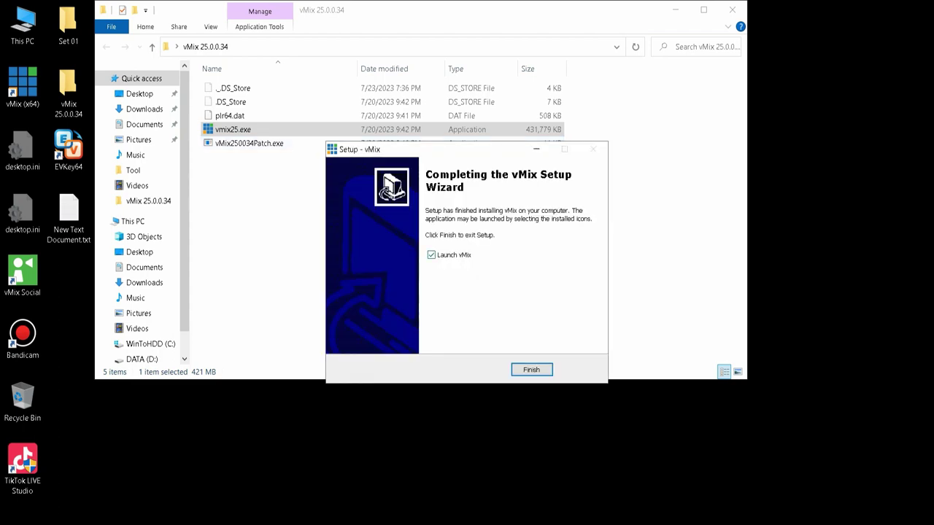
Step: Finish the vMix Setup wizard without launching vMix, and open the file location of the vMix (x64) desktop shortcut
{"action": "left_click", "coordinate": [431, 255]}
{"action": "left_click", "coordinate": [531, 369]}
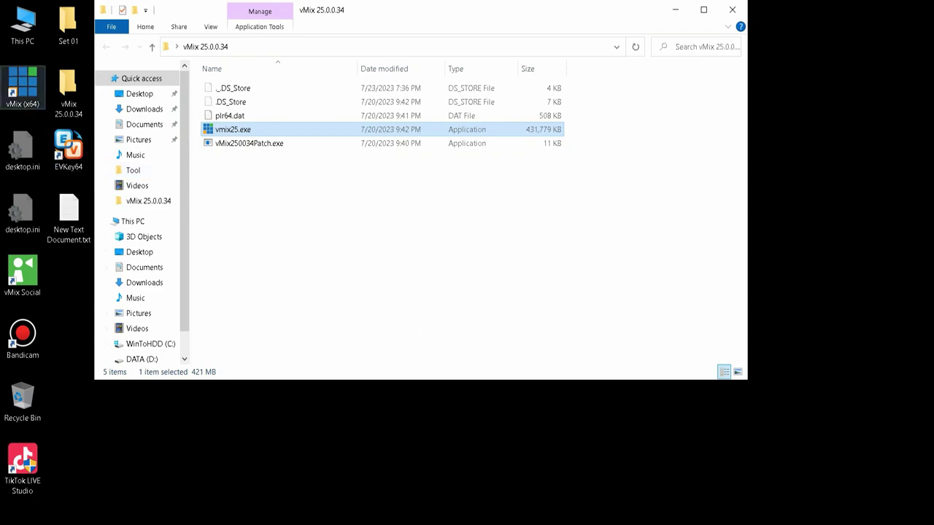
{"action": "right_click", "coordinate": [23, 79]}
{"action": "left_click", "coordinate": [55, 100]}
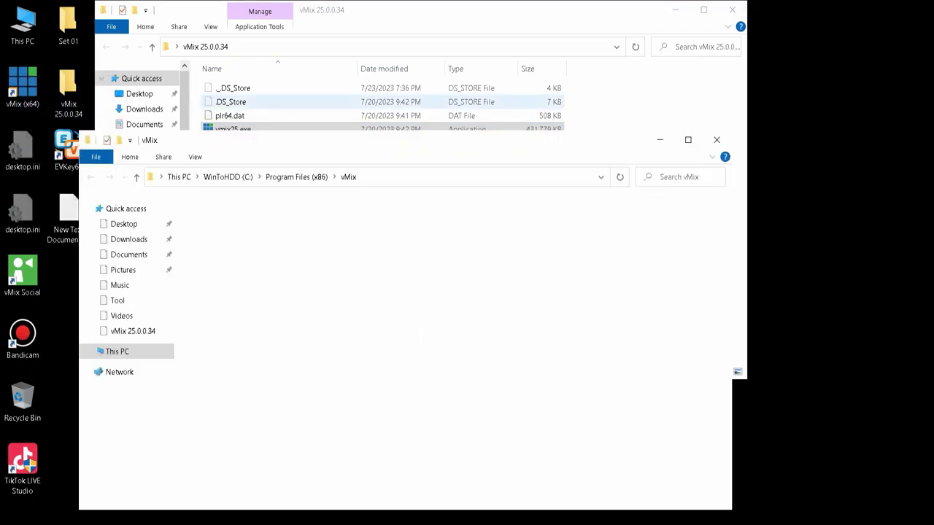
Step: Copy plr64.dat and vMix250034Patch.exe from the vMix 25.0.0.34 folder into Program Files (x86)\vMix, replacing the existing file and granting administrator permission
{"action": "left_click", "coordinate": [343, 11]}
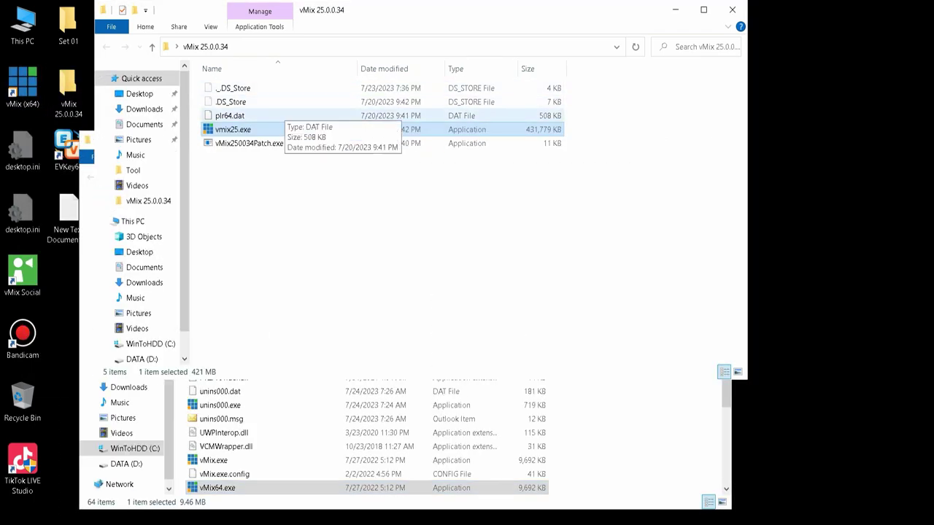
{"action": "left_click", "coordinate": [283, 114]}
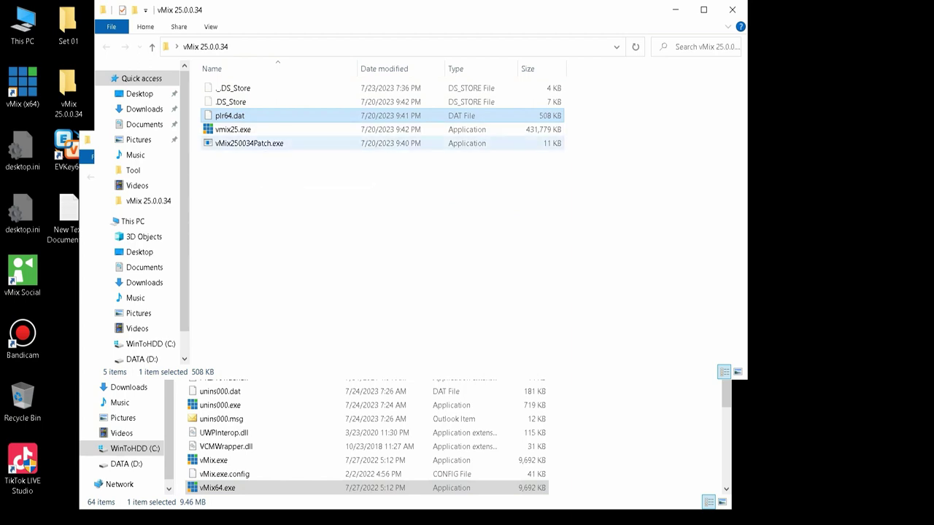
{"action": "left_click", "coordinate": [283, 143], "text": "ctrl"}
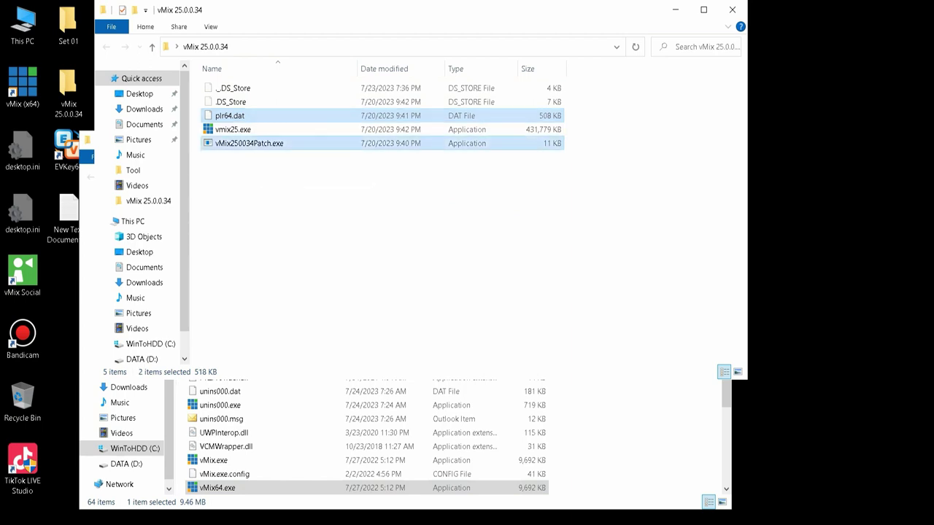
{"action": "left_click", "coordinate": [634, 436]}
{"action": "key", "text": "ctrl+v"}
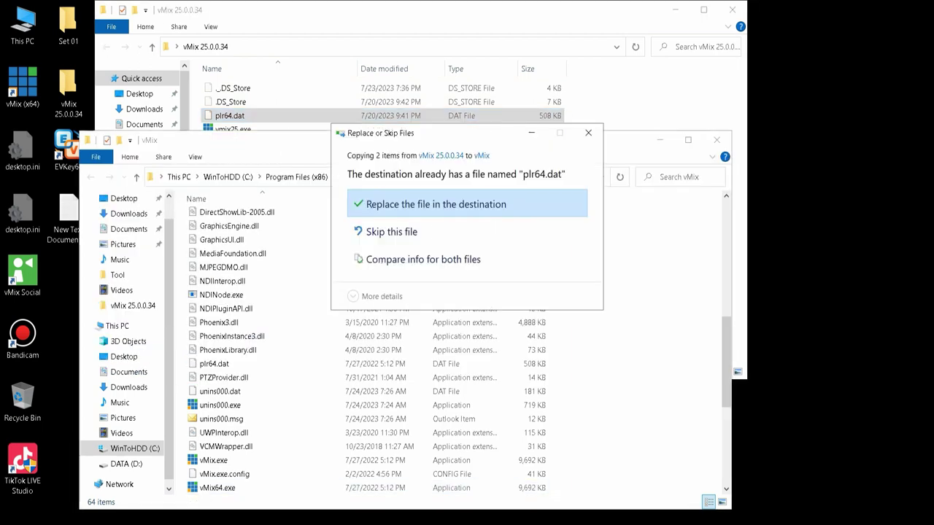
{"action": "left_click", "coordinate": [467, 204]}
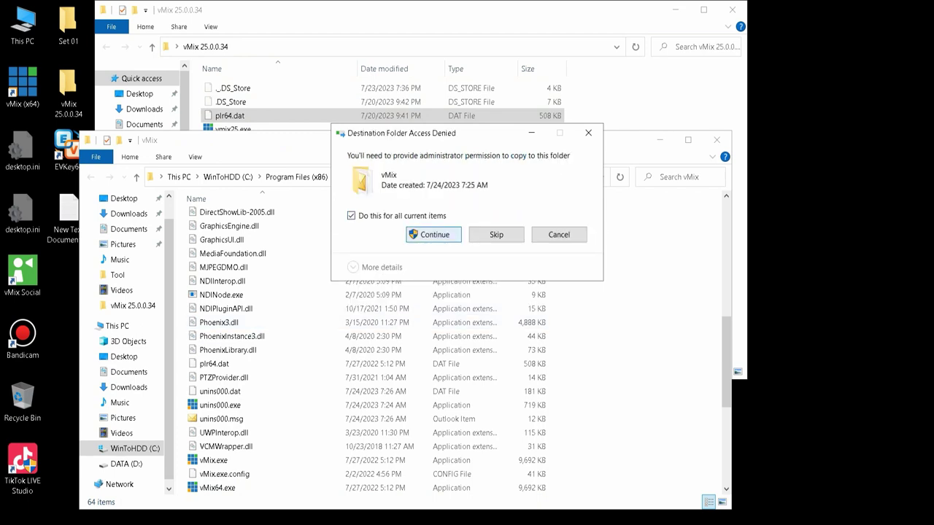
{"action": "key", "text": "Return"}
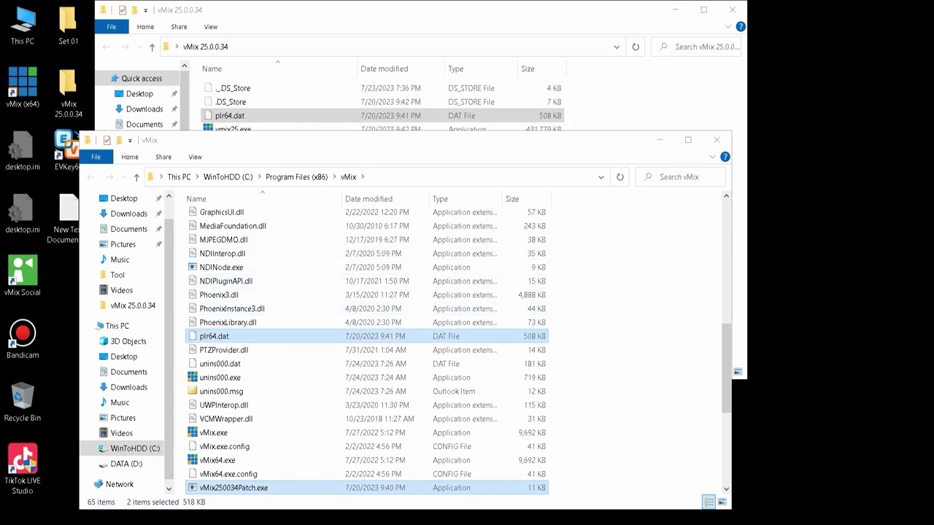
Step: Launch vMix250034Patch.exe from the vMix program folder and start the patch with the ImgBB source
{"action": "scroll", "coordinate": [291, 405], "scroll_direction": "down", "scroll_amount": 2}
{"action": "right_click", "coordinate": [289, 402]}
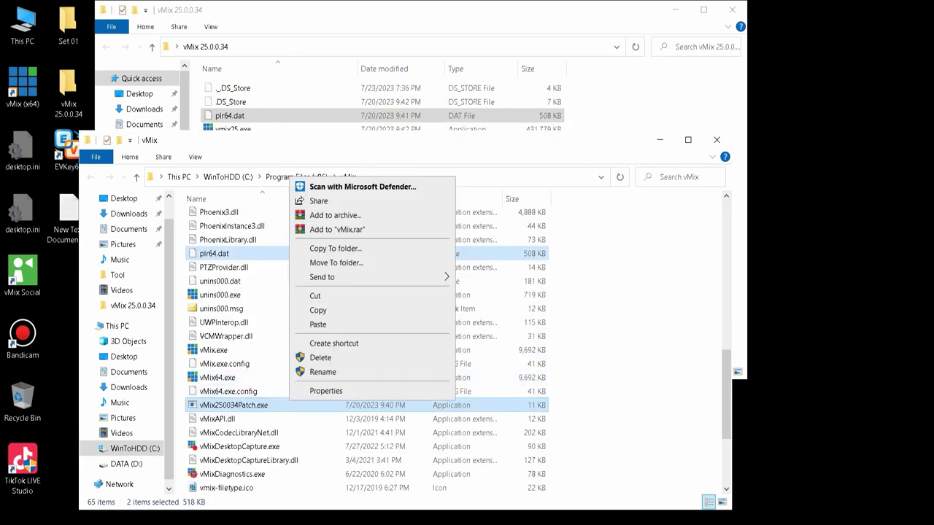
{"action": "left_click", "coordinate": [511, 405]}
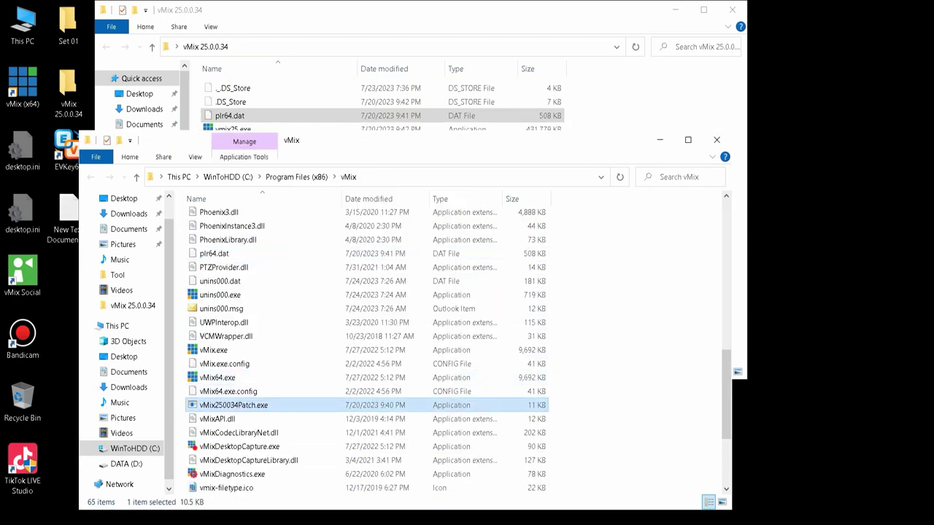
{"action": "right_click", "coordinate": [517, 403]}
{"action": "left_click", "coordinate": [570, 116]}
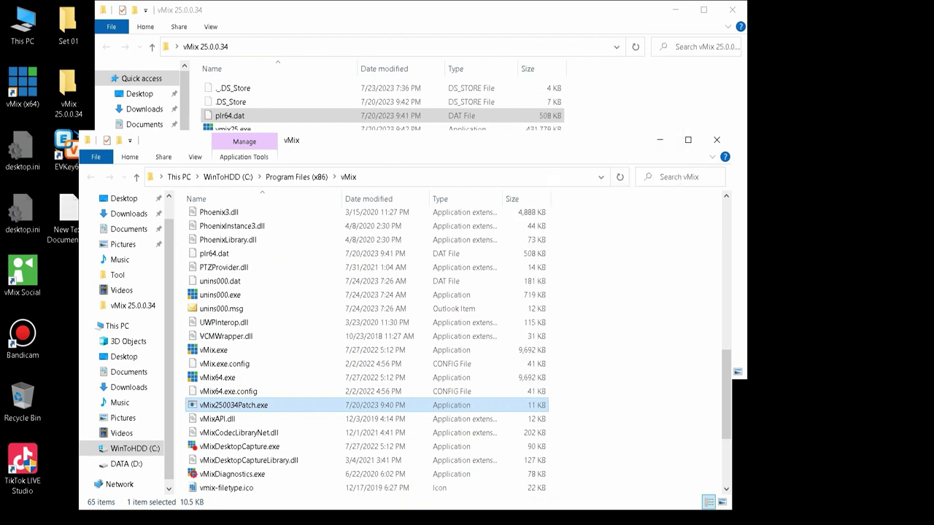
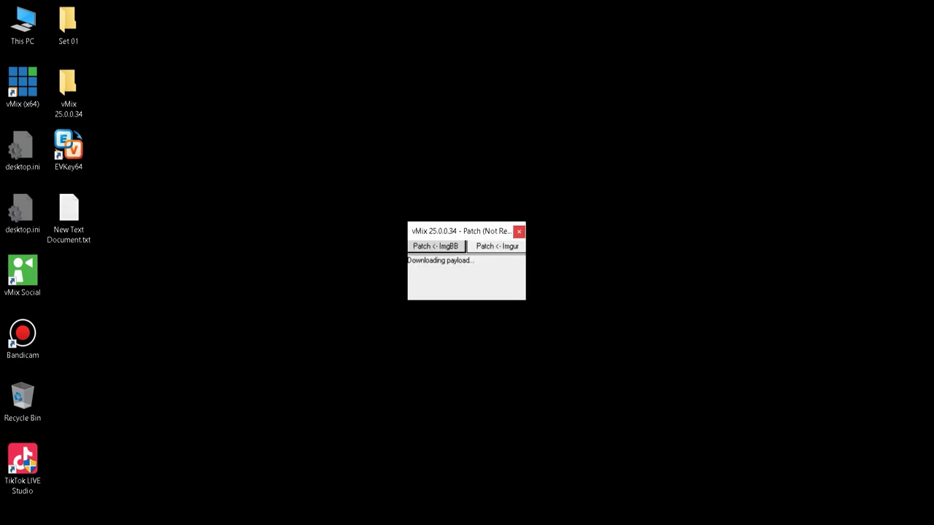
{"action": "right_click", "coordinate": [668, 116]}
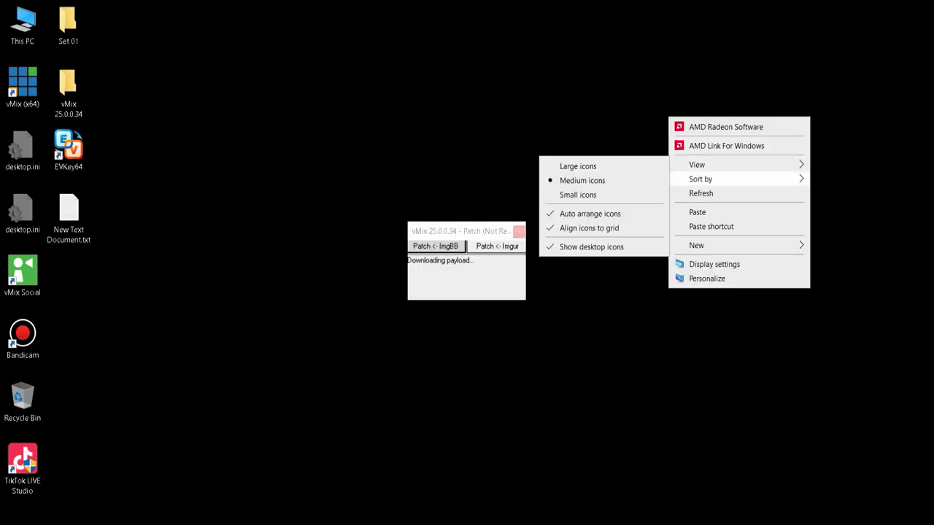
{"action": "left_click", "coordinate": [702, 192]}
{"action": "right_click", "coordinate": [639, 143]}
{"action": "left_click", "coordinate": [676, 220]}
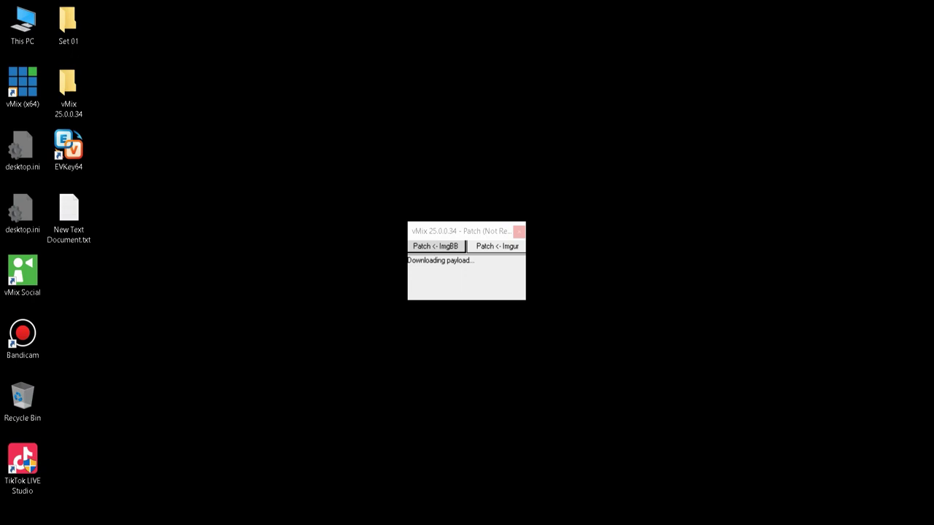
{"action": "right_click", "coordinate": [646, 160]}
{"action": "mouse_move", "coordinate": [676, 221]}
{"action": "key", "text": "Escape"}
{"action": "key", "text": "Escape"}
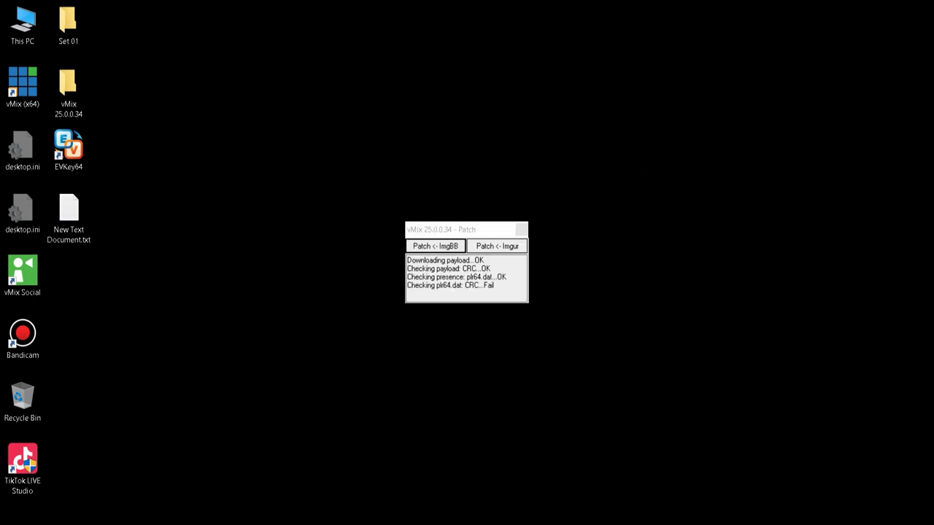
Step: Try the vMix 25.0.0.34 patch with the Imgur source
{"action": "left_click", "coordinate": [497, 246]}
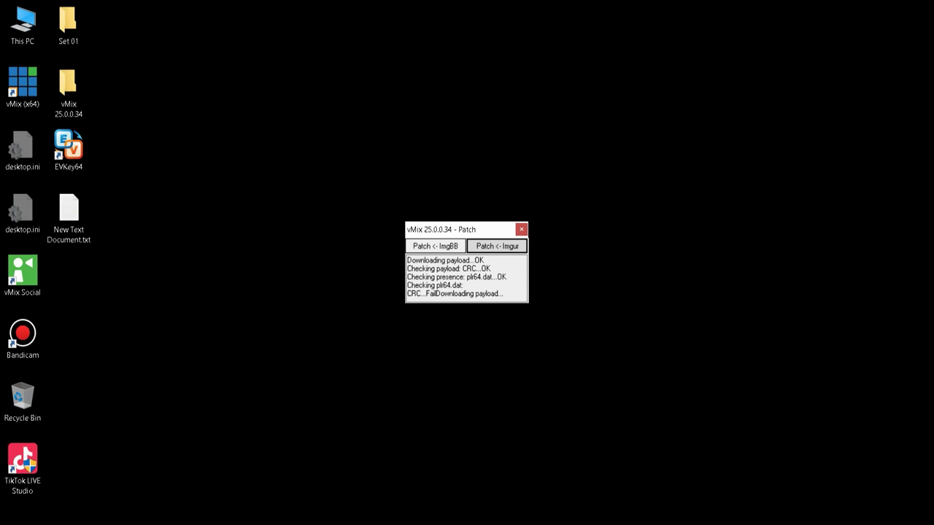
{"action": "right_click", "coordinate": [626, 238]}
{"action": "left_click", "coordinate": [653, 313]}
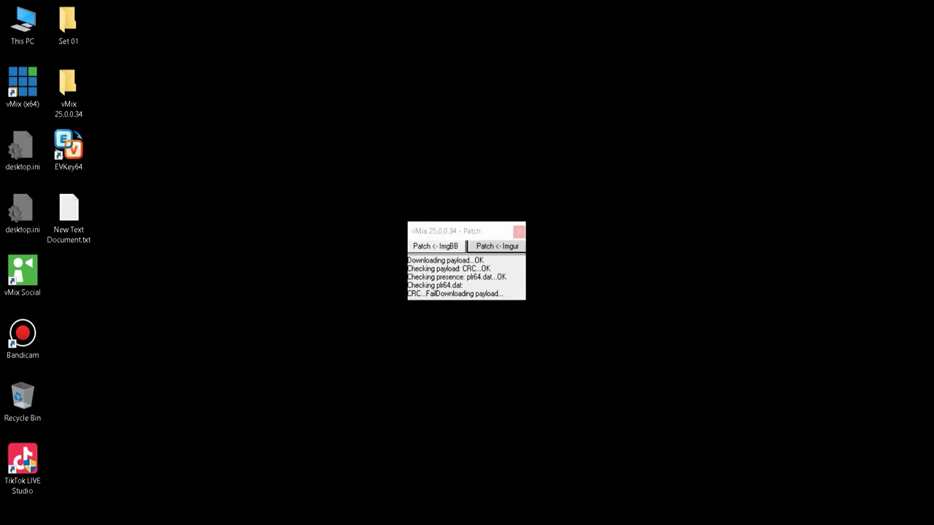
{"action": "right_click", "coordinate": [636, 208]}
{"action": "left_click", "coordinate": [667, 283]}
{"action": "right_click", "coordinate": [634, 204]}
{"action": "left_click", "coordinate": [667, 279]}
{"action": "right_click", "coordinate": [647, 214]}
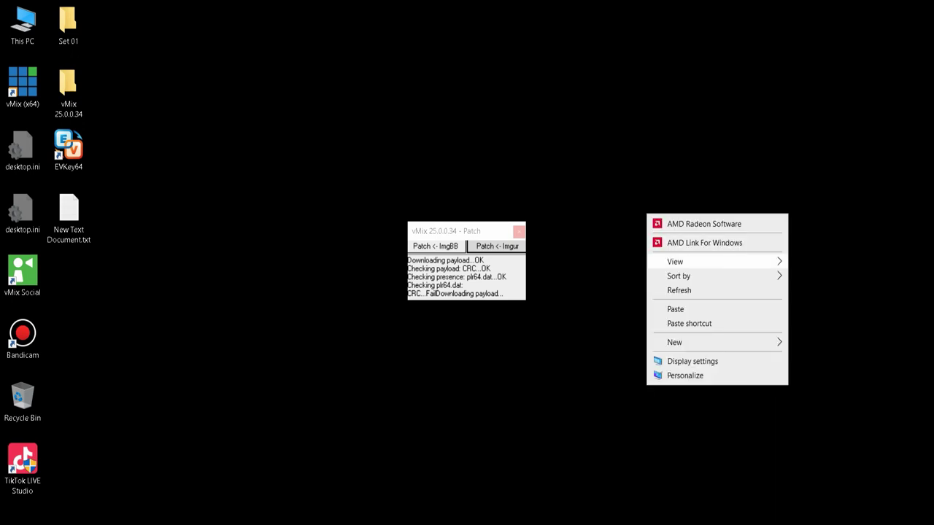
{"action": "left_click", "coordinate": [669, 290]}
{"action": "right_click", "coordinate": [646, 234]}
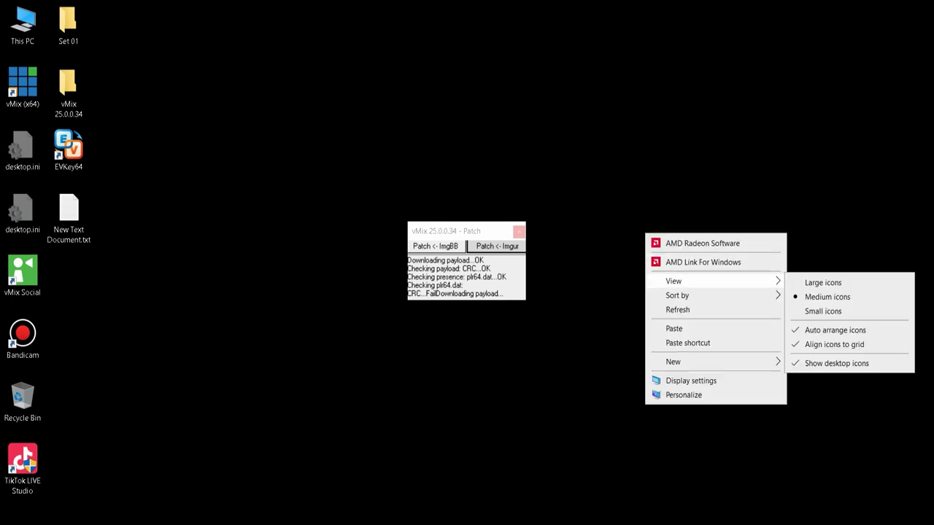
{"action": "left_click", "coordinate": [678, 309]}
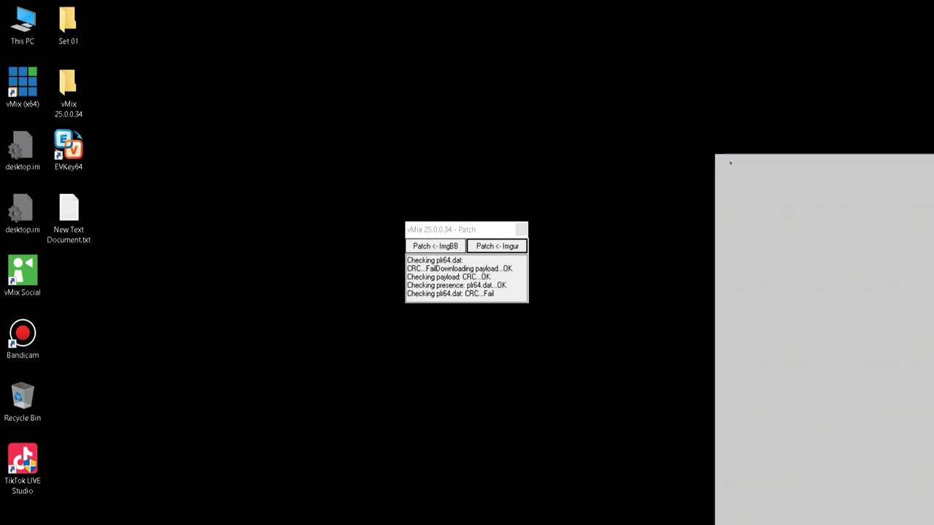
{"action": "left_click", "coordinate": [882, 235]}
{"action": "key", "text": "Escape"}
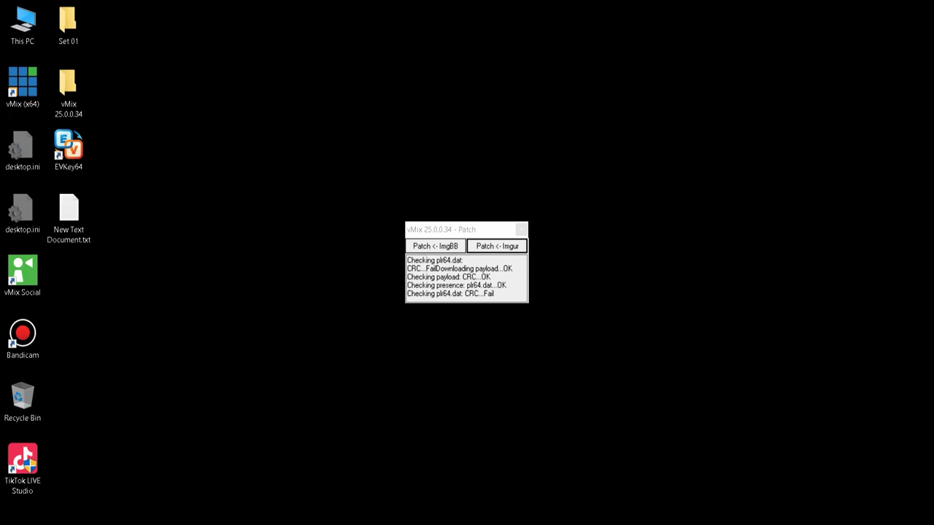
Step: Launch vMix (x64) from its desktop shortcut and close the vMix Error dialog
{"action": "left_click", "coordinate": [22, 87]}
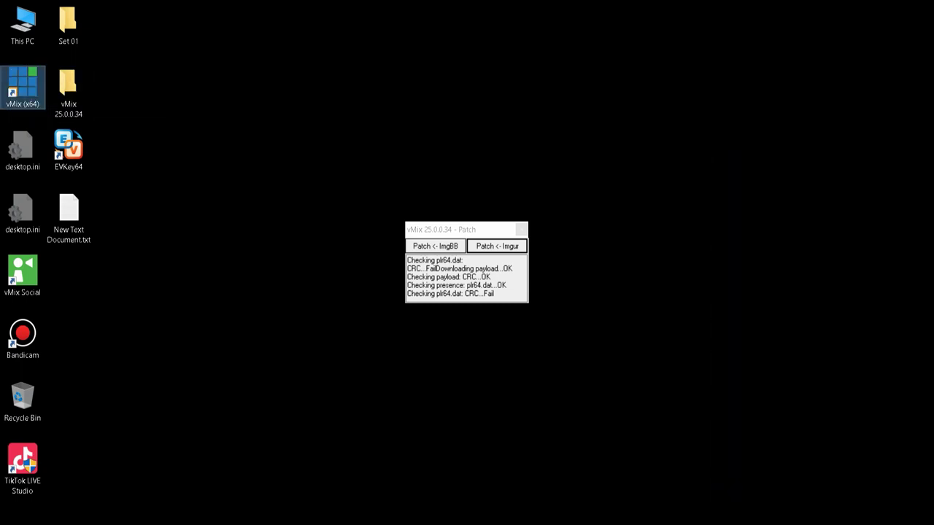
{"action": "right_click", "coordinate": [29, 74]}
{"action": "key", "text": "Escape"}
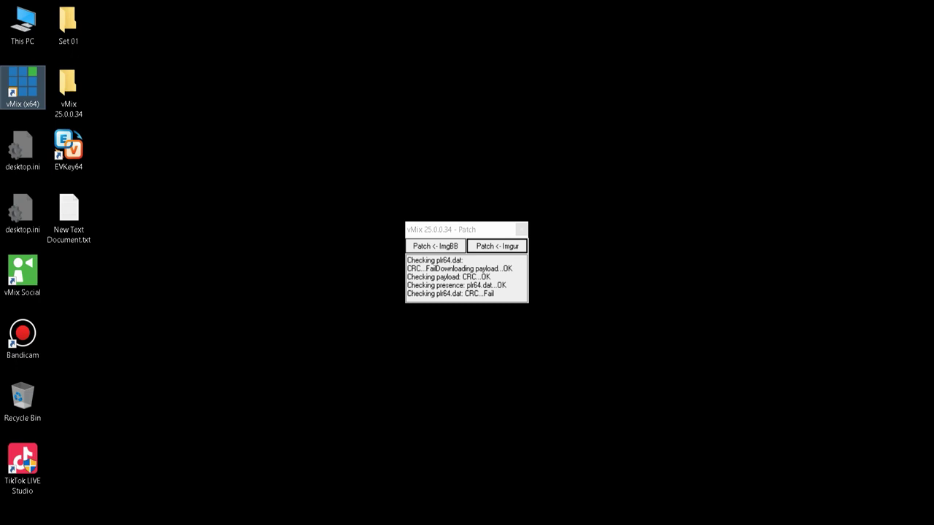
{"action": "key", "text": "Return"}
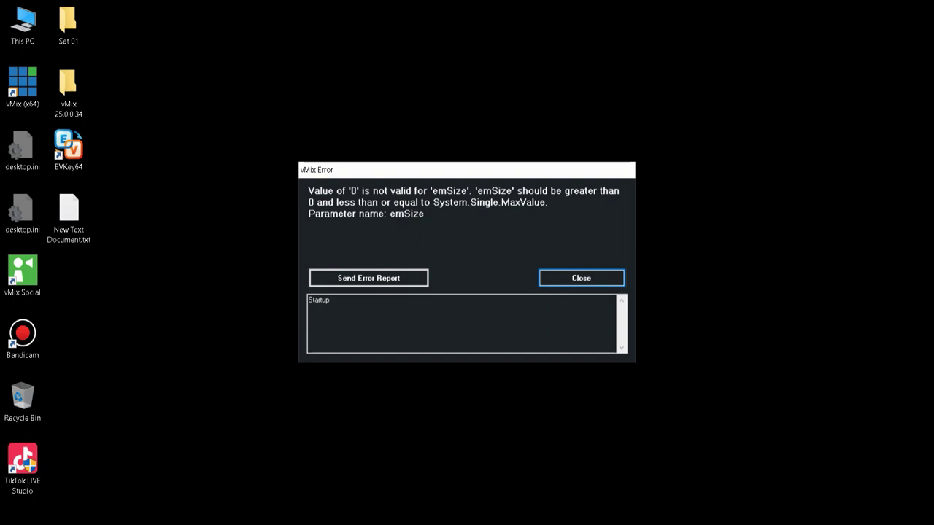
{"action": "key", "text": "Return"}
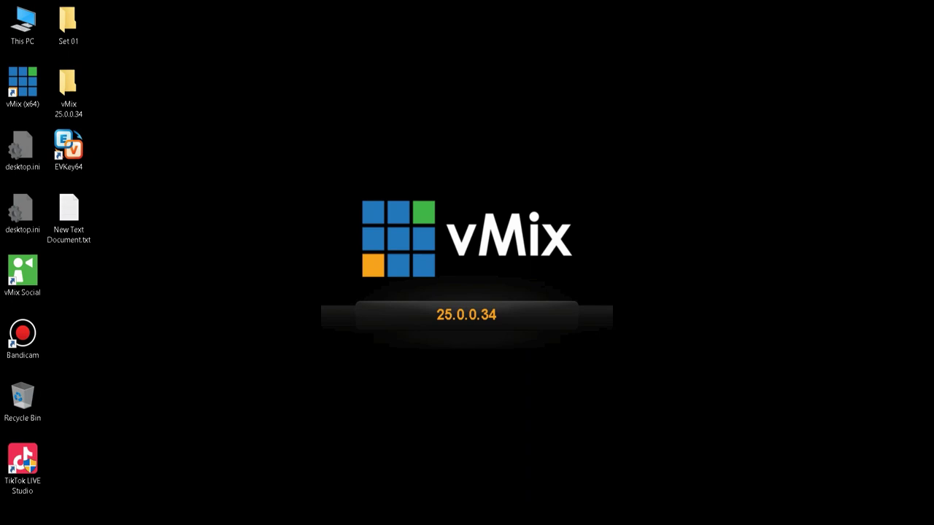
Step: Open a File Explorer window and go to the Tool folder on the WinToHDD (C:) drive
{"action": "key", "text": "super"}
{"action": "left_click", "coordinate": [523, 230]}
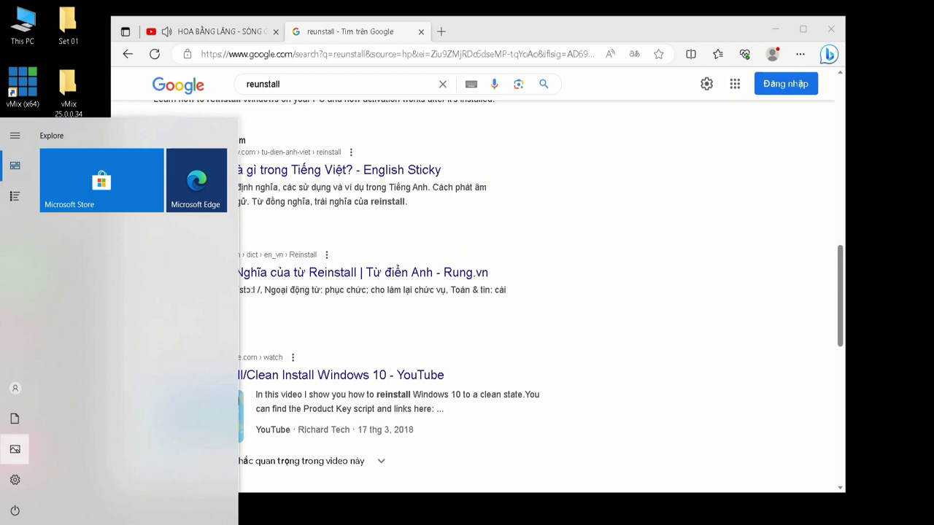
{"action": "mouse_move", "coordinate": [15, 480]}
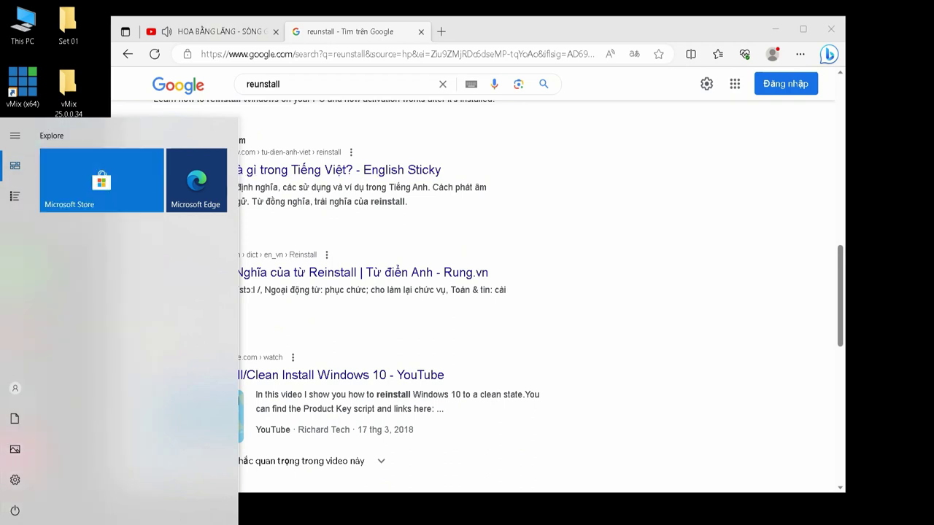
{"action": "key", "text": "super+e"}
{"action": "left_click", "coordinate": [277, 220]}
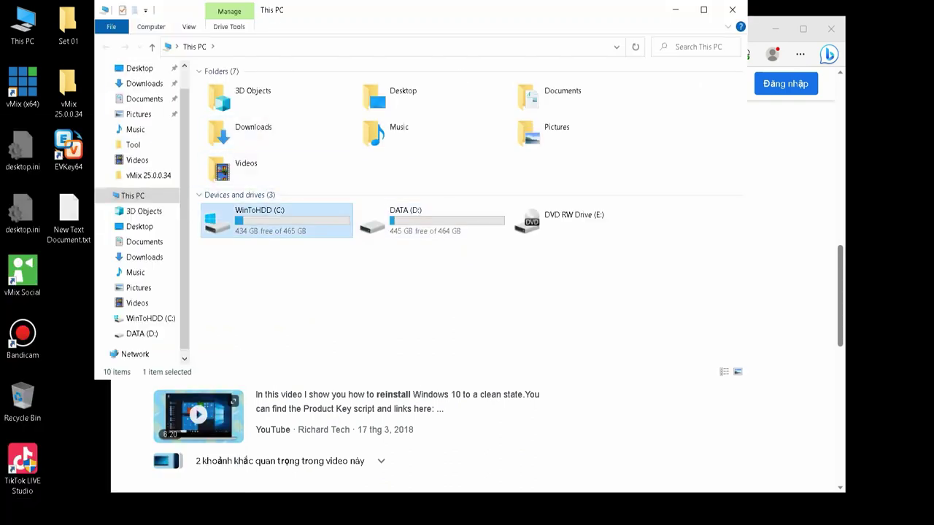
{"action": "key", "text": "Return"}
{"action": "key", "text": "d"}
{"action": "key", "text": "Down"}
{"action": "key", "text": "Down"}
{"action": "key", "text": "Down"}
{"action": "key", "text": "Down"}
{"action": "key", "text": "Down"}
{"action": "key", "text": "Down"}
{"action": "key", "text": "Down"}
{"action": "key", "text": "Down"}
{"action": "key", "text": "Down"}
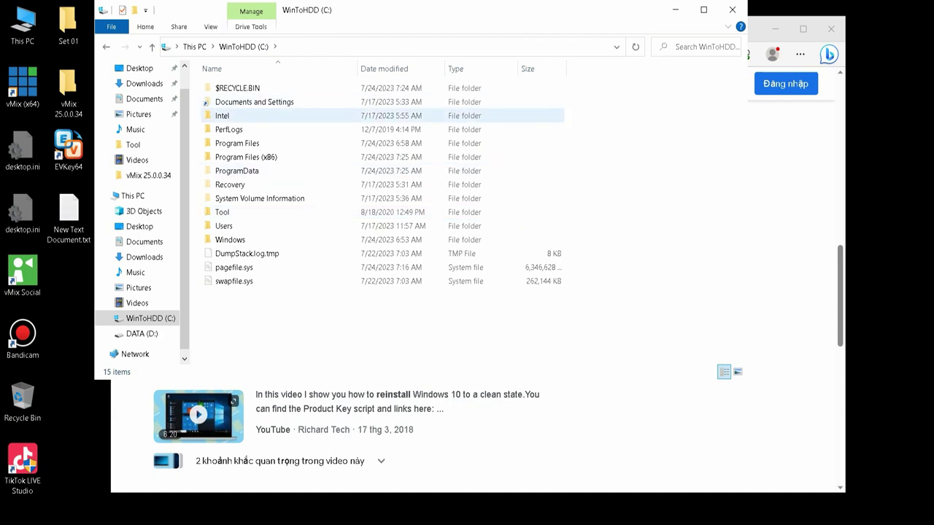
{"action": "key", "text": "Up"}
{"action": "key", "text": "Return"}
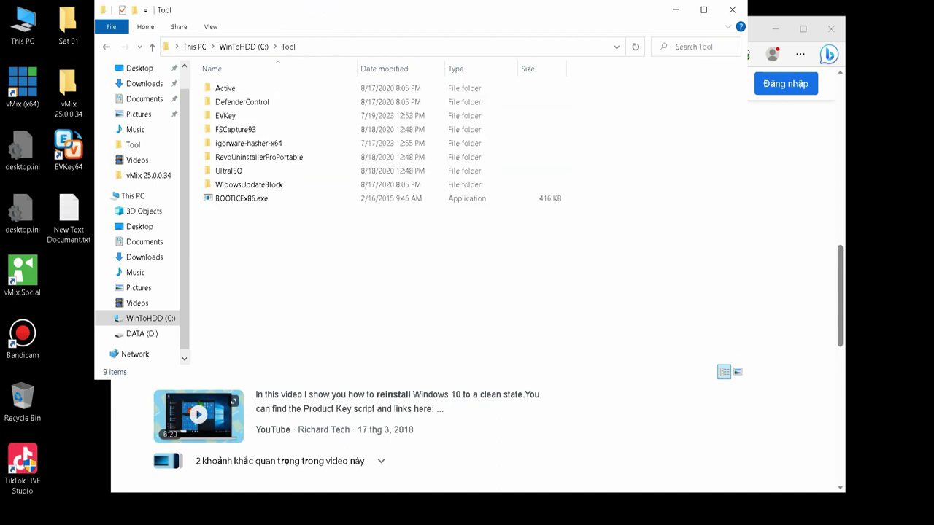
Step: Launch RevoUninstallerProPortable.exe from the RevoUninstallerProPortable folder inside Tool
{"action": "key", "text": "b"}
{"action": "key", "text": "Up"}
{"action": "key", "text": "Up"}
{"action": "key", "text": "Up"}
{"action": "key", "text": "Up"}
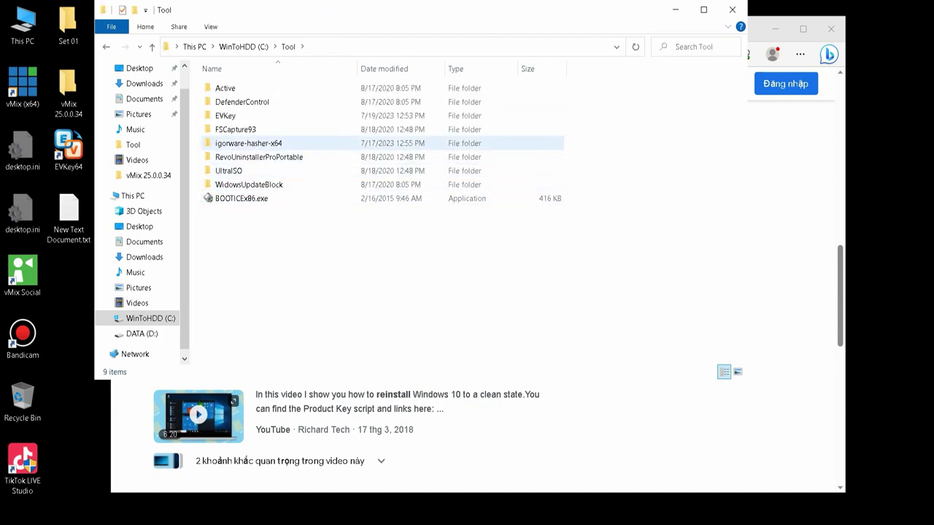
{"action": "key", "text": "Down"}
{"action": "key", "text": "Return"}
{"action": "key", "text": "r"}
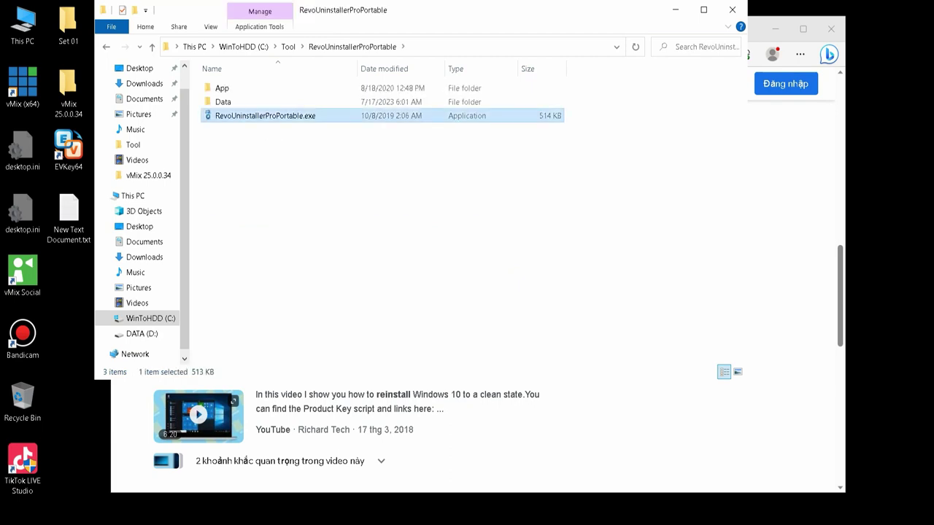
{"action": "key", "text": "Return"}
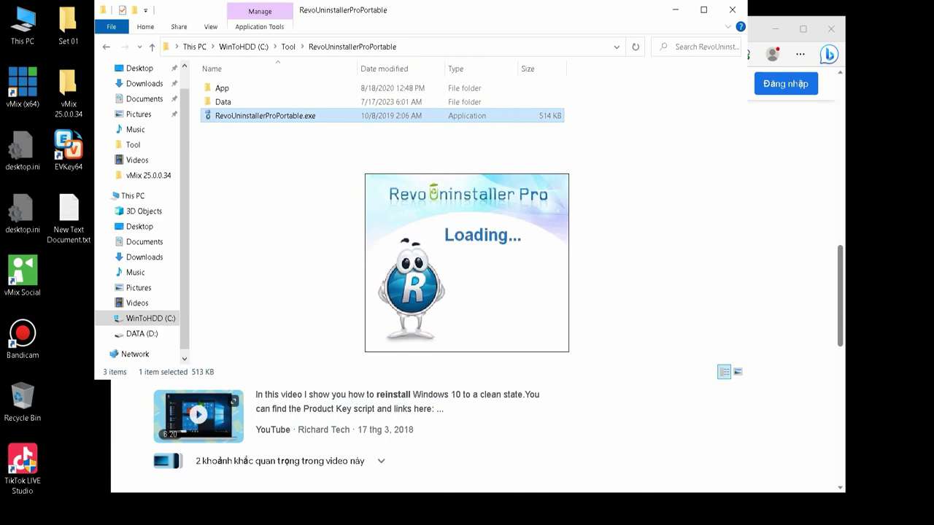
Step: Close the File Explorer window and the Google search tab, minimize the browser, and return to Revo Uninstaller Pro
{"action": "left_click", "coordinate": [732, 10]}
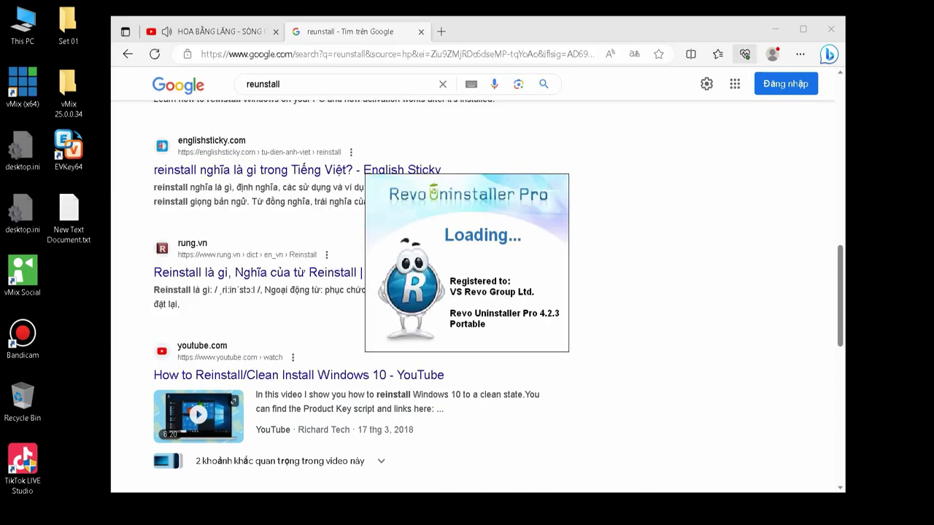
{"action": "left_click", "coordinate": [421, 32]}
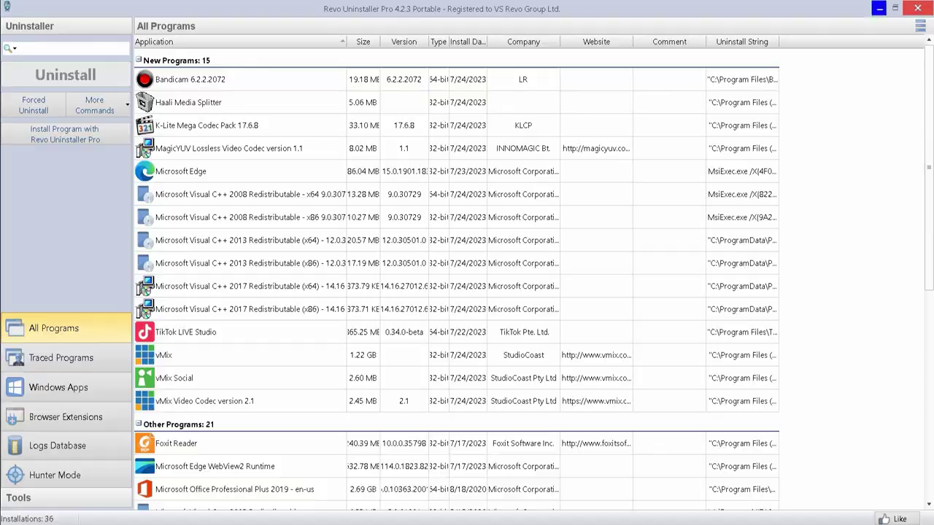
{"action": "left_click", "coordinate": [875, 9]}
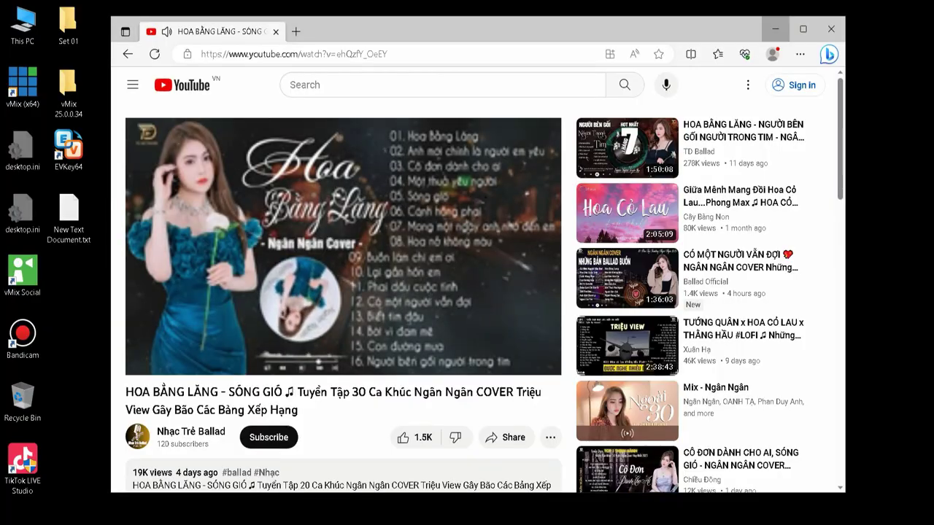
{"action": "left_click", "coordinate": [775, 29]}
{"action": "key", "text": "alt+Tab"}
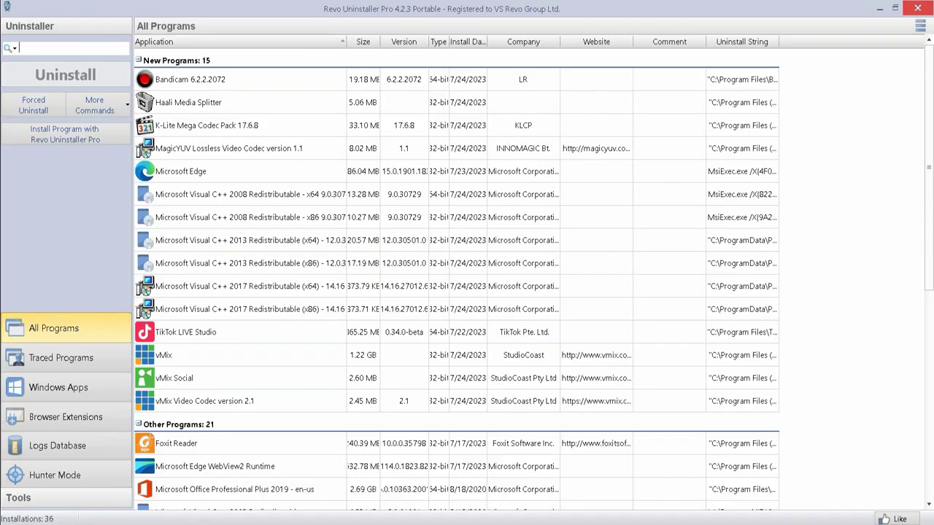
Step: Uninstall vMix and all of its components with its built-in uninstaller
{"action": "left_click", "coordinate": [241, 356]}
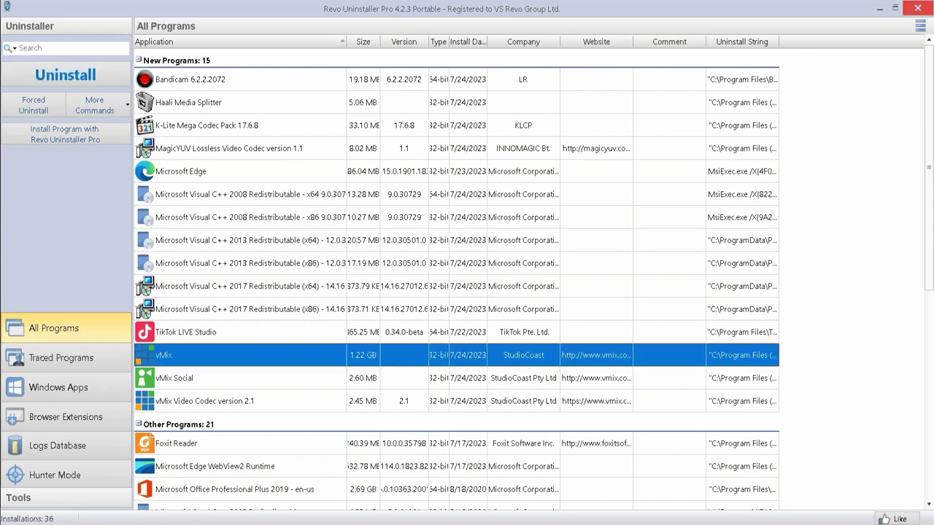
{"action": "right_click", "coordinate": [217, 358]}
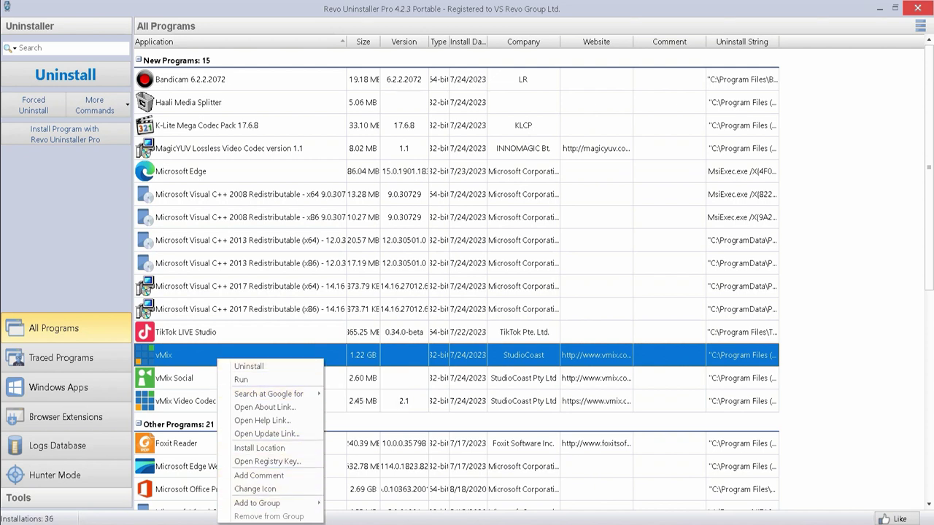
{"action": "left_click", "coordinate": [249, 366]}
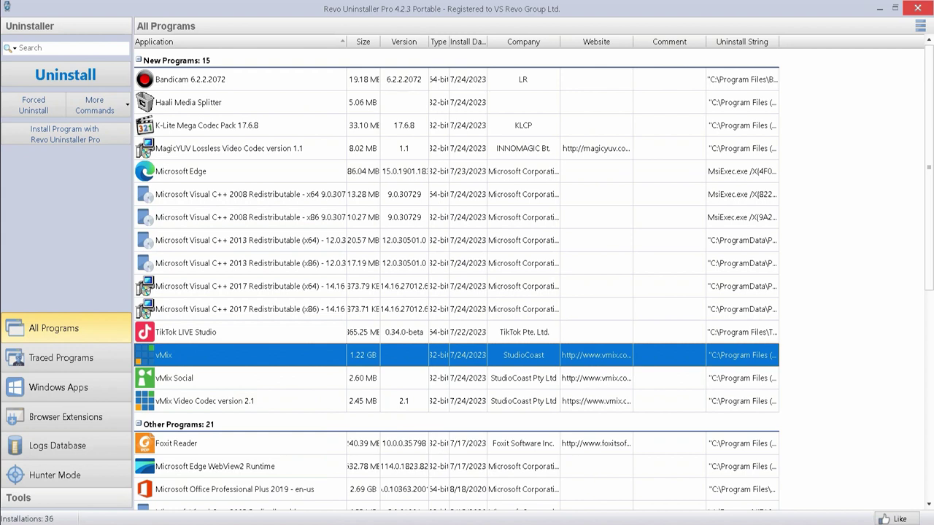
{"action": "key", "text": "Return"}
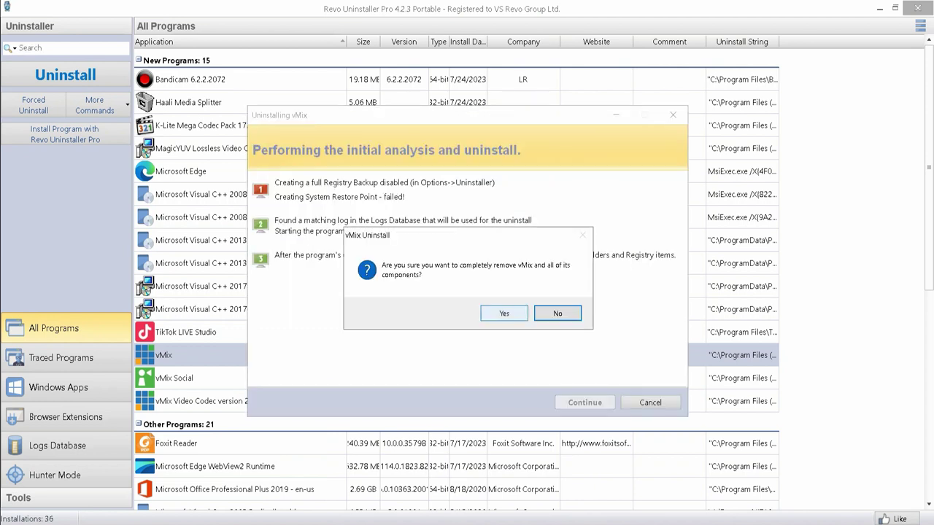
{"action": "key", "text": "Return"}
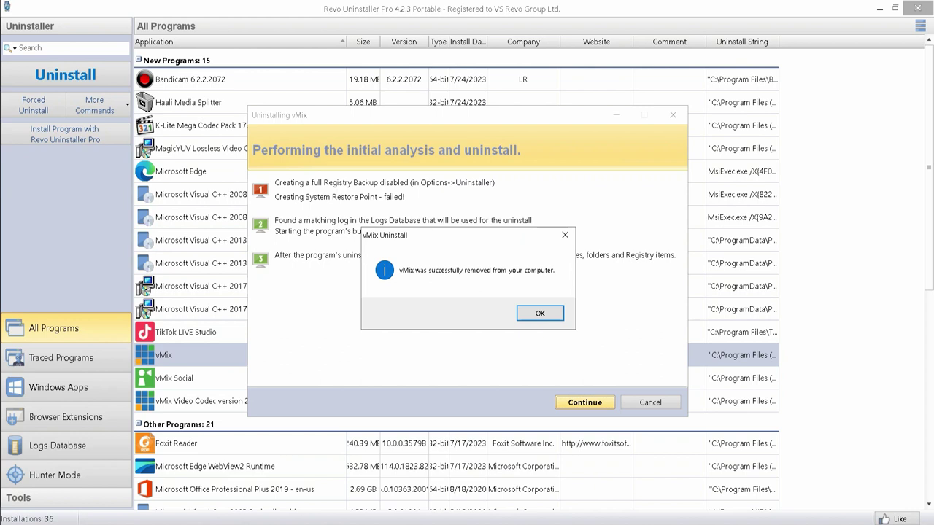
{"action": "left_click", "coordinate": [540, 313]}
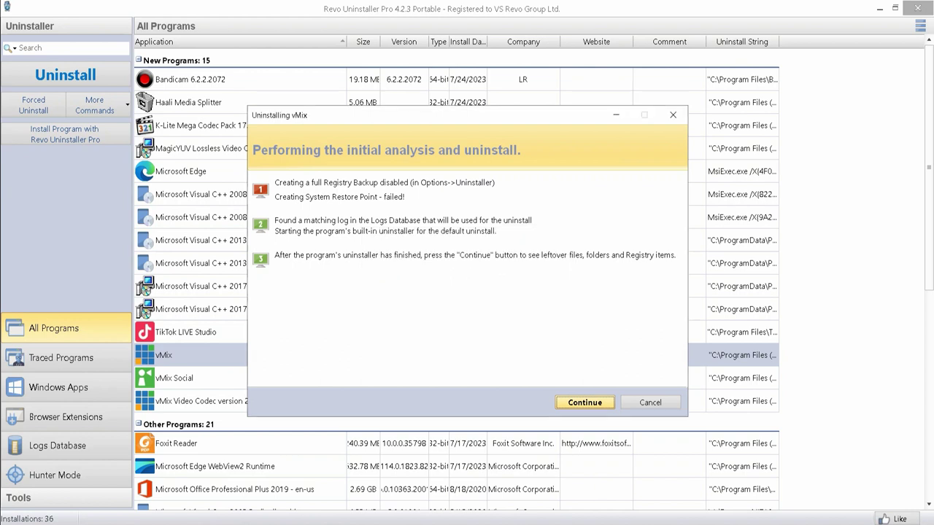
Step: Continue to the vMix leftovers and delete all leftover Registry items
{"action": "key", "text": "Return"}
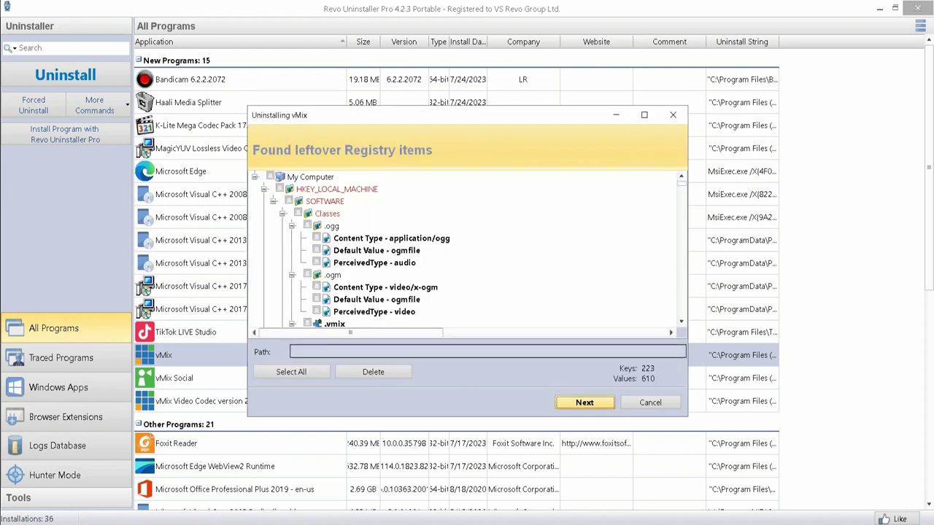
{"action": "left_click", "coordinate": [292, 371]}
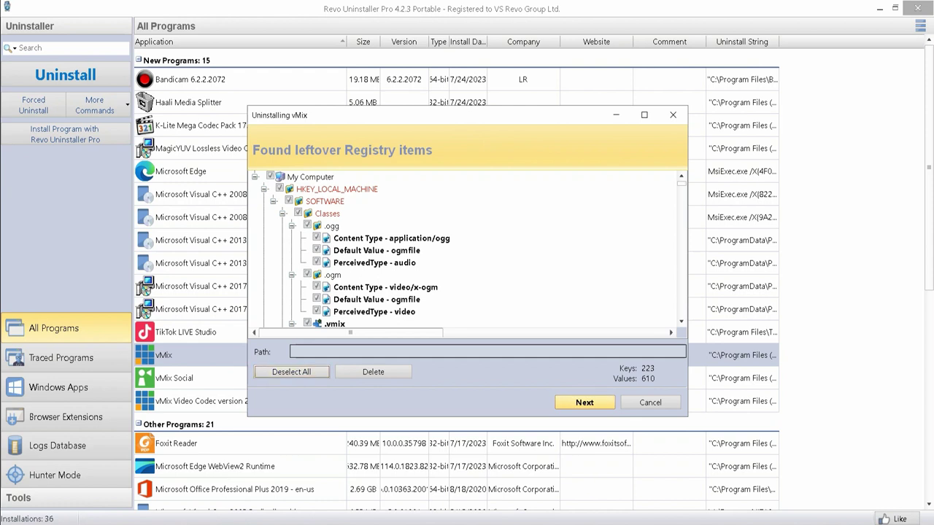
{"action": "key", "text": "Return"}
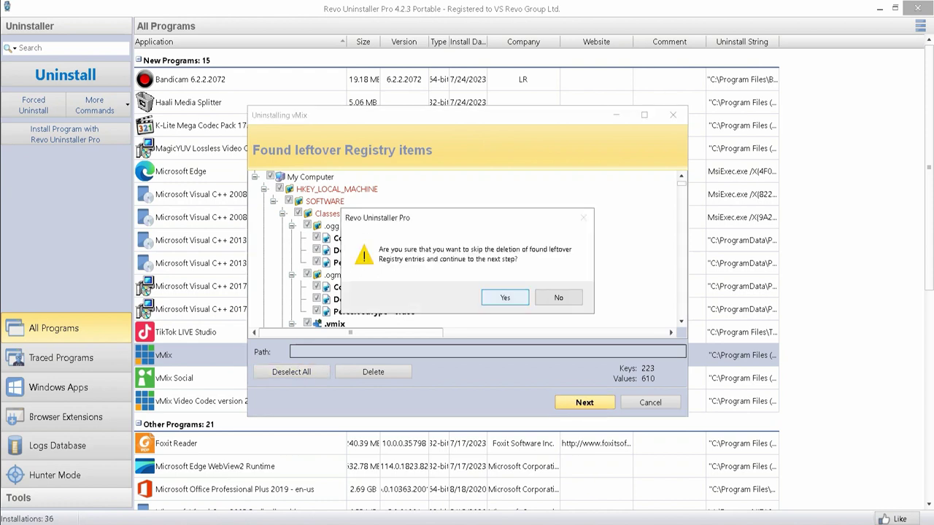
{"action": "left_click", "coordinate": [558, 297]}
{"action": "left_click", "coordinate": [373, 371]}
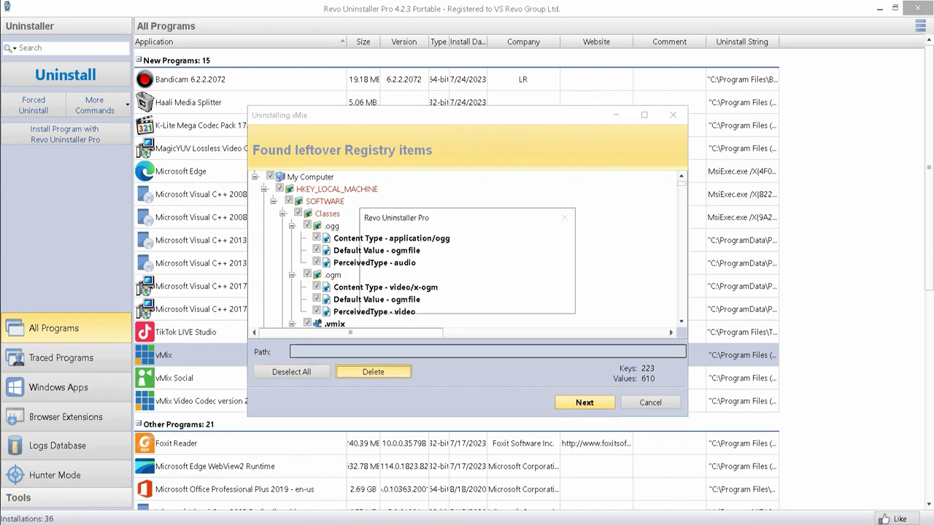
{"action": "left_click", "coordinate": [486, 297]}
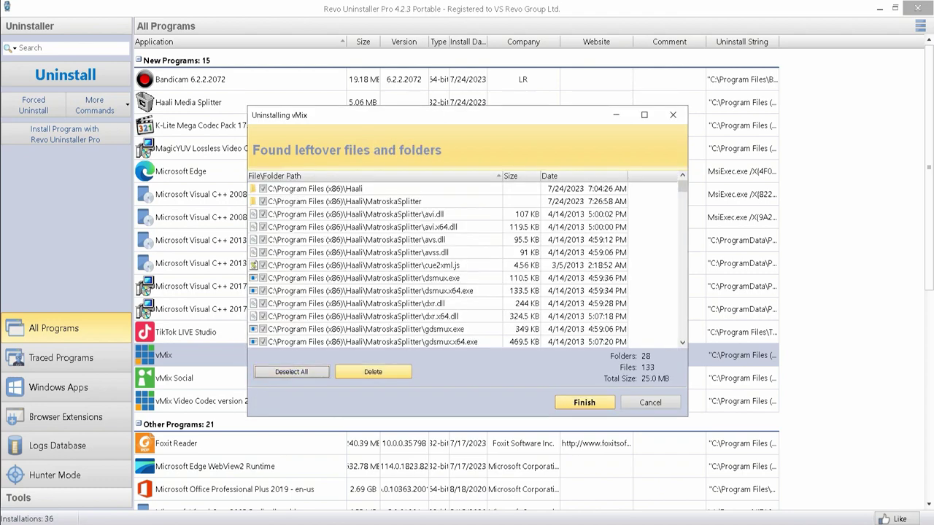
Step: Delete all listed leftover vMix files and folders, dismissing the warning about unchecked items
{"action": "left_click", "coordinate": [373, 371]}
{"action": "left_click", "coordinate": [482, 296]}
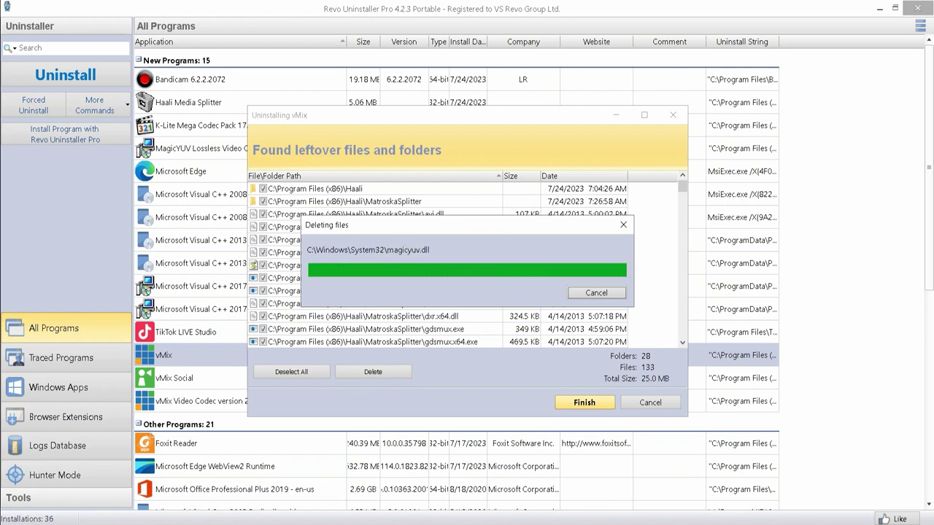
{"action": "left_click", "coordinate": [292, 372]}
{"action": "left_click", "coordinate": [373, 371]}
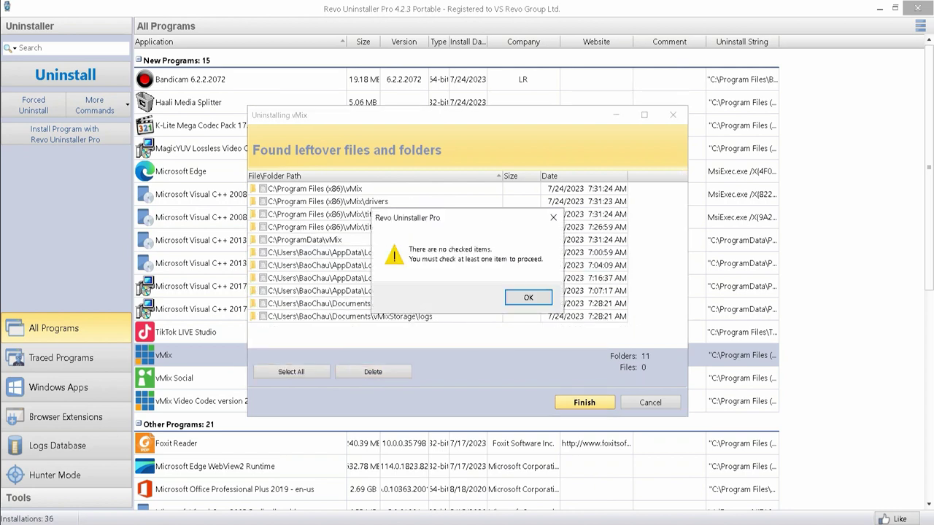
{"action": "key", "text": "Return"}
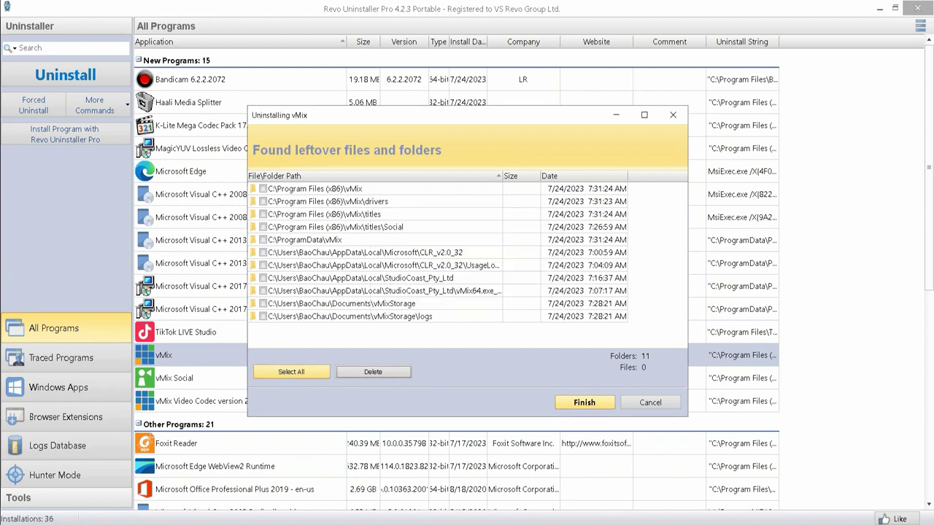
Step: Select all remaining leftover vMix folders, try to delete them, and finish the leftover cleanup
{"action": "left_click", "coordinate": [291, 372]}
{"action": "left_click", "coordinate": [373, 371]}
{"action": "left_click", "coordinate": [486, 297]}
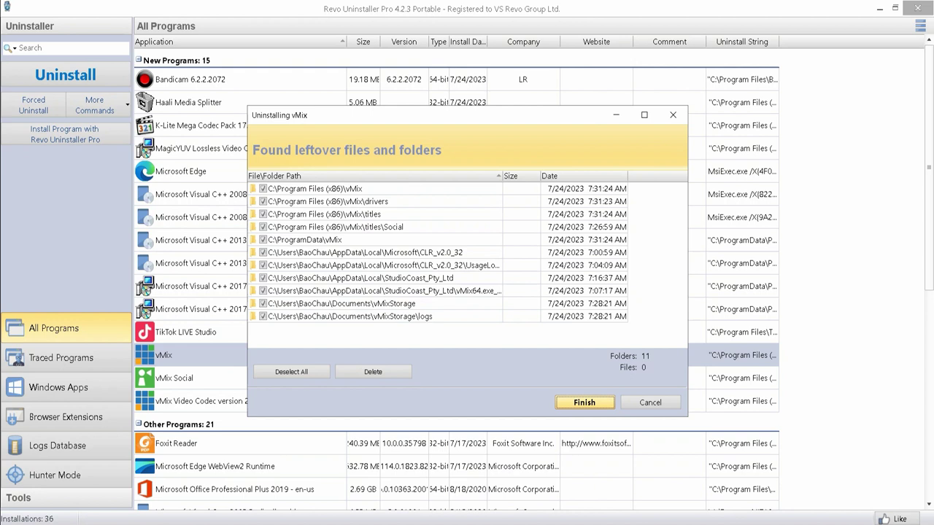
{"action": "left_click", "coordinate": [373, 371]}
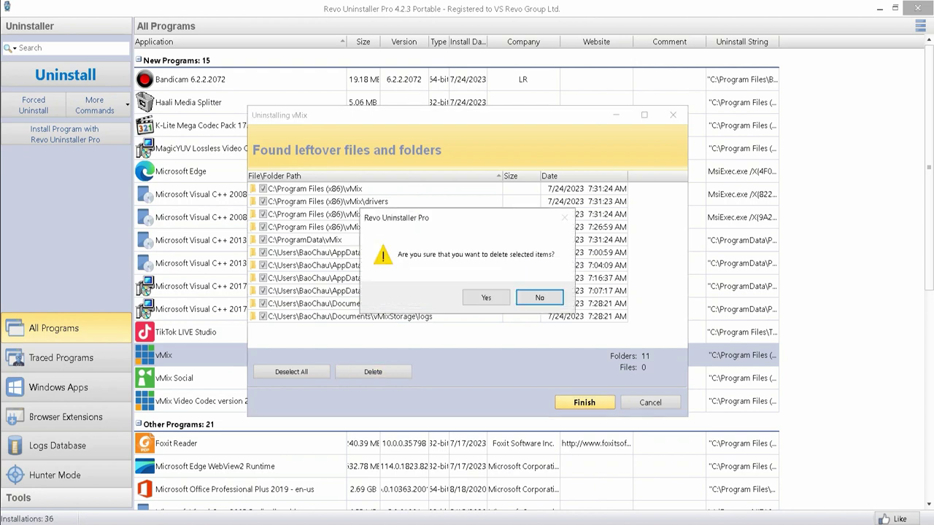
{"action": "left_click", "coordinate": [486, 297]}
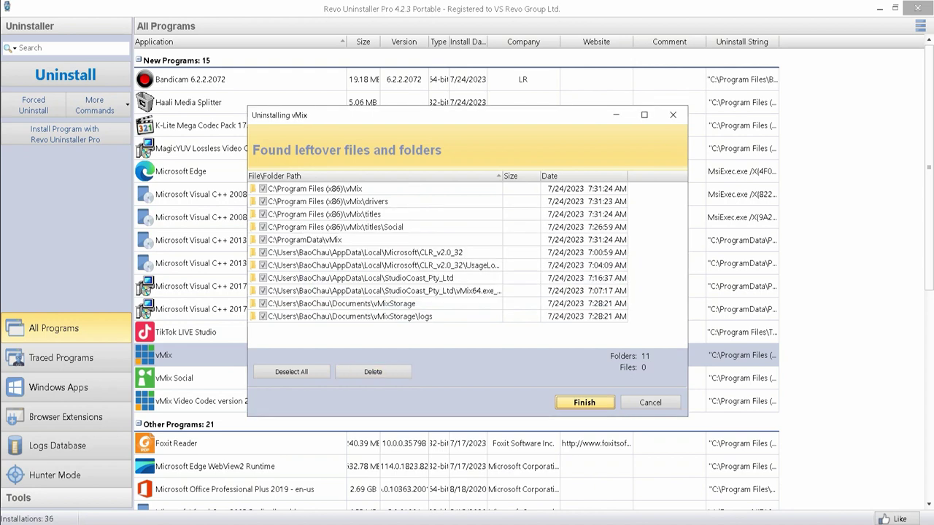
{"action": "key", "text": "Return"}
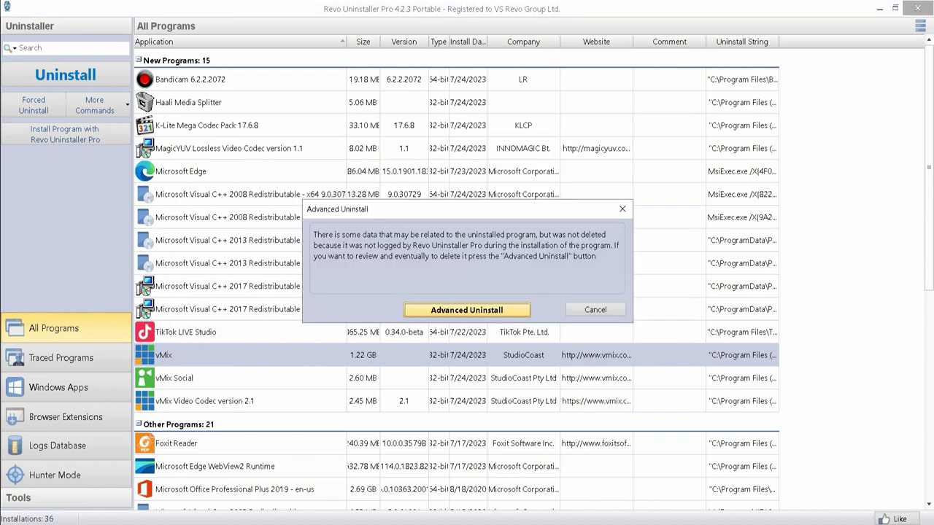
Step: Run Advanced Uninstall for vMix and delete all possibly related Registry items, files and folders
{"action": "key", "text": "Return"}
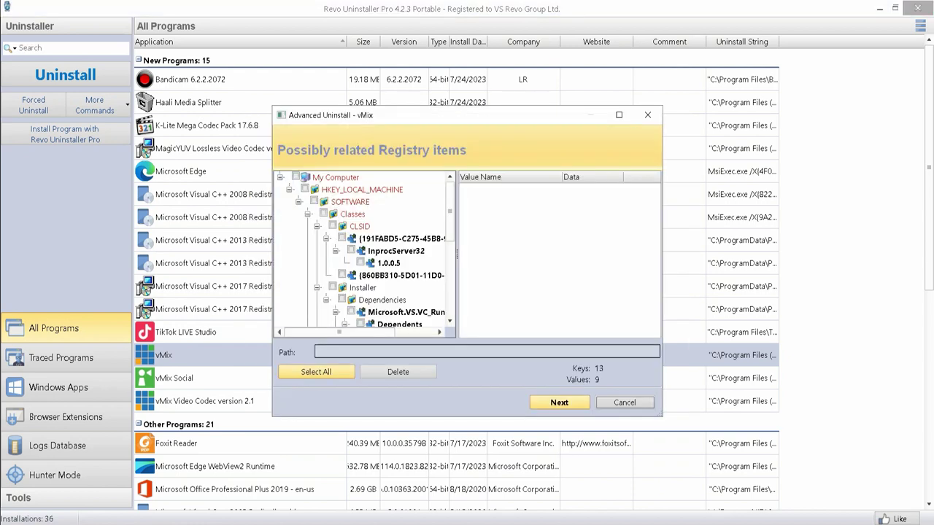
{"action": "left_click", "coordinate": [316, 371]}
{"action": "left_click", "coordinate": [398, 371]}
{"action": "left_click", "coordinate": [486, 297]}
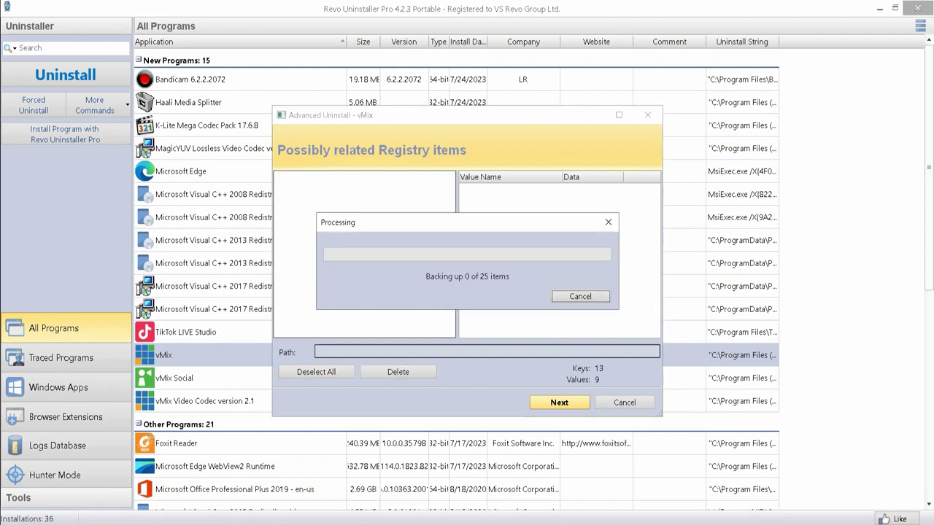
{"action": "left_click", "coordinate": [316, 372]}
{"action": "left_click", "coordinate": [397, 371]}
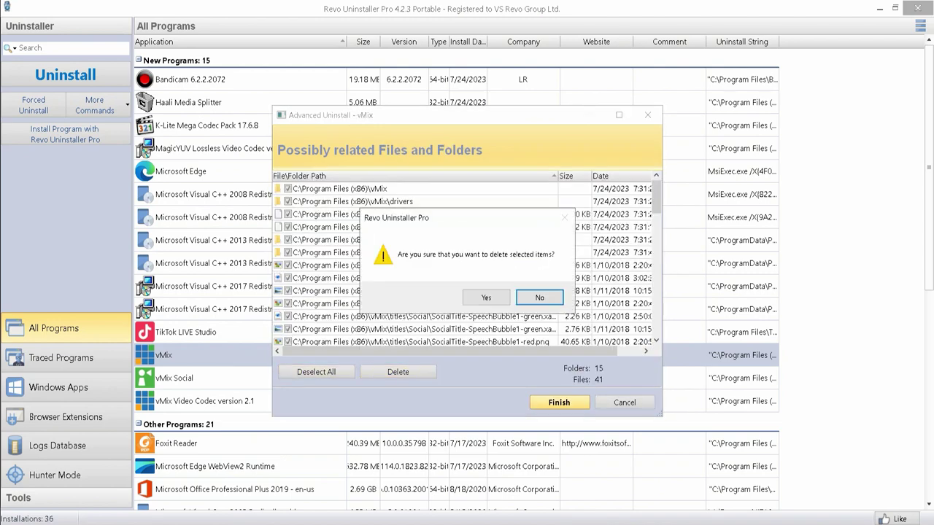
{"action": "left_click", "coordinate": [485, 297]}
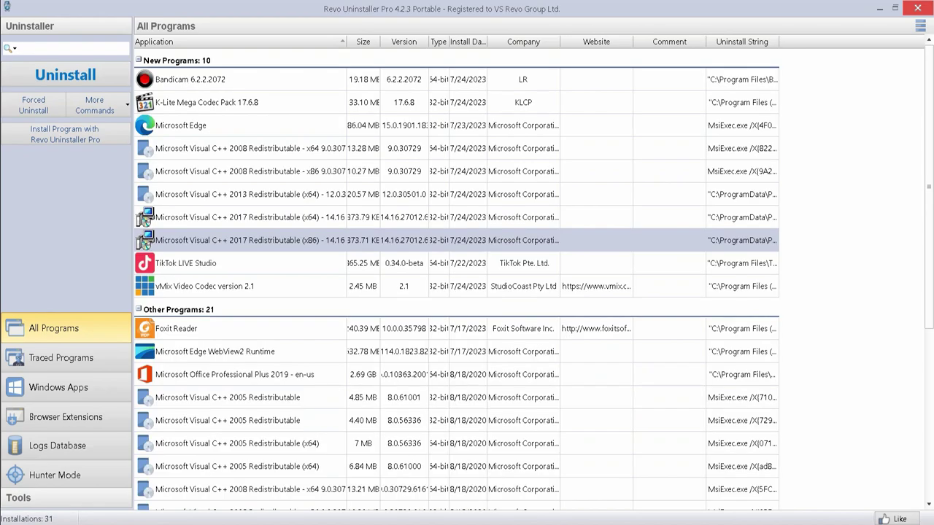
Step: Uninstall vMix Video Codec version 2.1 and scan for its leftovers in Moderate mode
{"action": "right_click", "coordinate": [219, 286]}
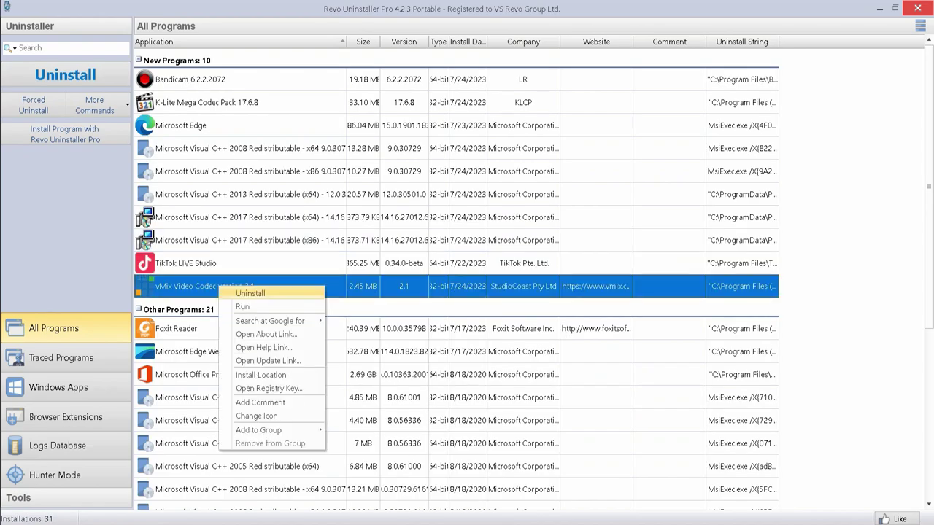
{"action": "left_click", "coordinate": [251, 292]}
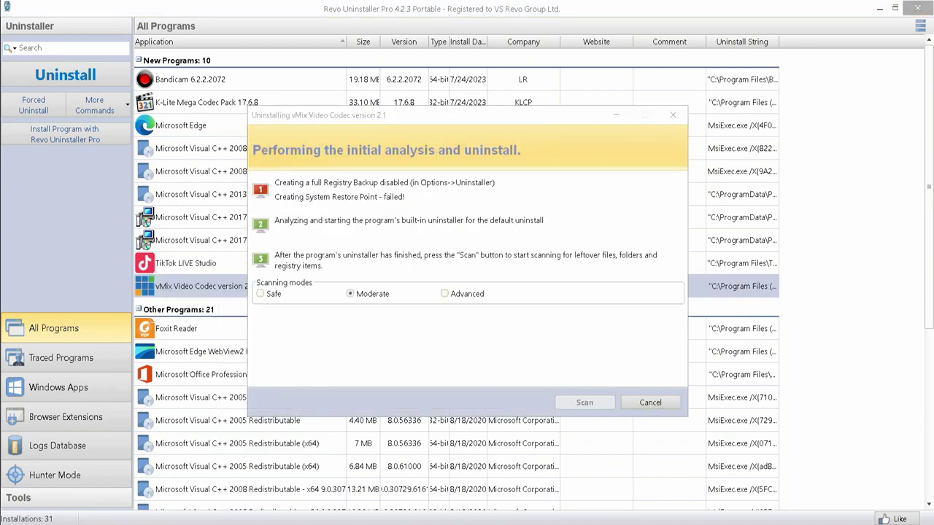
{"action": "key", "text": "Return"}
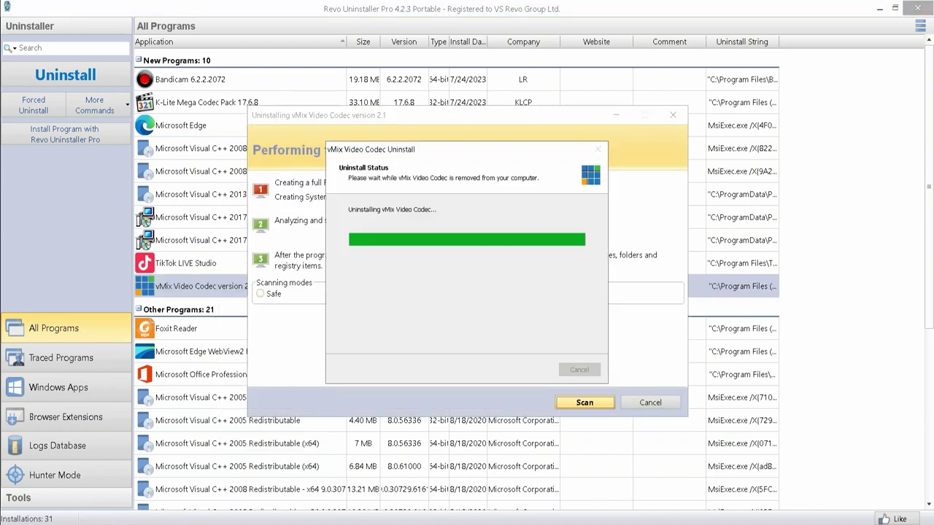
{"action": "key", "text": "Return"}
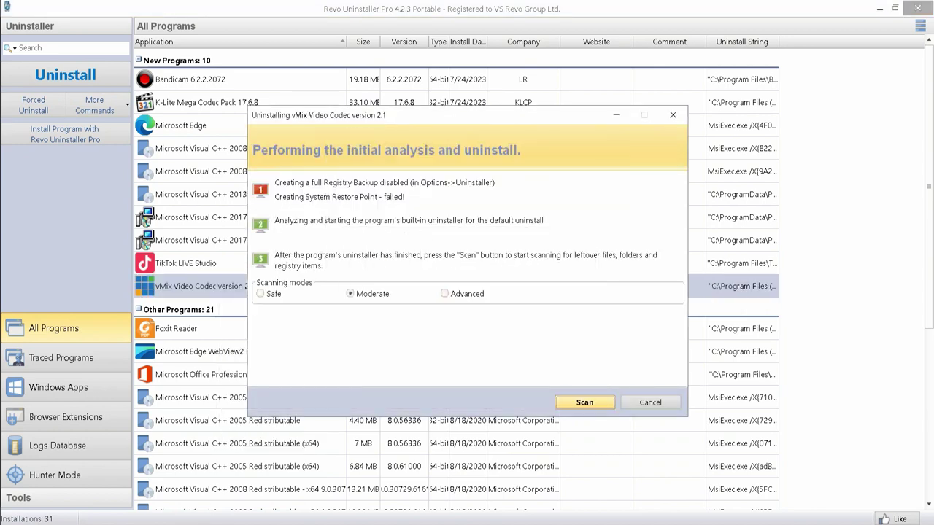
{"action": "key", "text": "Return"}
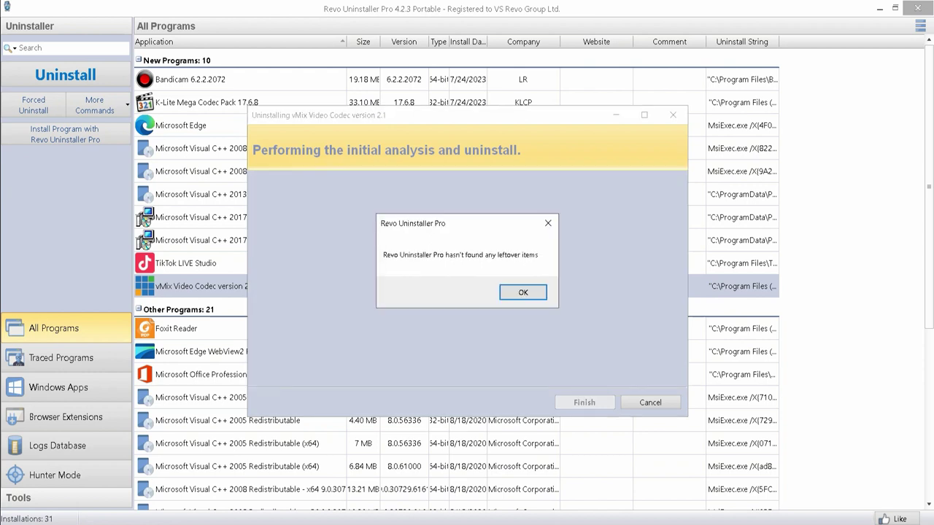
{"action": "key", "text": "Return"}
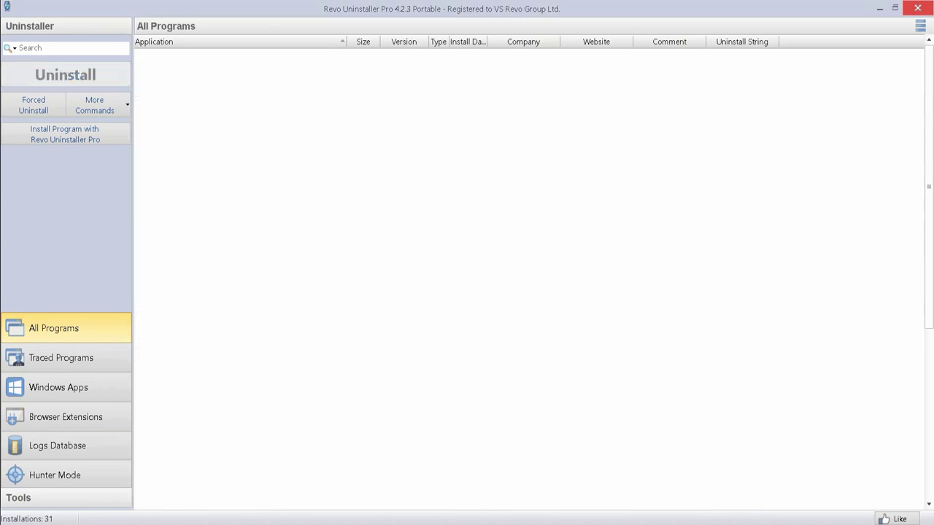
{"action": "scroll", "coordinate": [456, 277], "scroll_direction": "down", "scroll_amount": 4}
{"action": "scroll", "coordinate": [457, 277], "scroll_direction": "up", "scroll_amount": 4}
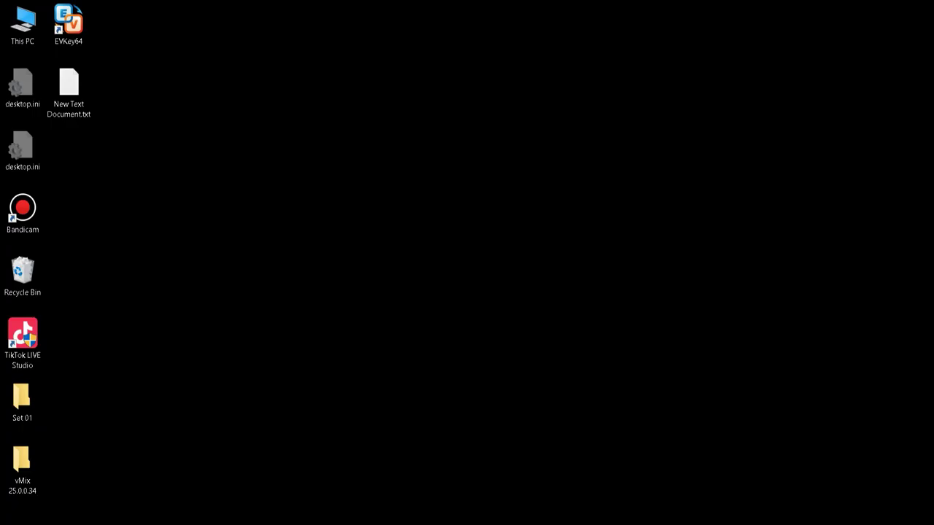
{"action": "right_click", "coordinate": [373, 167]}
{"action": "left_click", "coordinate": [408, 242]}
Step: Open the C: drive and set the Folder Options to not show hidden files, folders, or drives
{"action": "key", "text": "super+e"}
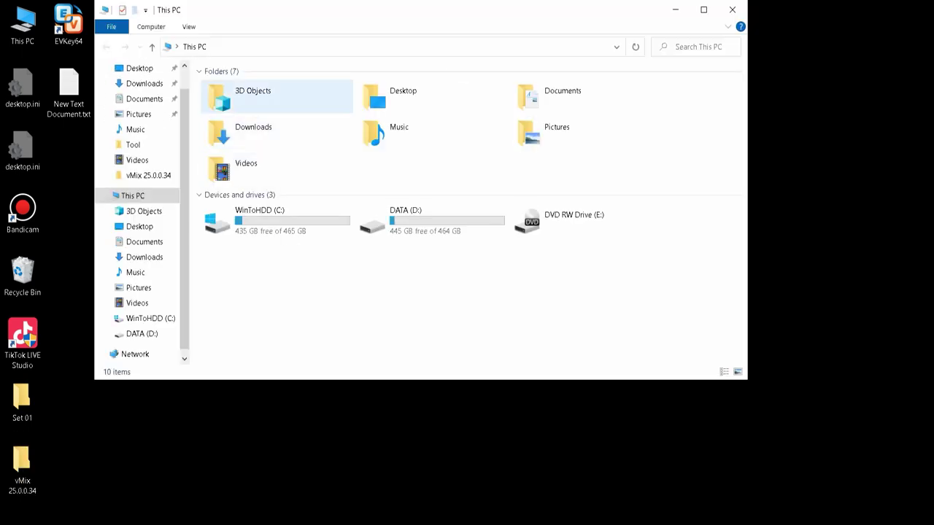
{"action": "double_click", "coordinate": [278, 219]}
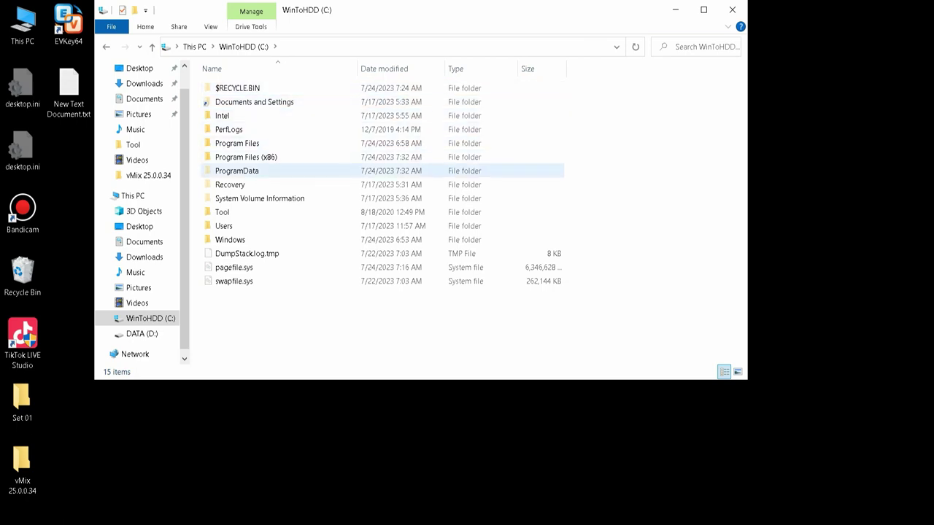
{"action": "left_click", "coordinate": [211, 27]}
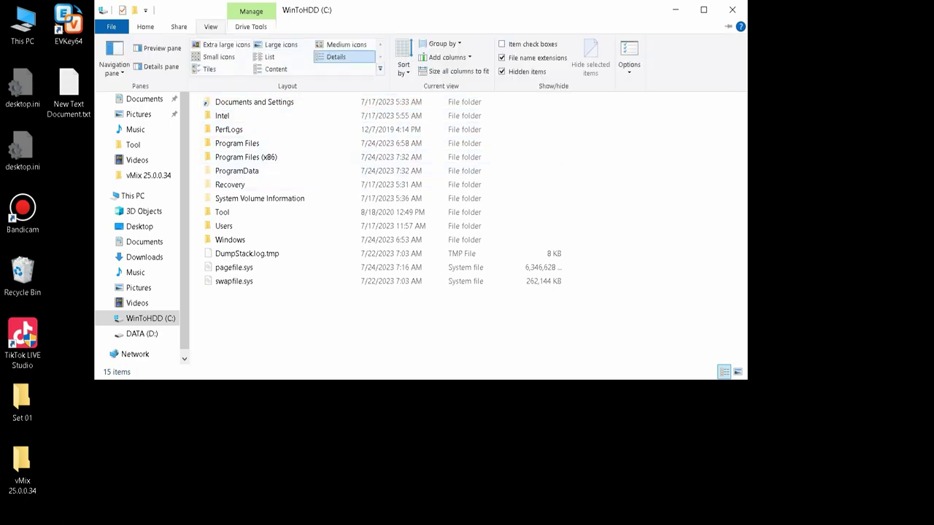
{"action": "left_click", "coordinate": [629, 56]}
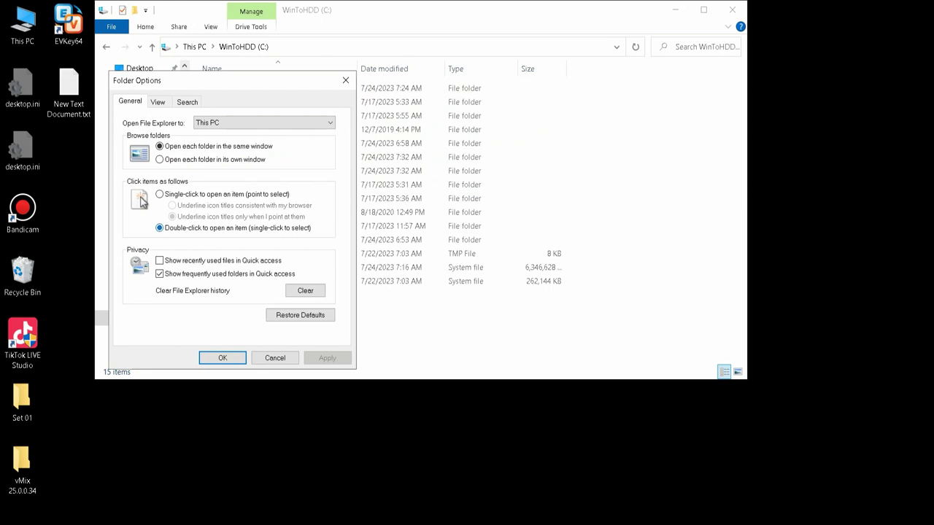
{"action": "left_click", "coordinate": [187, 102]}
{"action": "left_click", "coordinate": [158, 102]}
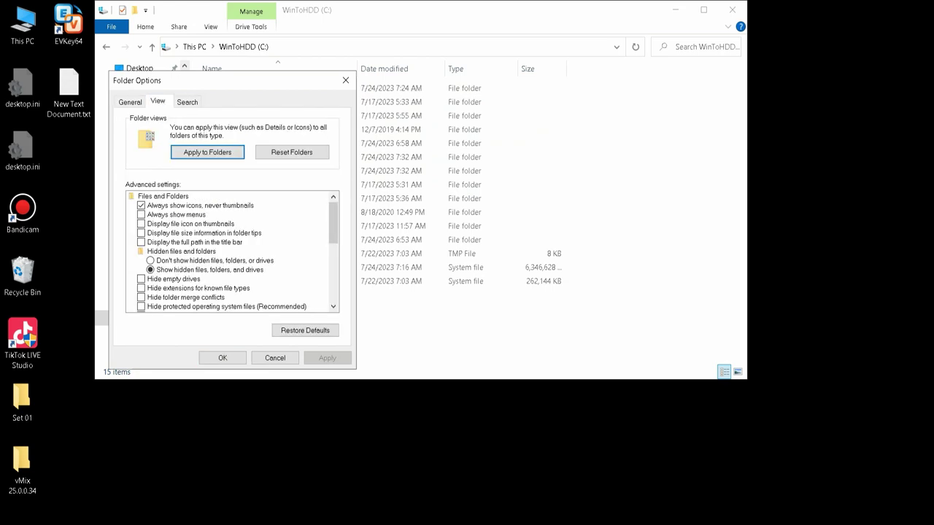
{"action": "left_click", "coordinate": [150, 261]}
{"action": "left_click", "coordinate": [327, 358]}
{"action": "left_click", "coordinate": [222, 357]}
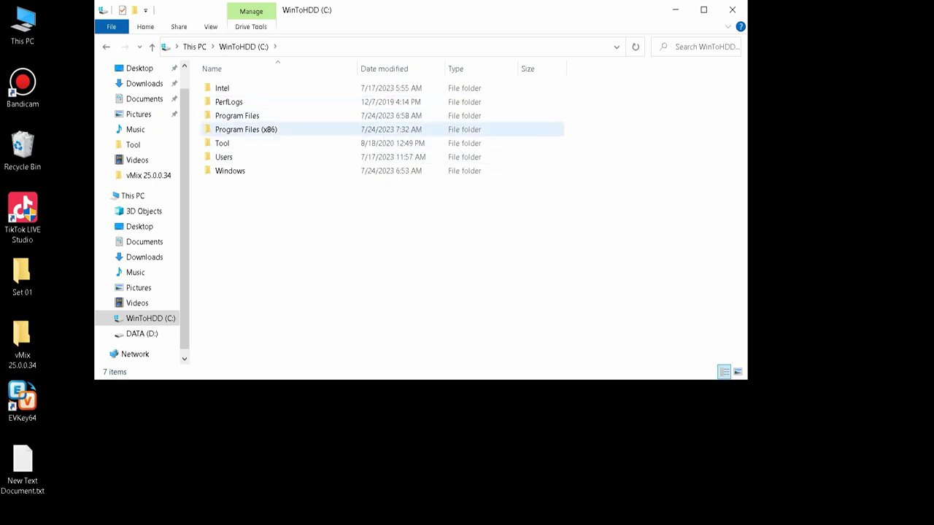
Step: Check the Program Files (x86) folder for any remaining vMix folder and close the window
{"action": "double_click", "coordinate": [246, 129]}
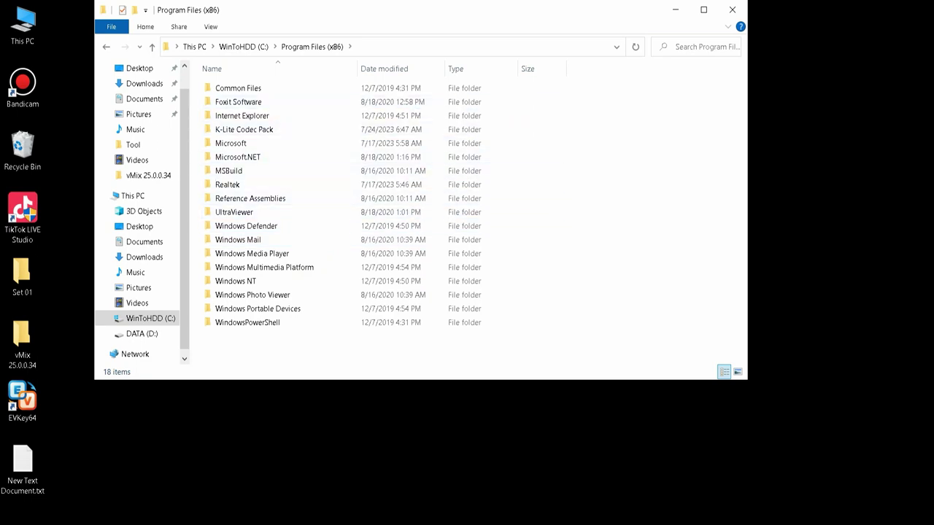
{"action": "left_click", "coordinate": [732, 9]}
{"action": "right_click", "coordinate": [358, 122]}
{"action": "mouse_move", "coordinate": [431, 170]}
{"action": "left_click", "coordinate": [389, 198]}
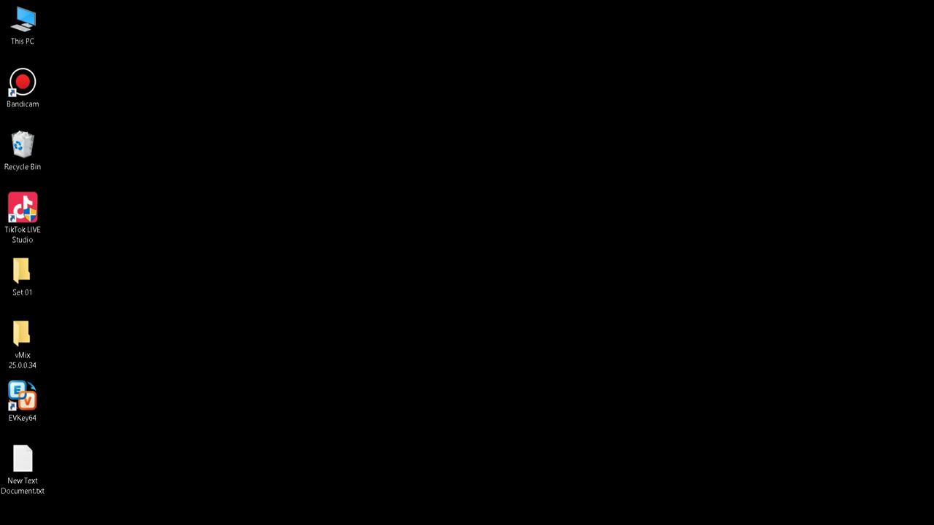
{"action": "right_click", "coordinate": [274, 131]}
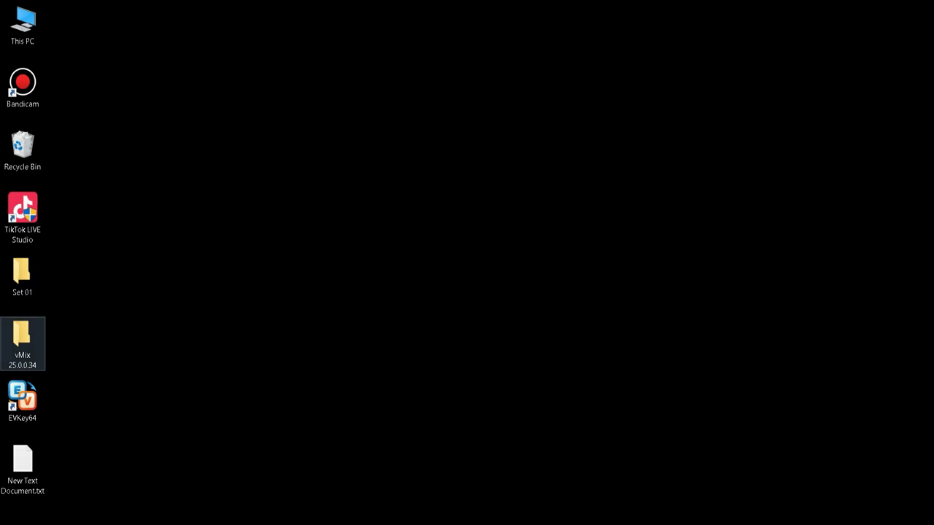
Step: Install vMix from vmix25.exe in the vMix 25.0.0.34 folder, accepting the license agreement, default folders and desktop icon
{"action": "double_click", "coordinate": [21, 341]}
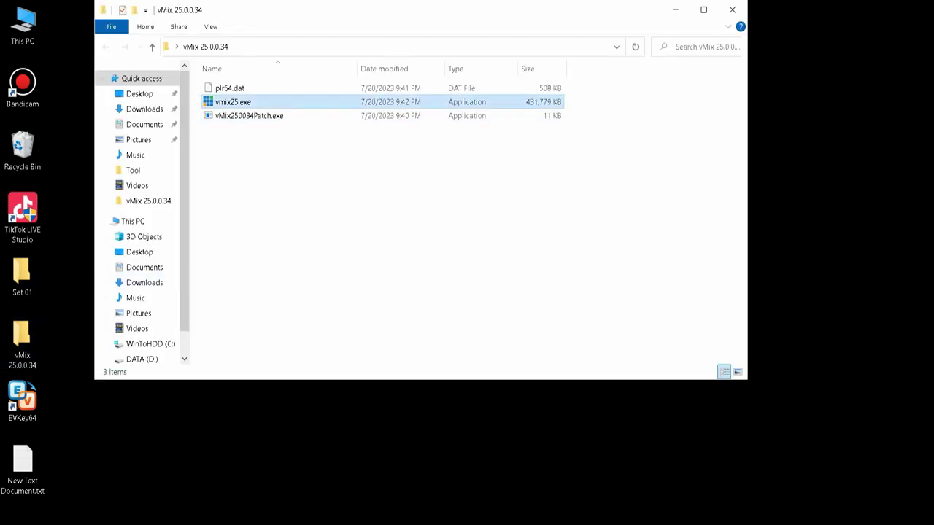
{"action": "left_click", "coordinate": [253, 102]}
{"action": "right_click", "coordinate": [254, 102]}
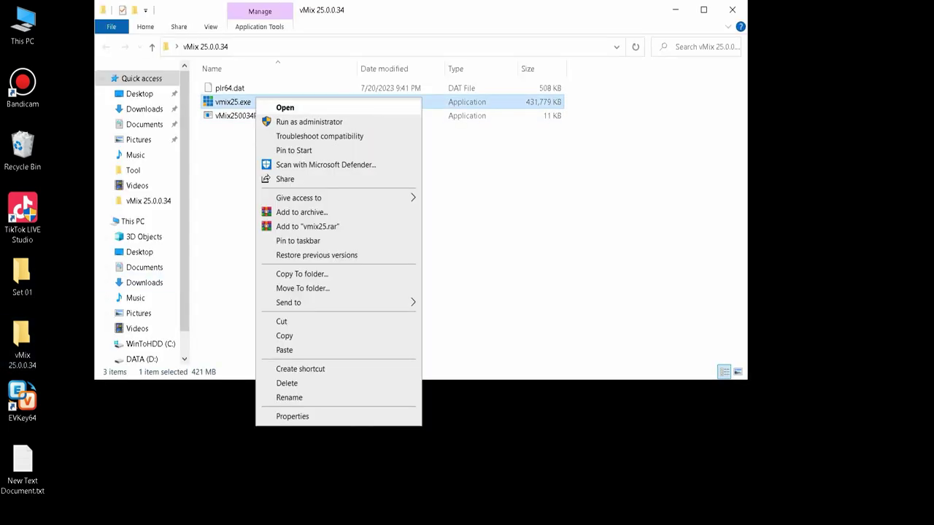
{"action": "left_click", "coordinate": [284, 110]}
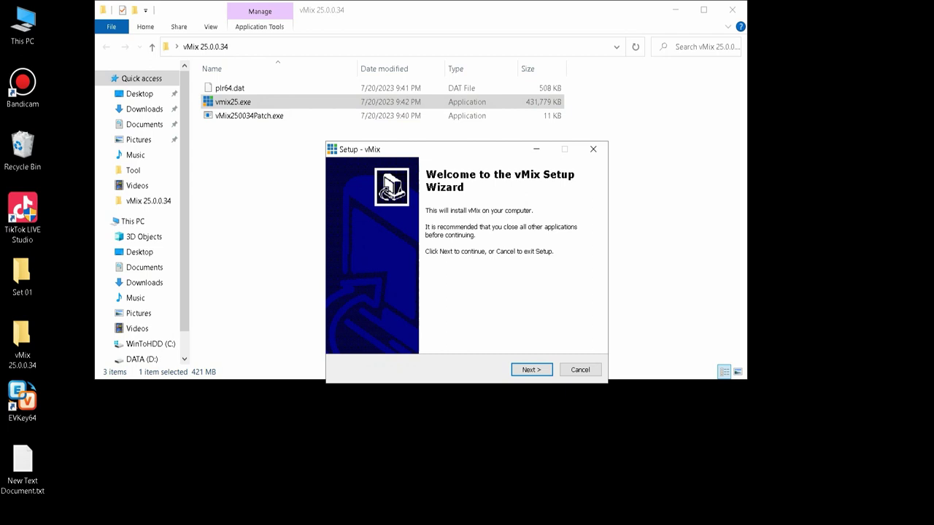
{"action": "left_click", "coordinate": [531, 370]}
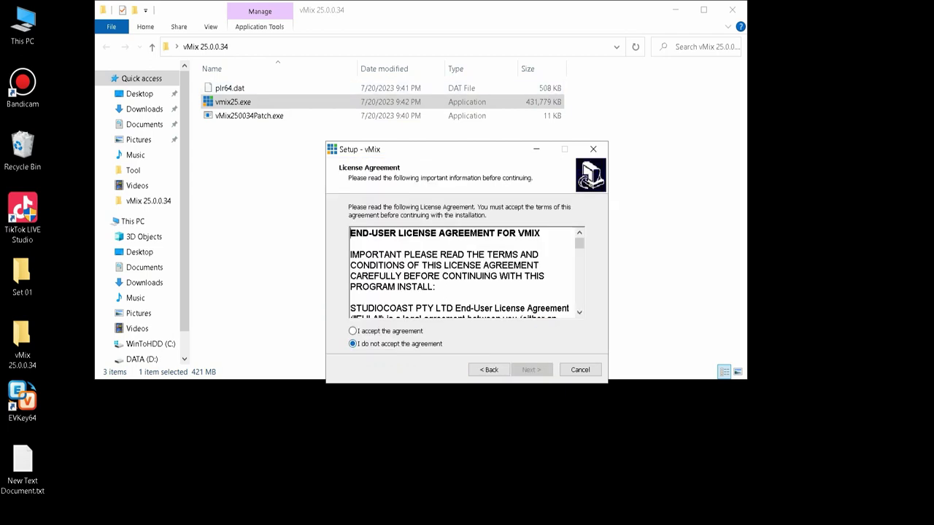
{"action": "key", "text": "alt+a"}
{"action": "key", "text": "Return"}
{"action": "key", "text": "Return"}
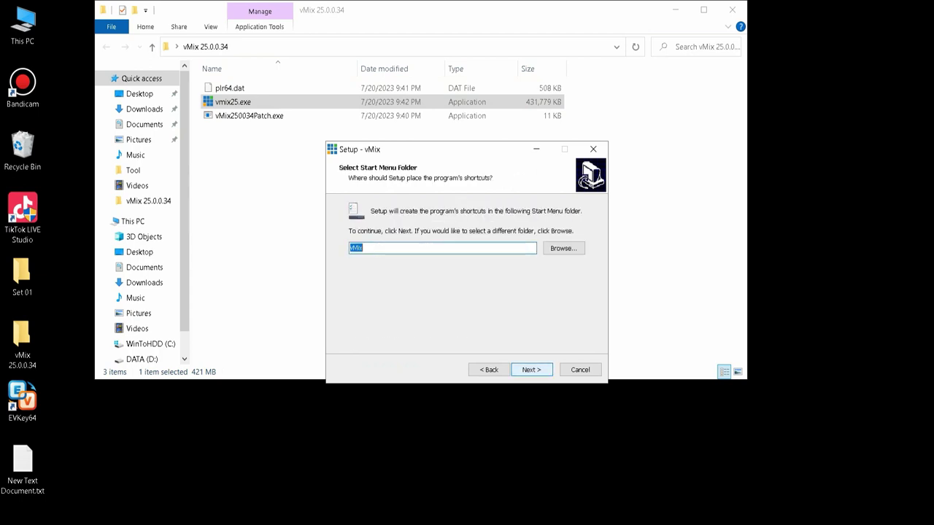
{"action": "key", "text": "Return"}
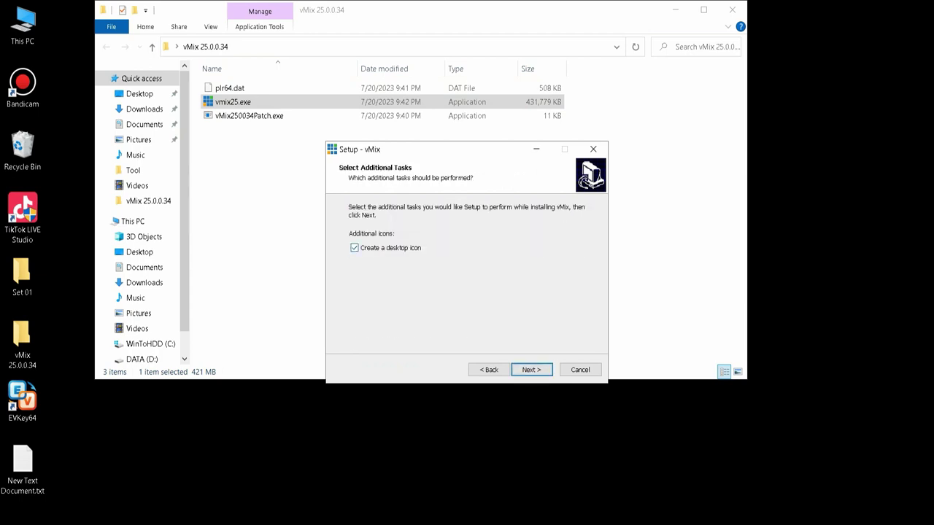
{"action": "key", "text": "Return"}
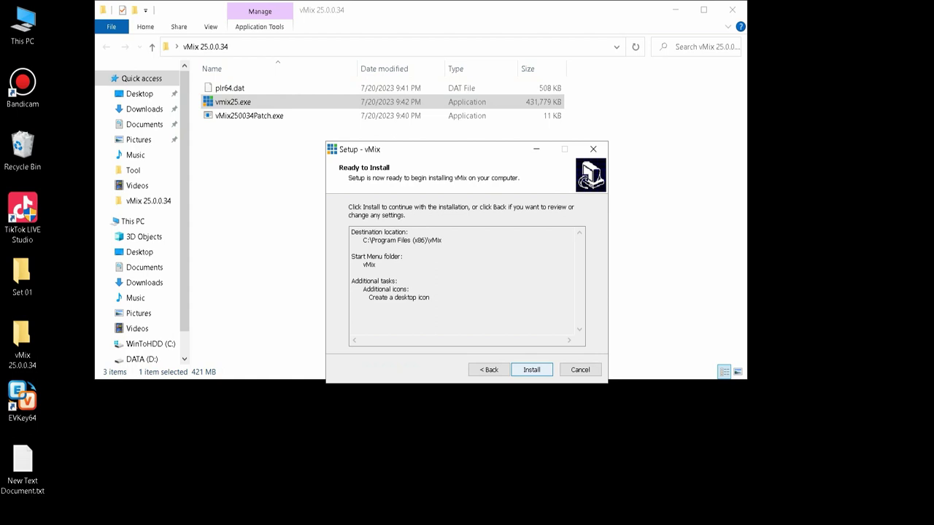
{"action": "key", "text": "Return"}
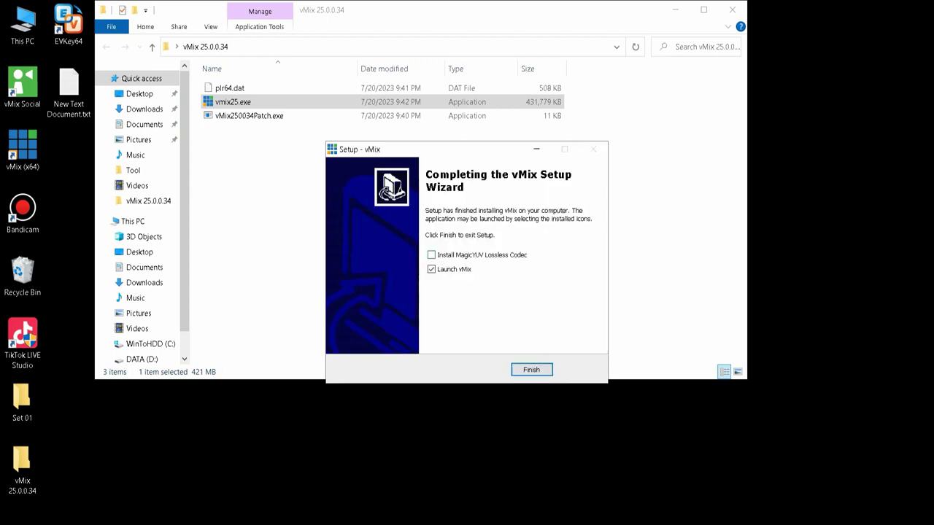
Step: Finish the vMix setup with Install MagicYUV Lossless Codec enabled and Launch vMix disabled
{"action": "left_click", "coordinate": [431, 255]}
{"action": "left_click", "coordinate": [431, 269]}
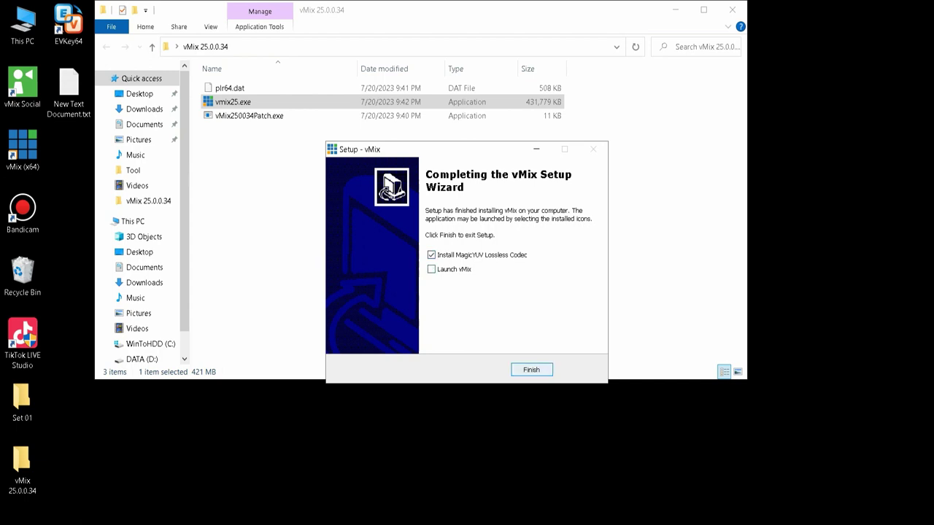
{"action": "left_click", "coordinate": [532, 369]}
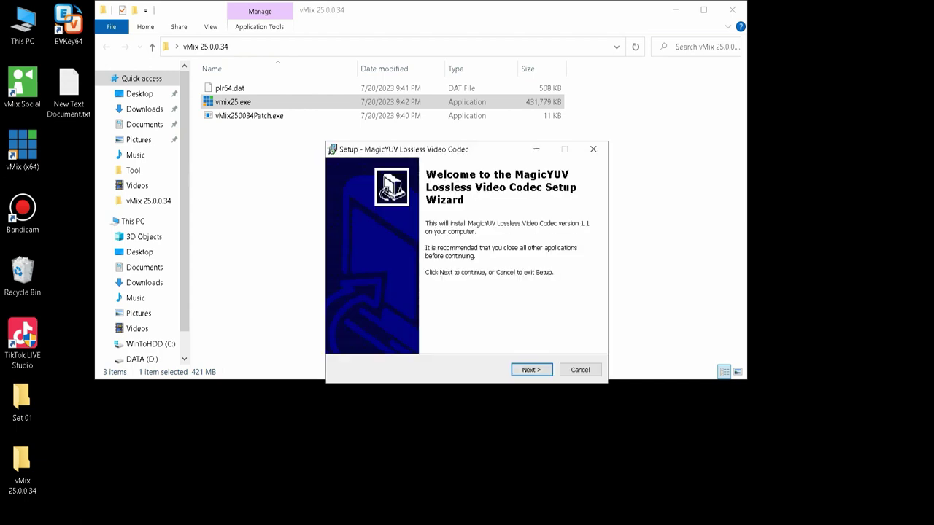
Step: Install the MagicYUV Lossless Video Codec version 1.1, accepting its license agreement and default folders, and finish the setup
{"action": "key", "text": "Return"}
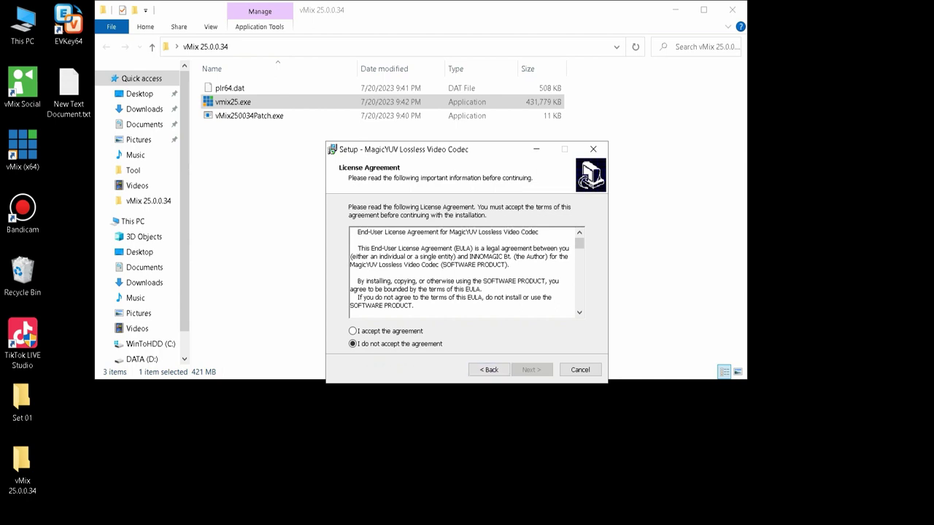
{"action": "key", "text": "Up"}
{"action": "key", "text": "Return"}
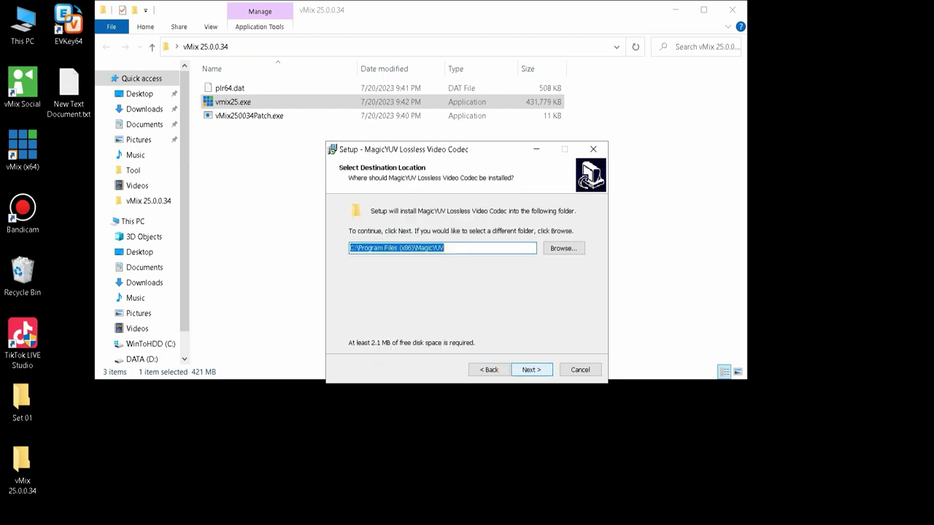
{"action": "key", "text": "Return"}
{"action": "key", "text": "Return"}
{"action": "key", "text": "Return"}
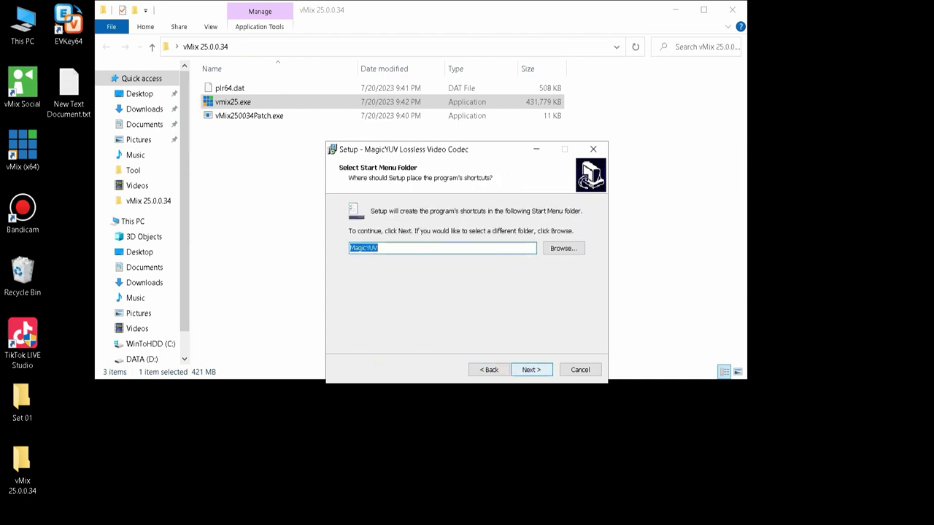
{"action": "key", "text": "Return"}
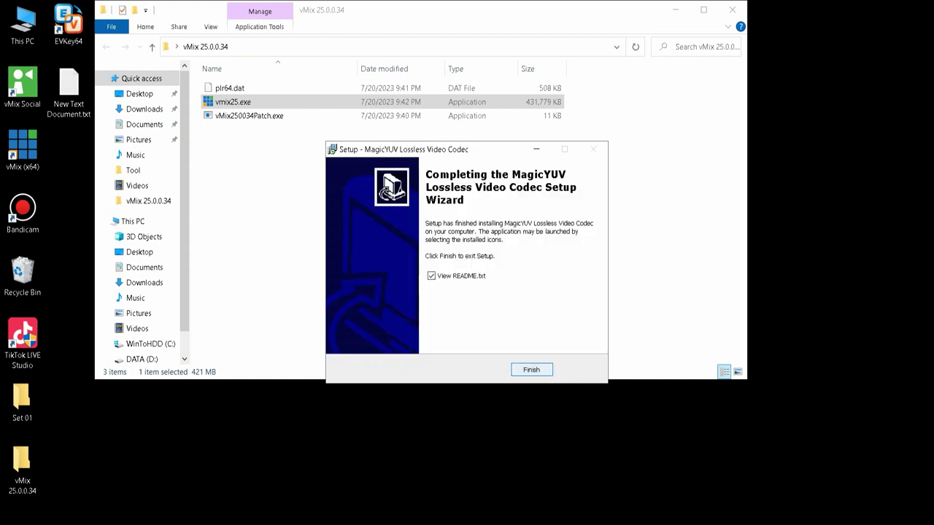
{"action": "key", "text": "Return"}
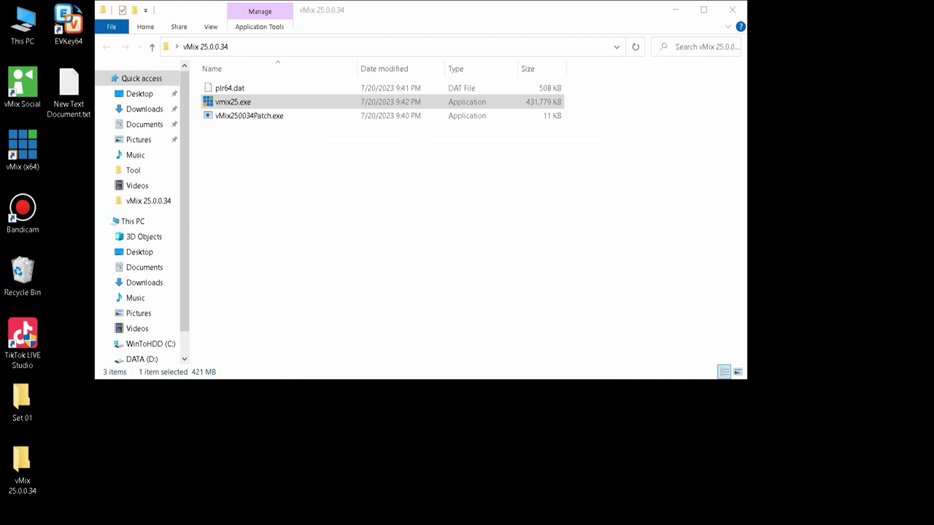
Step: Copy plr64.dat and vMix250034Patch.exe into the vMix installation folder, replacing the existing file and granting administrator permission
{"action": "left_click", "coordinate": [230, 88]}
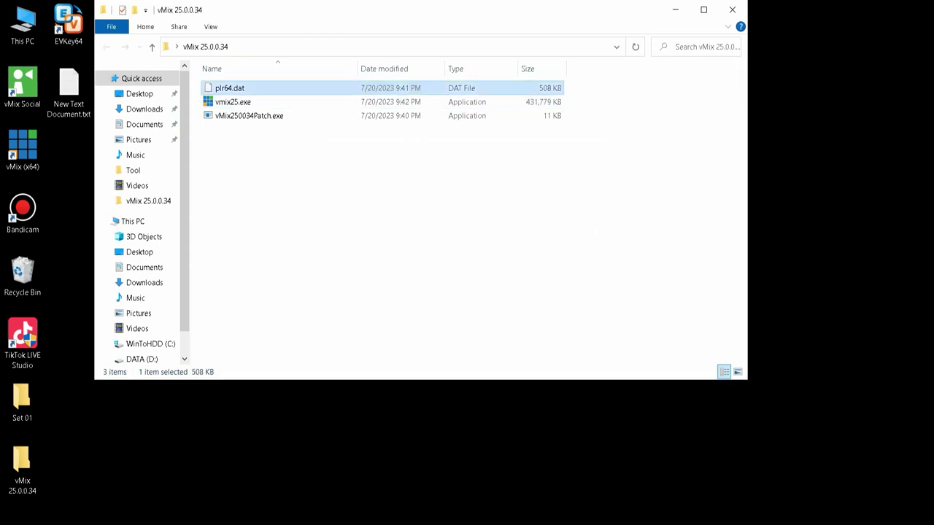
{"action": "left_click", "coordinate": [249, 115], "text": "ctrl"}
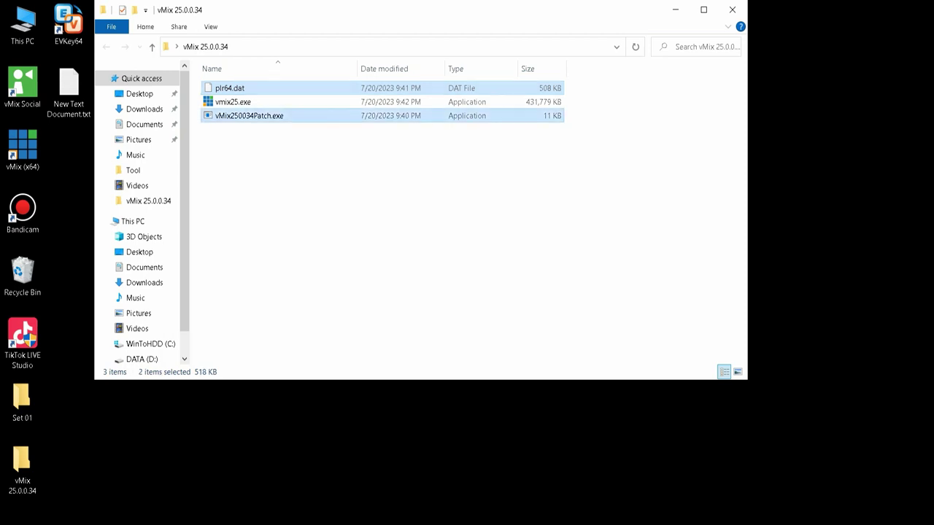
{"action": "right_click", "coordinate": [278, 118]}
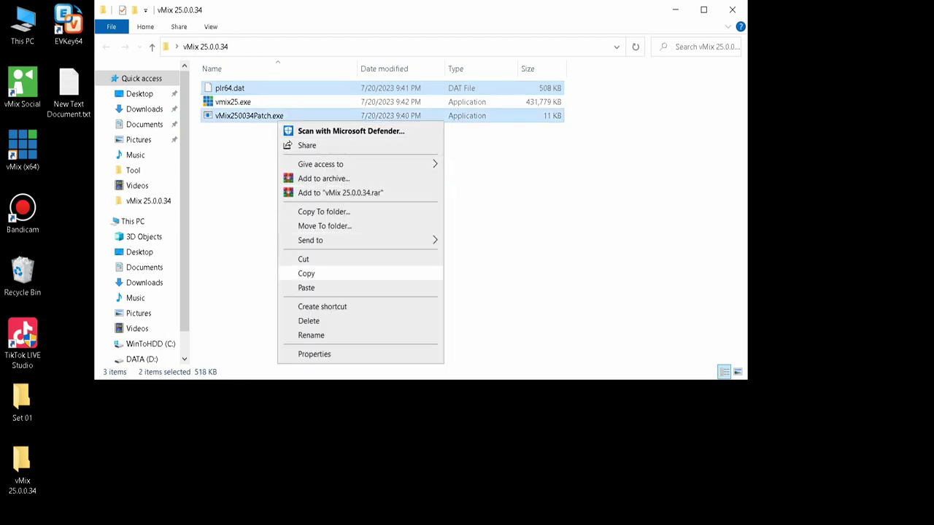
{"action": "left_click", "coordinate": [305, 273]}
{"action": "left_click", "coordinate": [22, 150]}
{"action": "right_click", "coordinate": [12, 150]}
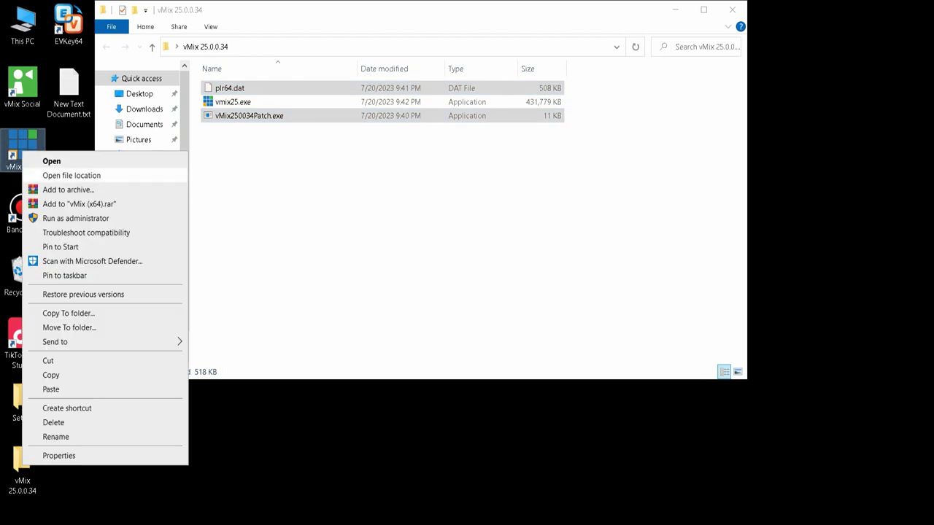
{"action": "left_click", "coordinate": [73, 175]}
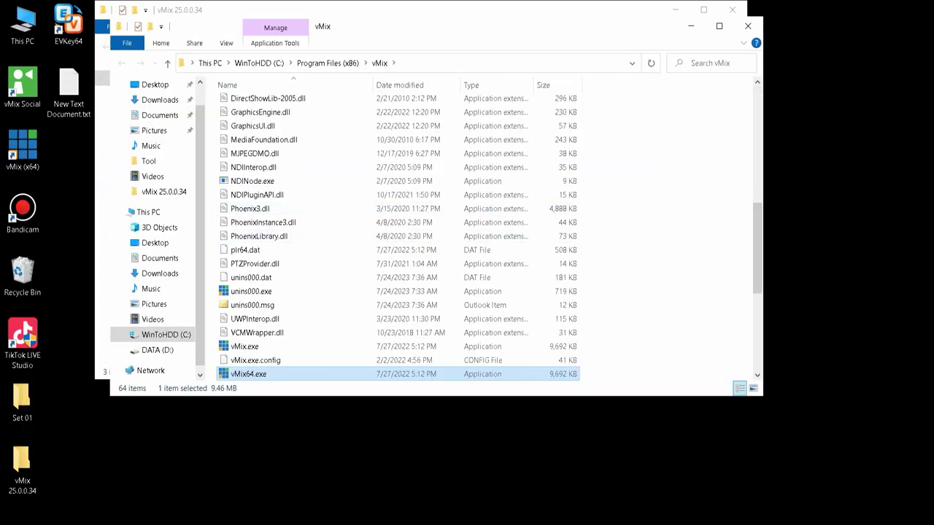
{"action": "key", "text": "ctrl+v"}
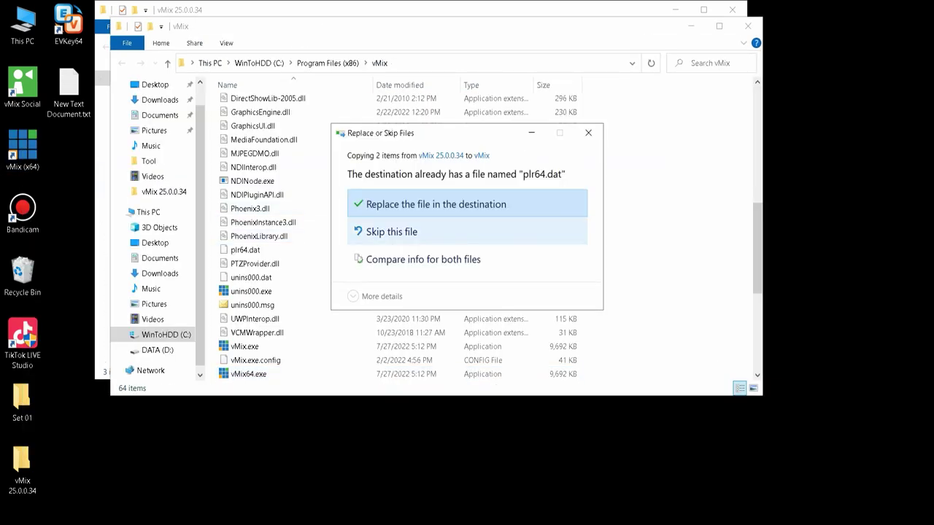
{"action": "left_click", "coordinate": [438, 207]}
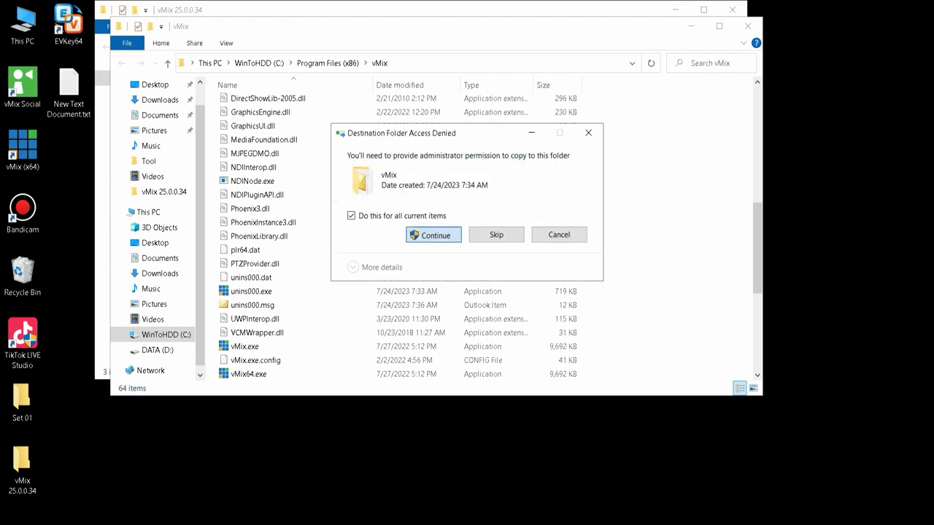
{"action": "left_click", "coordinate": [434, 233]}
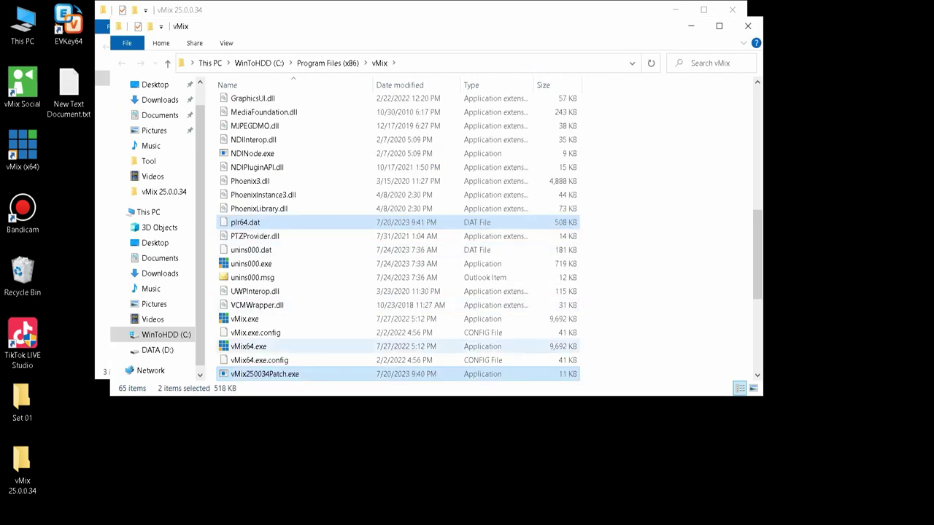
Step: Run vMix250034Patch.exe from the vMix installation folder as administrator, apply the patch, and close the patcher
{"action": "left_click", "coordinate": [265, 373]}
{"action": "right_click", "coordinate": [559, 372]}
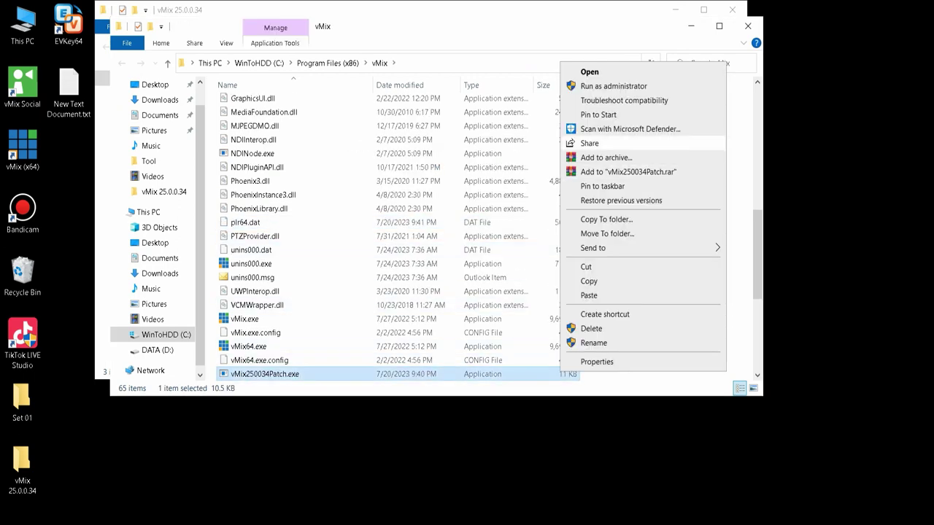
{"action": "left_click", "coordinate": [606, 86]}
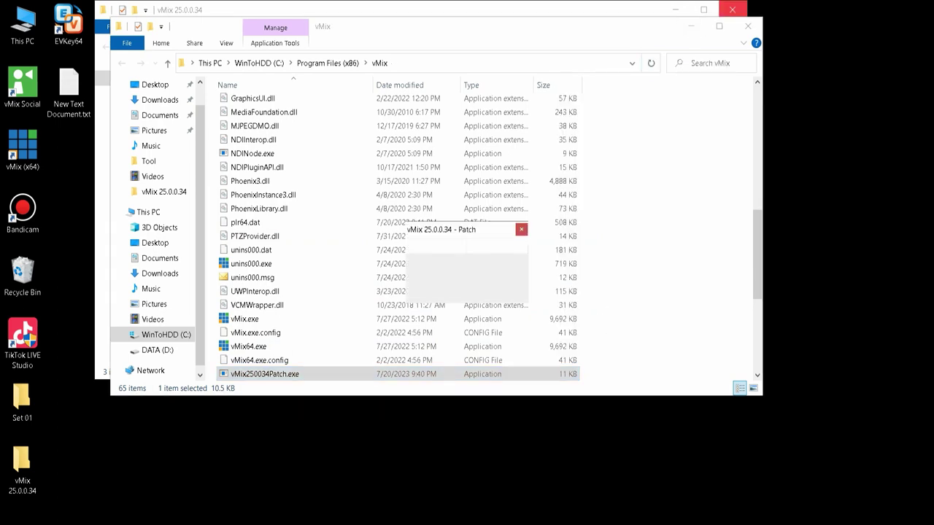
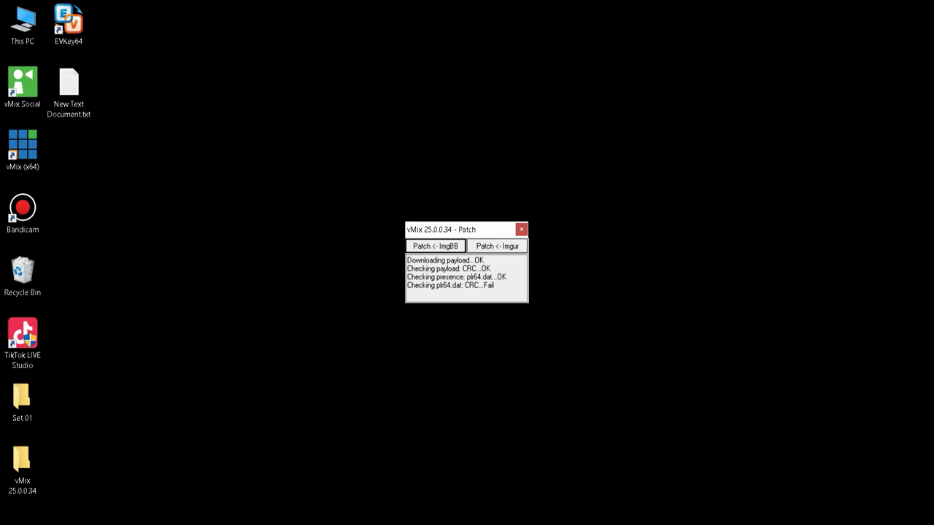
{"action": "left_click", "coordinate": [522, 229]}
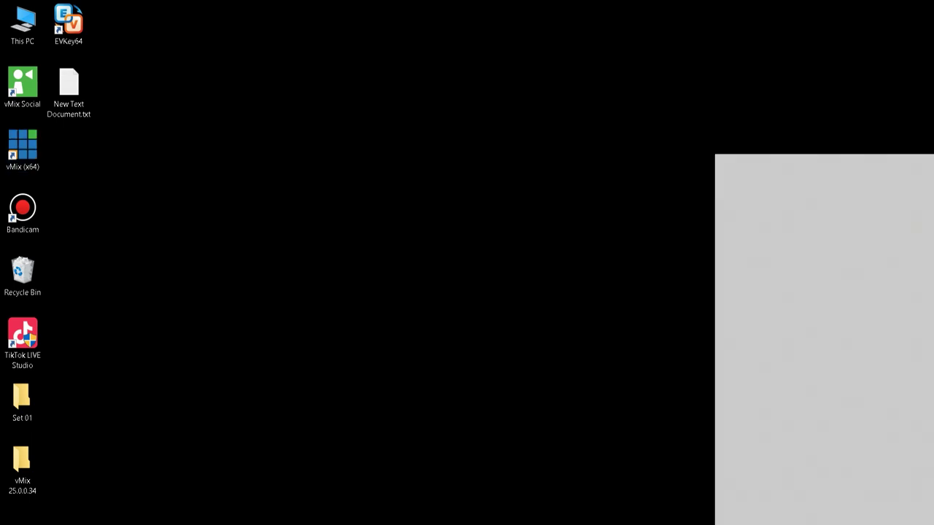
Step: Disconnect the computer from the Wi-Fi network and start vMix (x64) with English as the language
{"action": "left_click", "coordinate": [881, 235]}
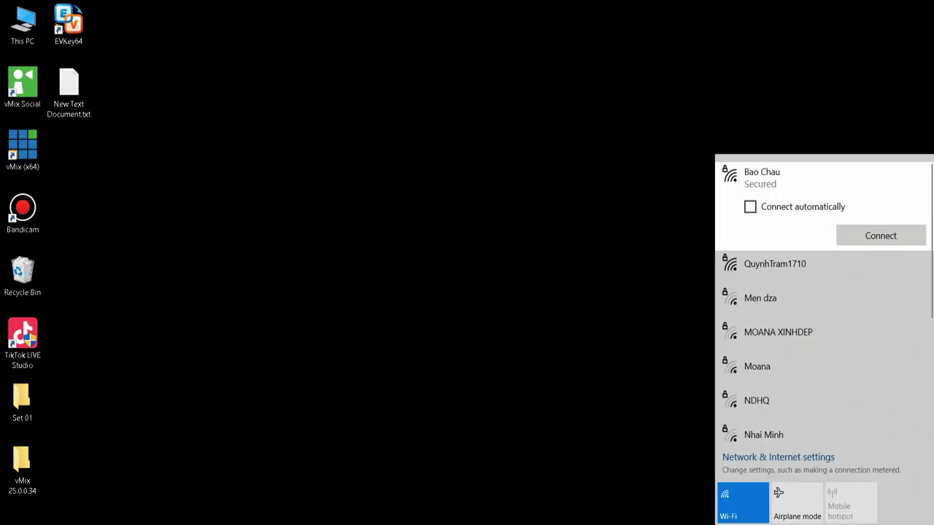
{"action": "key", "text": "Escape"}
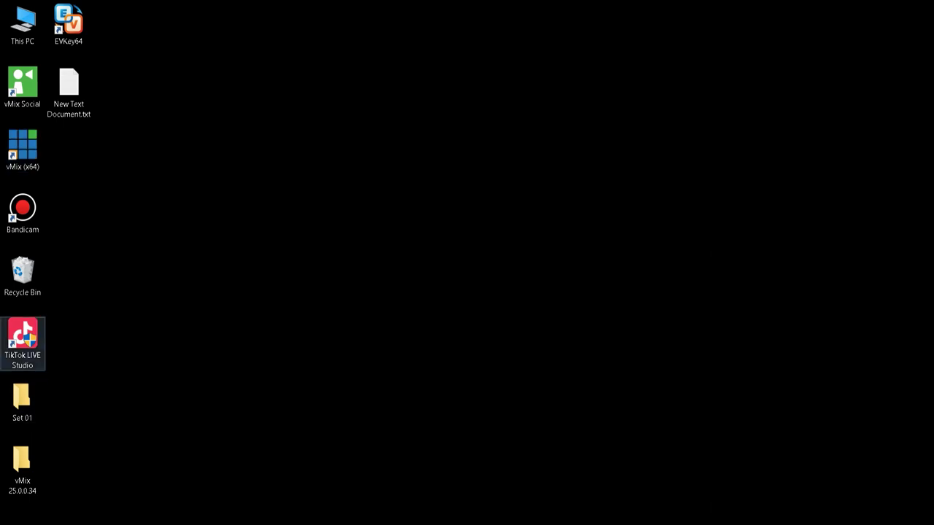
{"action": "right_click", "coordinate": [31, 150]}
{"action": "left_click", "coordinate": [62, 159]}
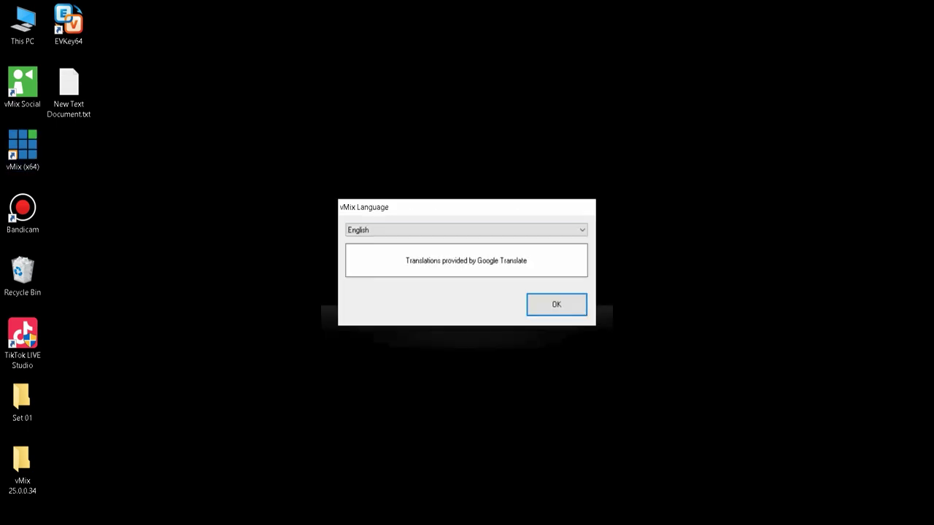
{"action": "key", "text": "Return"}
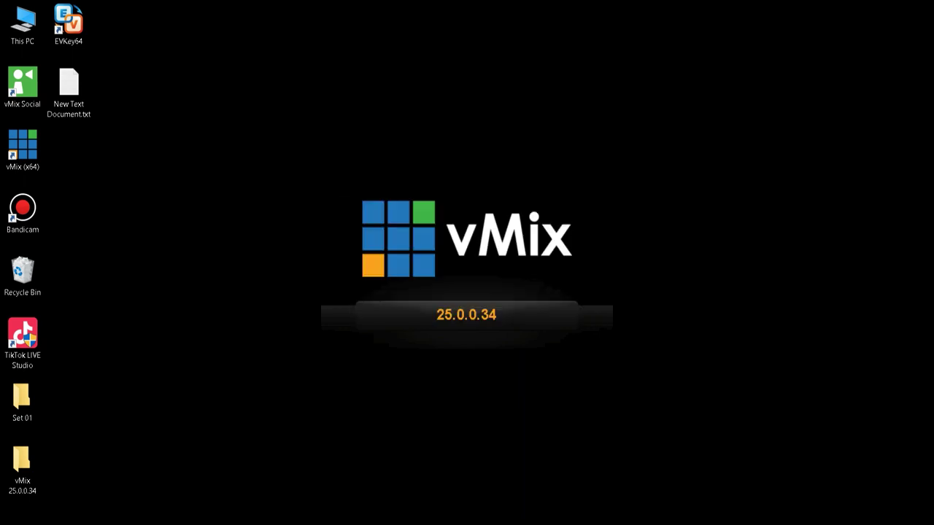
Step: Set the initial vMix configuration to 4K 2160 29.97p (3840x2160, 29.97 fps)
{"action": "left_click", "coordinate": [464, 286]}
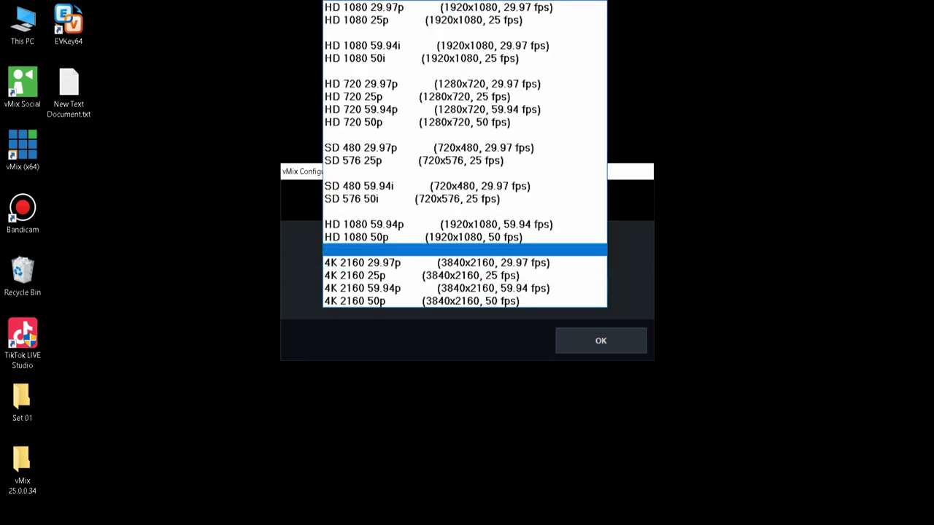
{"action": "left_click", "coordinate": [464, 263]}
{"action": "left_click", "coordinate": [601, 341]}
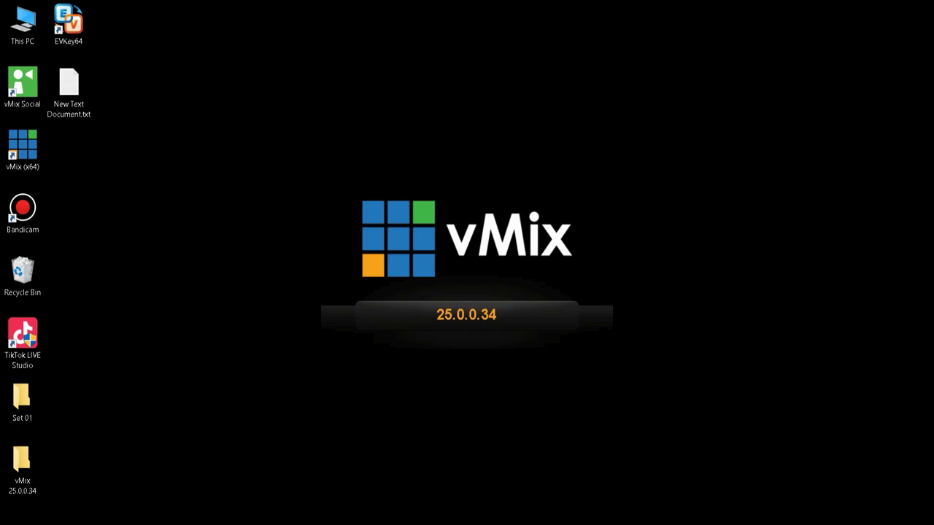
Step: Look at the contents of the Clean conference stage design folder inside Set 01
{"action": "double_click", "coordinate": [22, 400]}
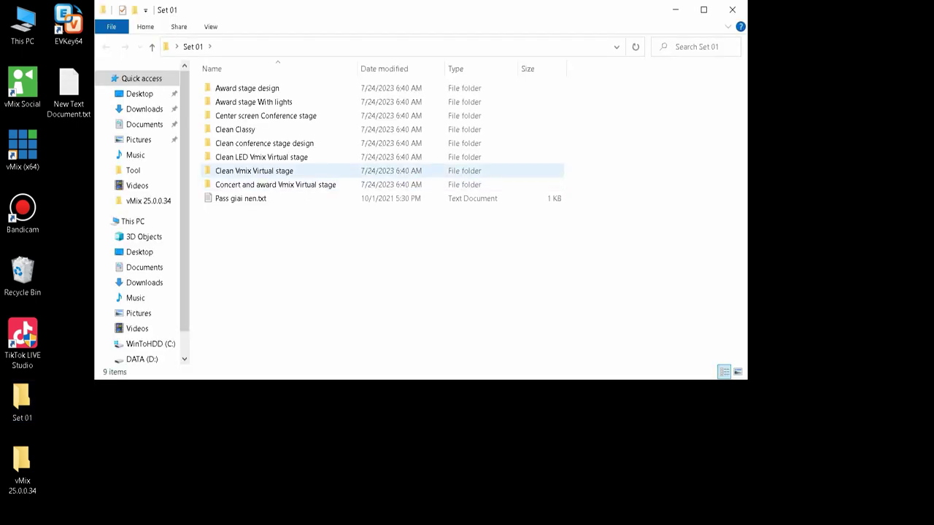
{"action": "left_click", "coordinate": [264, 143]}
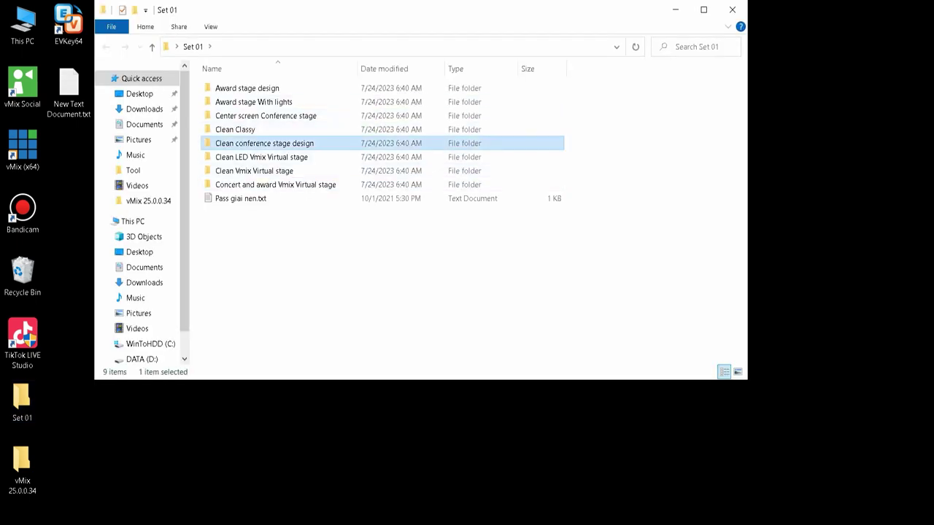
{"action": "double_click", "coordinate": [265, 143]}
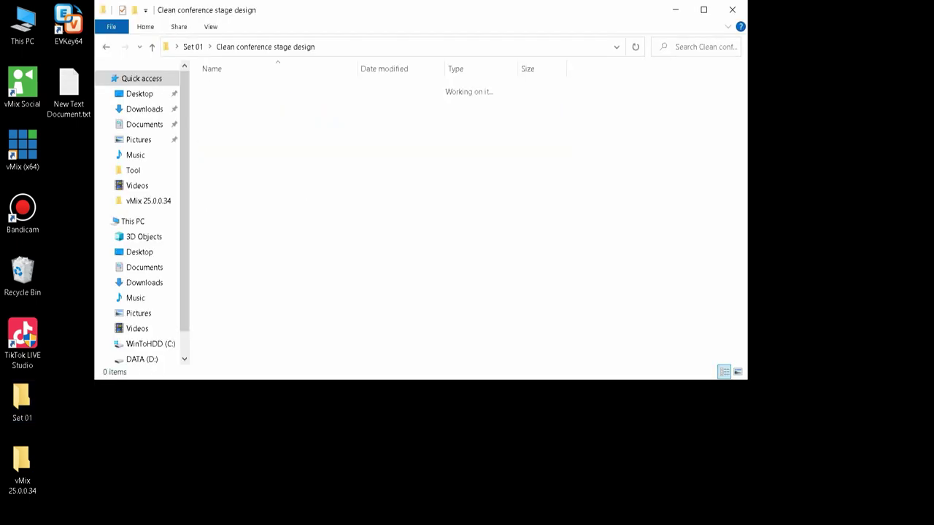
{"action": "double_click", "coordinate": [233, 106]}
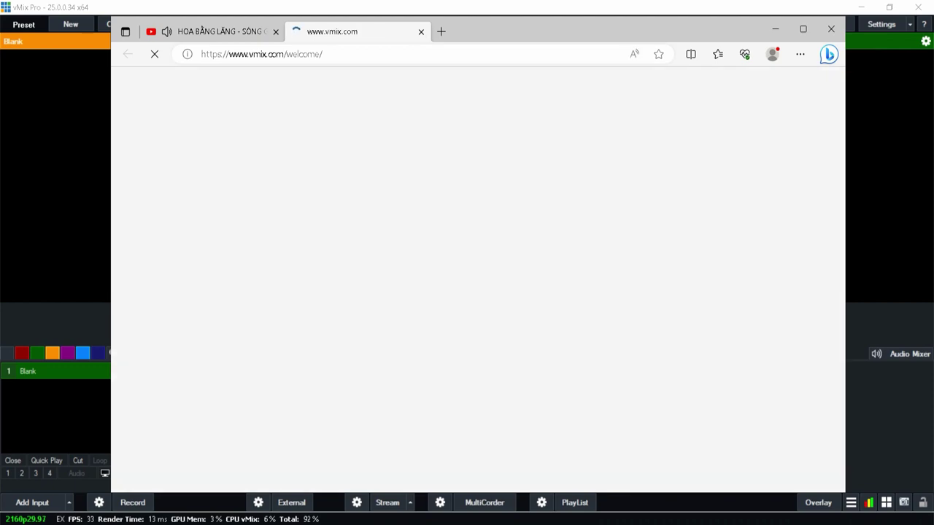
Step: Close the vMix welcome page and minimize the browser and the Clean conference stage design folder window
{"action": "left_click", "coordinate": [421, 31]}
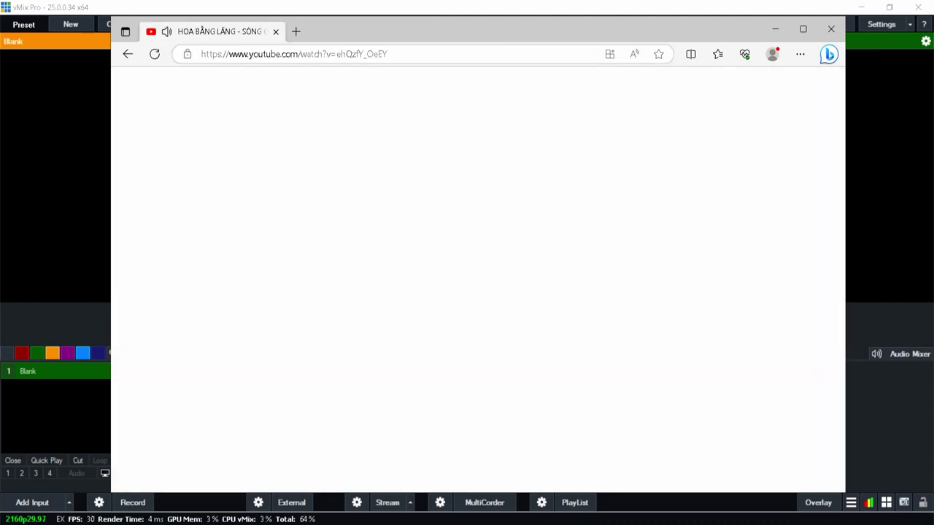
{"action": "left_click", "coordinate": [775, 29]}
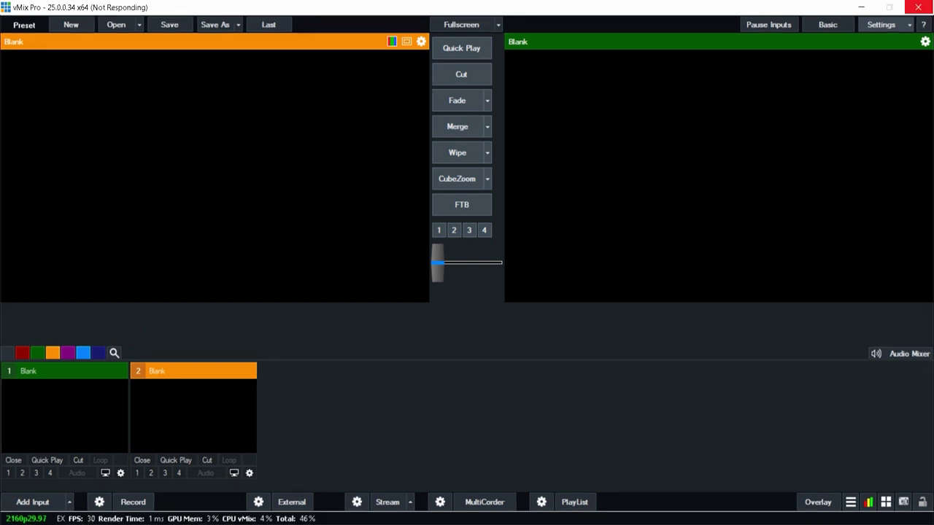
{"action": "key", "text": "alt+Tab"}
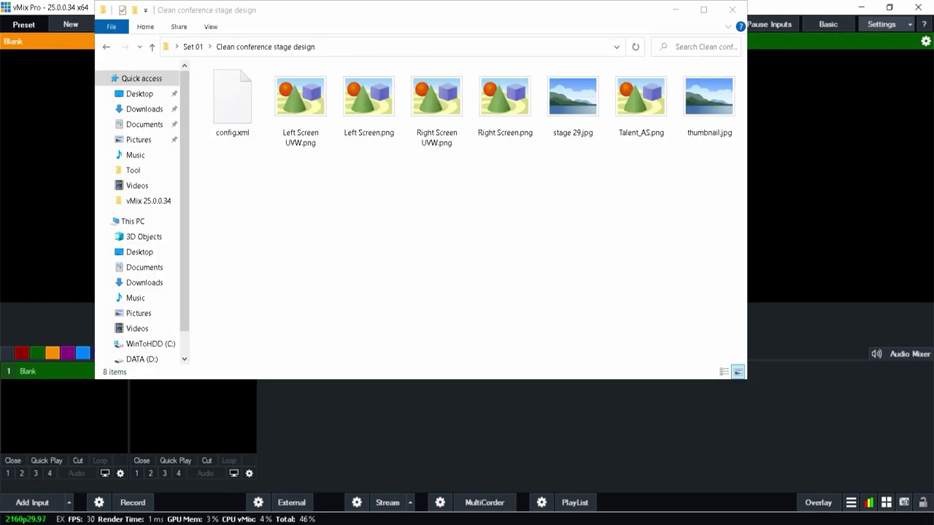
{"action": "left_click", "coordinate": [676, 9]}
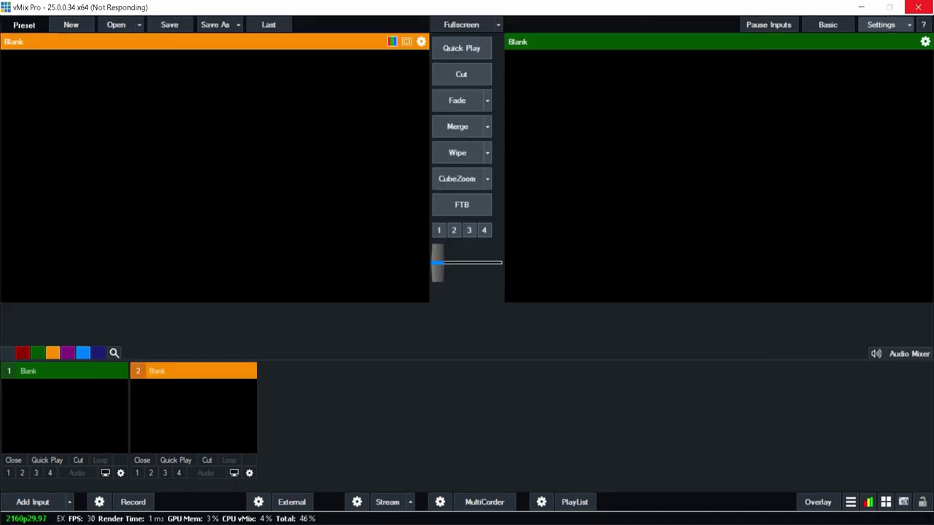
Step: Disable Check for updates on startup in the vMix About settings and restart vMix to apply the change
{"action": "left_click", "coordinate": [882, 24]}
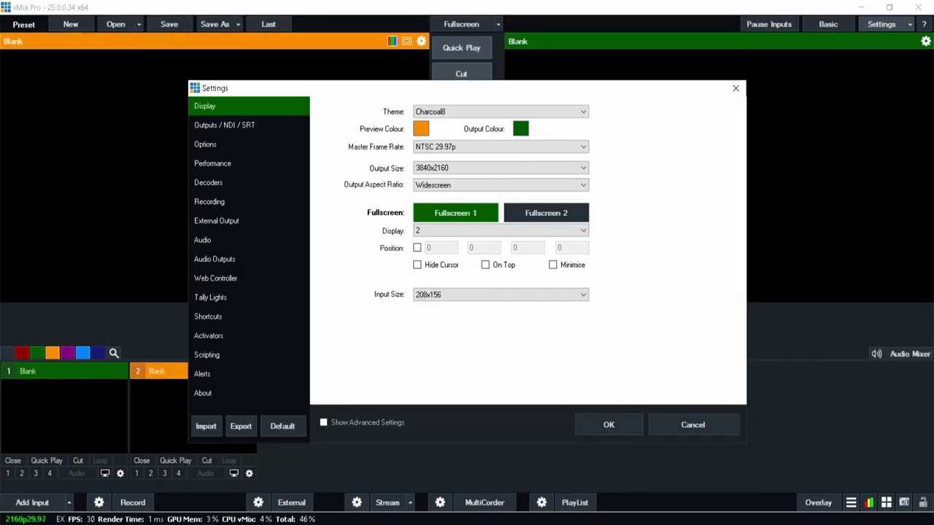
{"action": "left_click", "coordinate": [203, 394]}
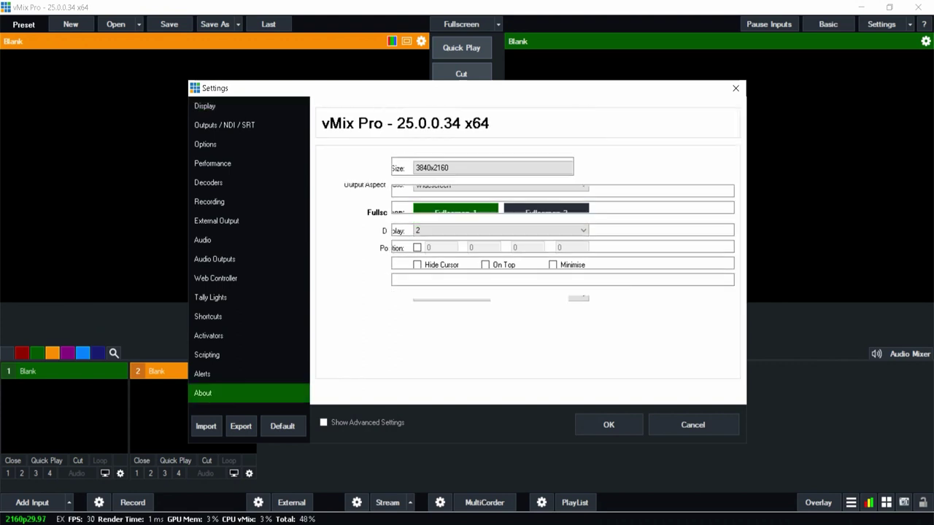
{"action": "left_click", "coordinate": [395, 303]}
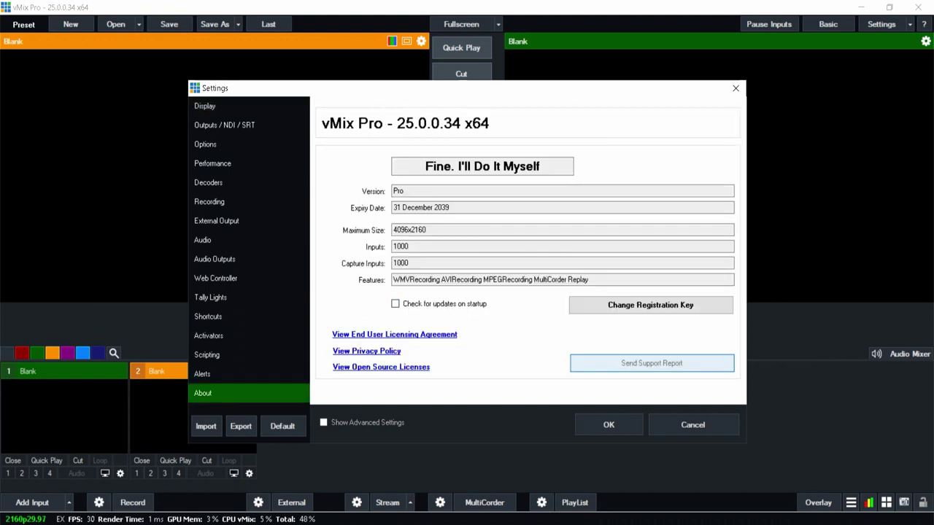
{"action": "left_click", "coordinate": [613, 424]}
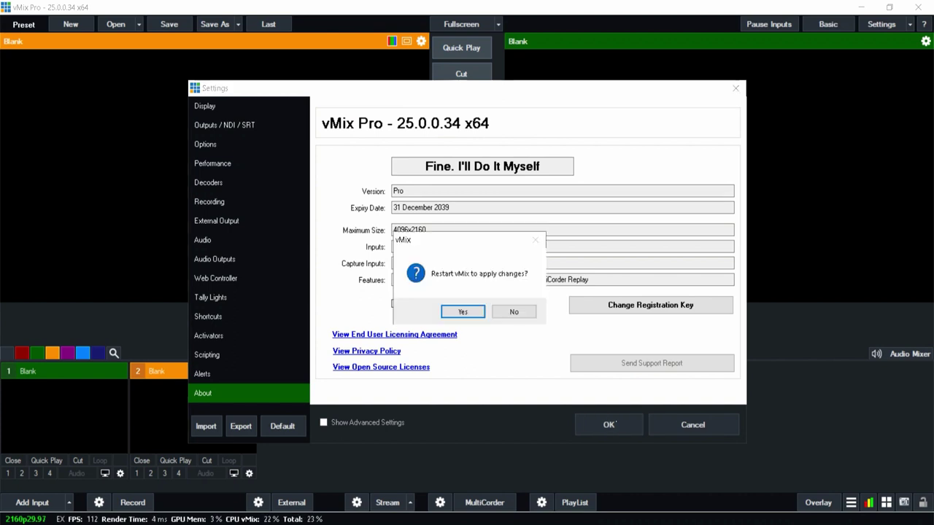
{"action": "key", "text": "Return"}
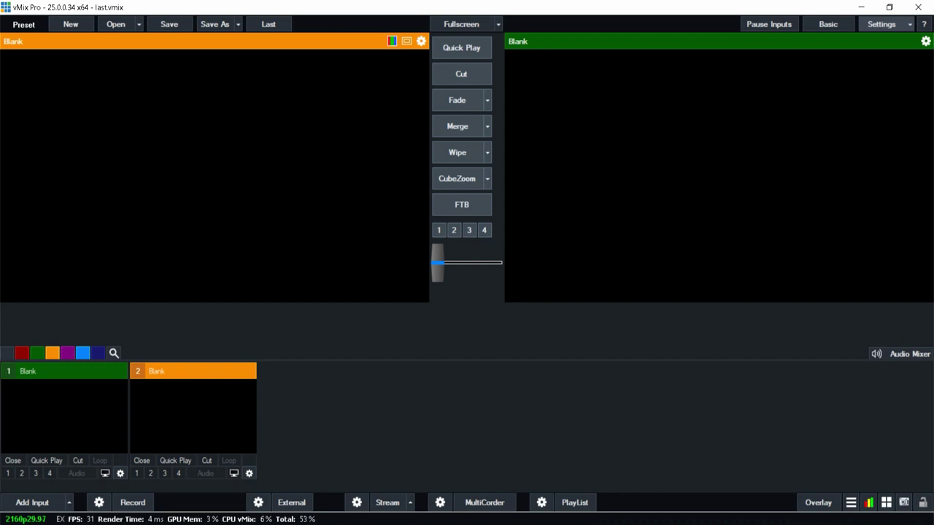
Step: Review the About, Alerts, Scripting, Outputs / NDI / SRT and Display settings of vMix, leaving without saving changes
{"action": "left_click", "coordinate": [881, 24]}
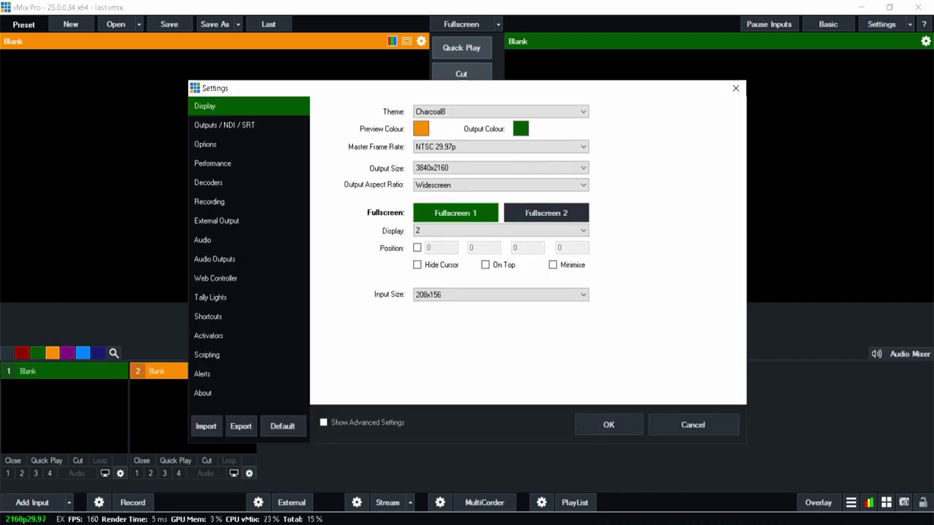
{"action": "left_click", "coordinate": [248, 393]}
{"action": "left_click", "coordinate": [248, 374]}
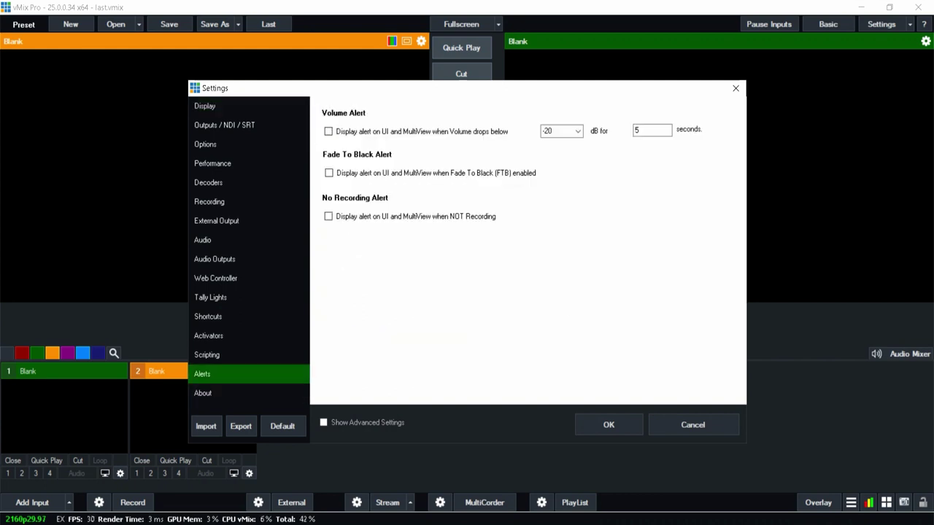
{"action": "left_click", "coordinate": [248, 355]}
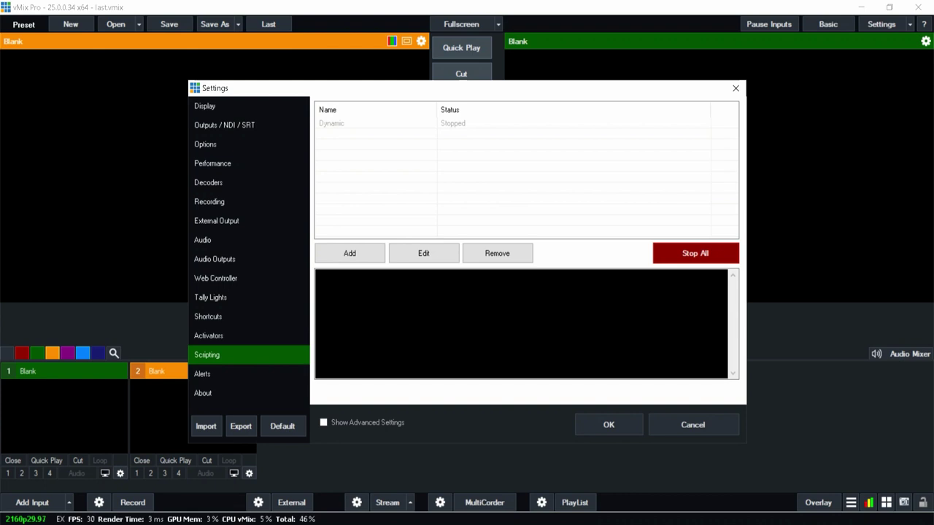
{"action": "left_click", "coordinate": [248, 124]}
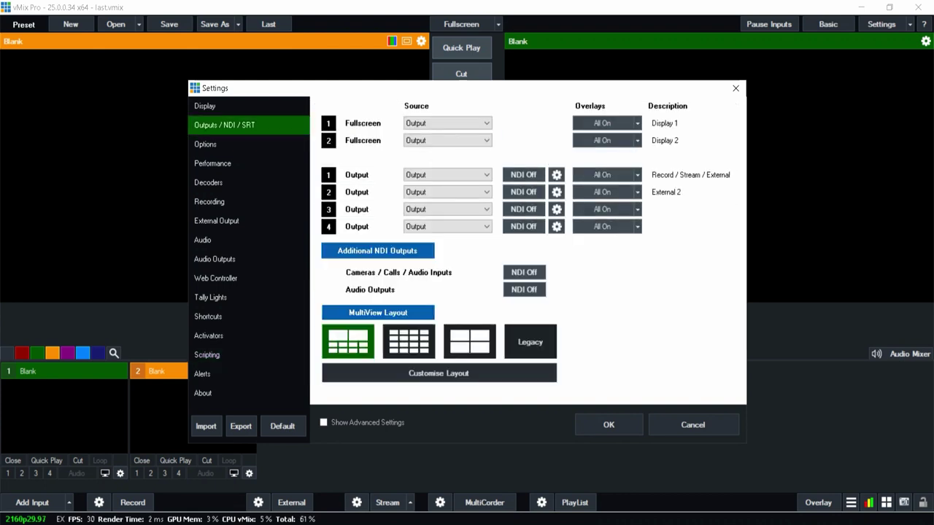
{"action": "left_click", "coordinate": [248, 105]}
{"action": "left_click", "coordinate": [692, 425]}
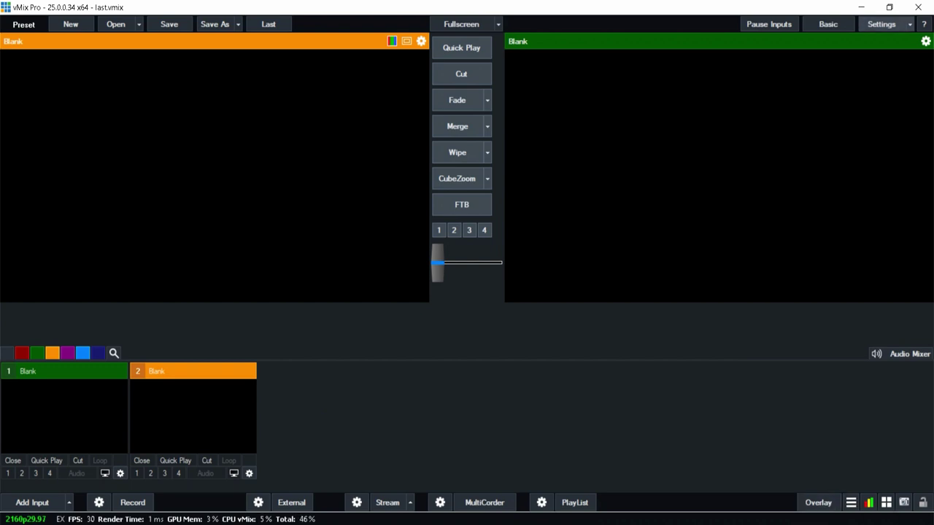
{"action": "left_click", "coordinate": [910, 24]}
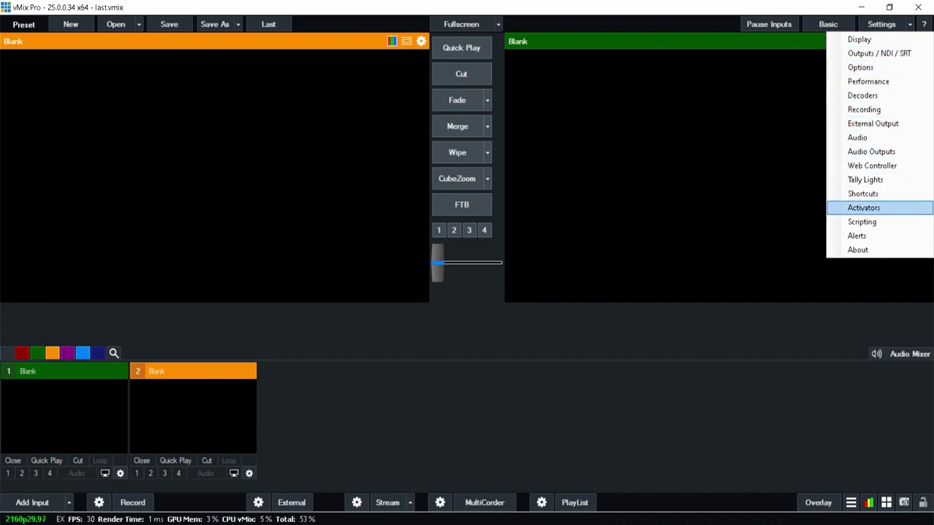
{"action": "key", "text": "Escape"}
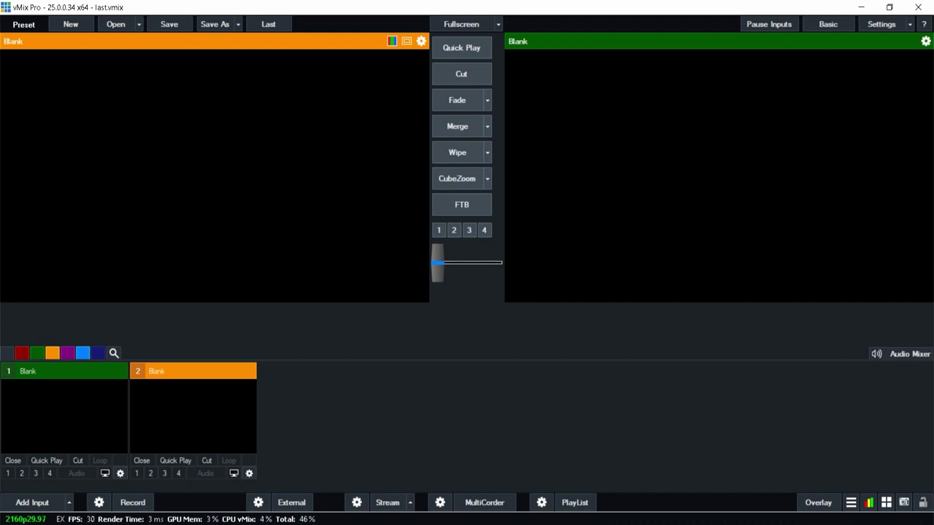